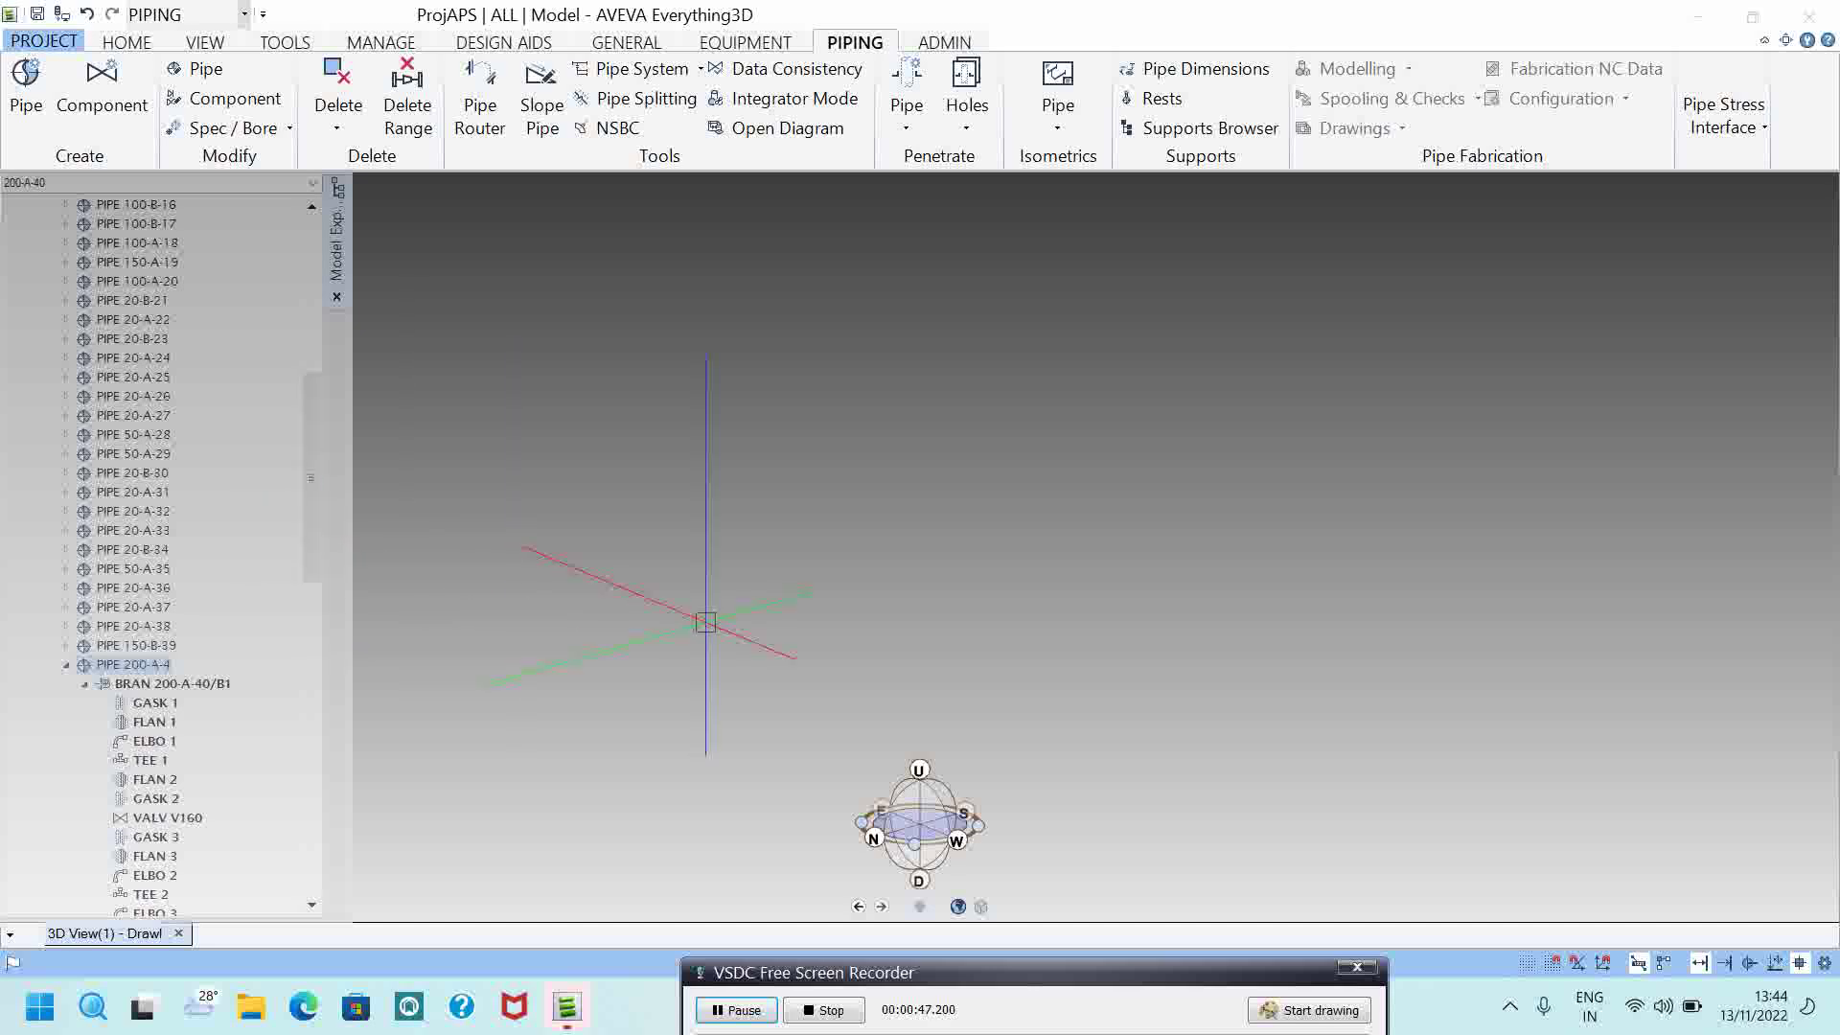
Step: Add pipe 200-A-40 to the 3D view, followed by the entire SITE-PIPING-AREA01 site
drag(127, 672, 756, 564)
scroll(876, 515, down, 5)
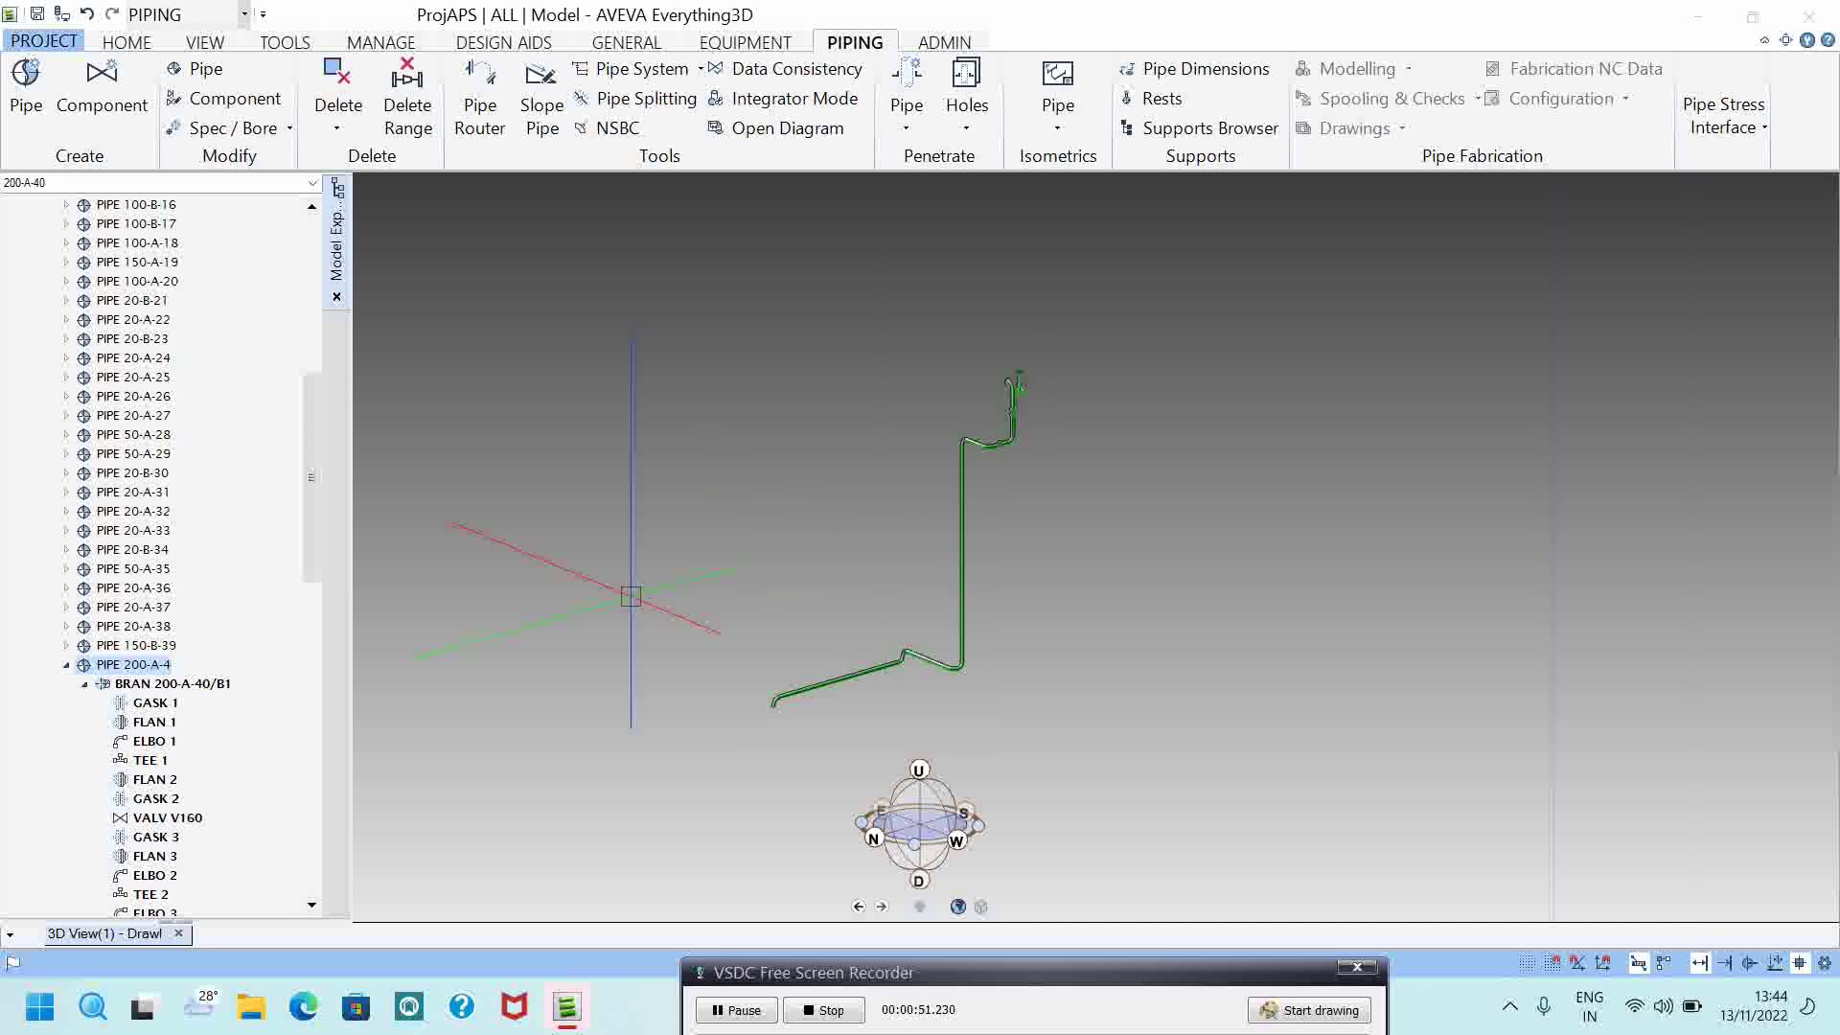
click(66, 664)
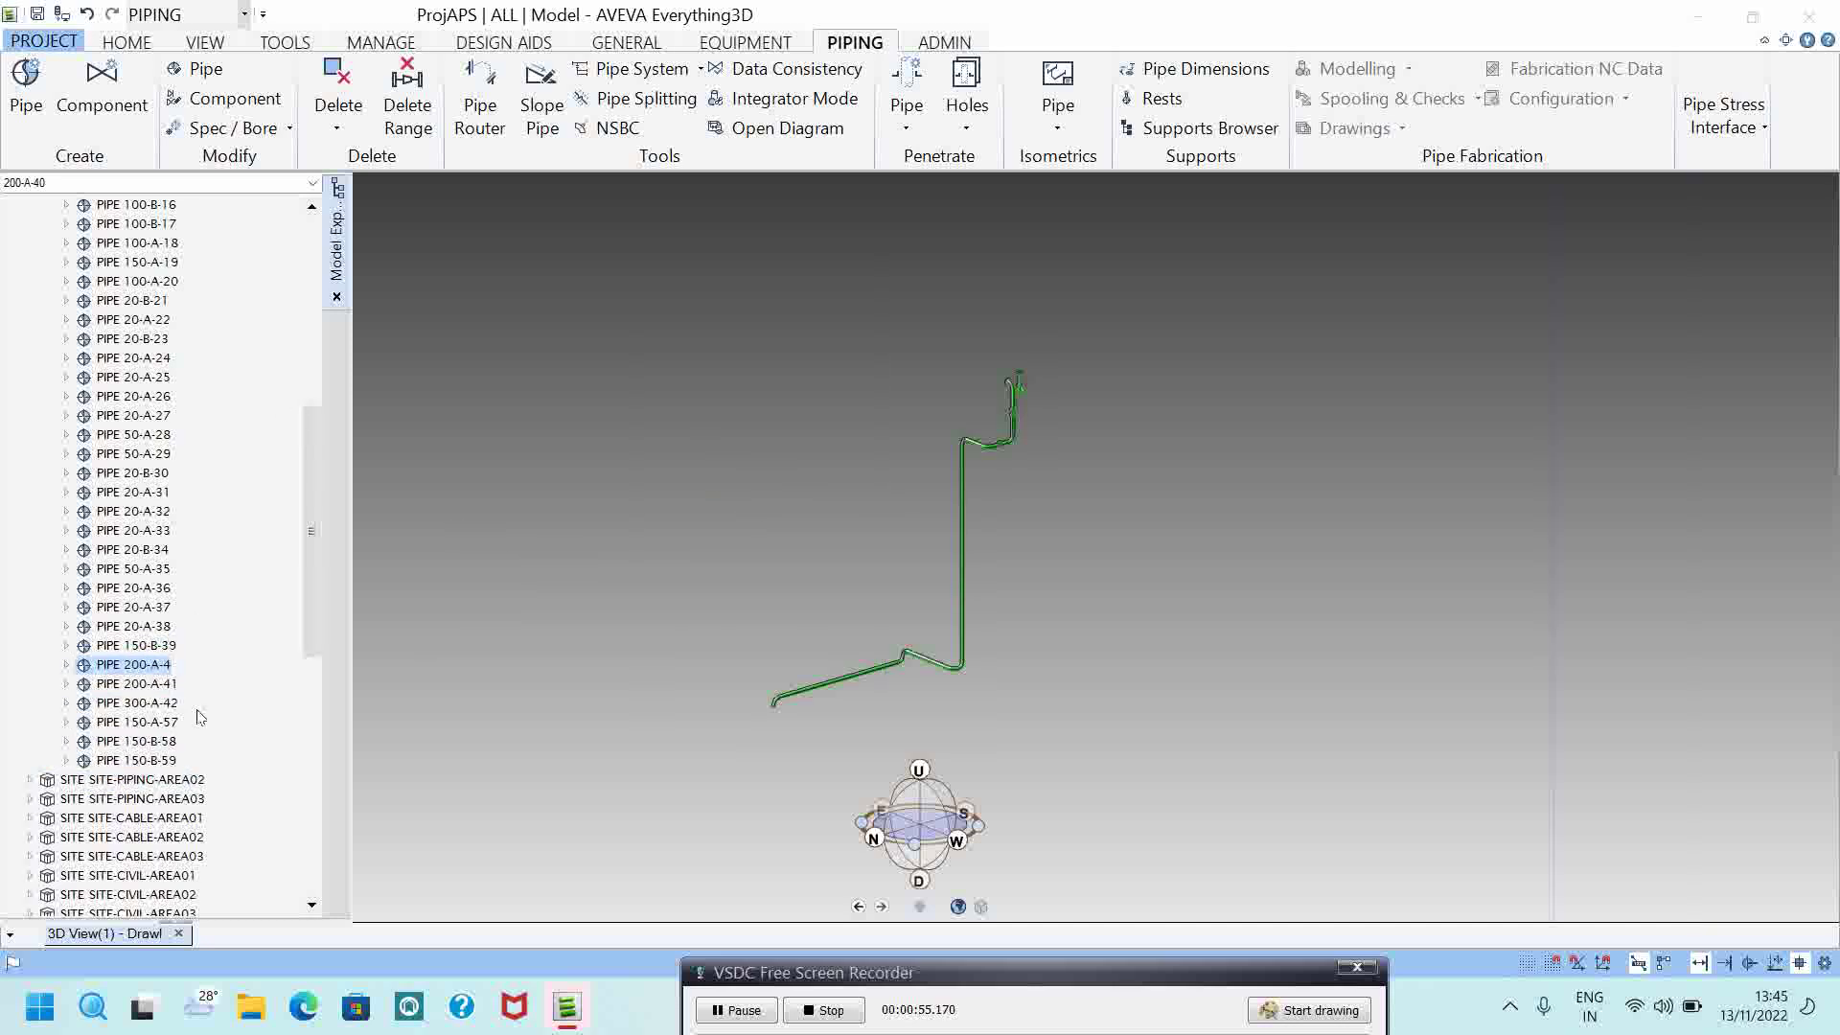
scroll(211, 714, up, 9)
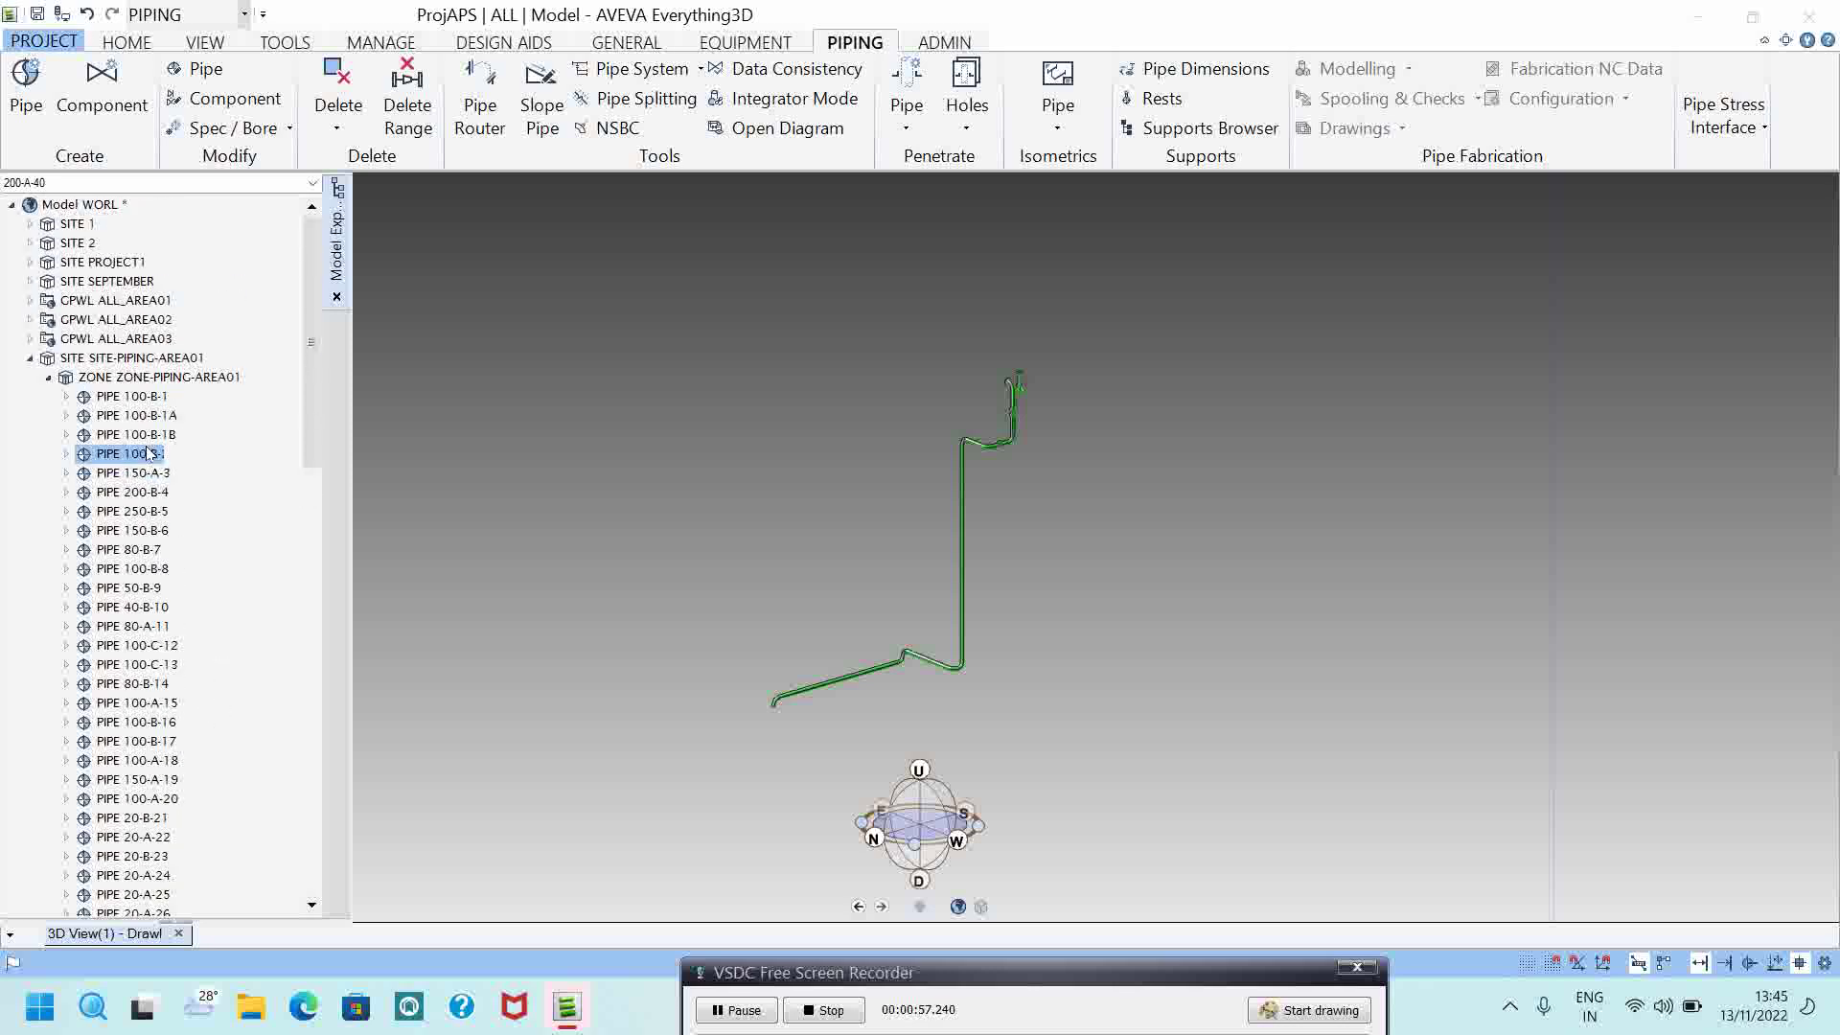
click(182, 360)
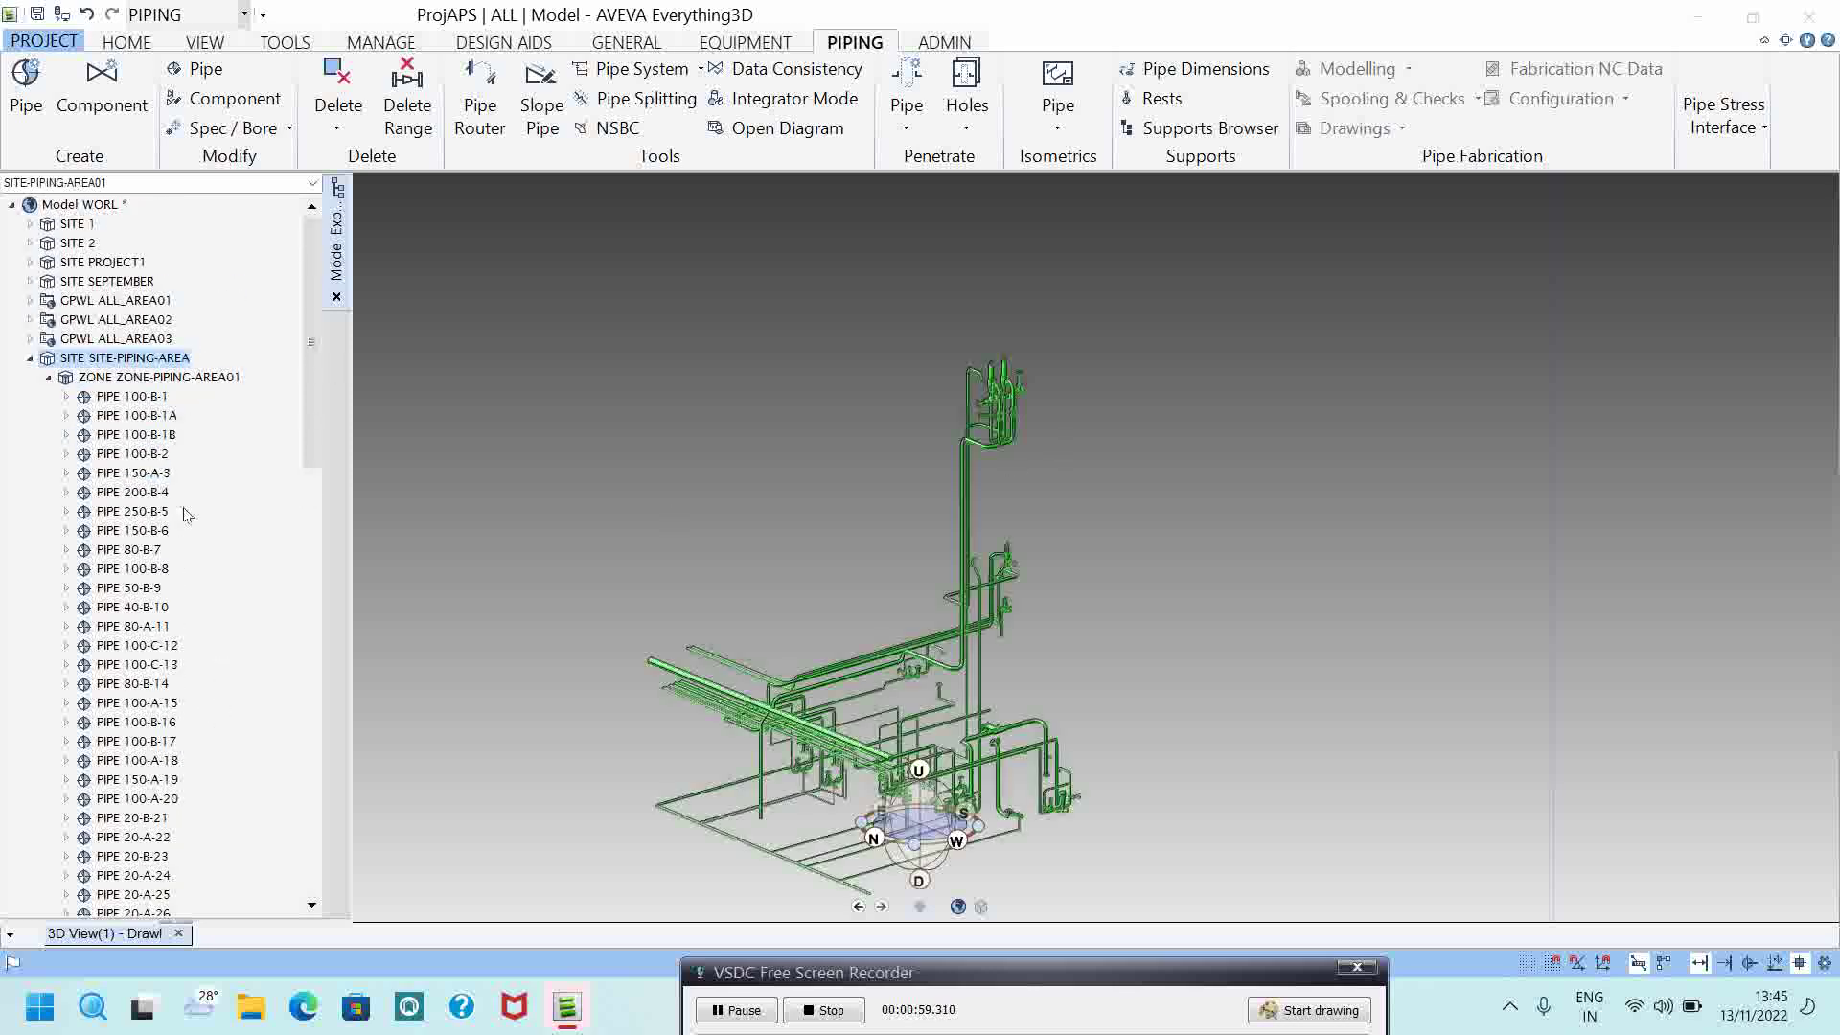
Step: Collapse SITE-PIPING-AREA01 in the model hierarchy and add SITE-EQUIPMENT-AREA01 to the 3D view
scroll(189, 525, down, 9)
scroll(190, 526, down, 12)
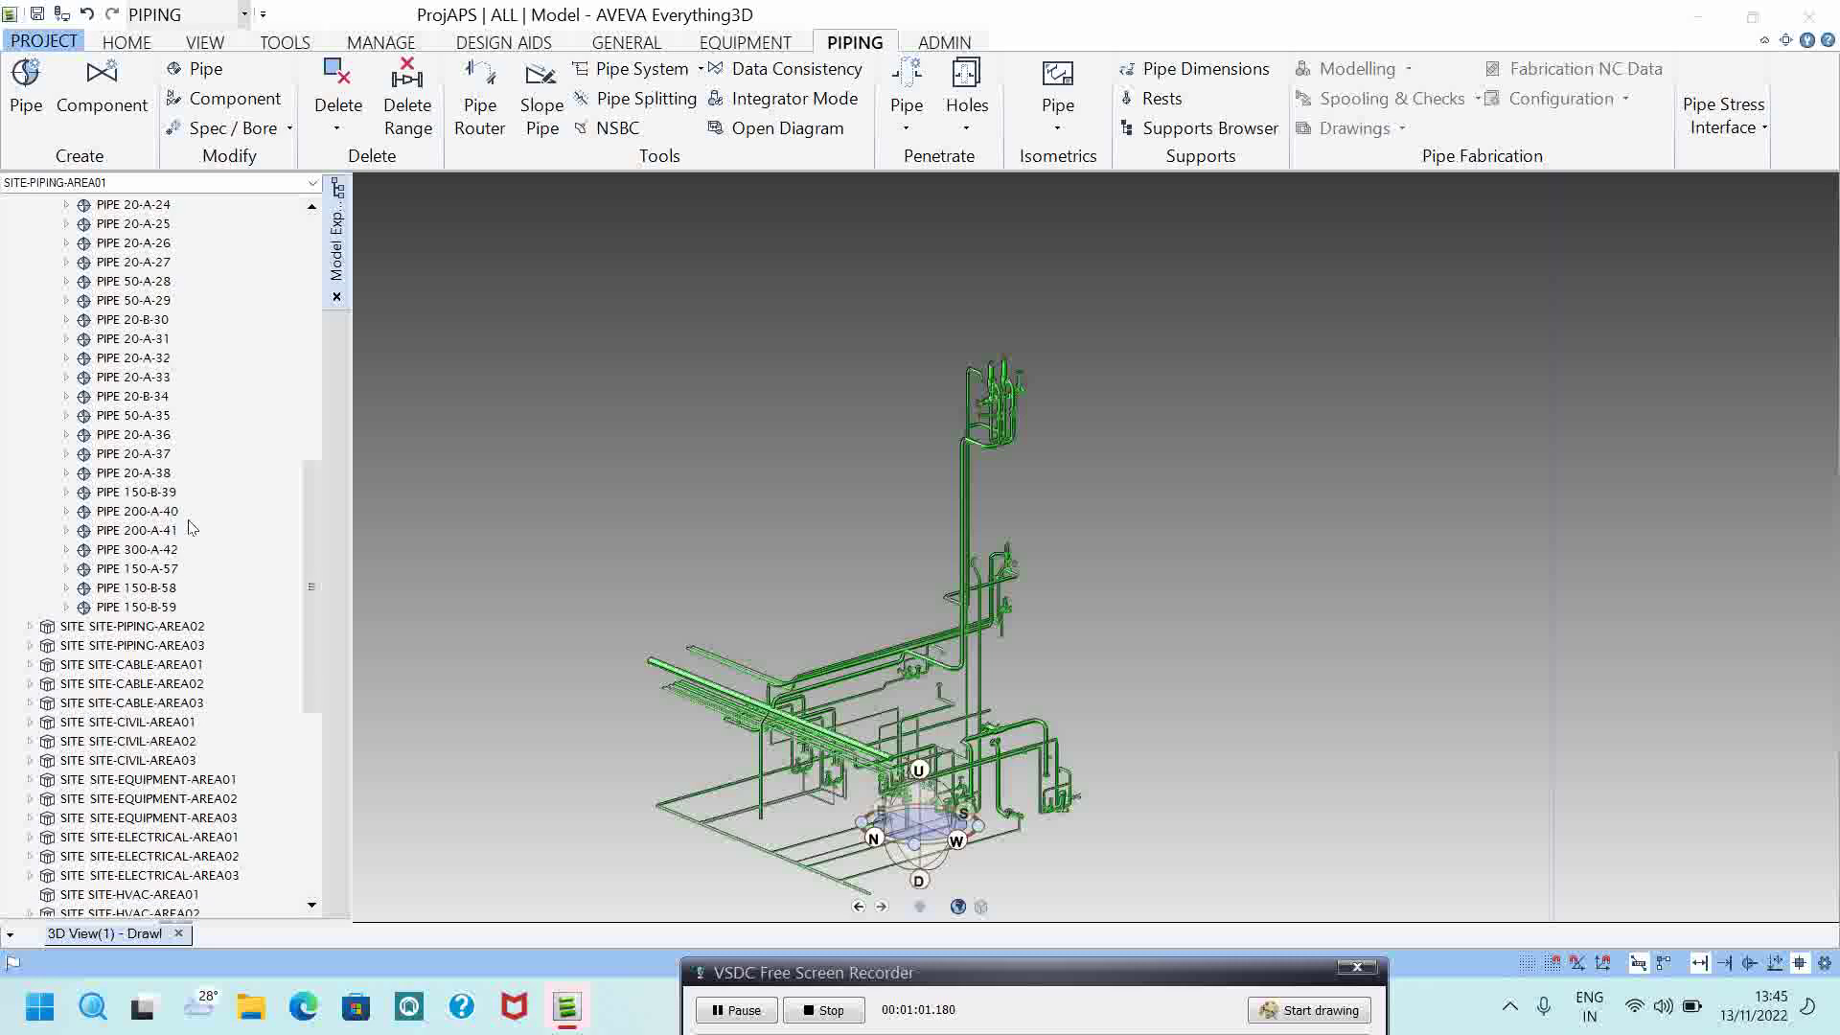
click(153, 614)
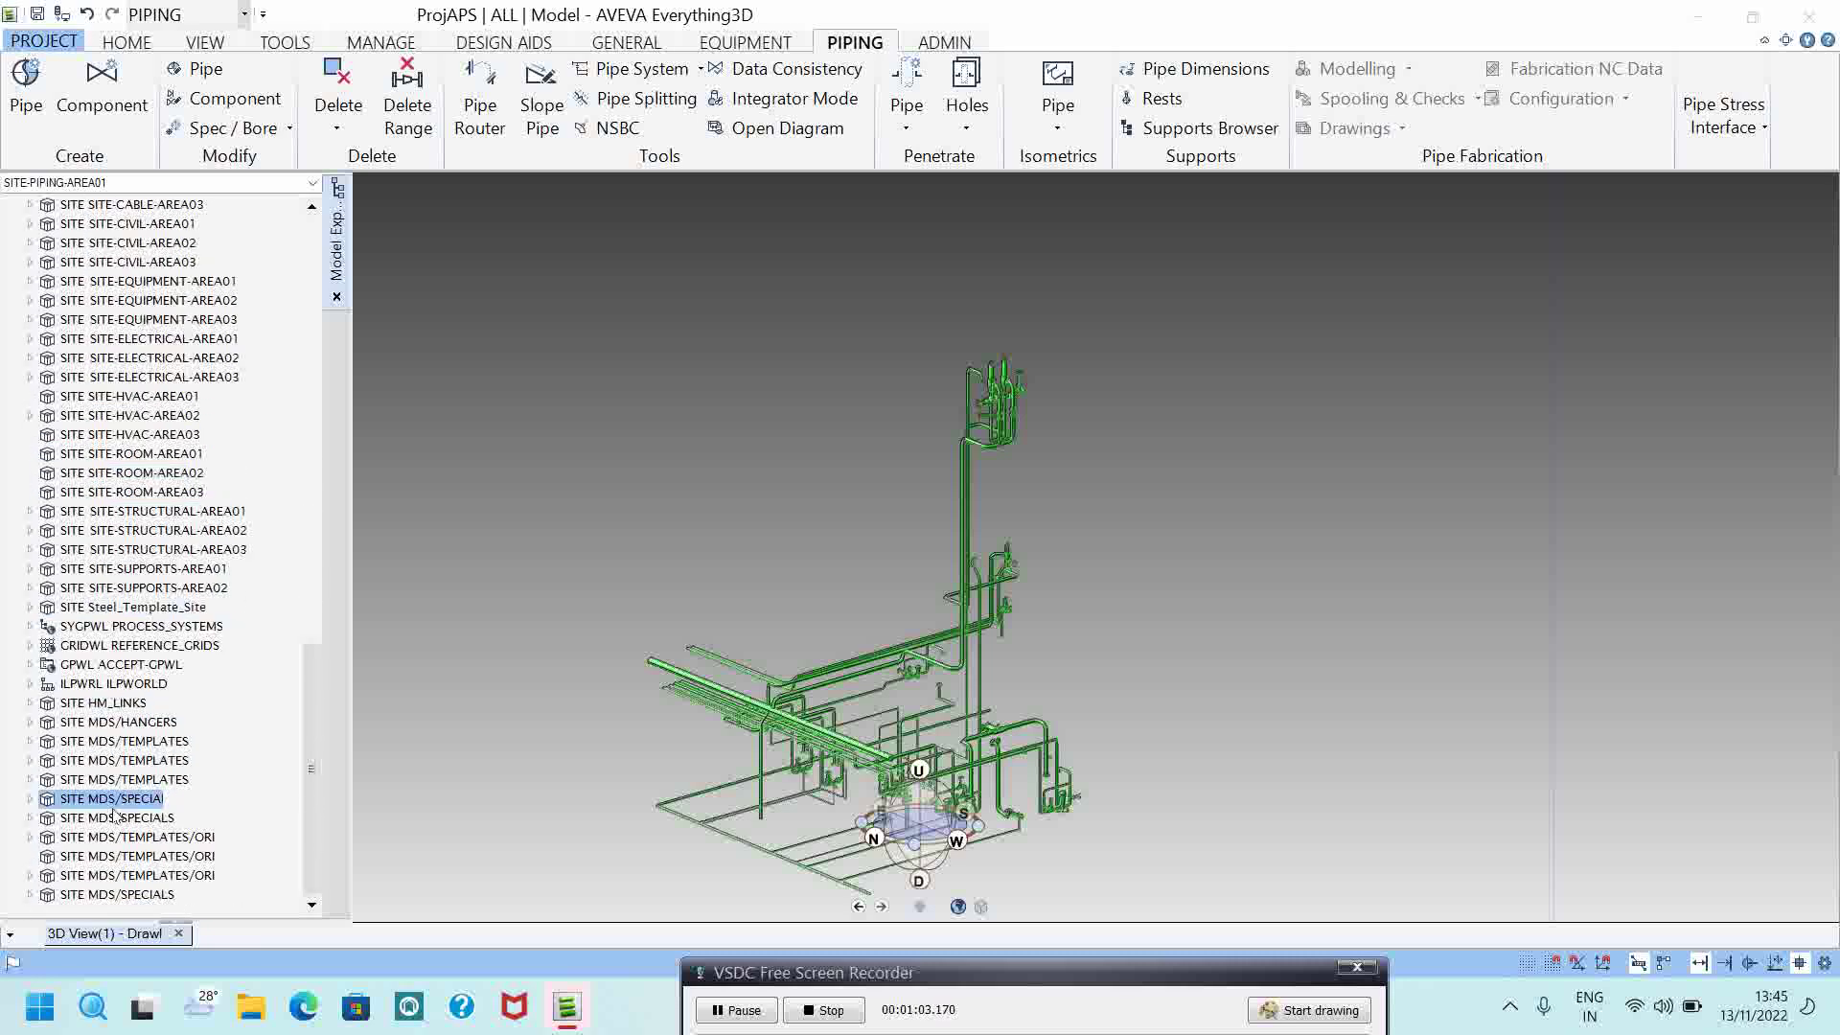
scroll(213, 719, up, 18)
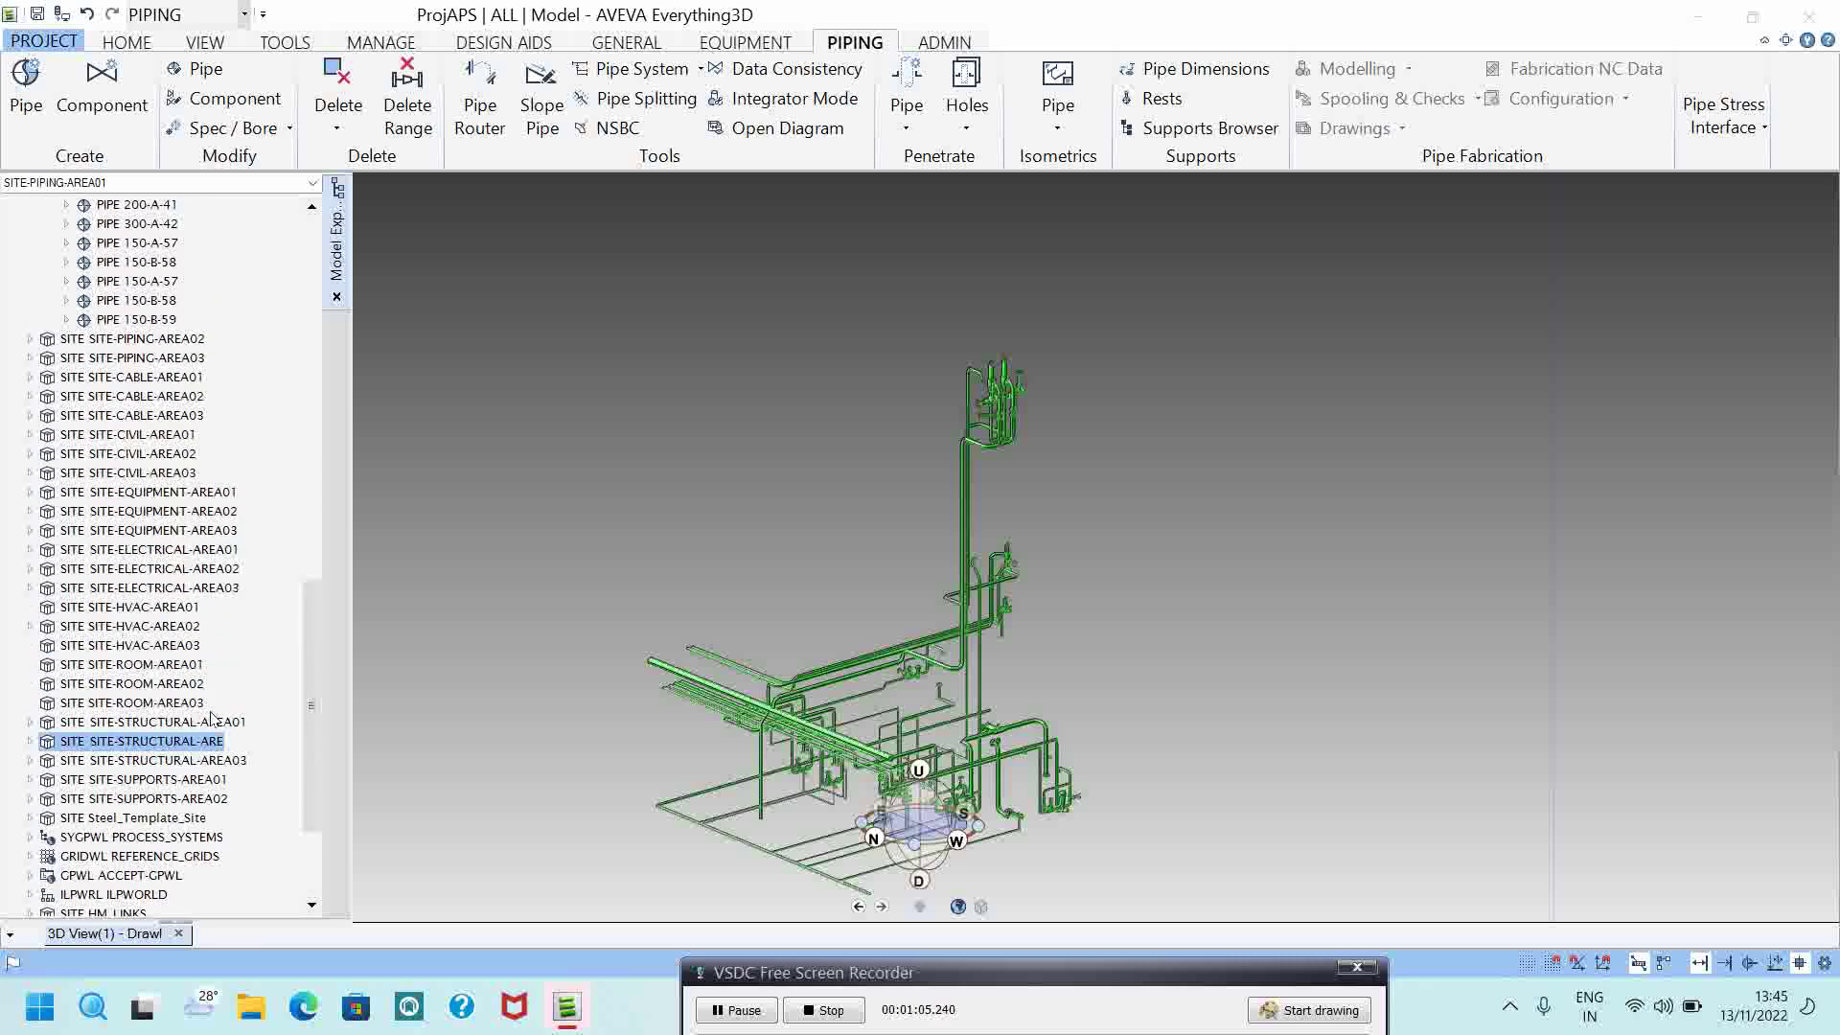
scroll(213, 719, up, 2)
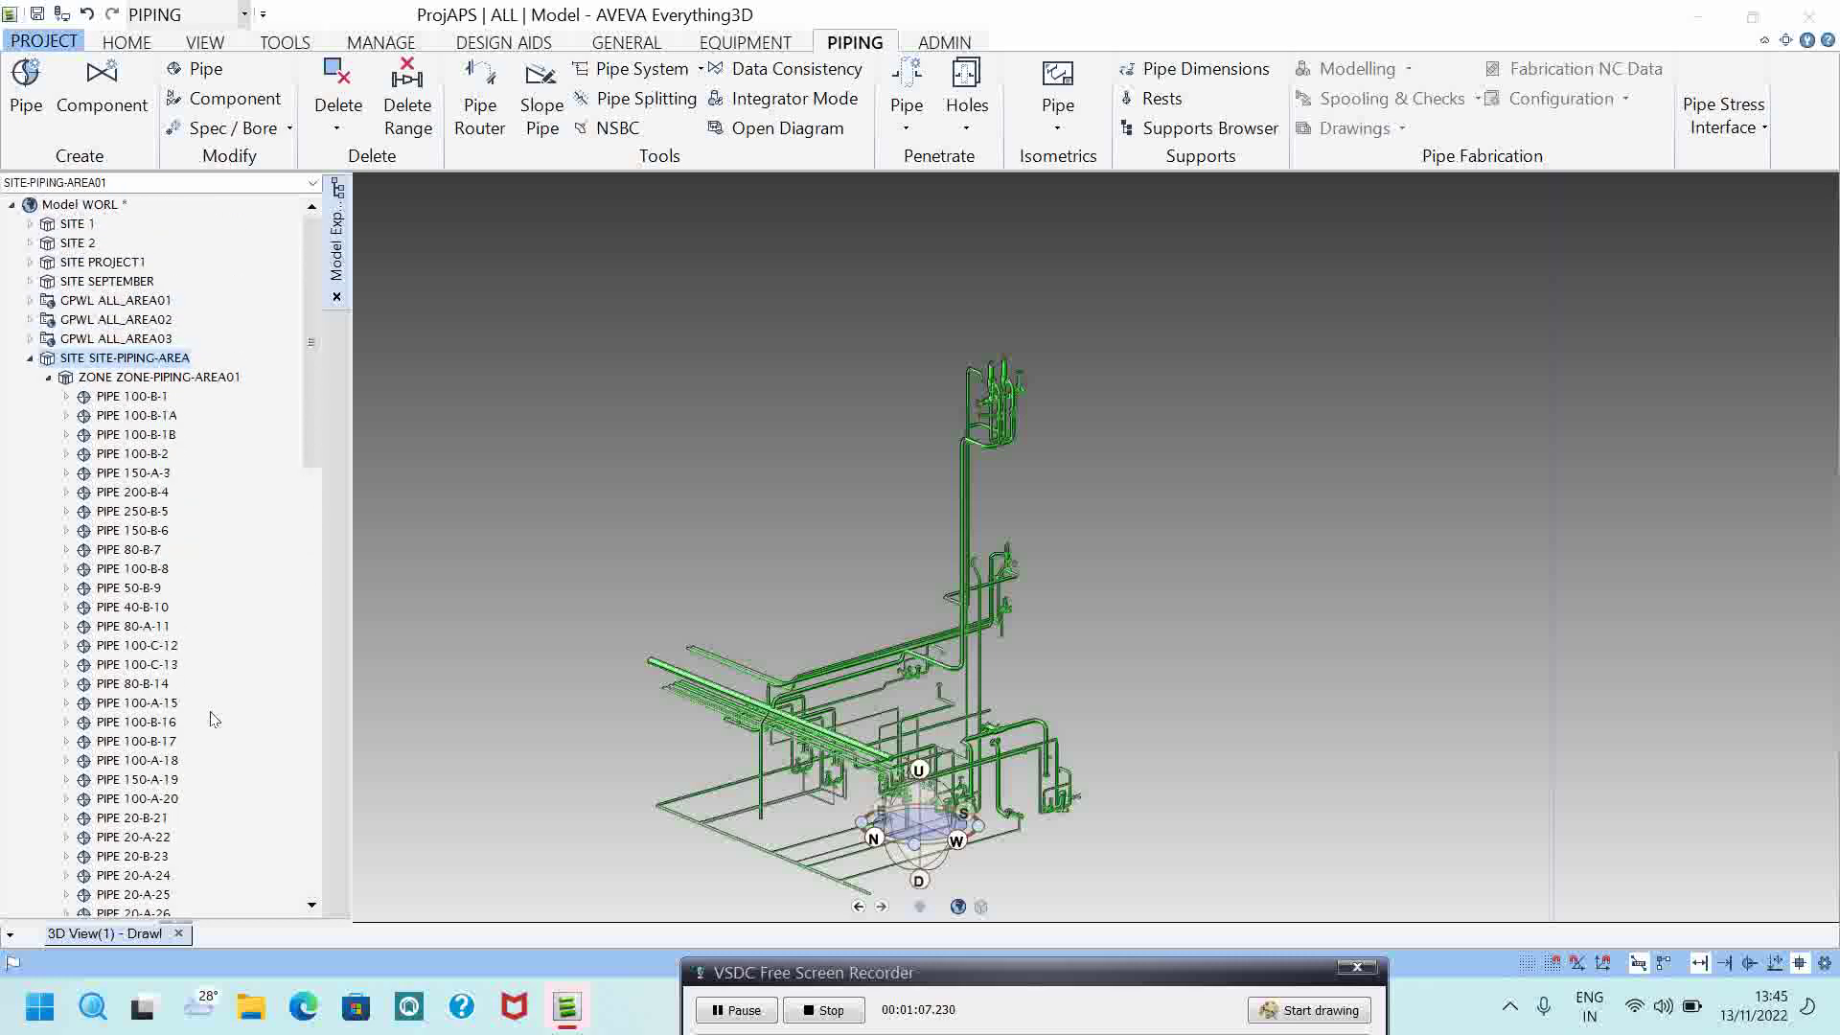
click(29, 358)
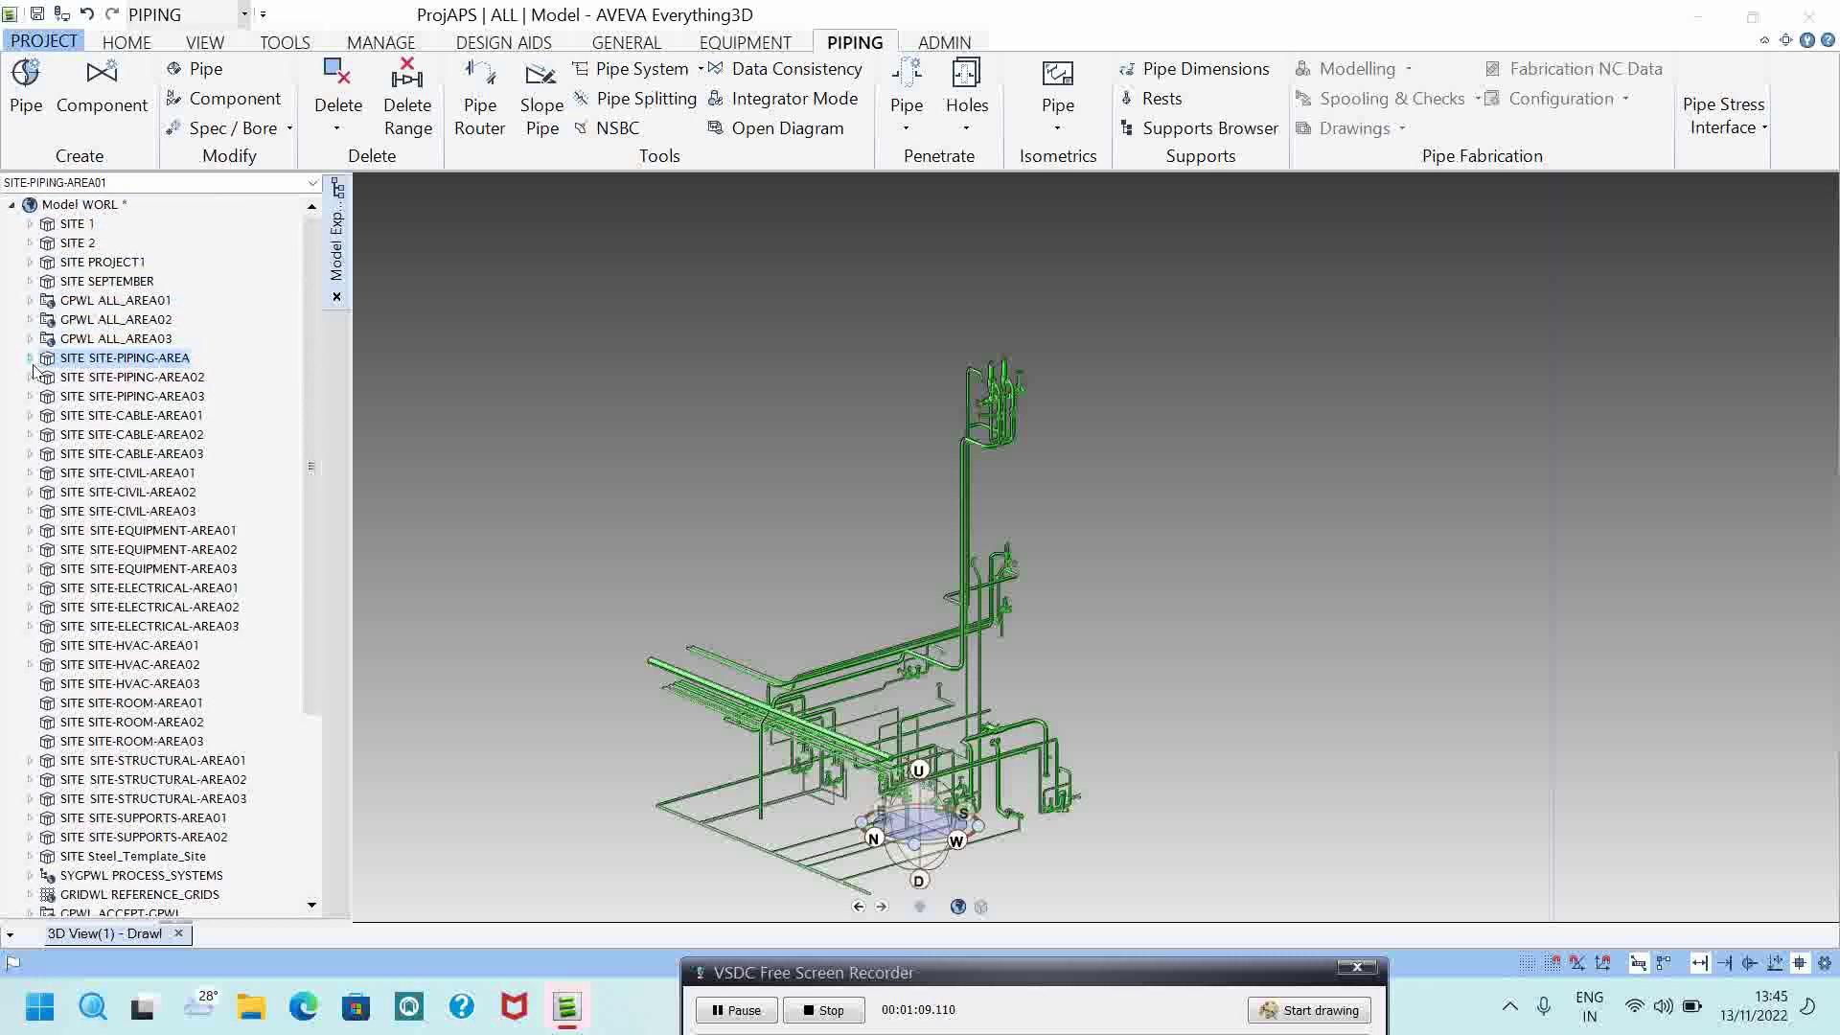
click(135, 530)
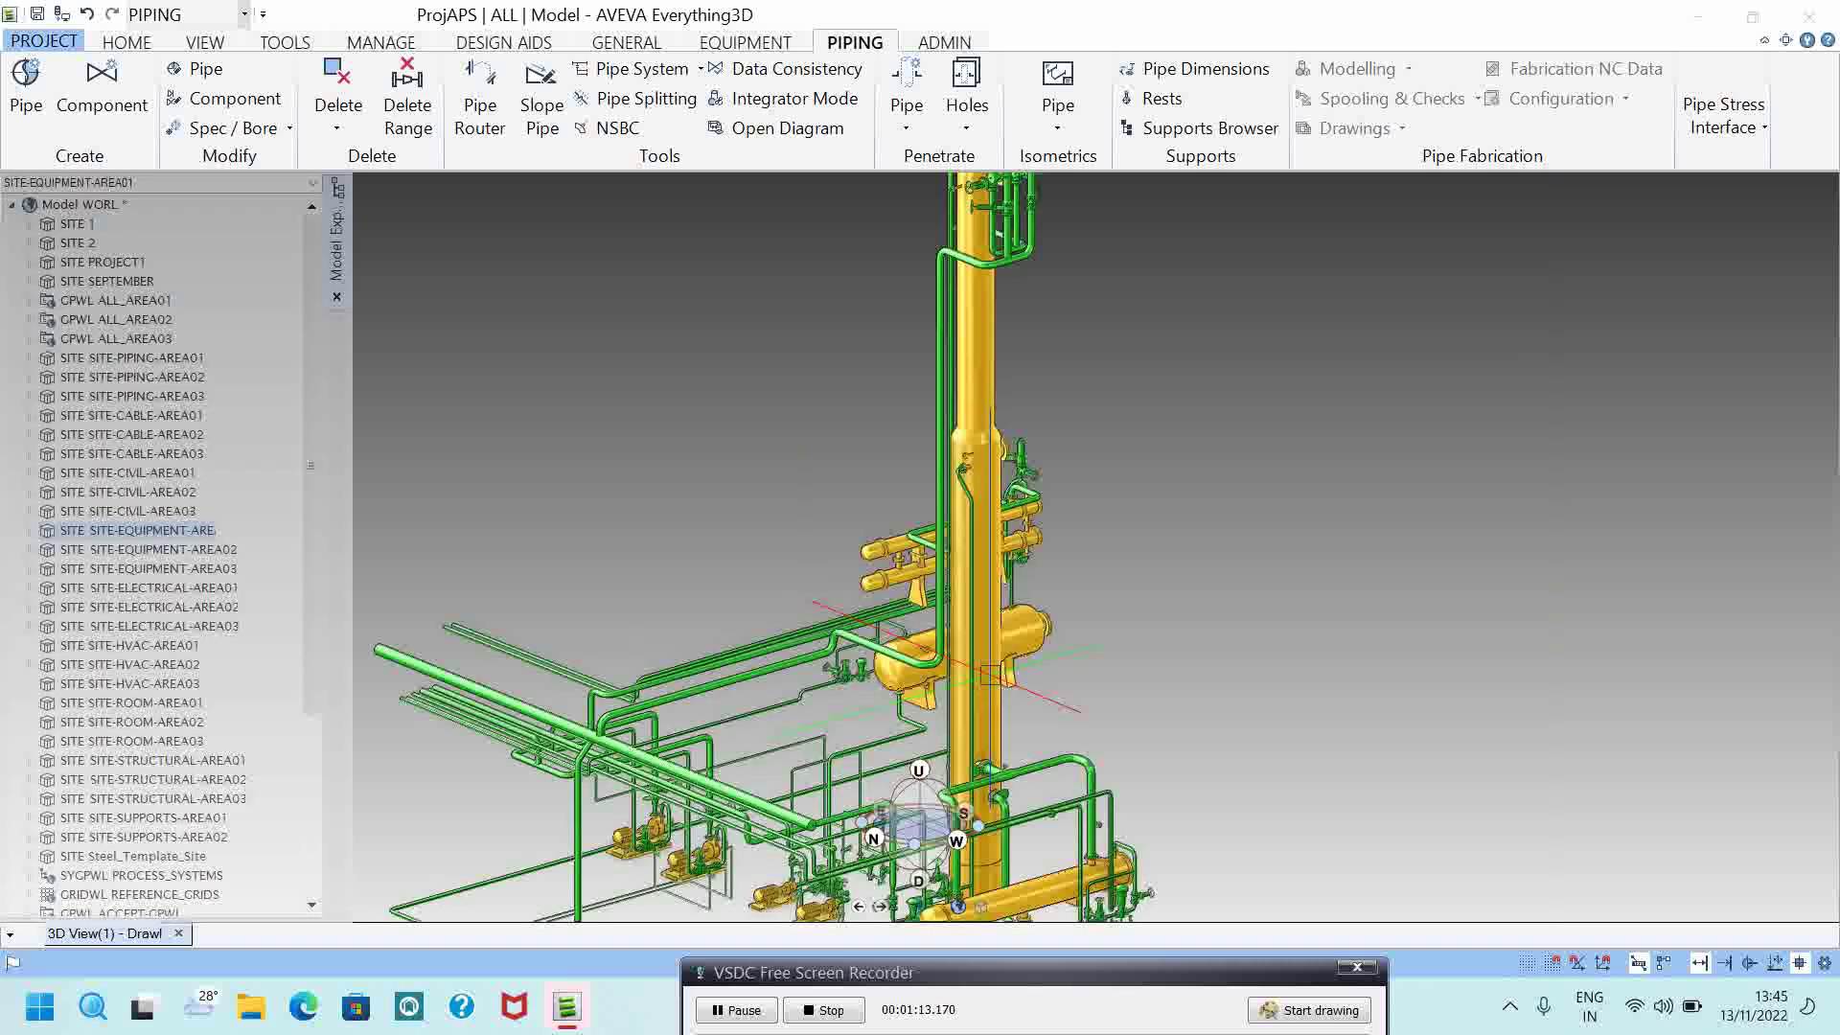
Step: Examine the column, the vessels and their connected piping from several angles and distances
middle_drag(997, 548, 1209, 800)
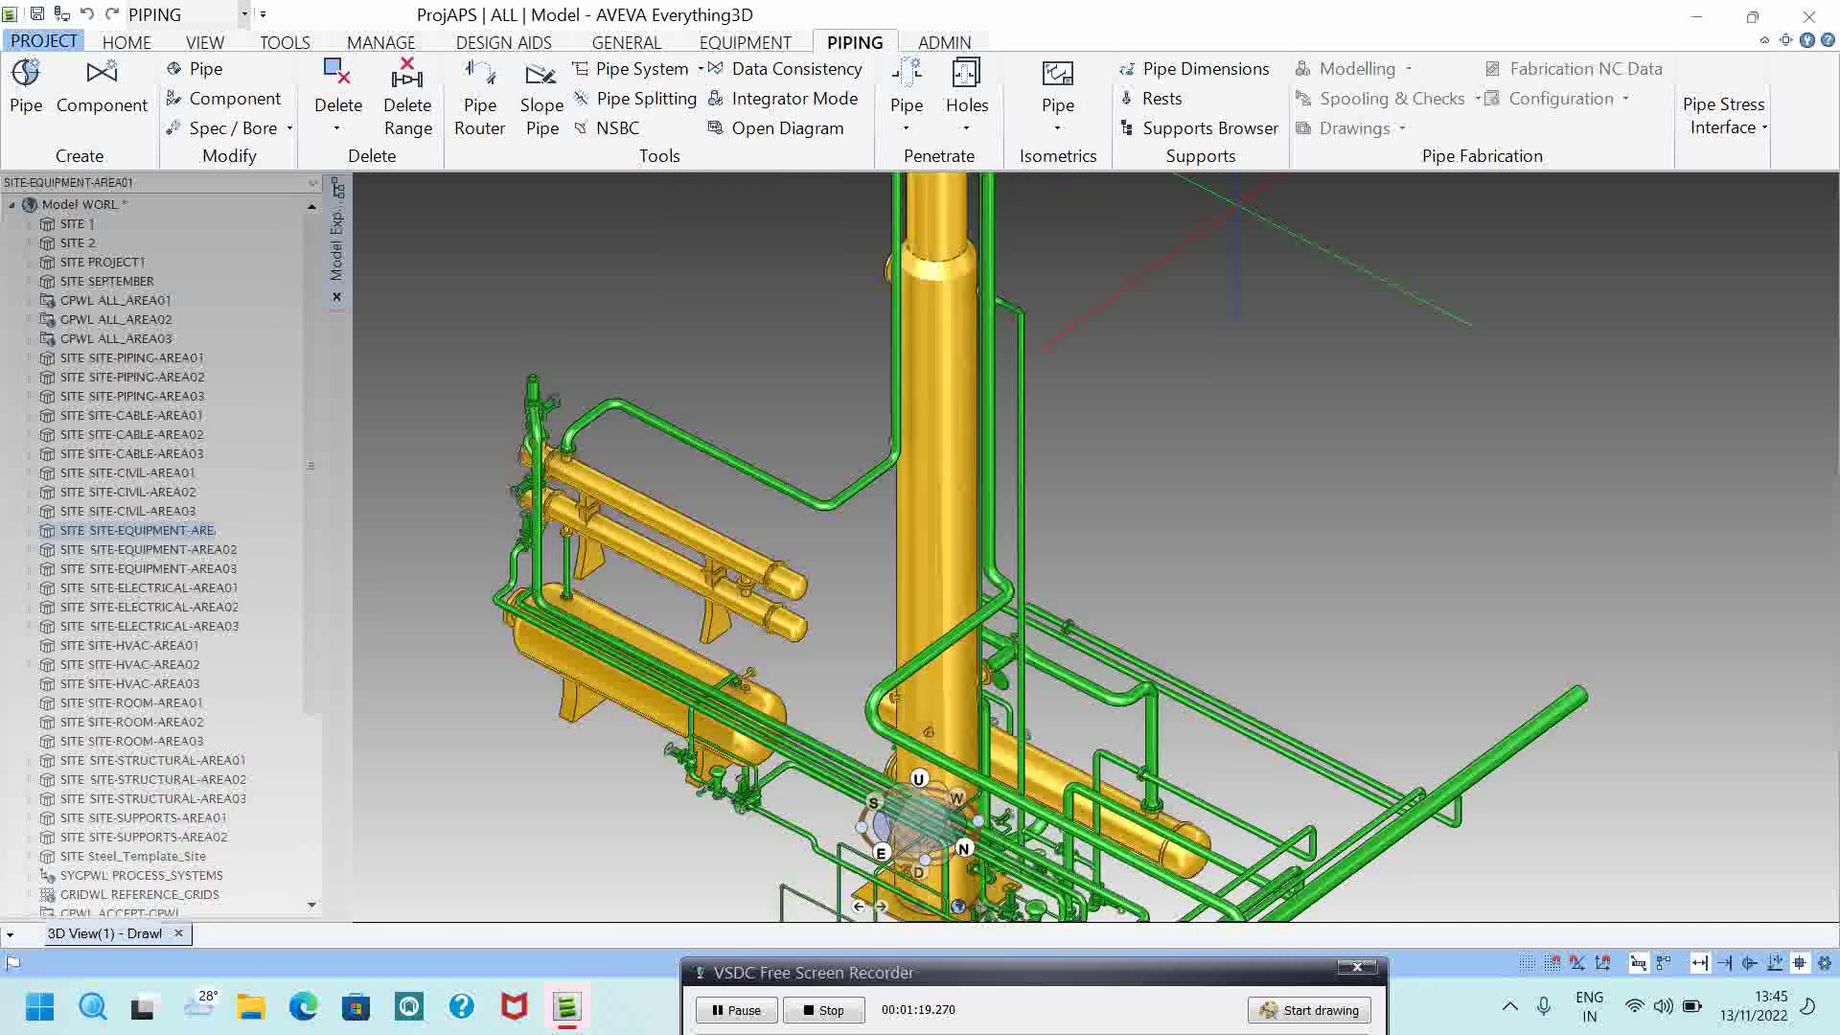
scroll(1052, 322, down, 5)
scroll(830, 403, up, 7)
middle_drag(1107, 314, 896, 470)
scroll(1129, 302, down, 3)
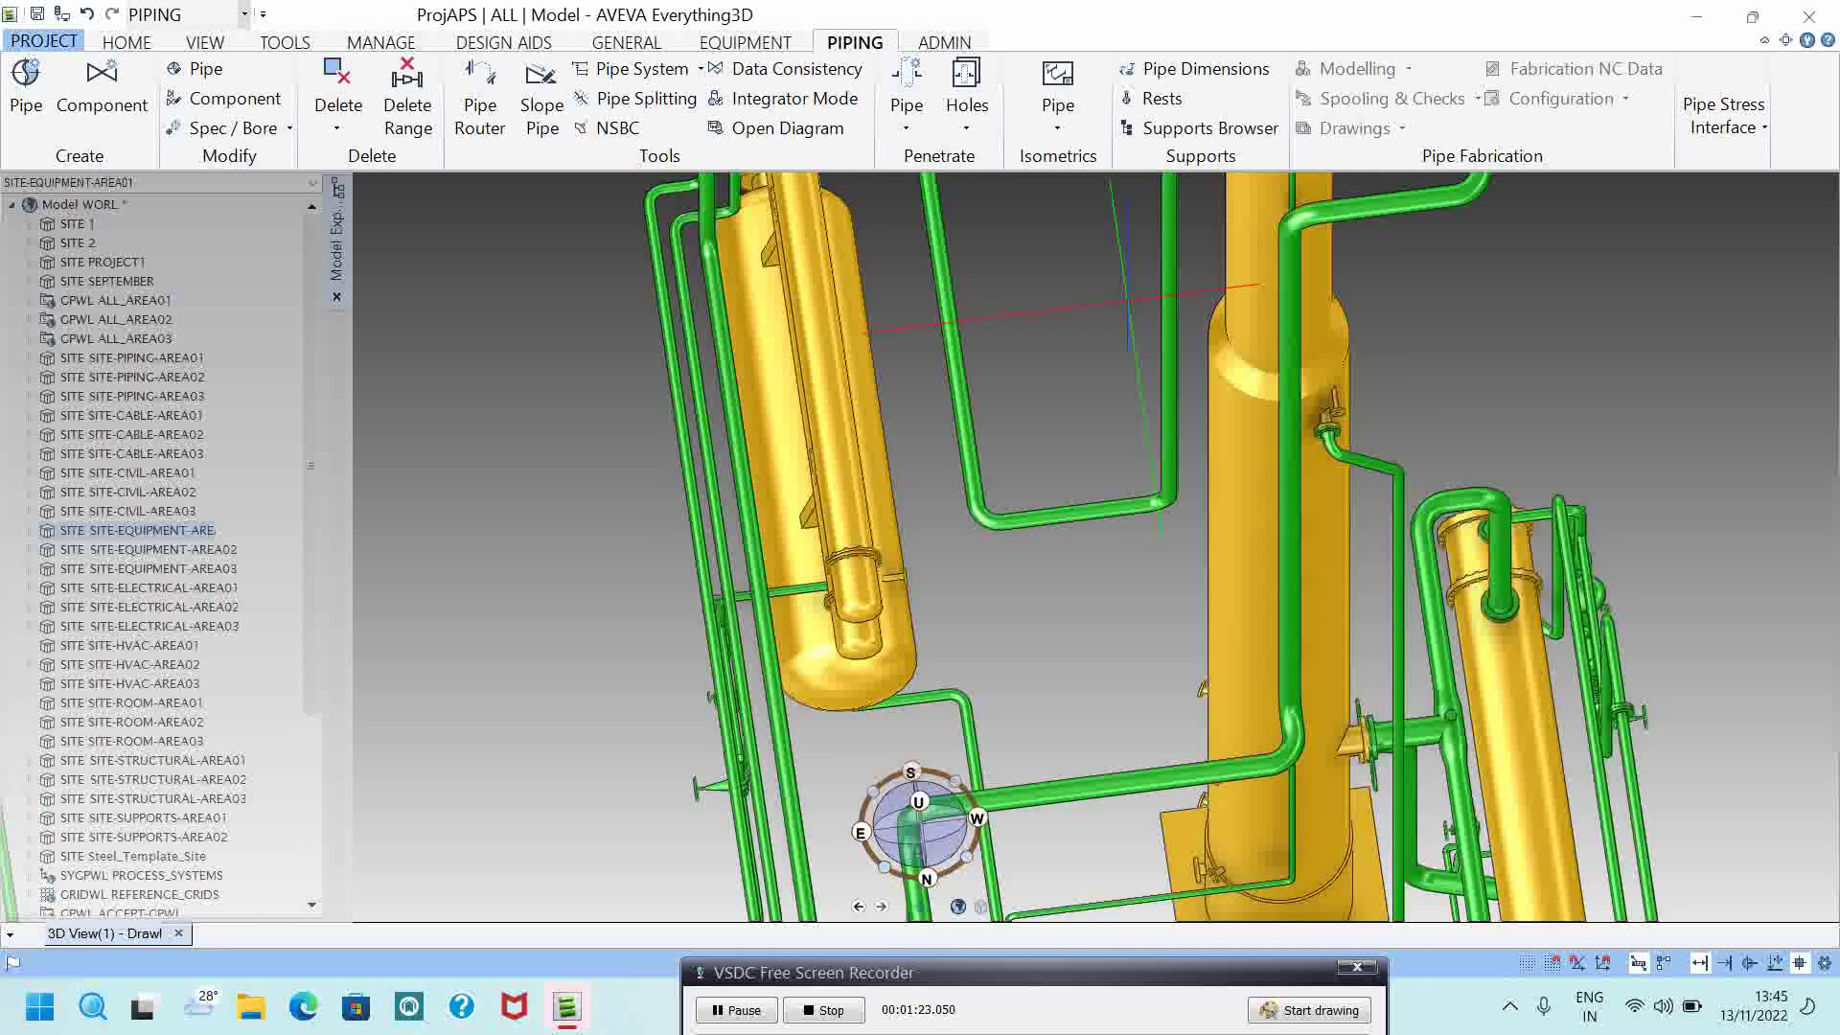
scroll(1066, 444, up, 5)
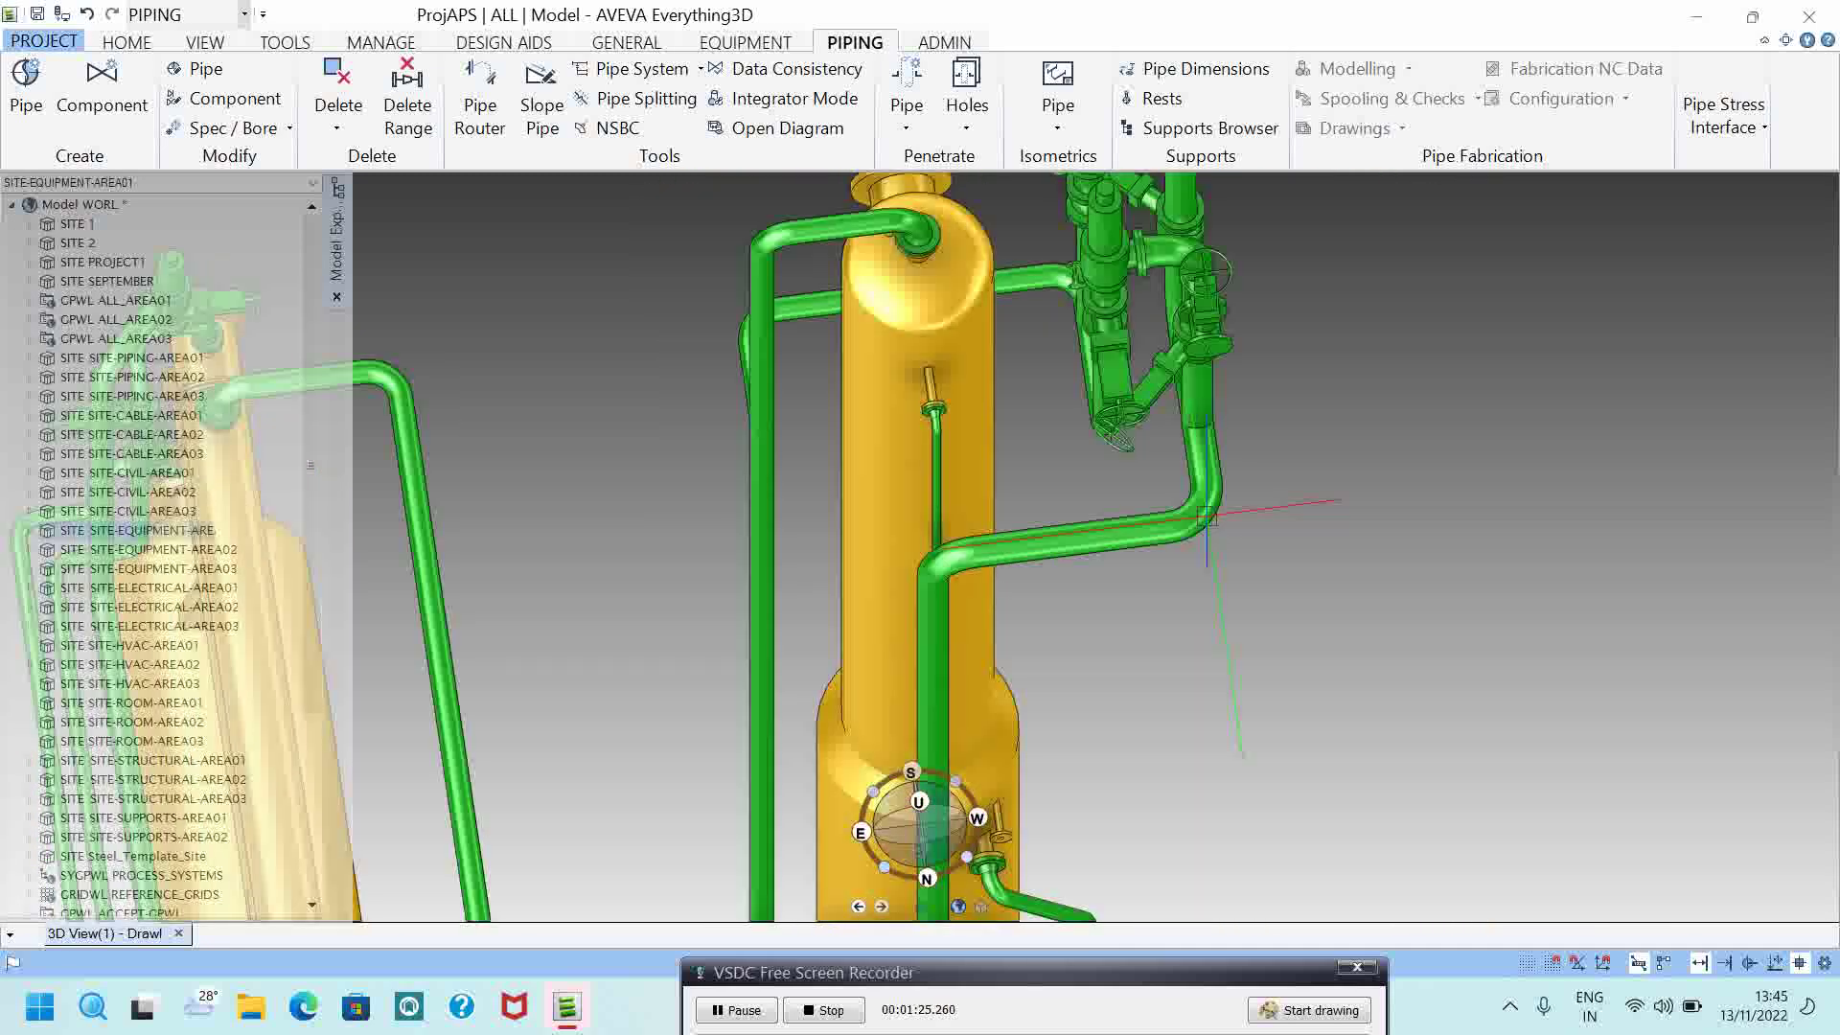
scroll(968, 543, down, 5)
middle_drag(944, 634, 944, 538)
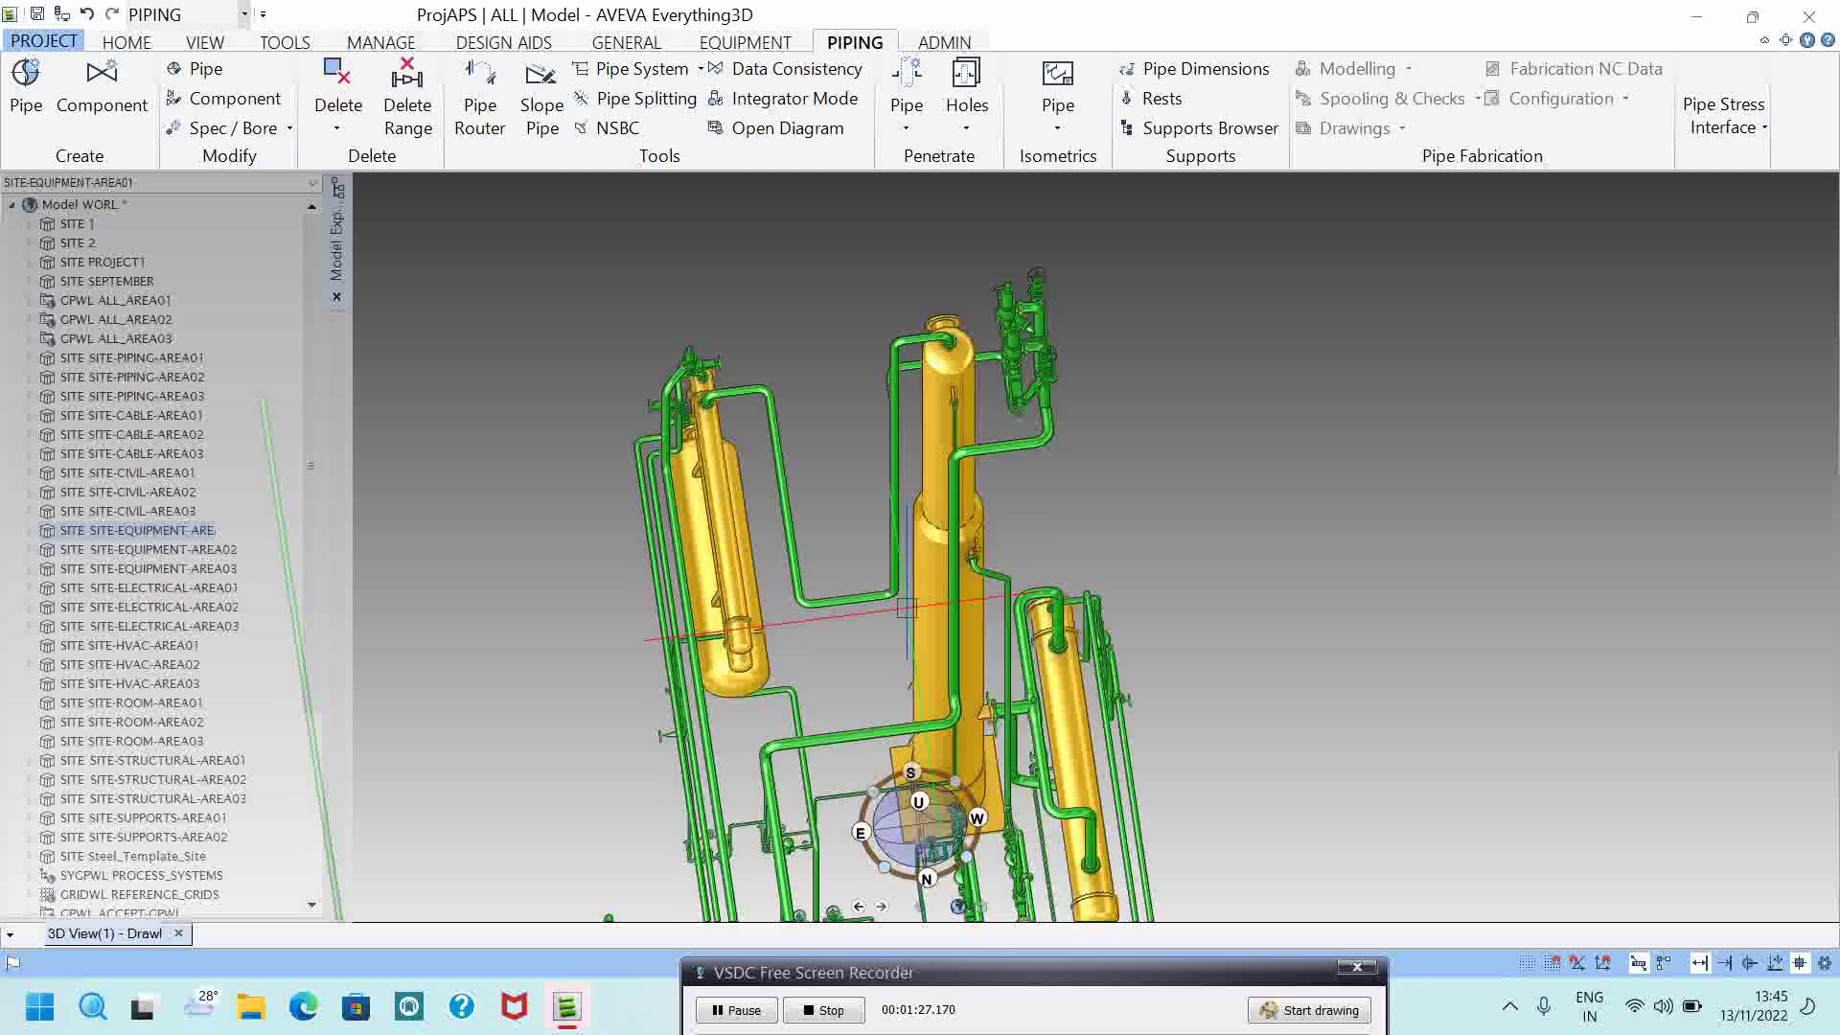
scroll(991, 412, up, 5)
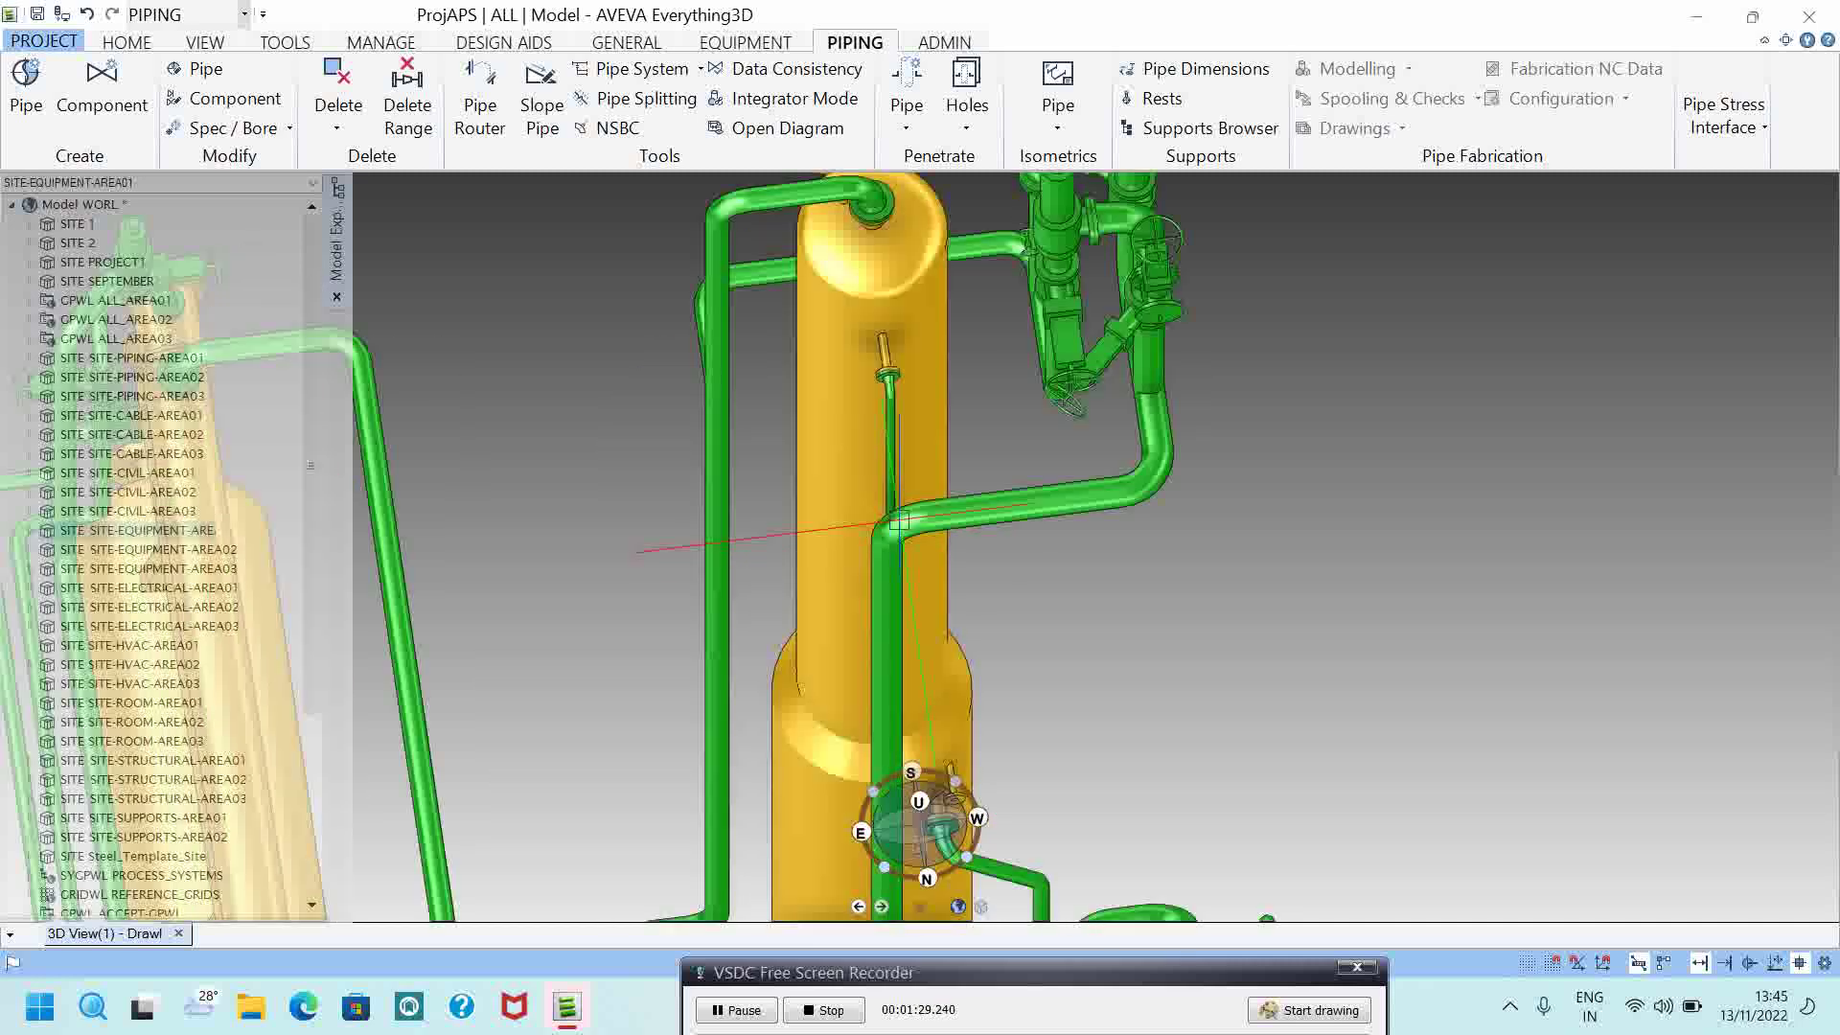
Step: Pick the upper elbow of the pipe running down the column in the 3D view and select its owning pipe 200-A-40
click(898, 521)
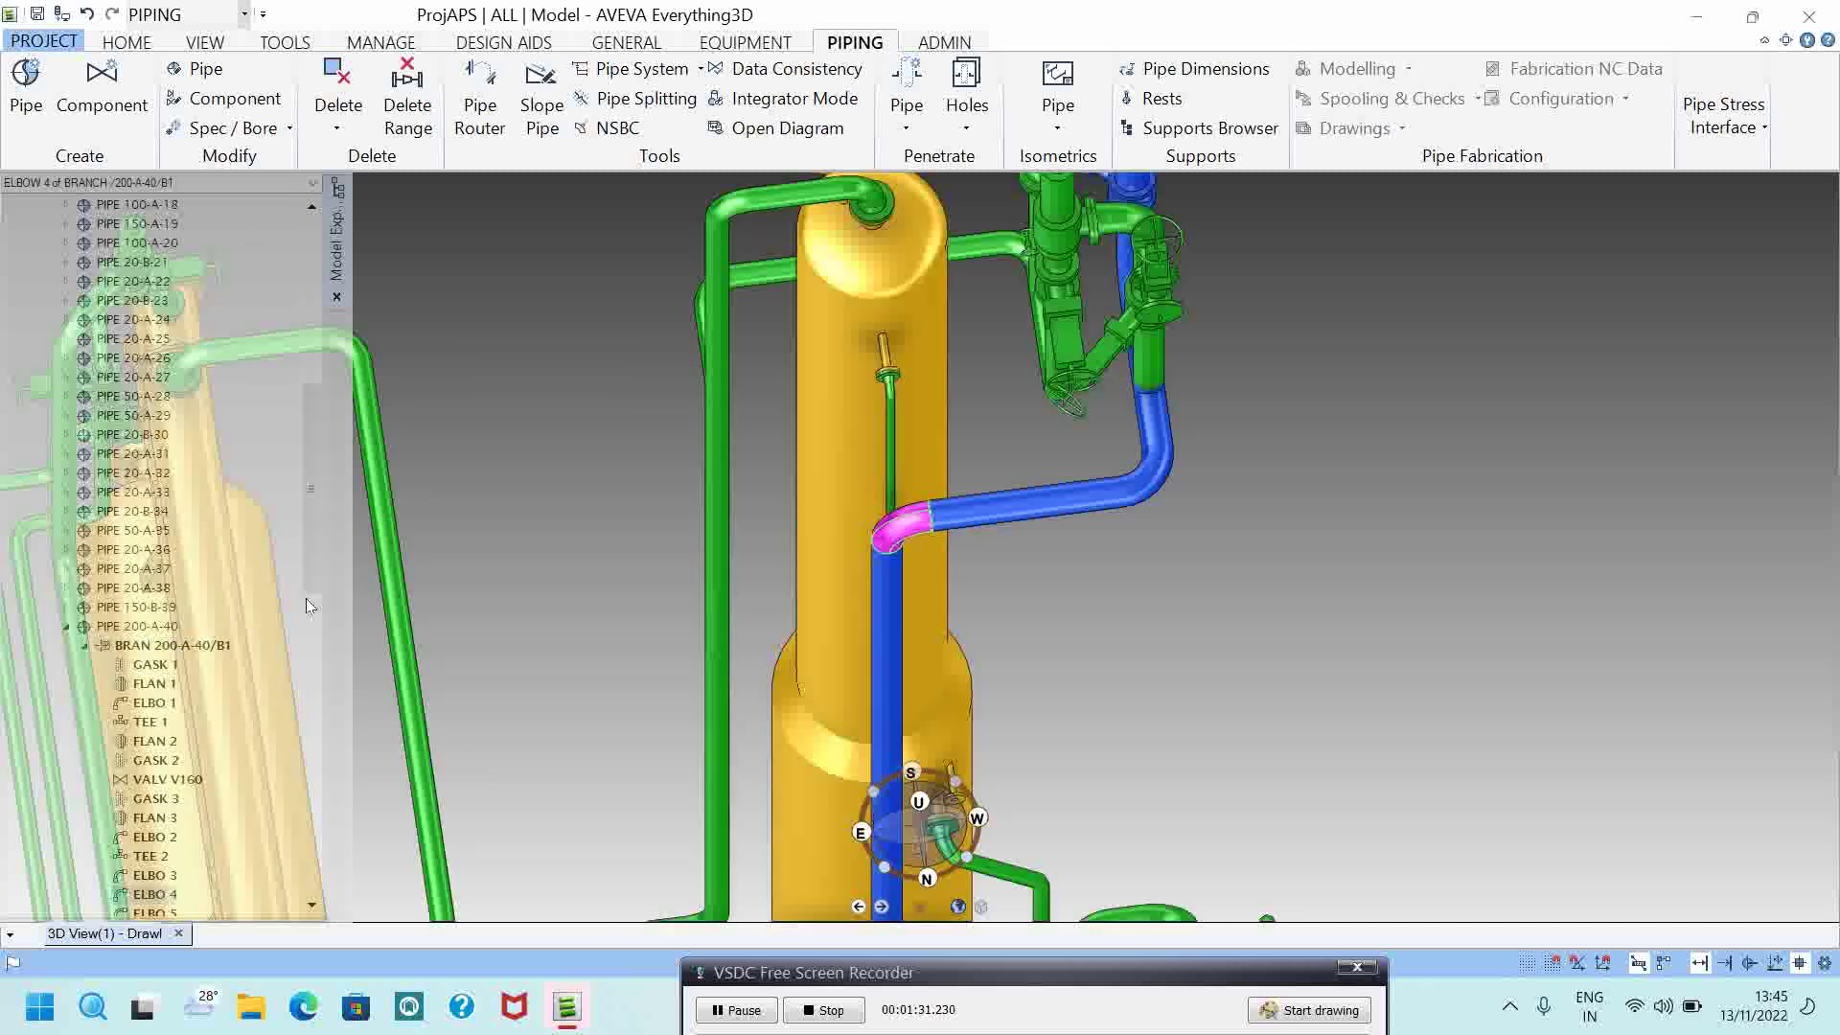
click(161, 628)
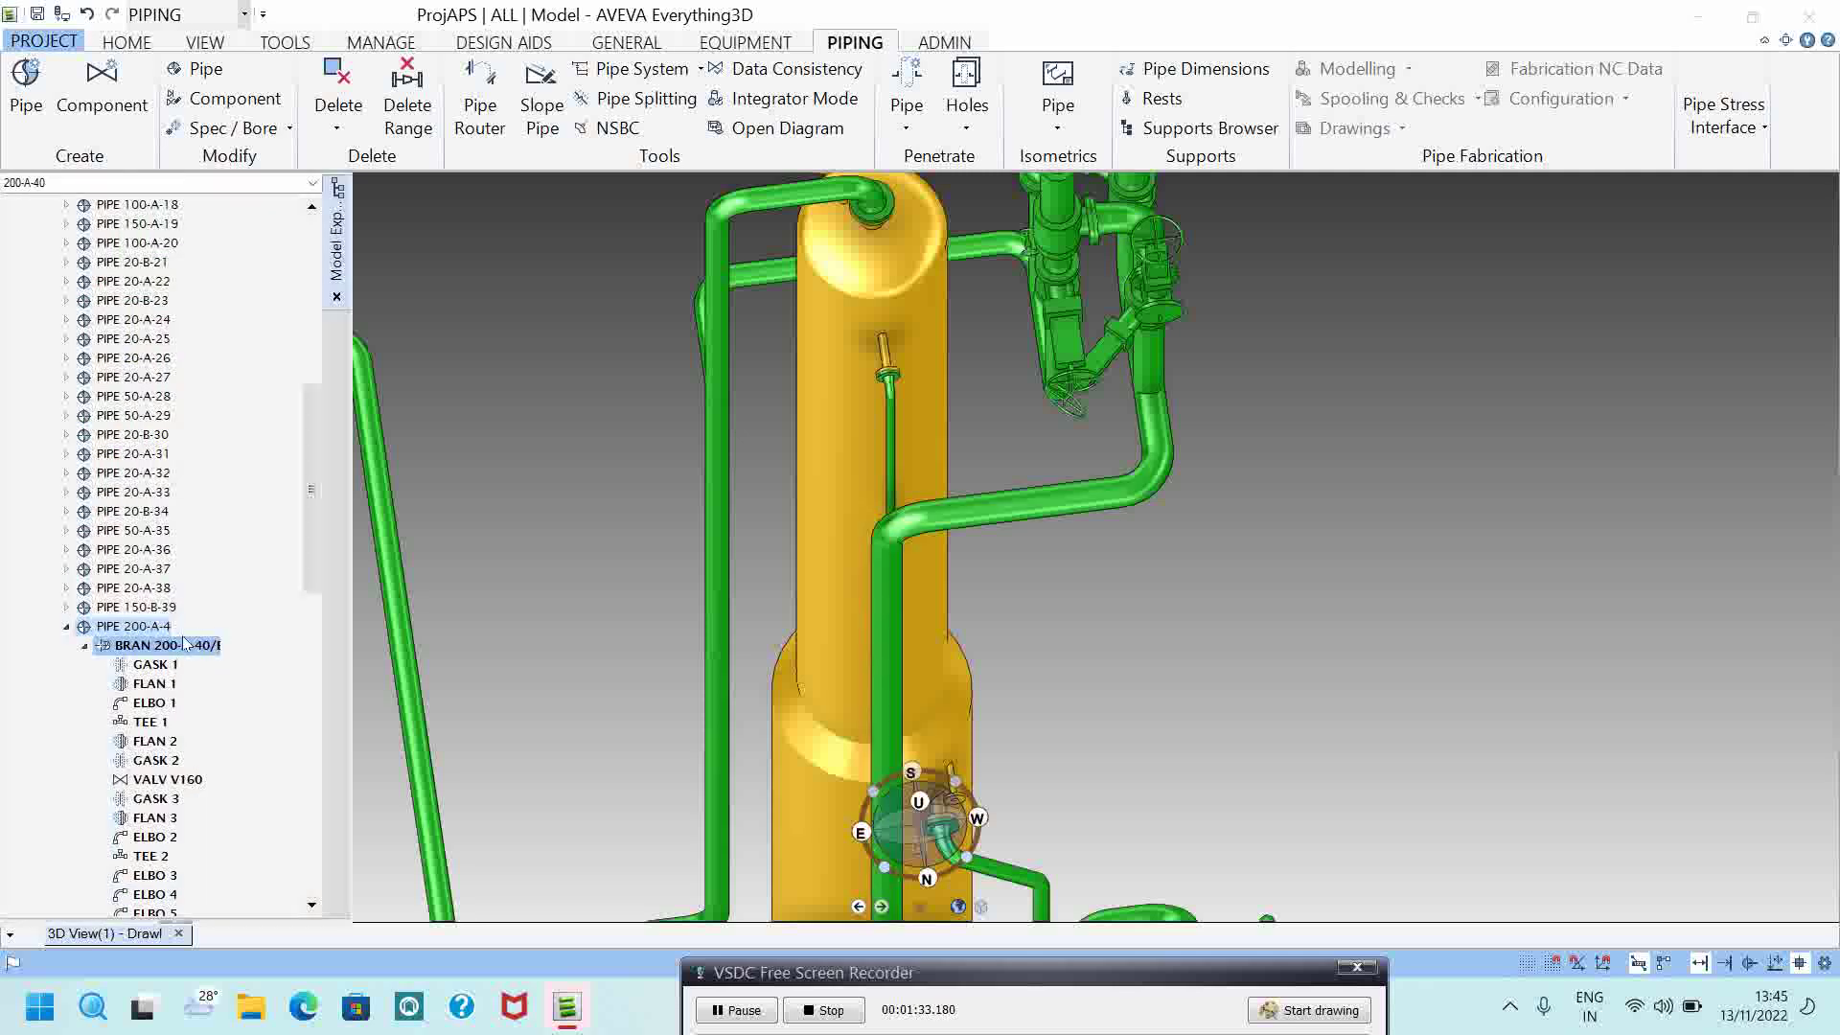
click(155, 646)
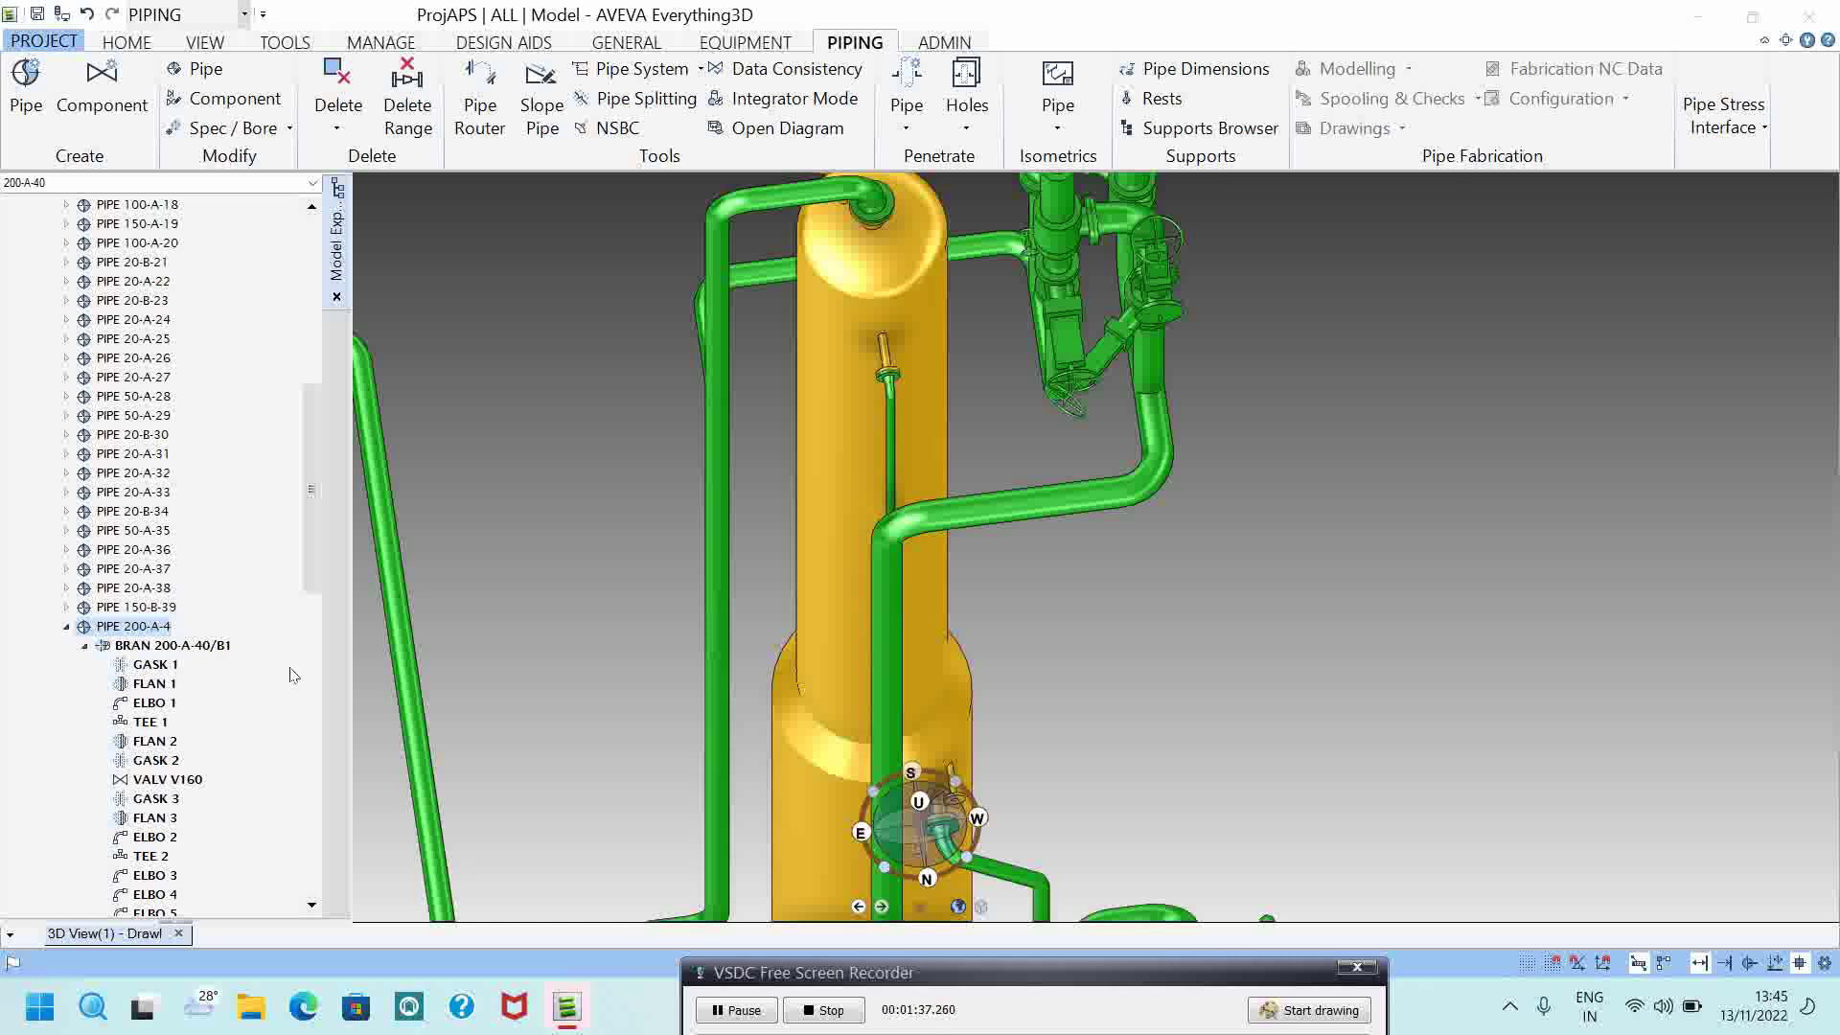
click(214, 650)
click(132, 626)
drag(125, 631, 806, 517)
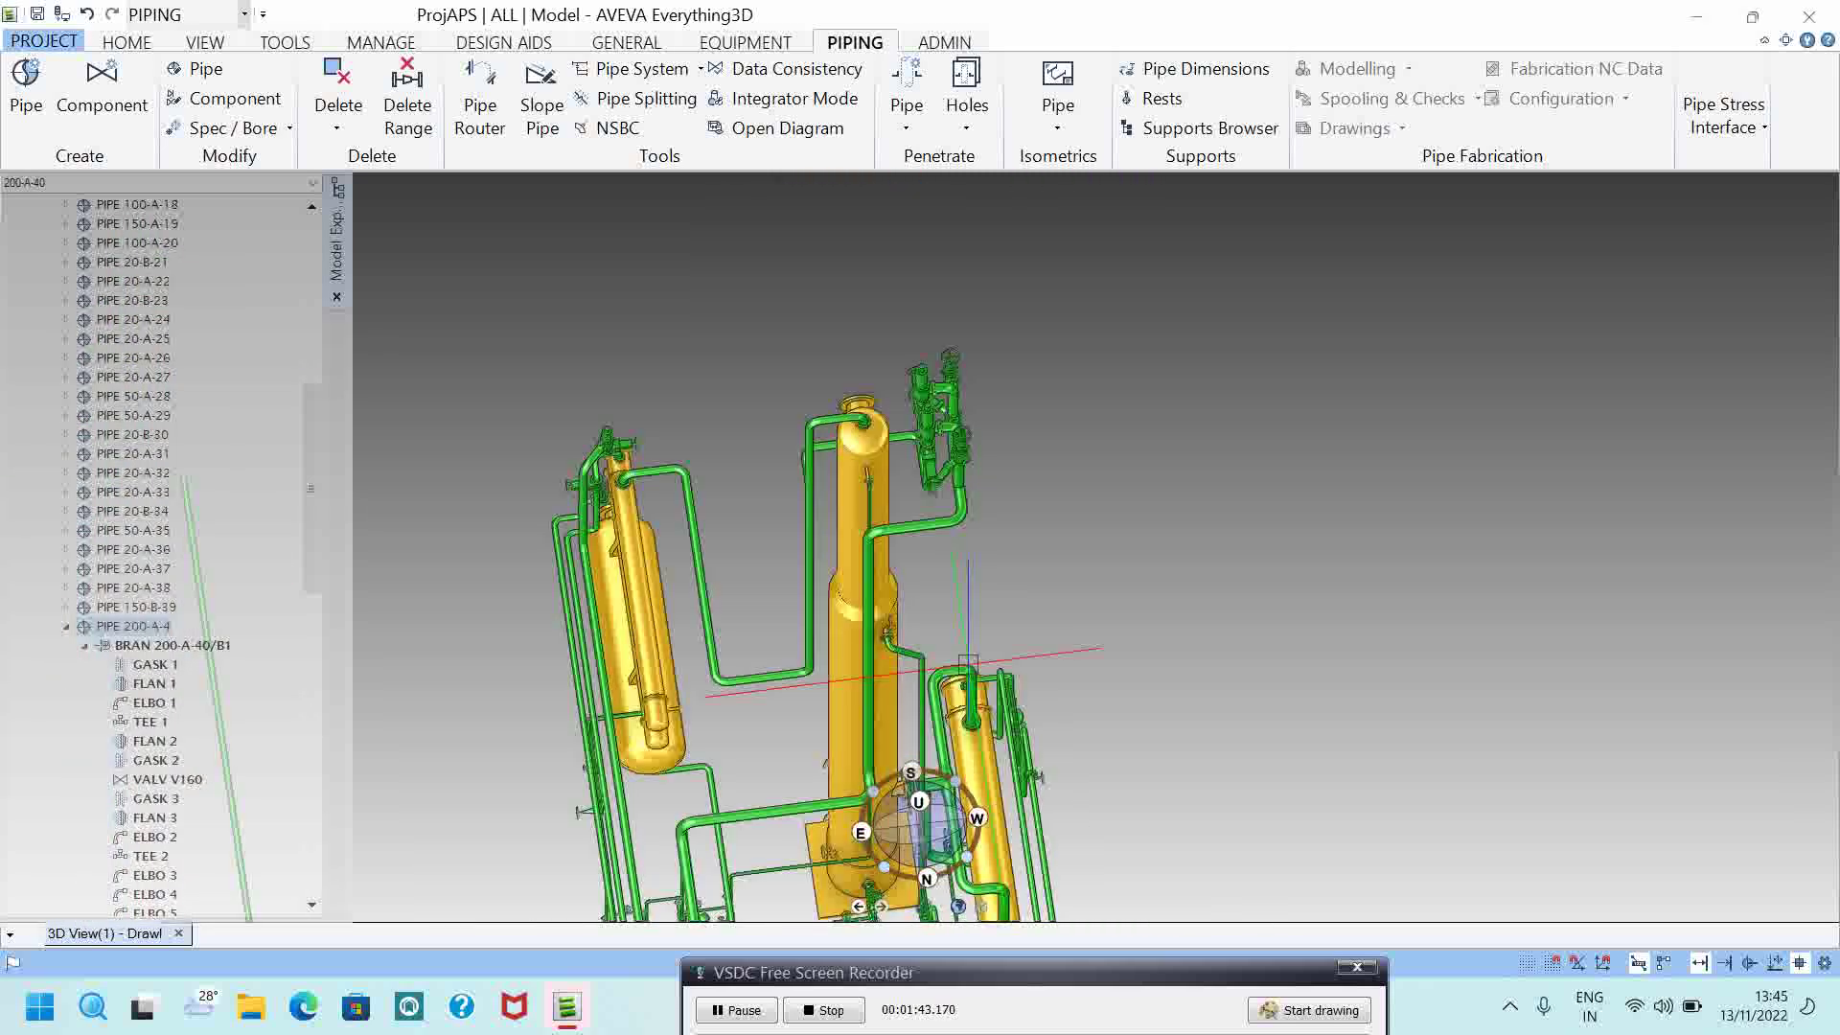
Step: Collapse branch 200-A-40/B1 to show both branches of pipe 200-A-40, and reselect the pipe
click(84, 645)
click(139, 666)
click(146, 649)
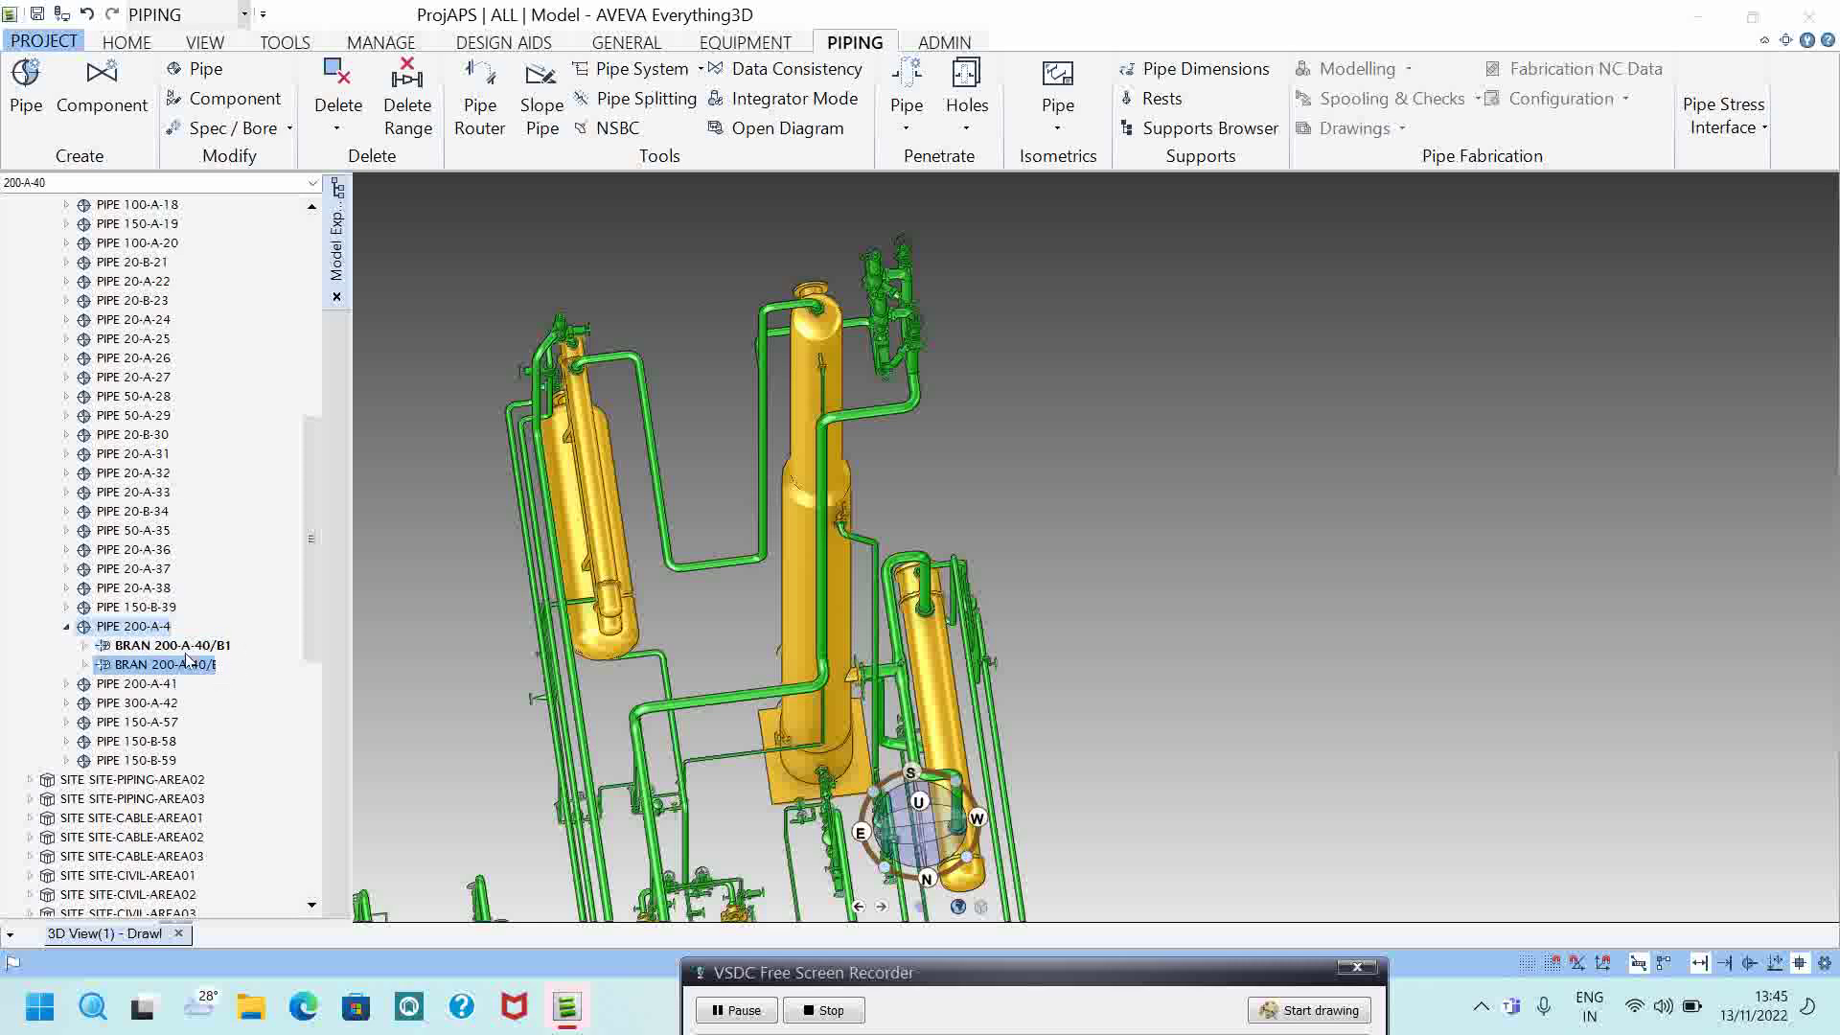
click(166, 628)
click(136, 648)
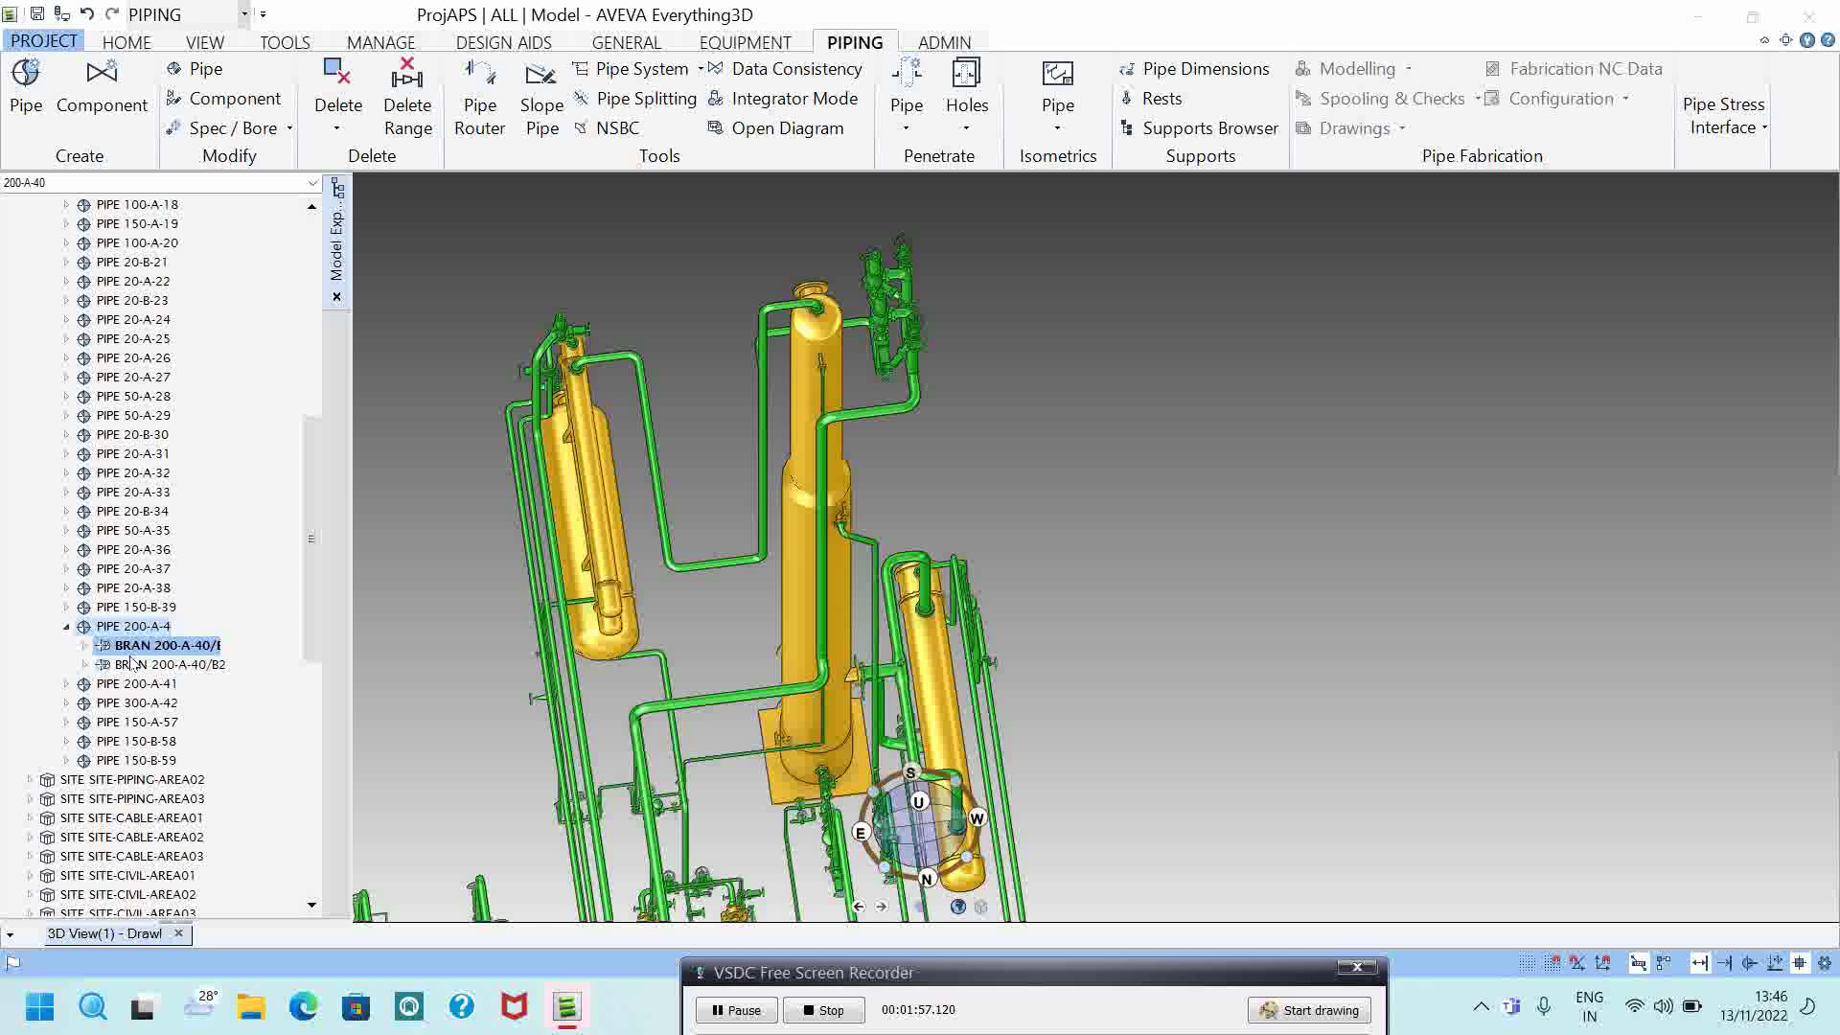
click(164, 630)
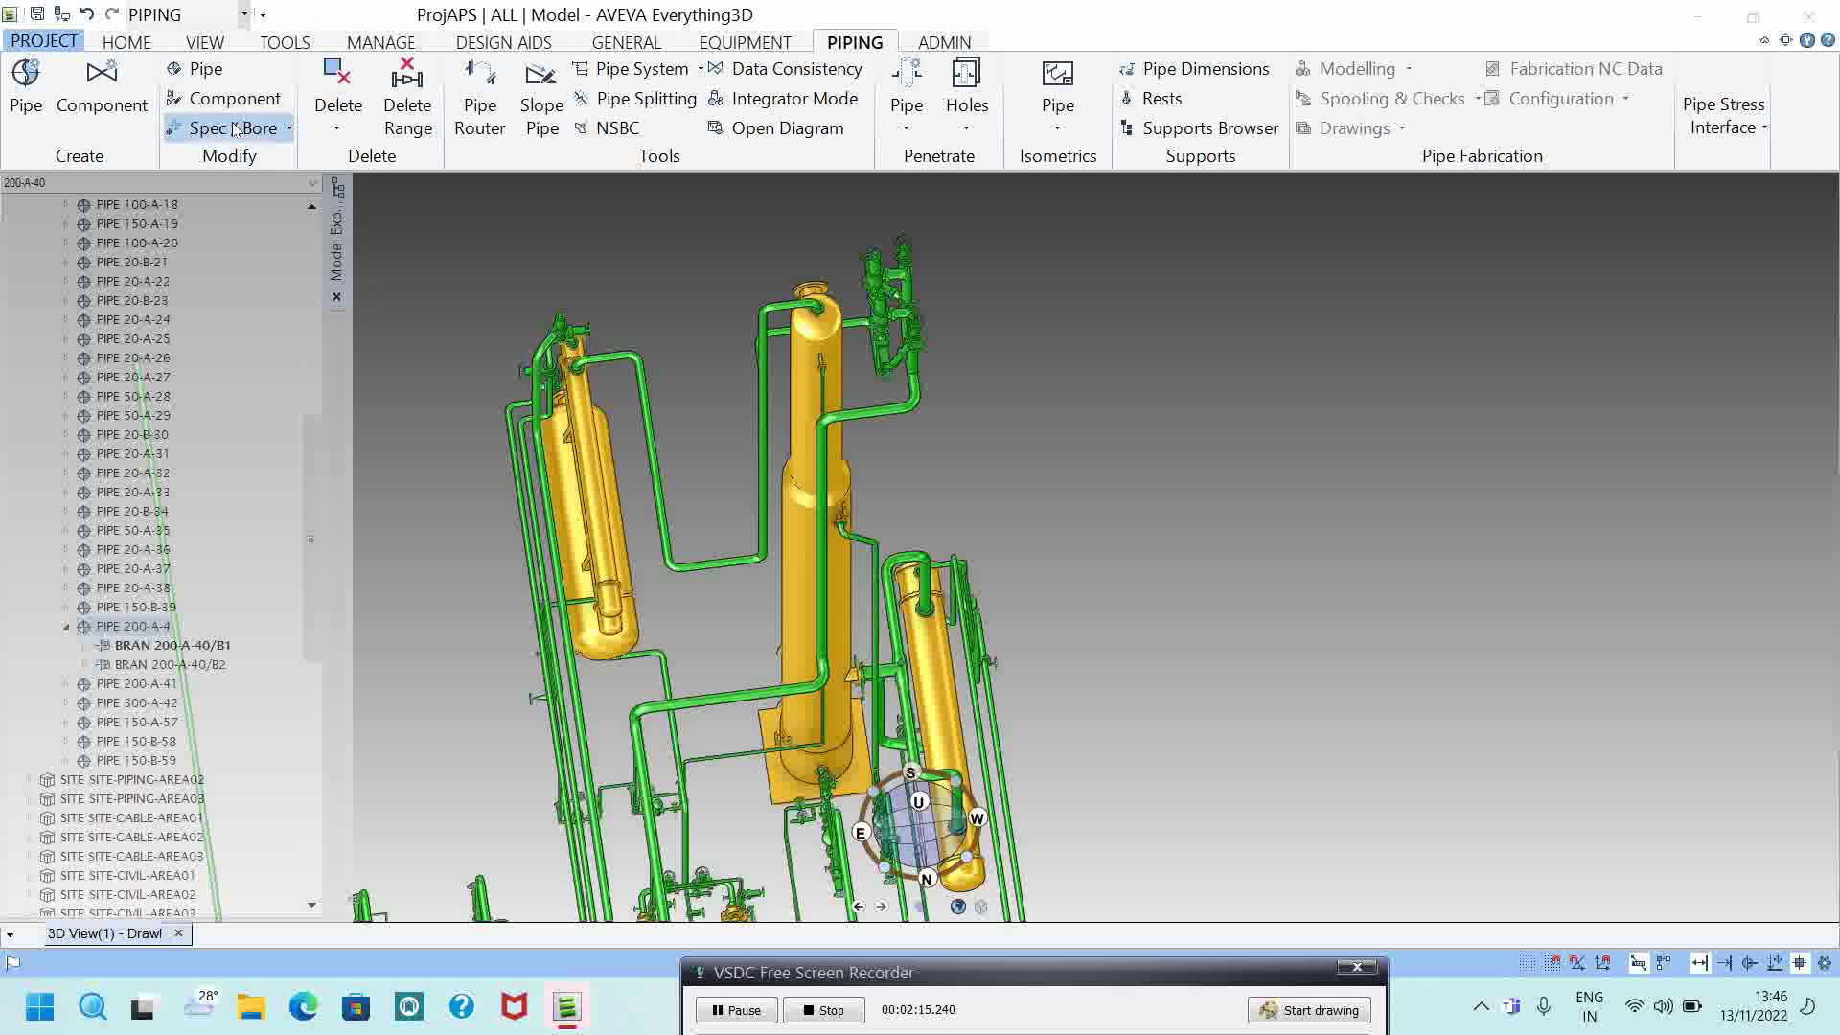
Step: Open the spec and bore modification list for pipe 200-A-40, and close it again
click(290, 131)
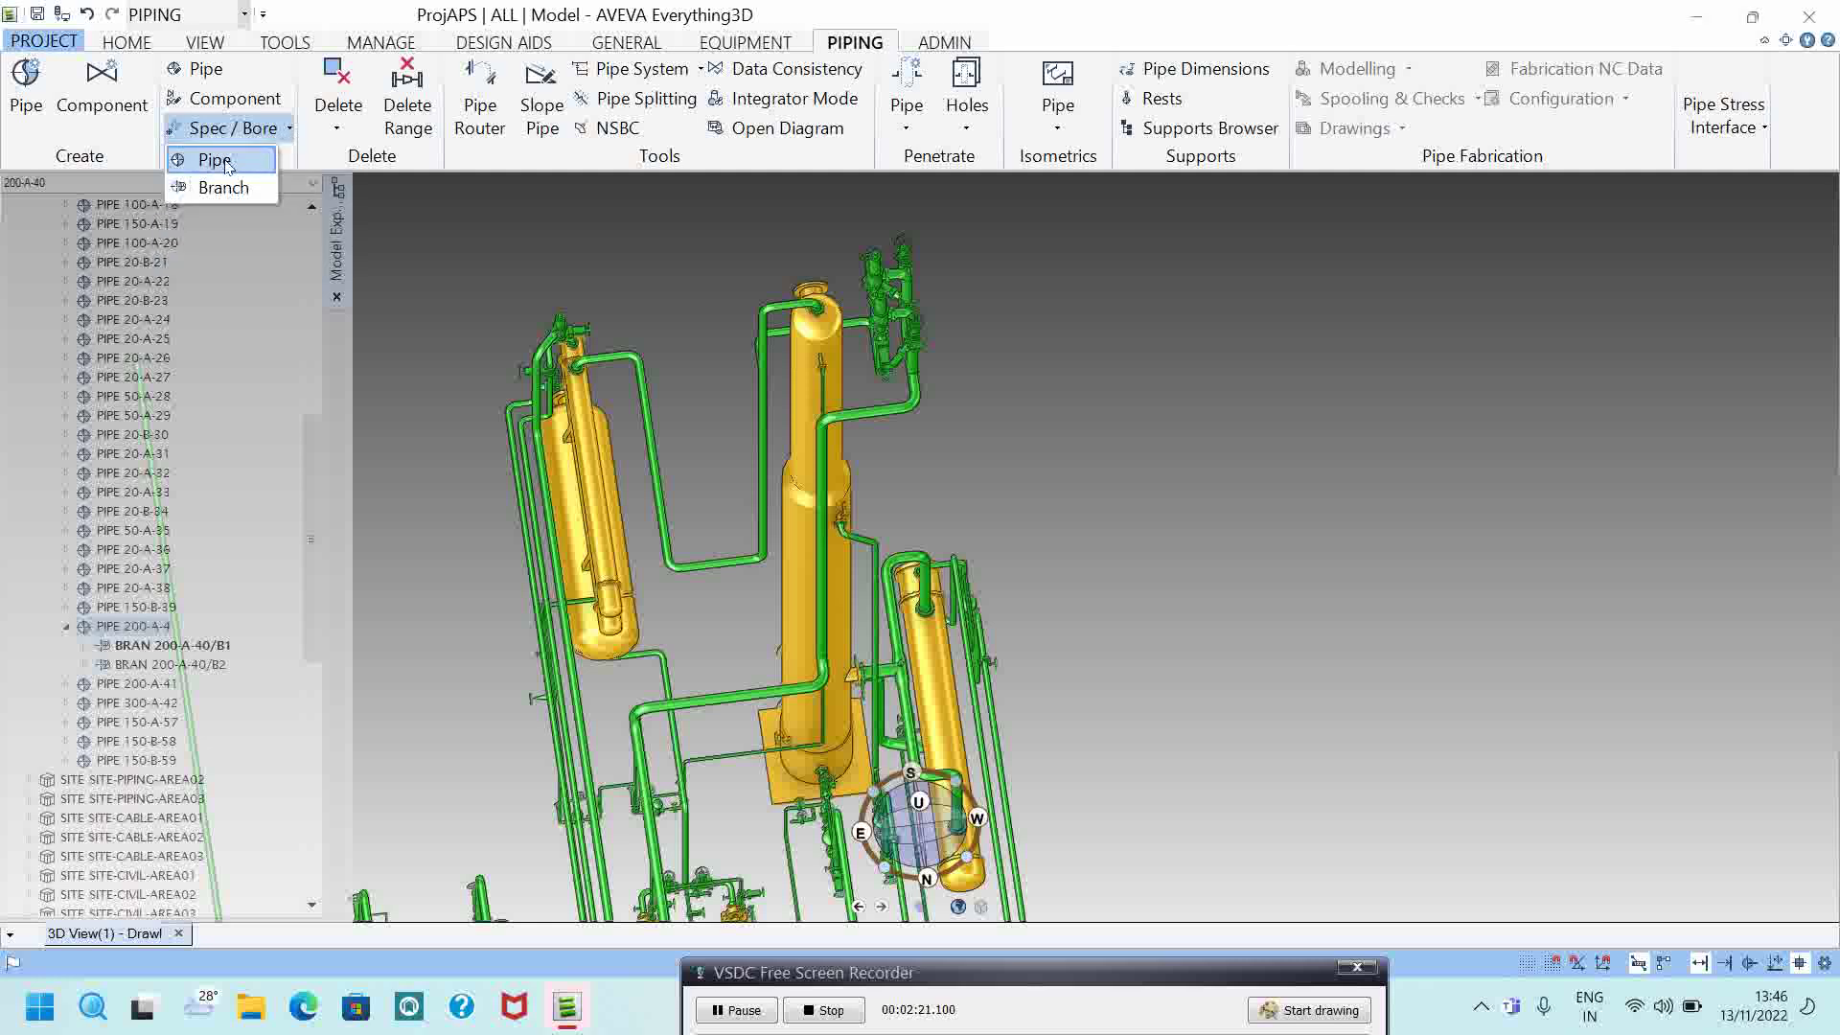
click(153, 628)
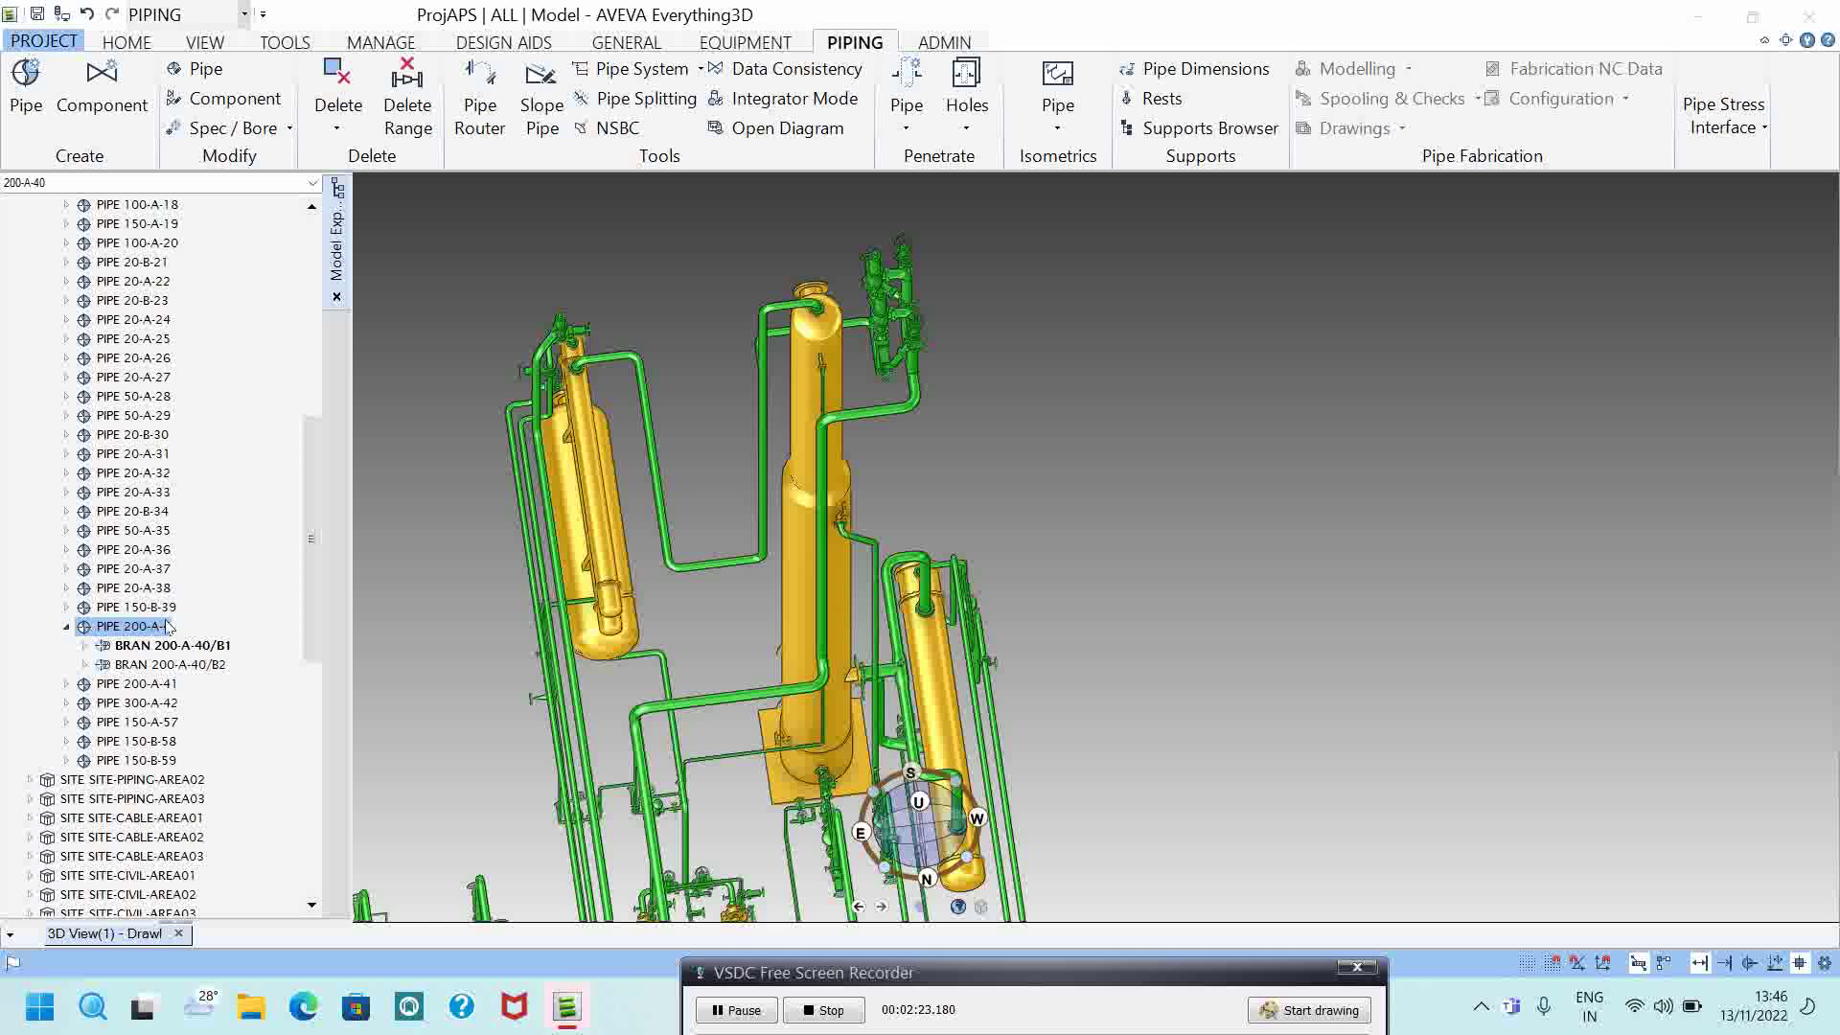
click(259, 128)
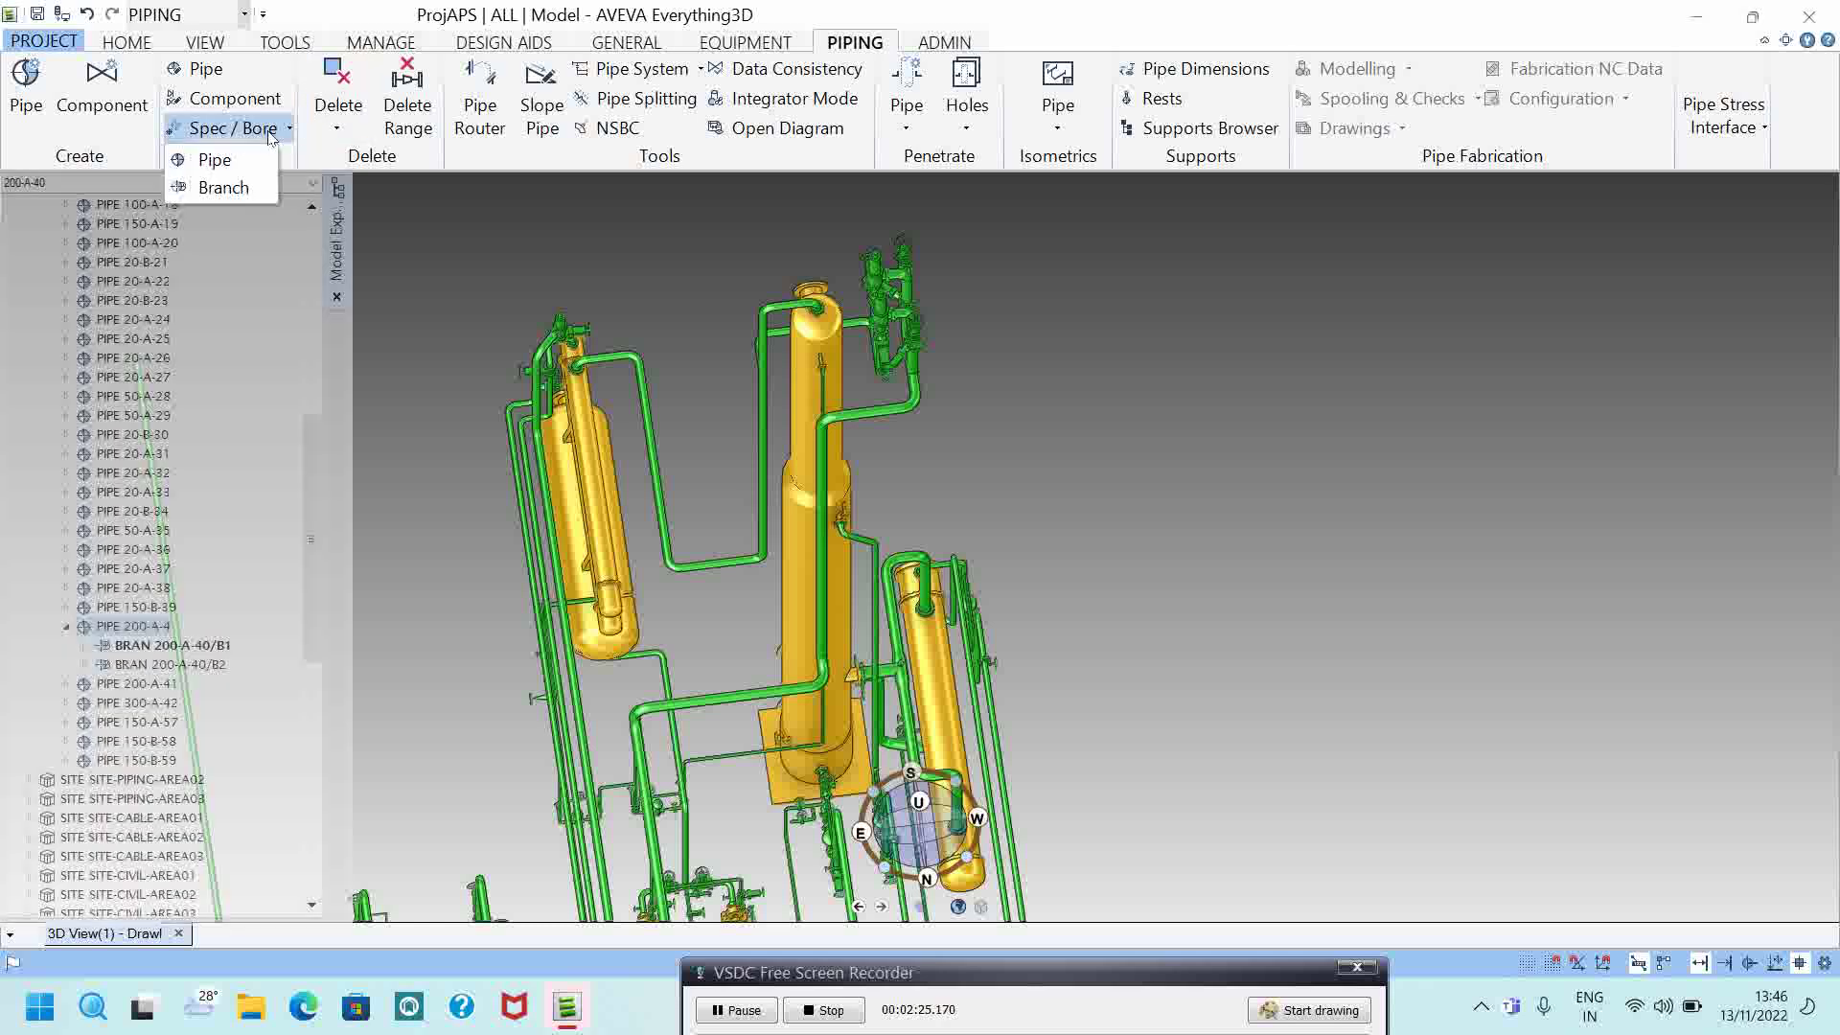
click(268, 189)
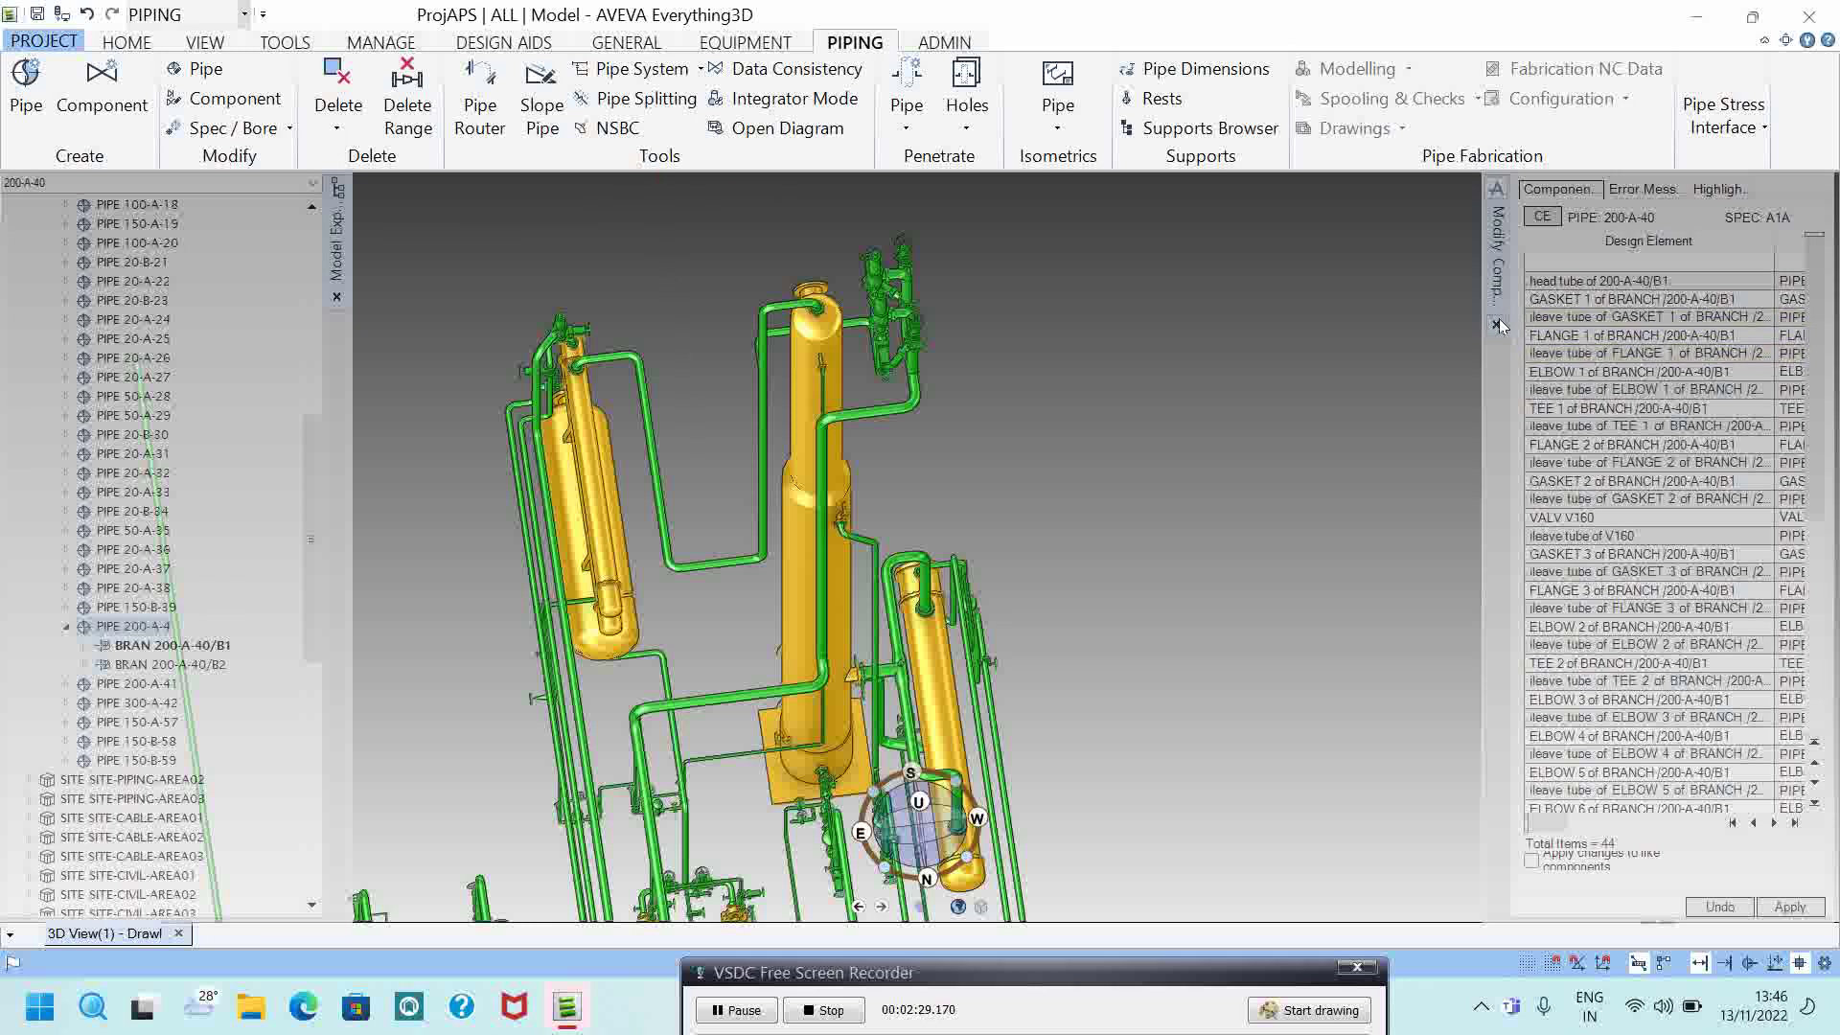
Step: Select branches 200-A-40/B1 and 200-A-40/B2 in turn to examine which piping each one covers in the 3D view
click(170, 648)
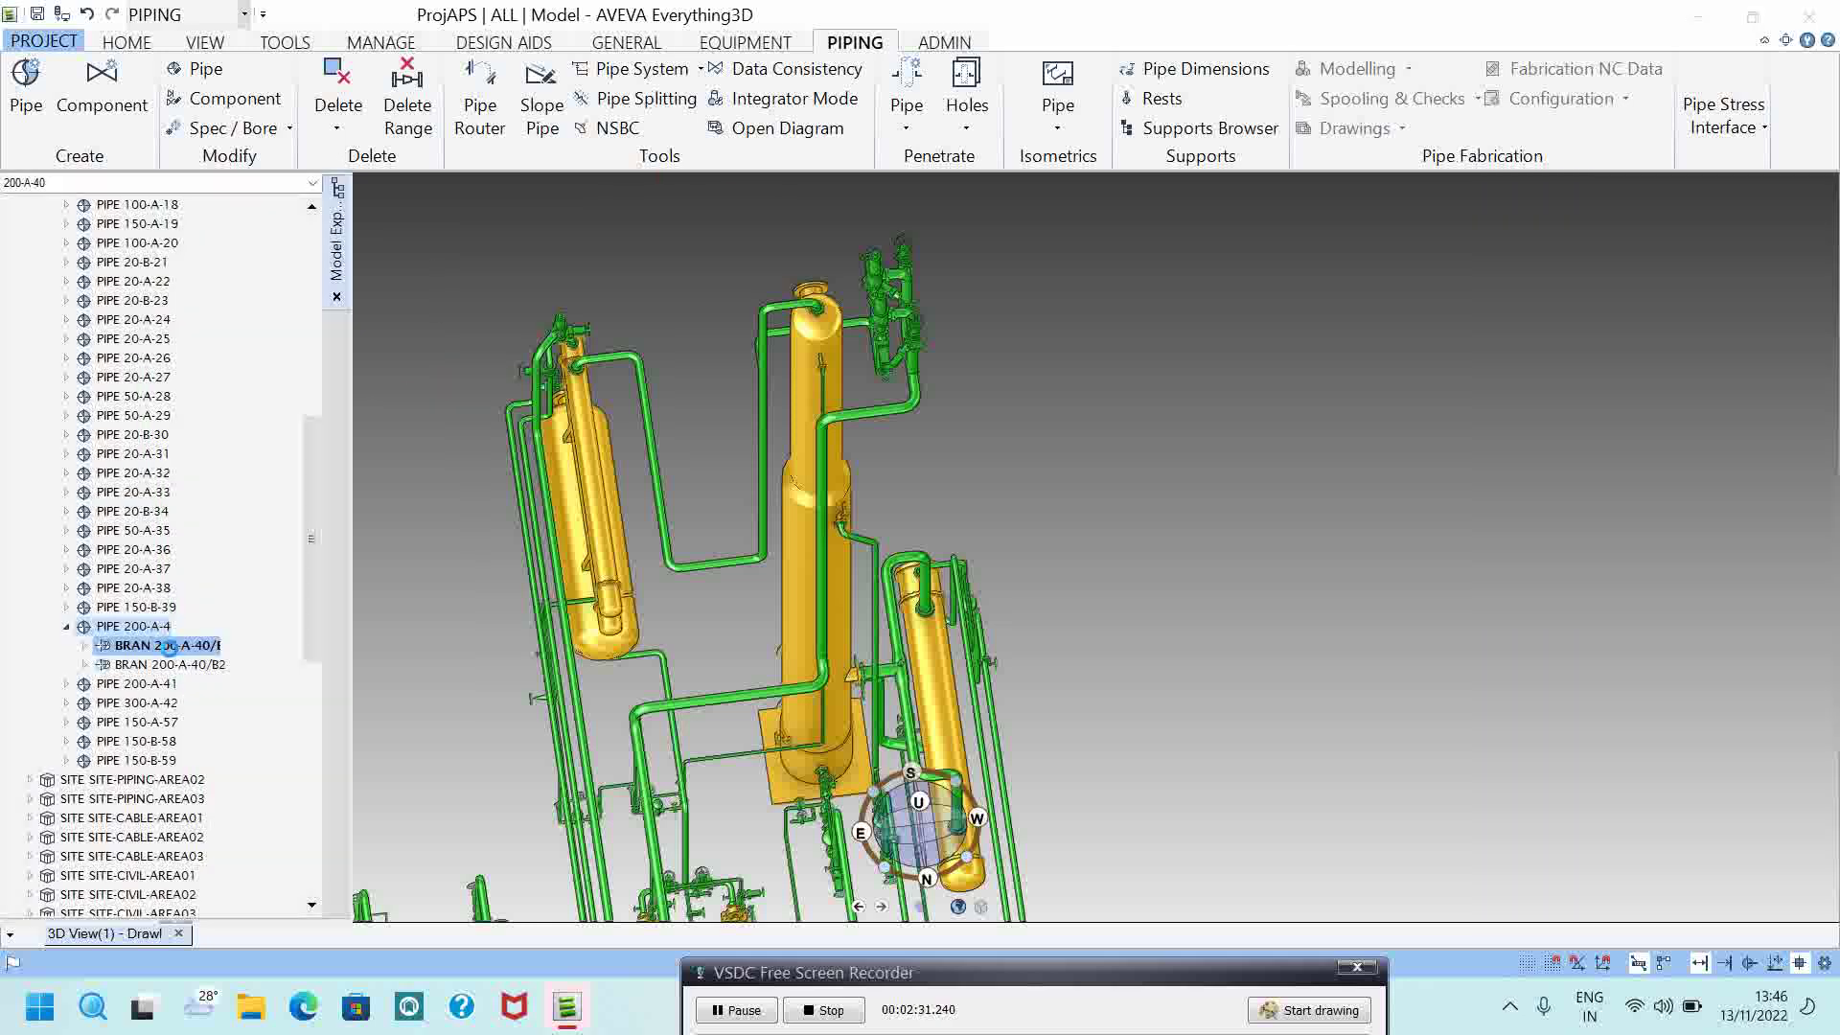
ctrl+click(177, 666)
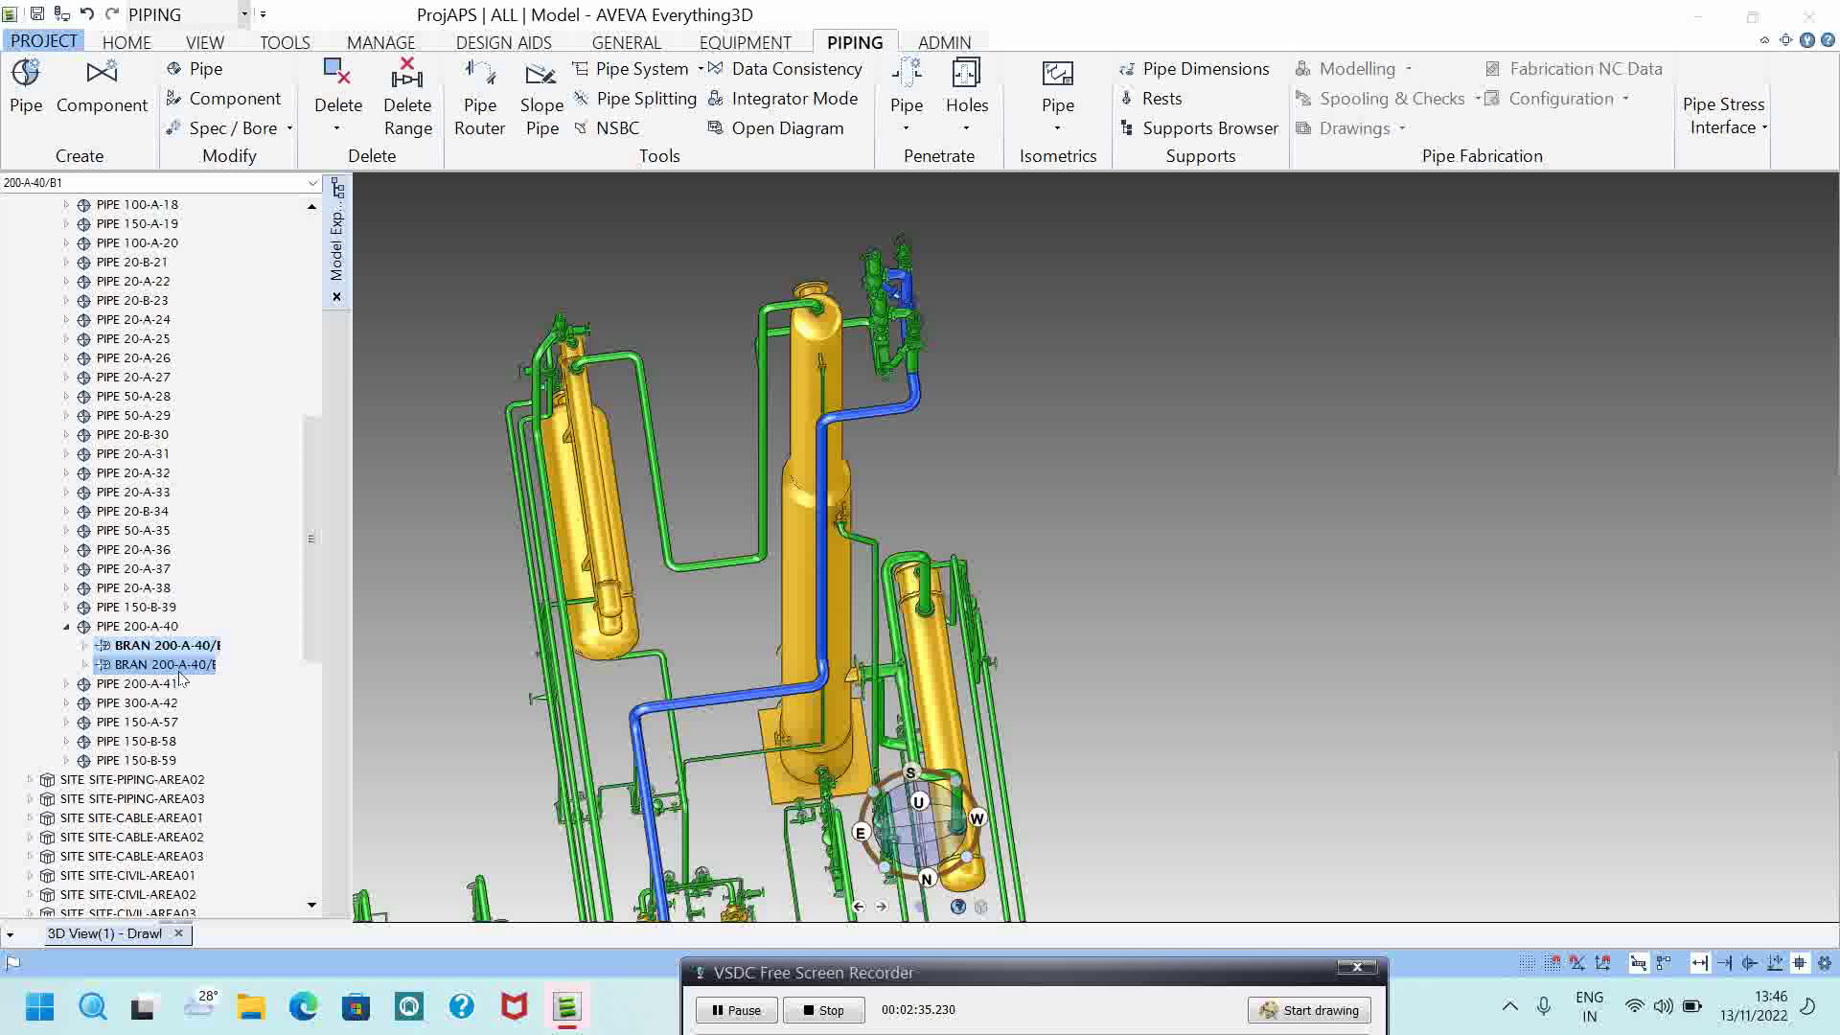
click(211, 647)
ctrl+click(204, 663)
click(204, 649)
click(204, 664)
scroll(899, 233, up, 10)
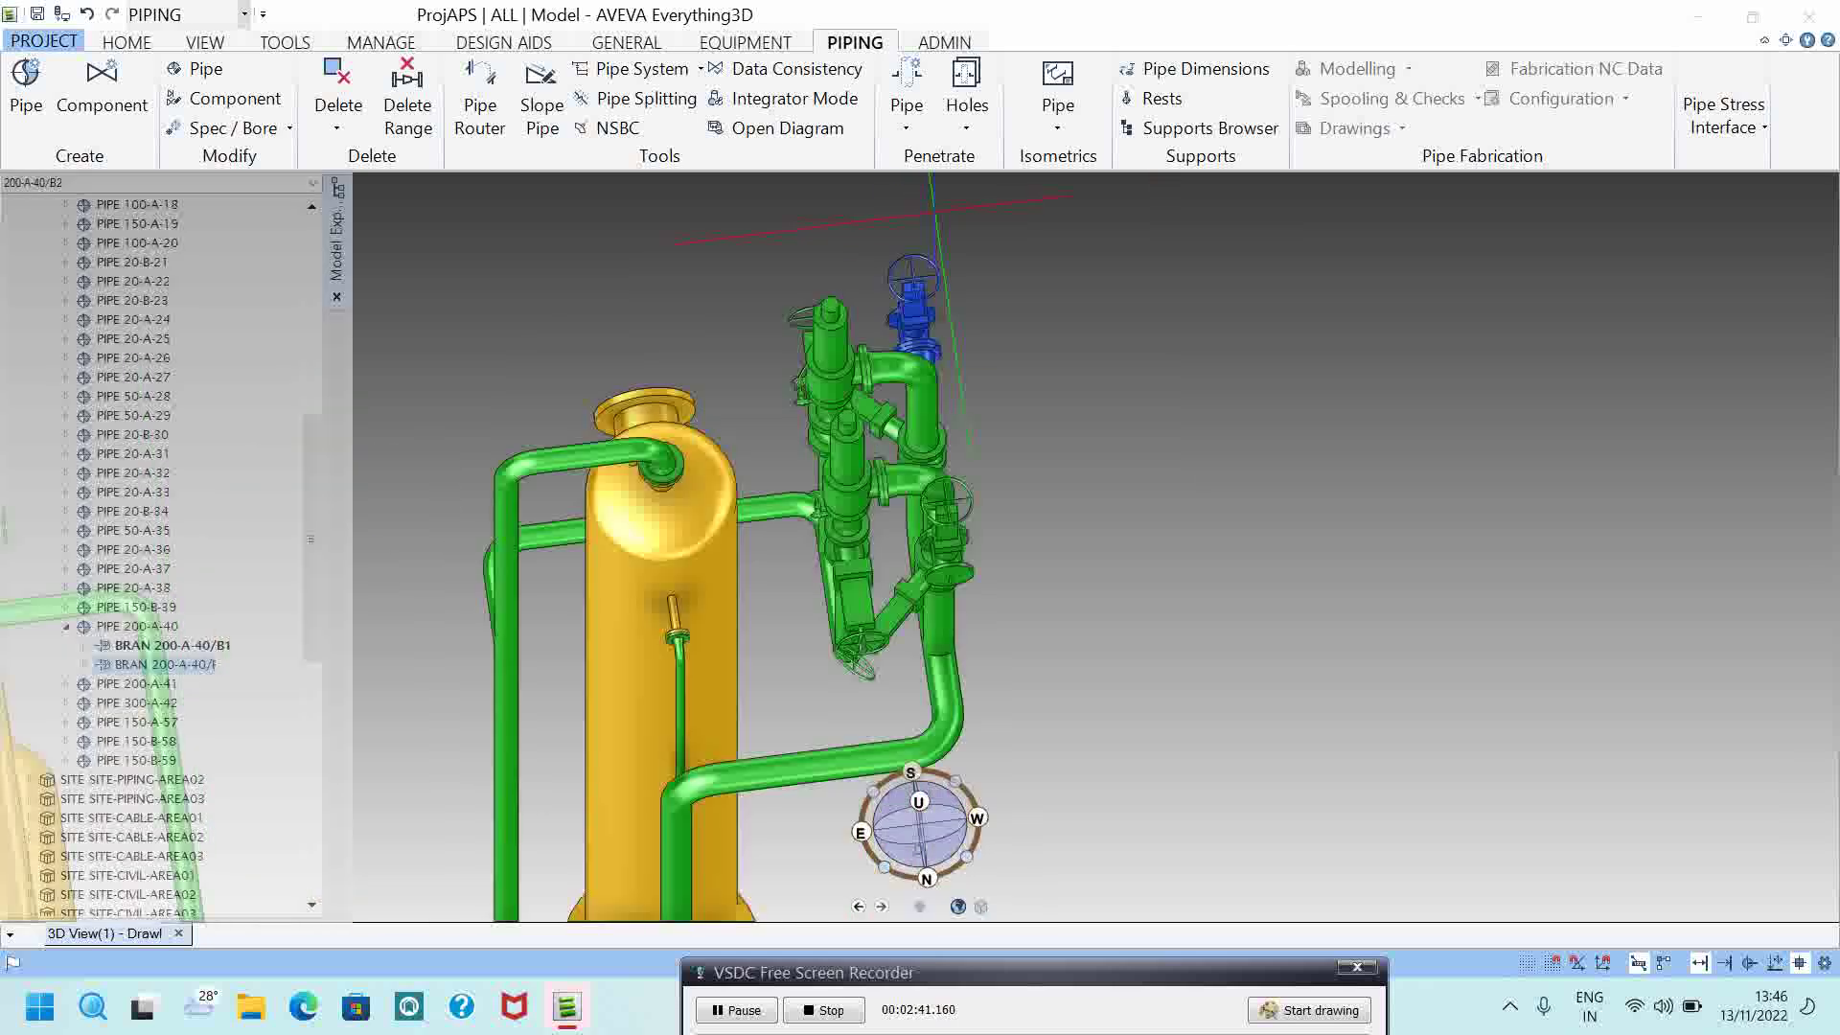
click(196, 647)
scroll(630, 520, down, 4)
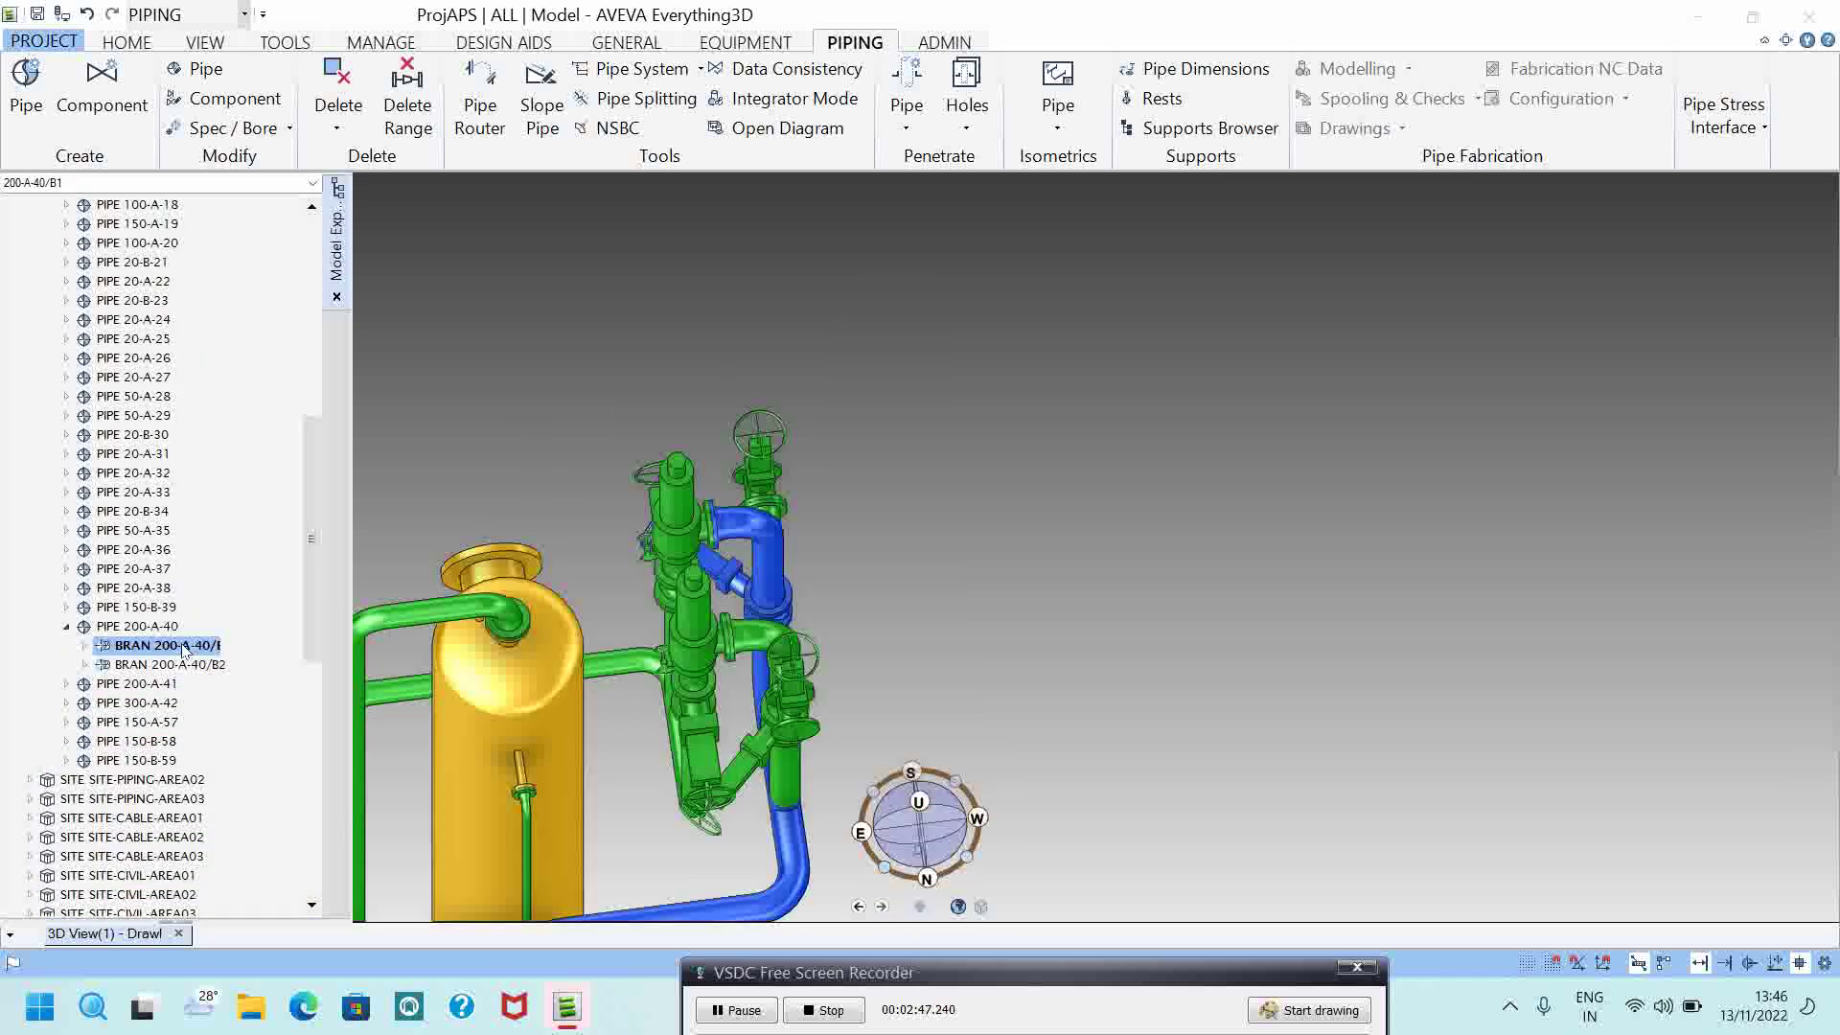
Step: Open the spec and bore modification list for branch 200-A-40/B1 only, and close it
click(271, 133)
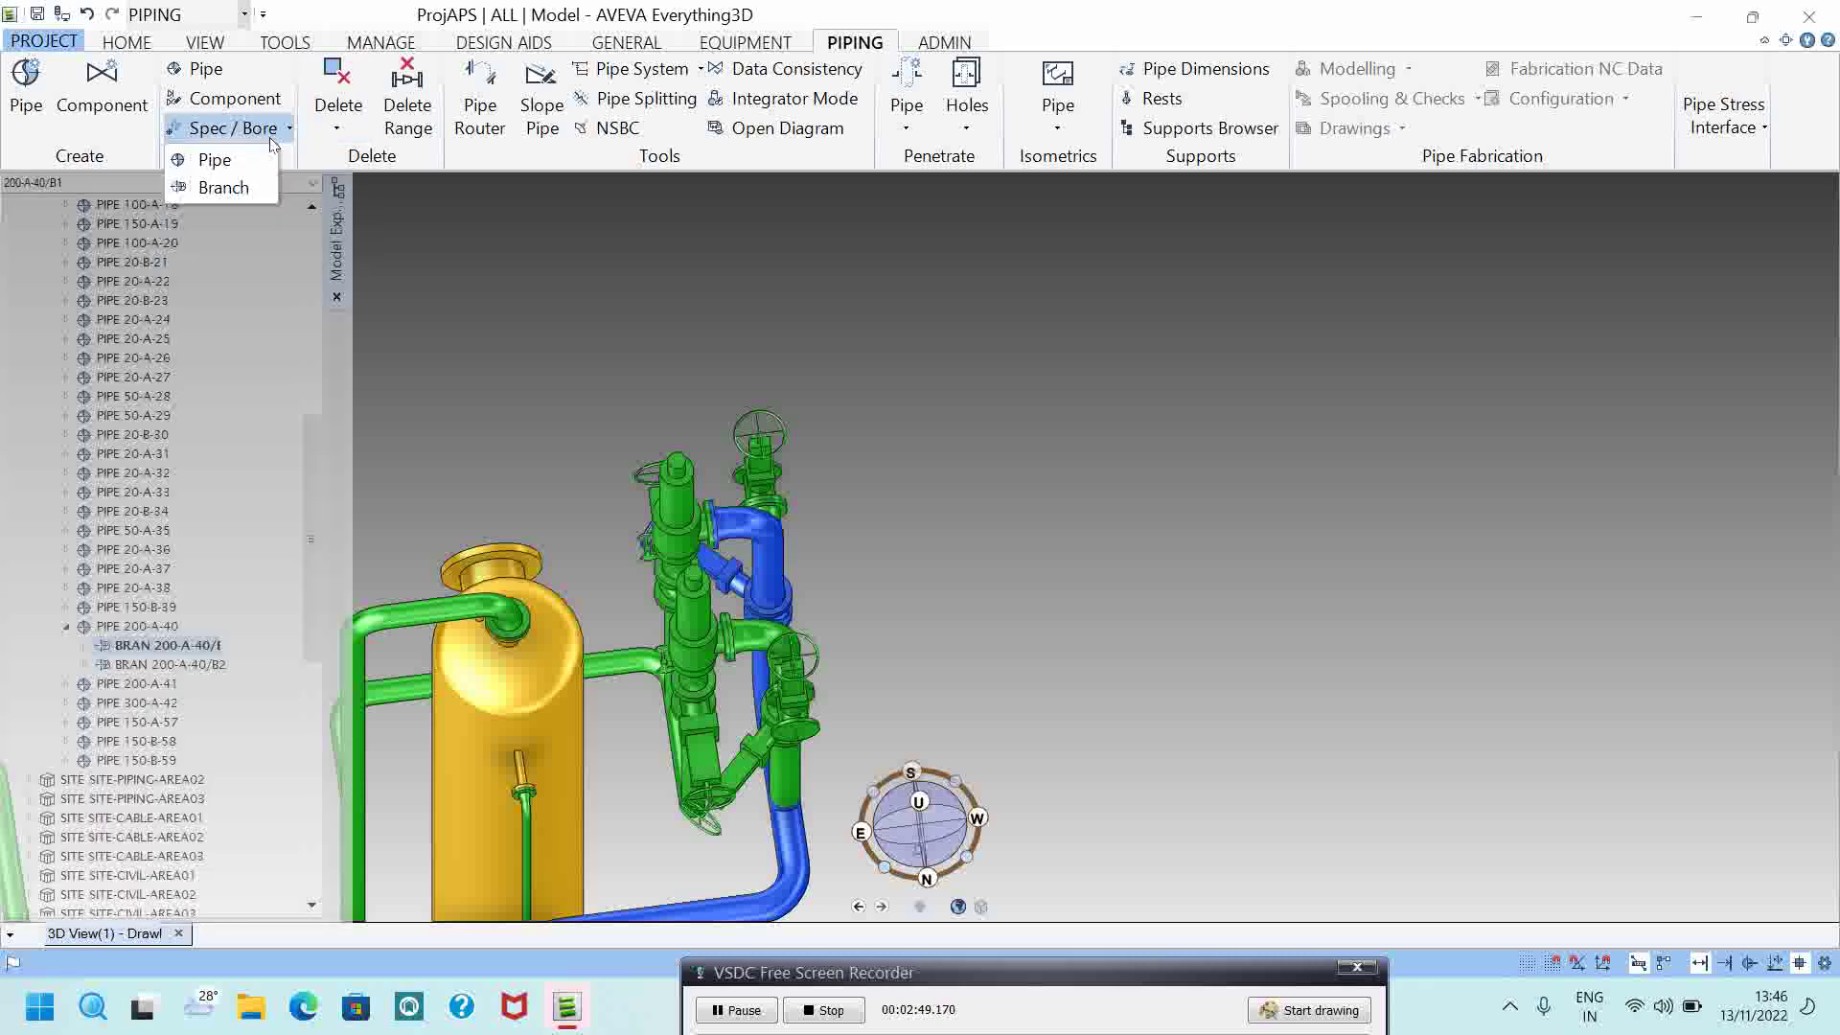
click(223, 188)
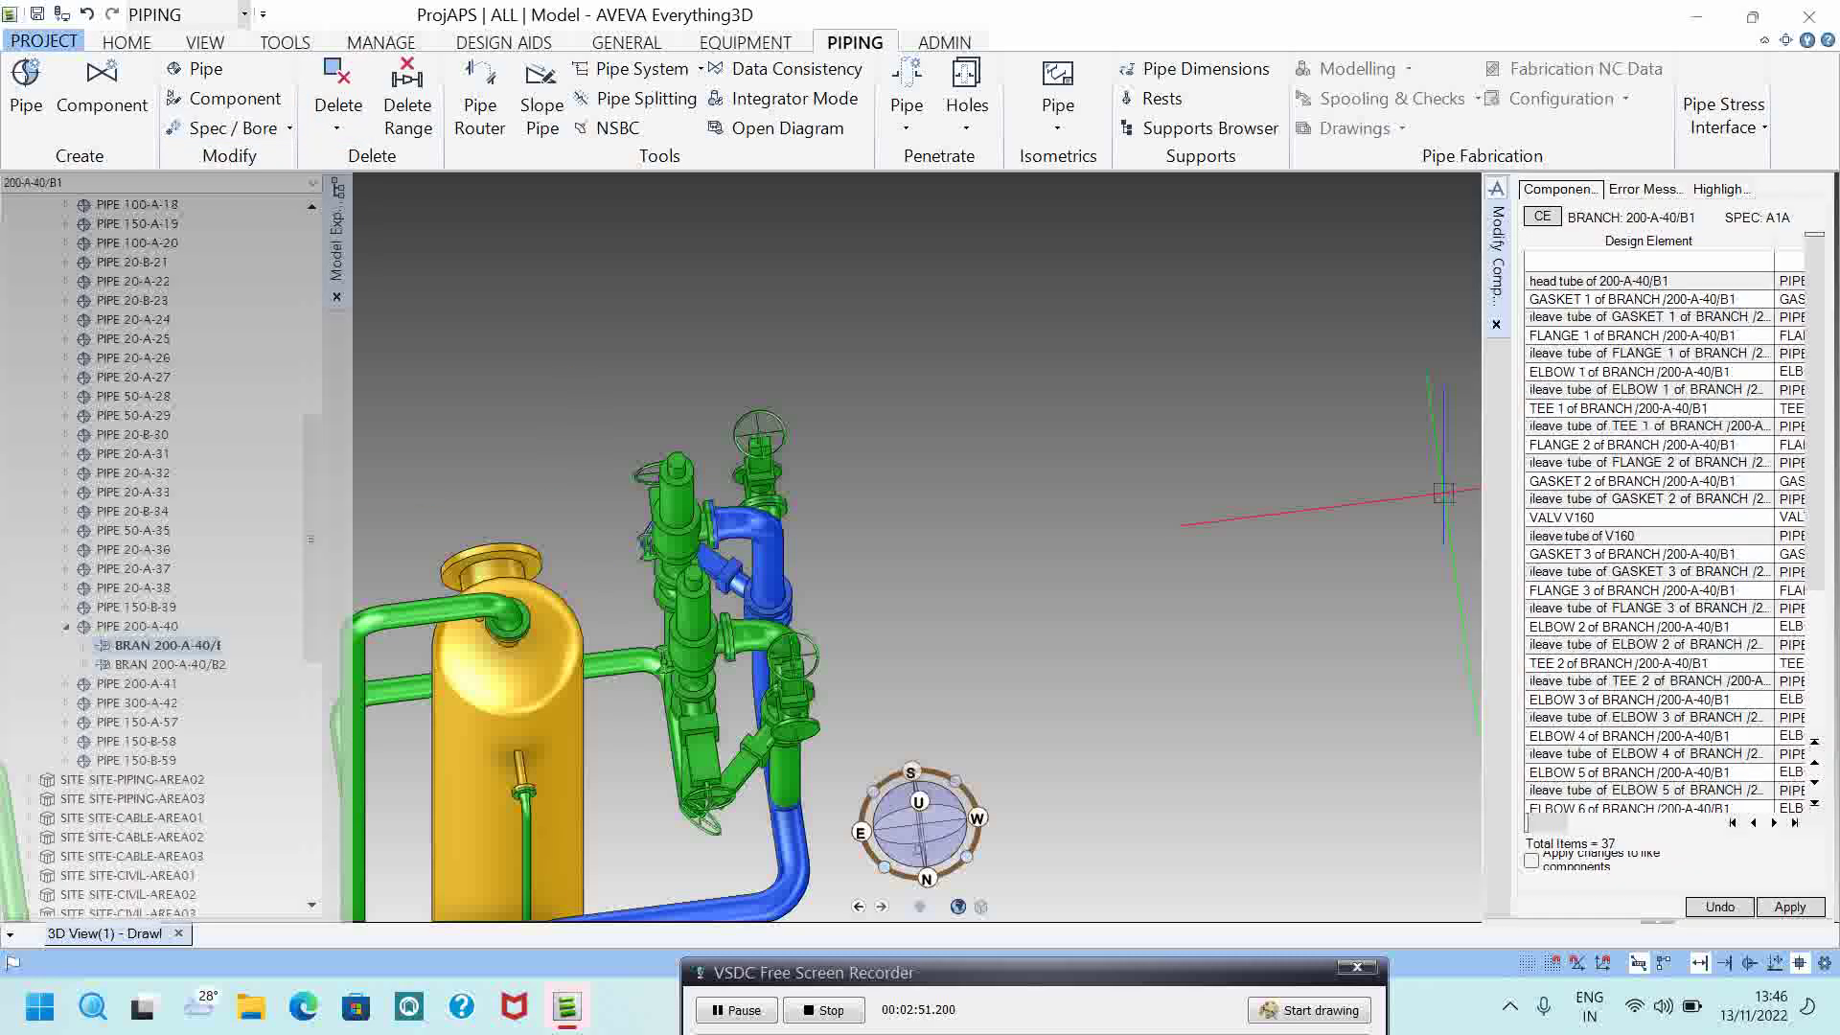
click(1498, 326)
Step: Open the spec and bore modification for the whole pipe 200-A-40 and widen the component list to show descriptions and bores
click(144, 629)
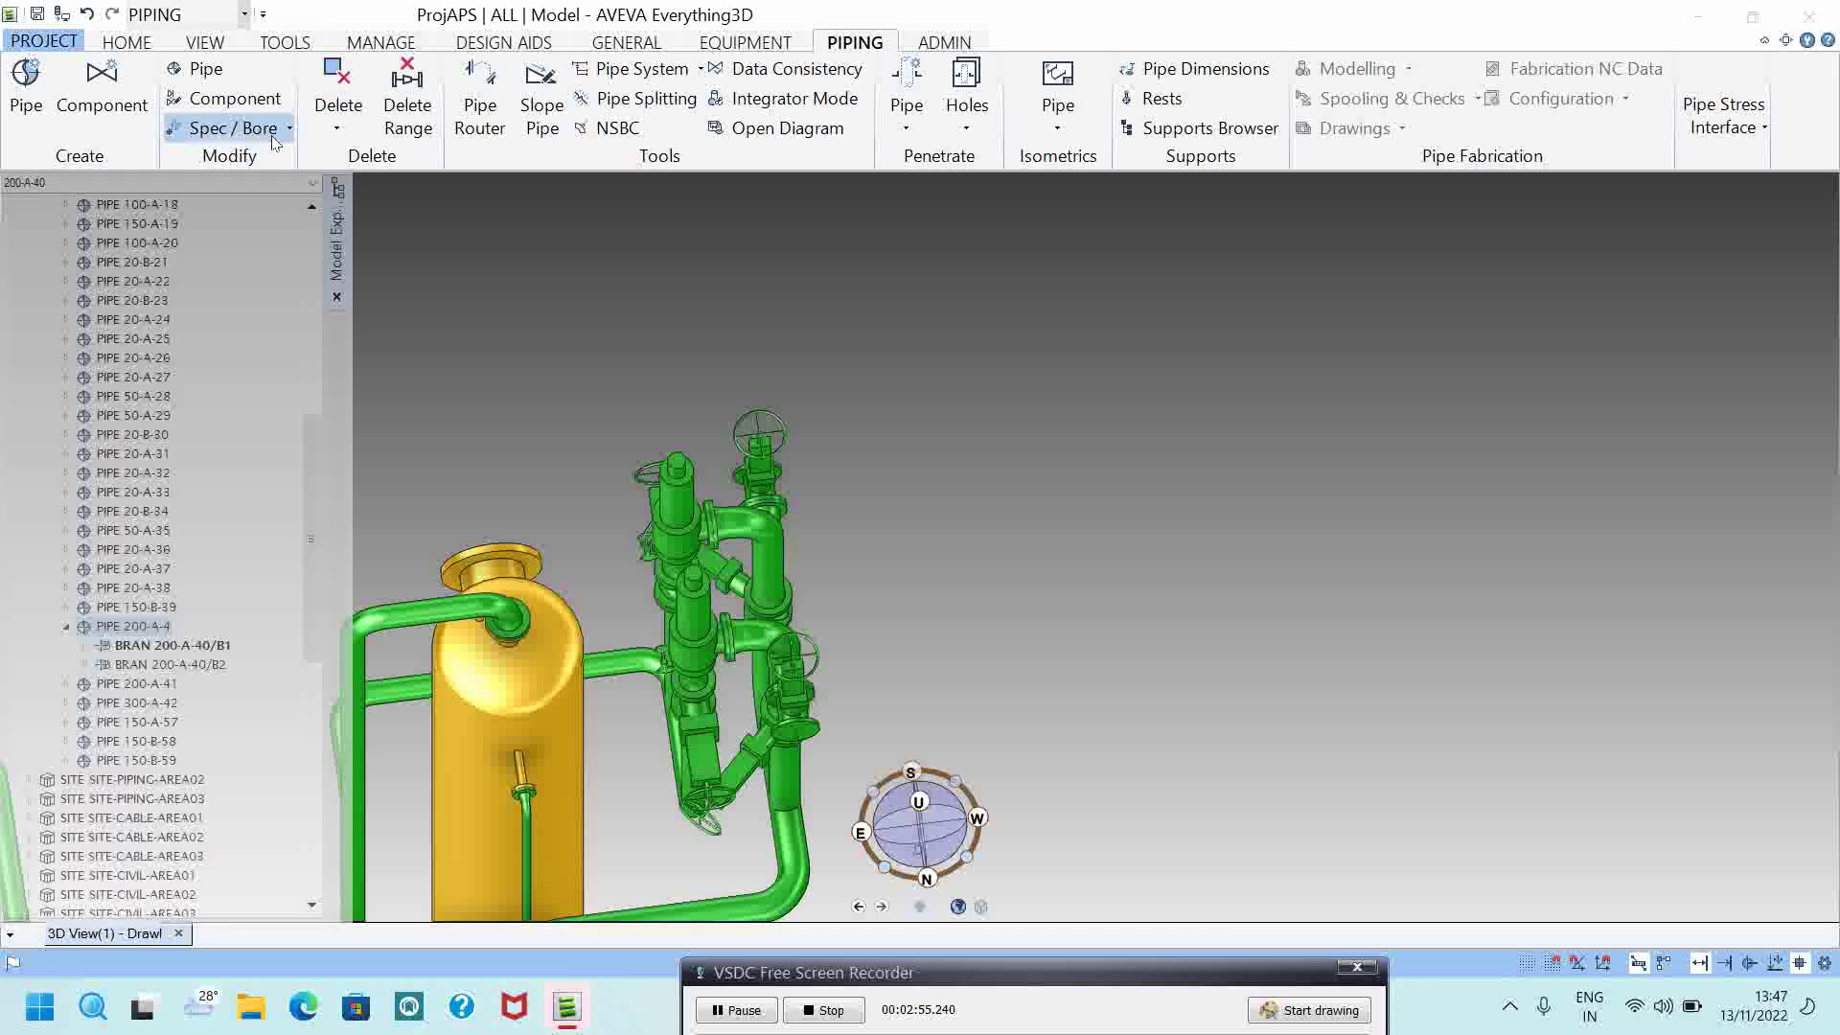
click(235, 127)
click(248, 161)
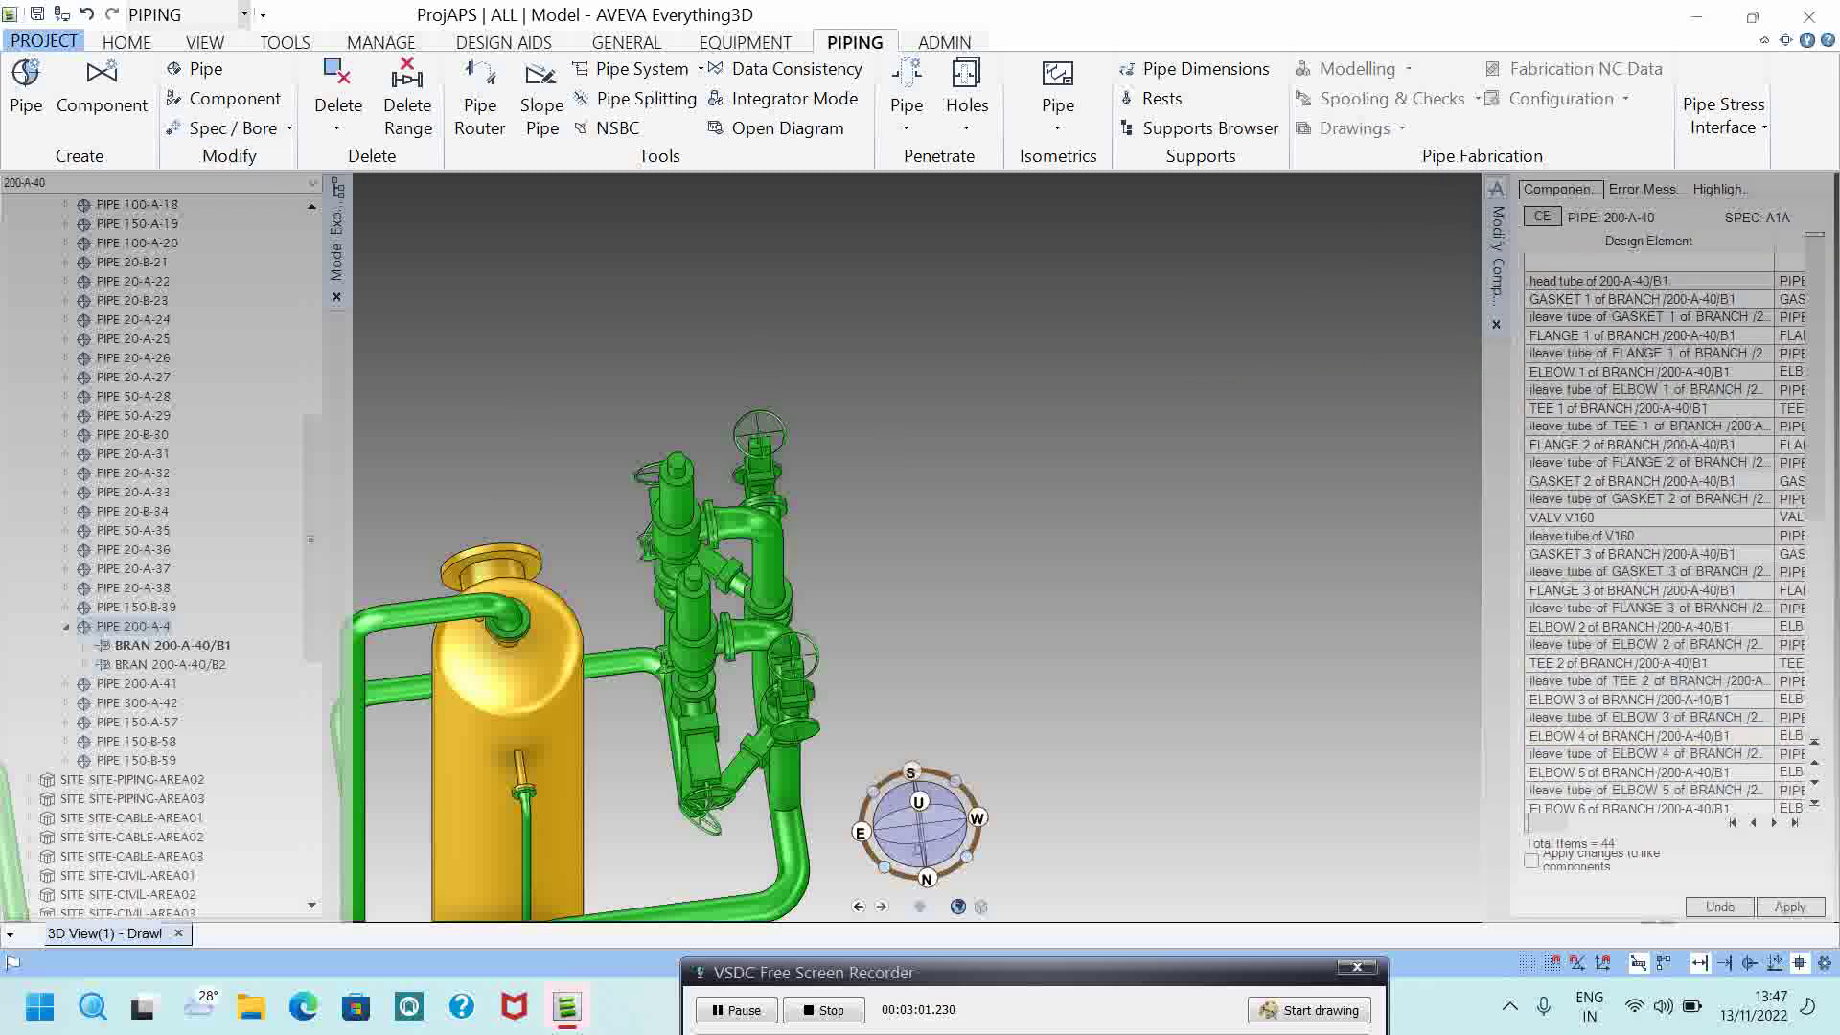
drag(1482, 406, 982, 407)
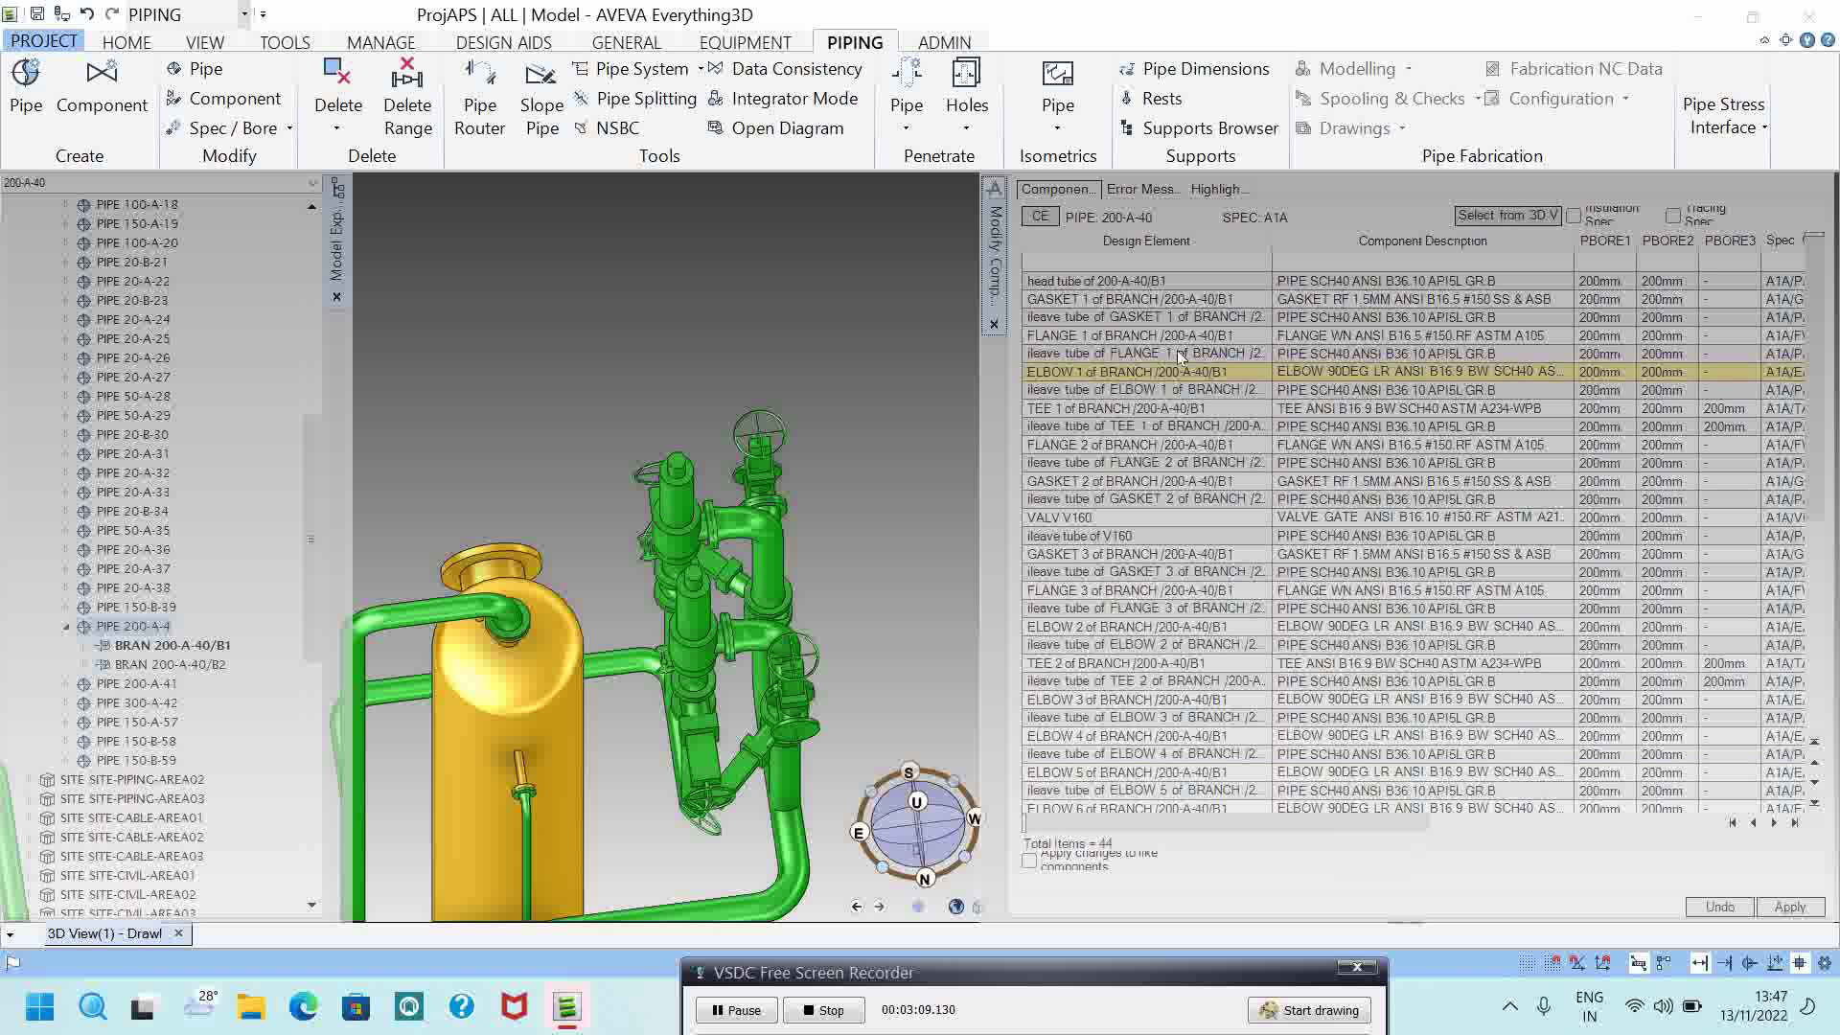
Step: Close the component modification list and reopen the spec and bore modification for pipe 200-A-40
click(995, 325)
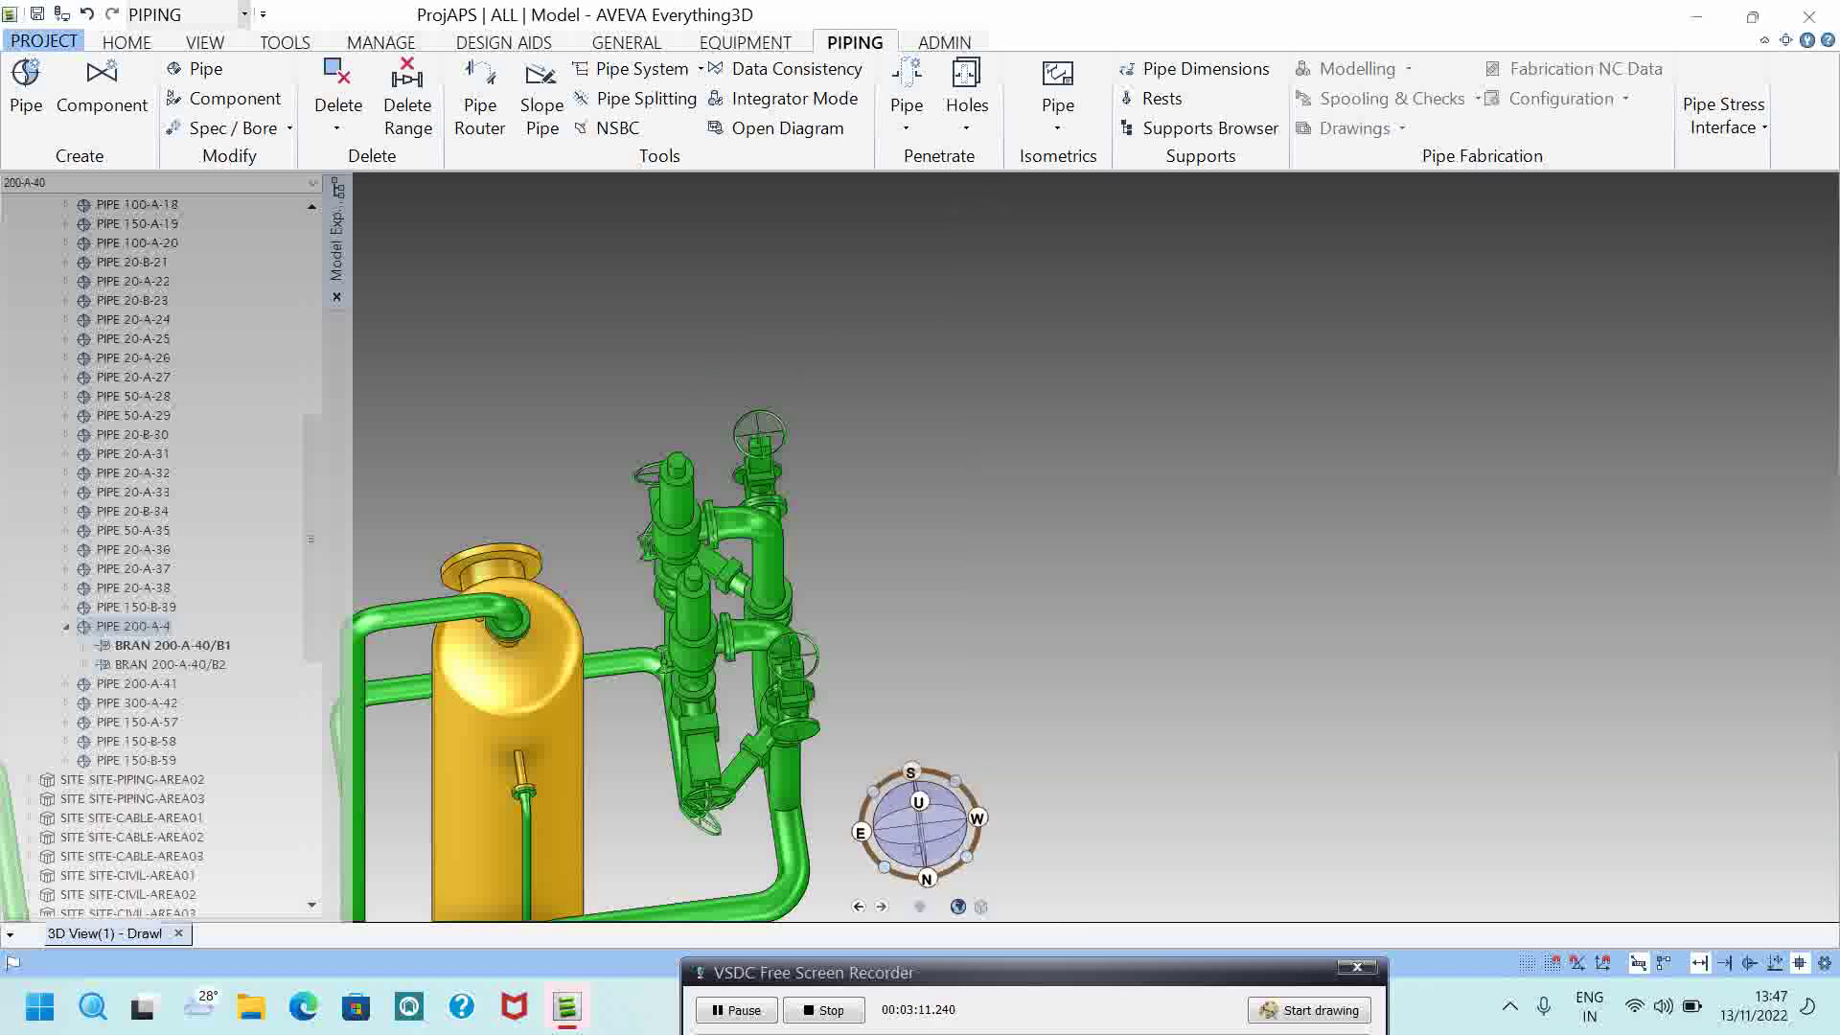
click(271, 125)
click(274, 127)
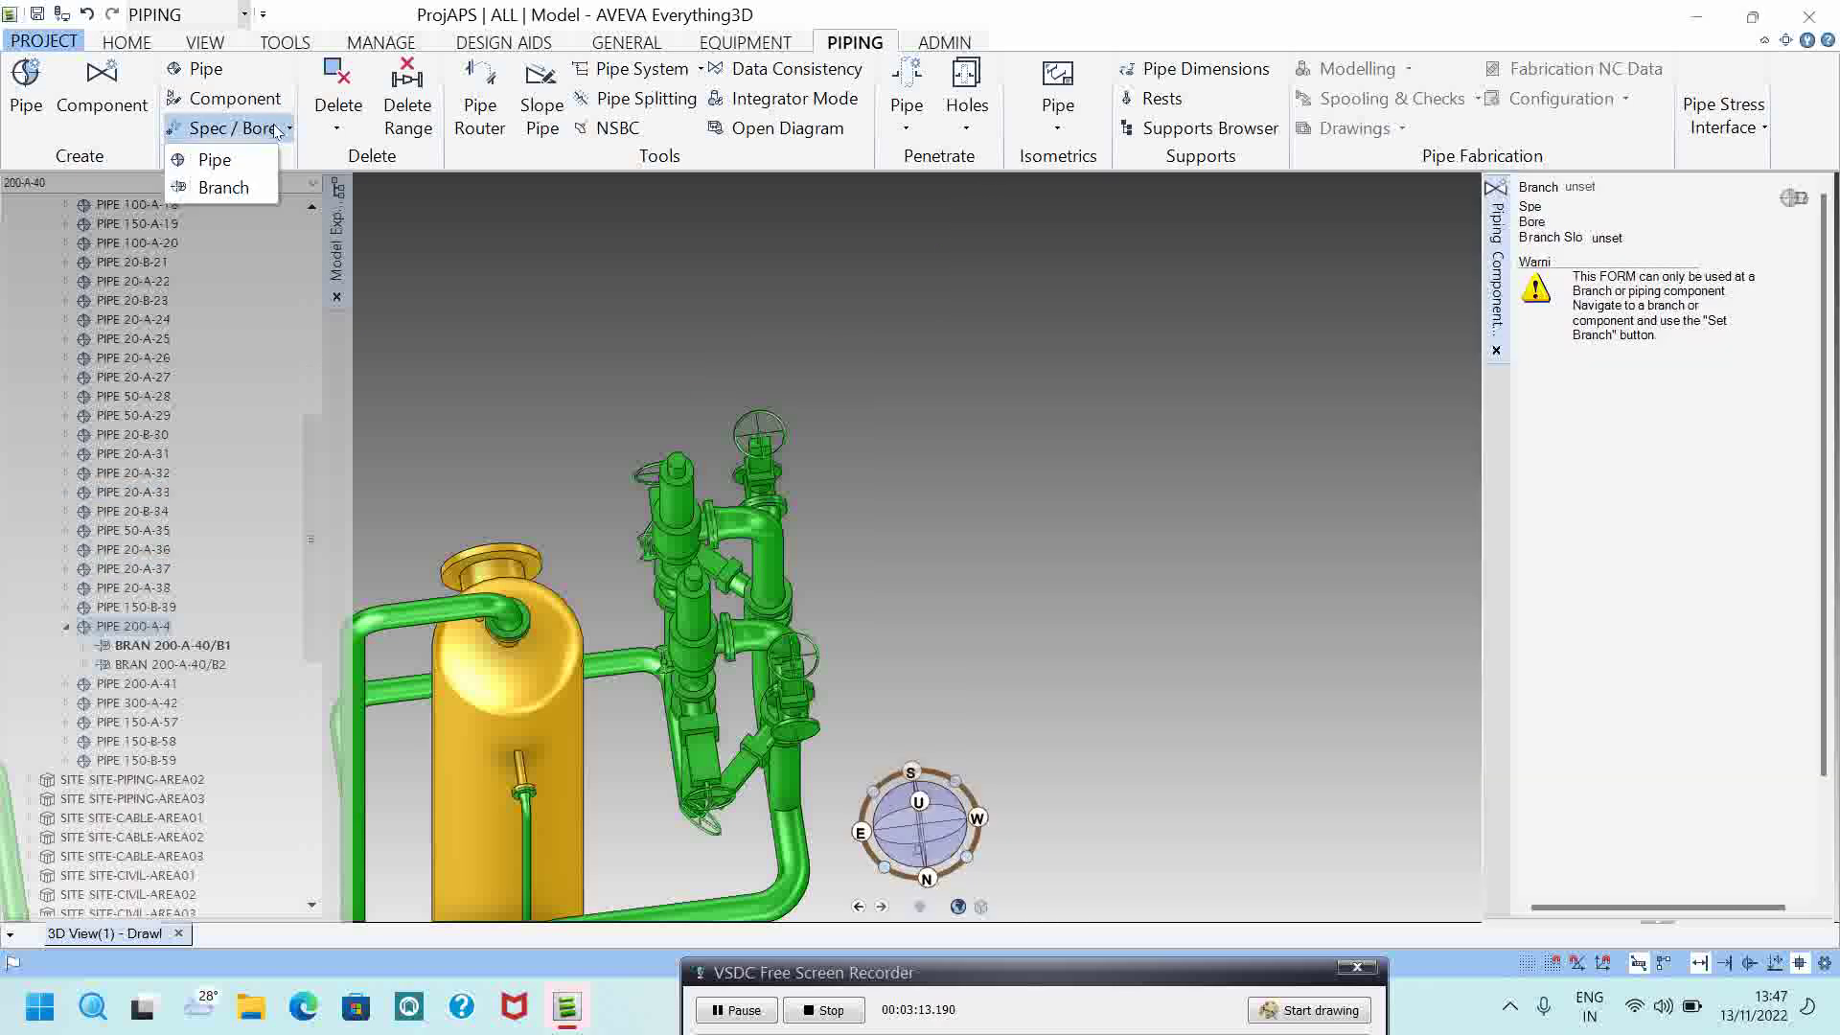
click(1497, 351)
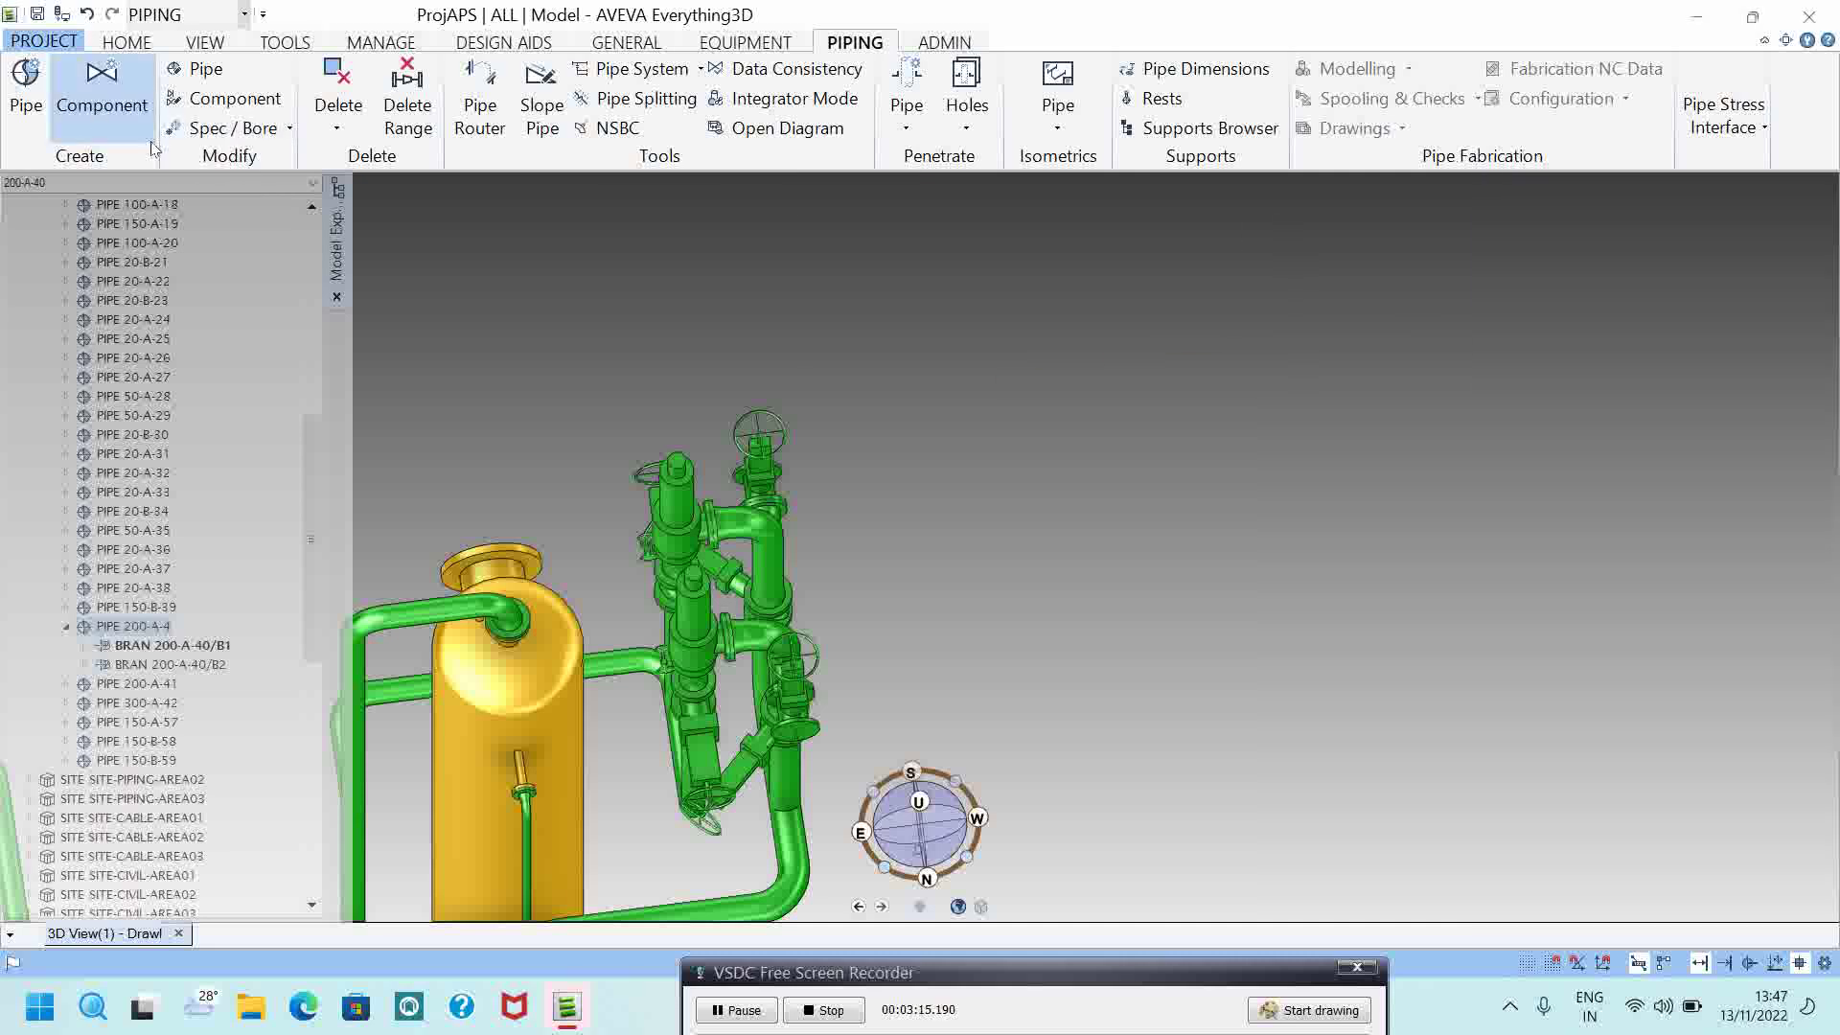
click(233, 127)
click(197, 184)
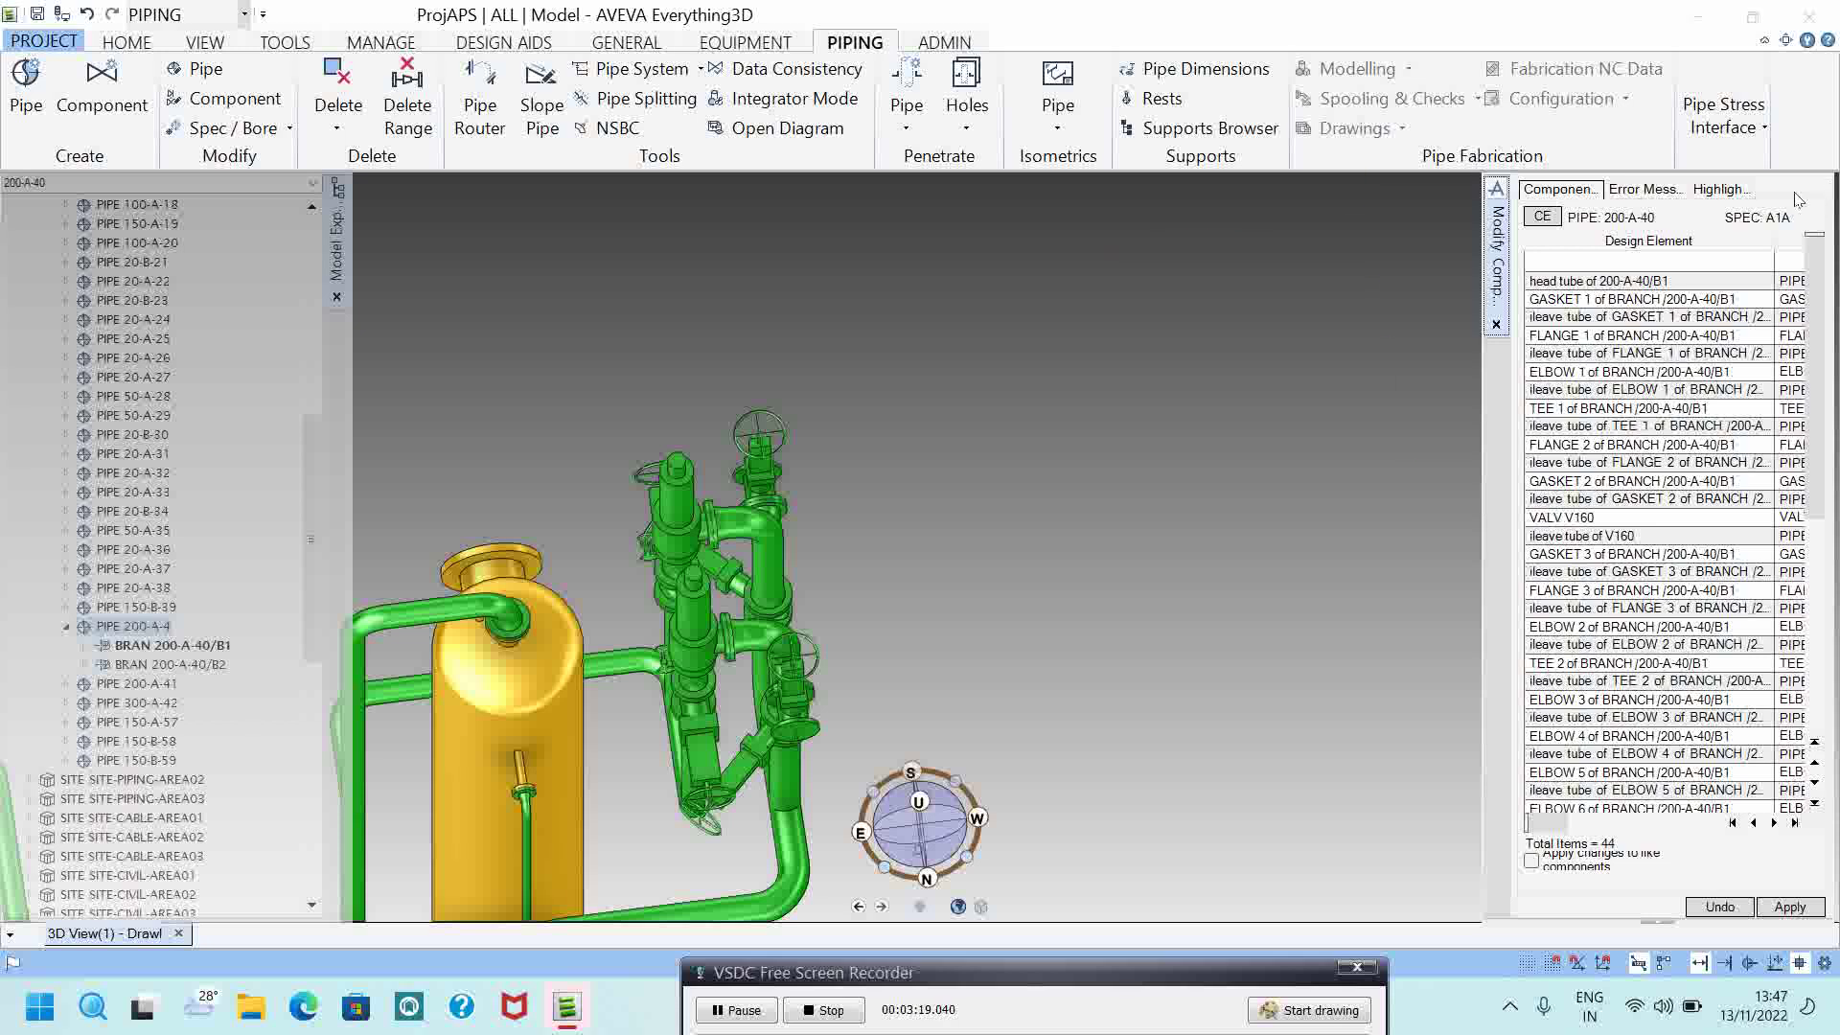
Step: Widen the component list to show descriptions and bores, and enable applying changes to like components
click(1499, 204)
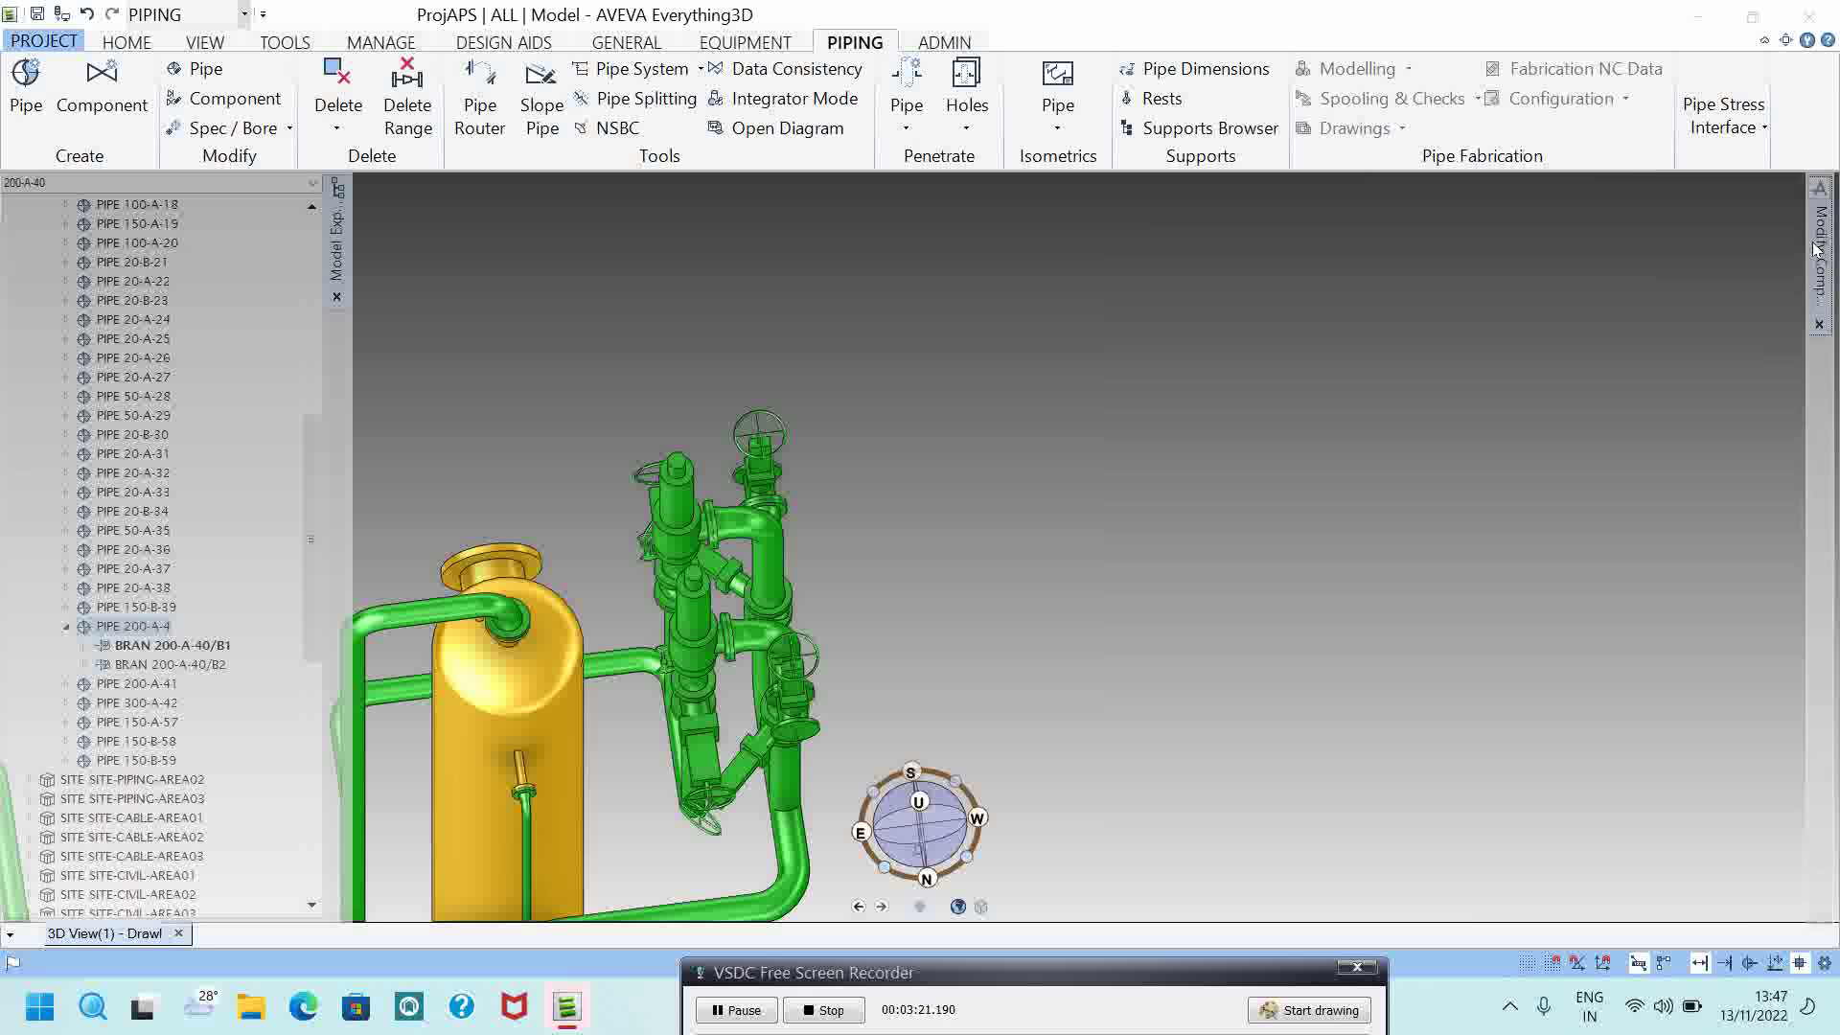
mouse_move(1817, 251)
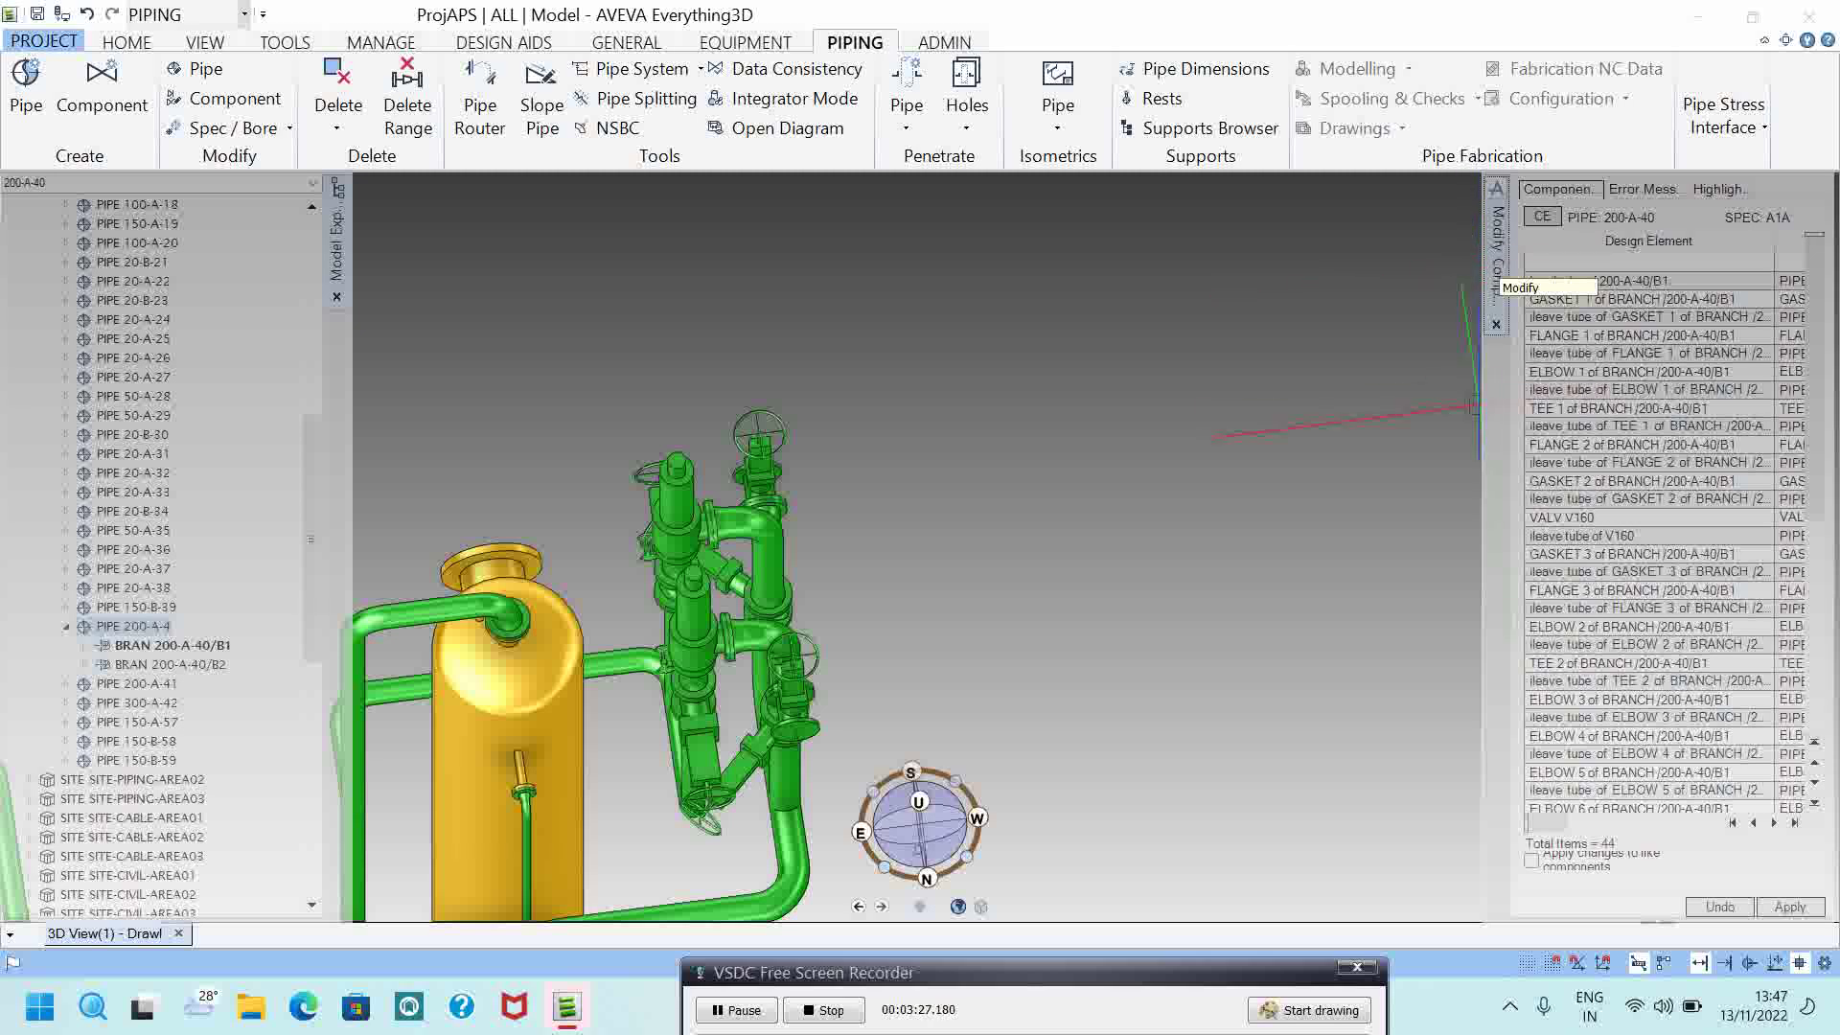
drag(1460, 407, 1011, 408)
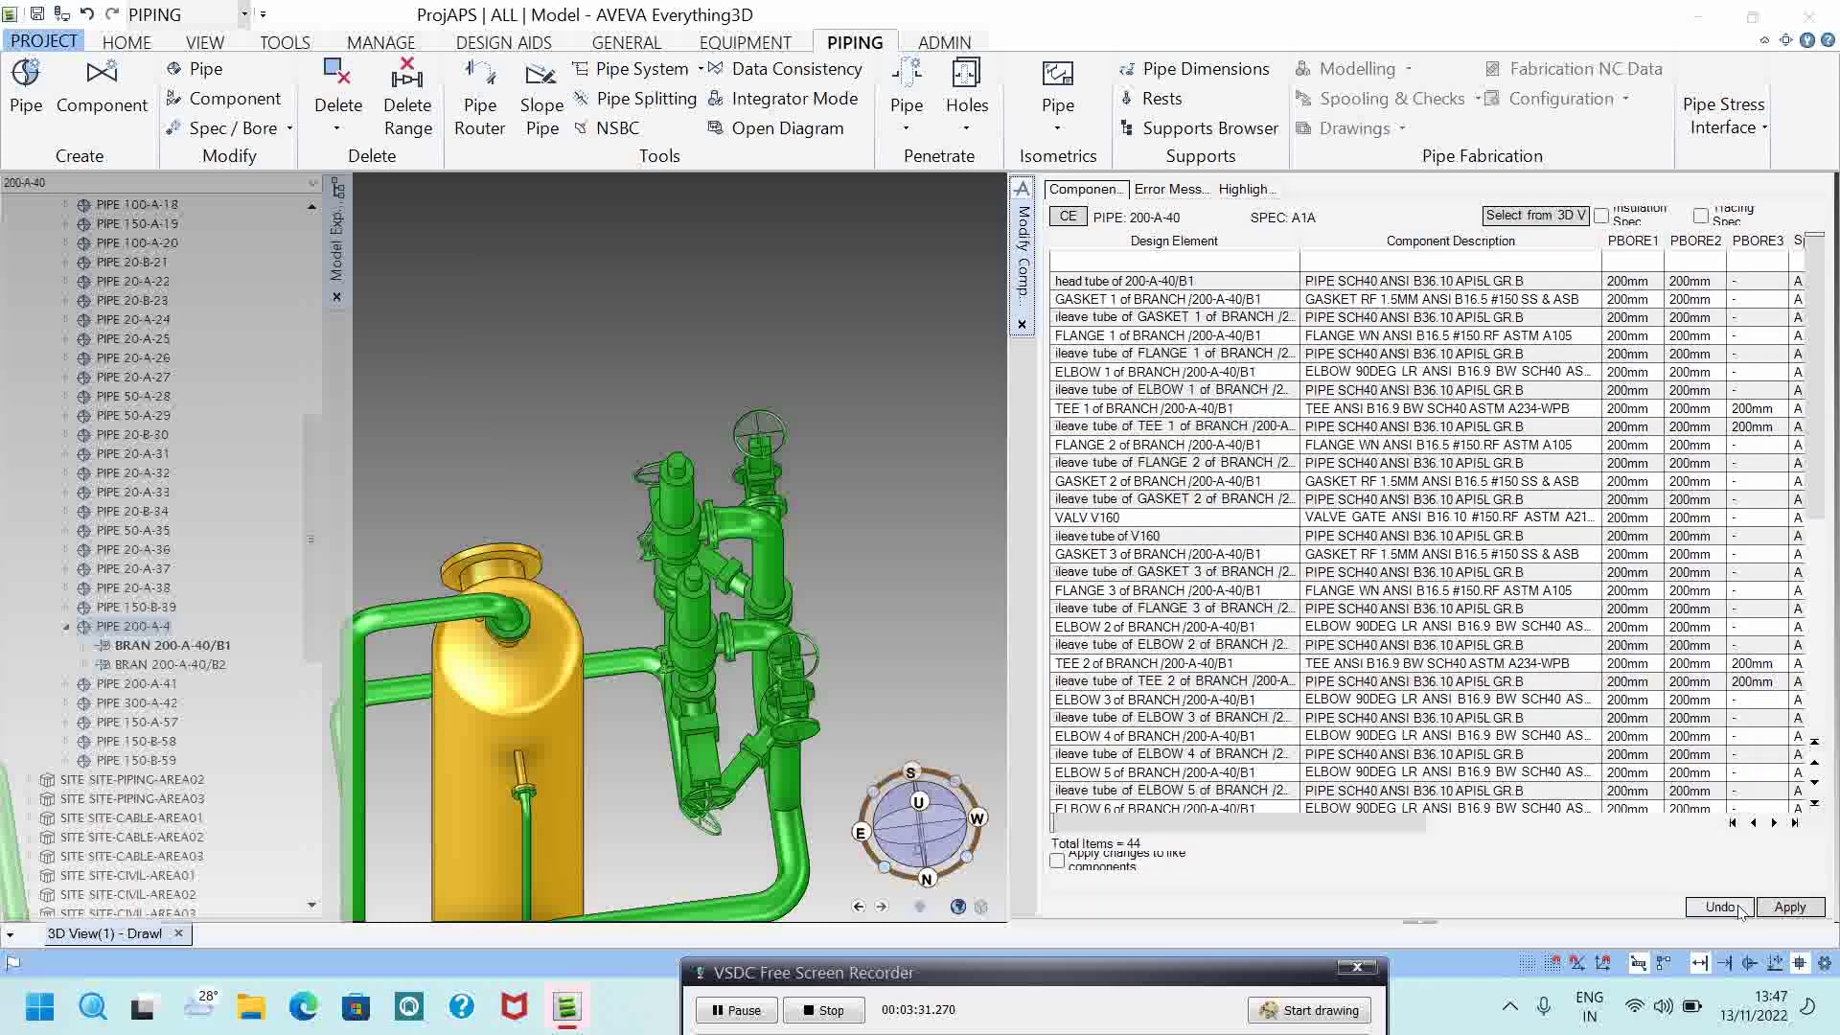
click(1721, 907)
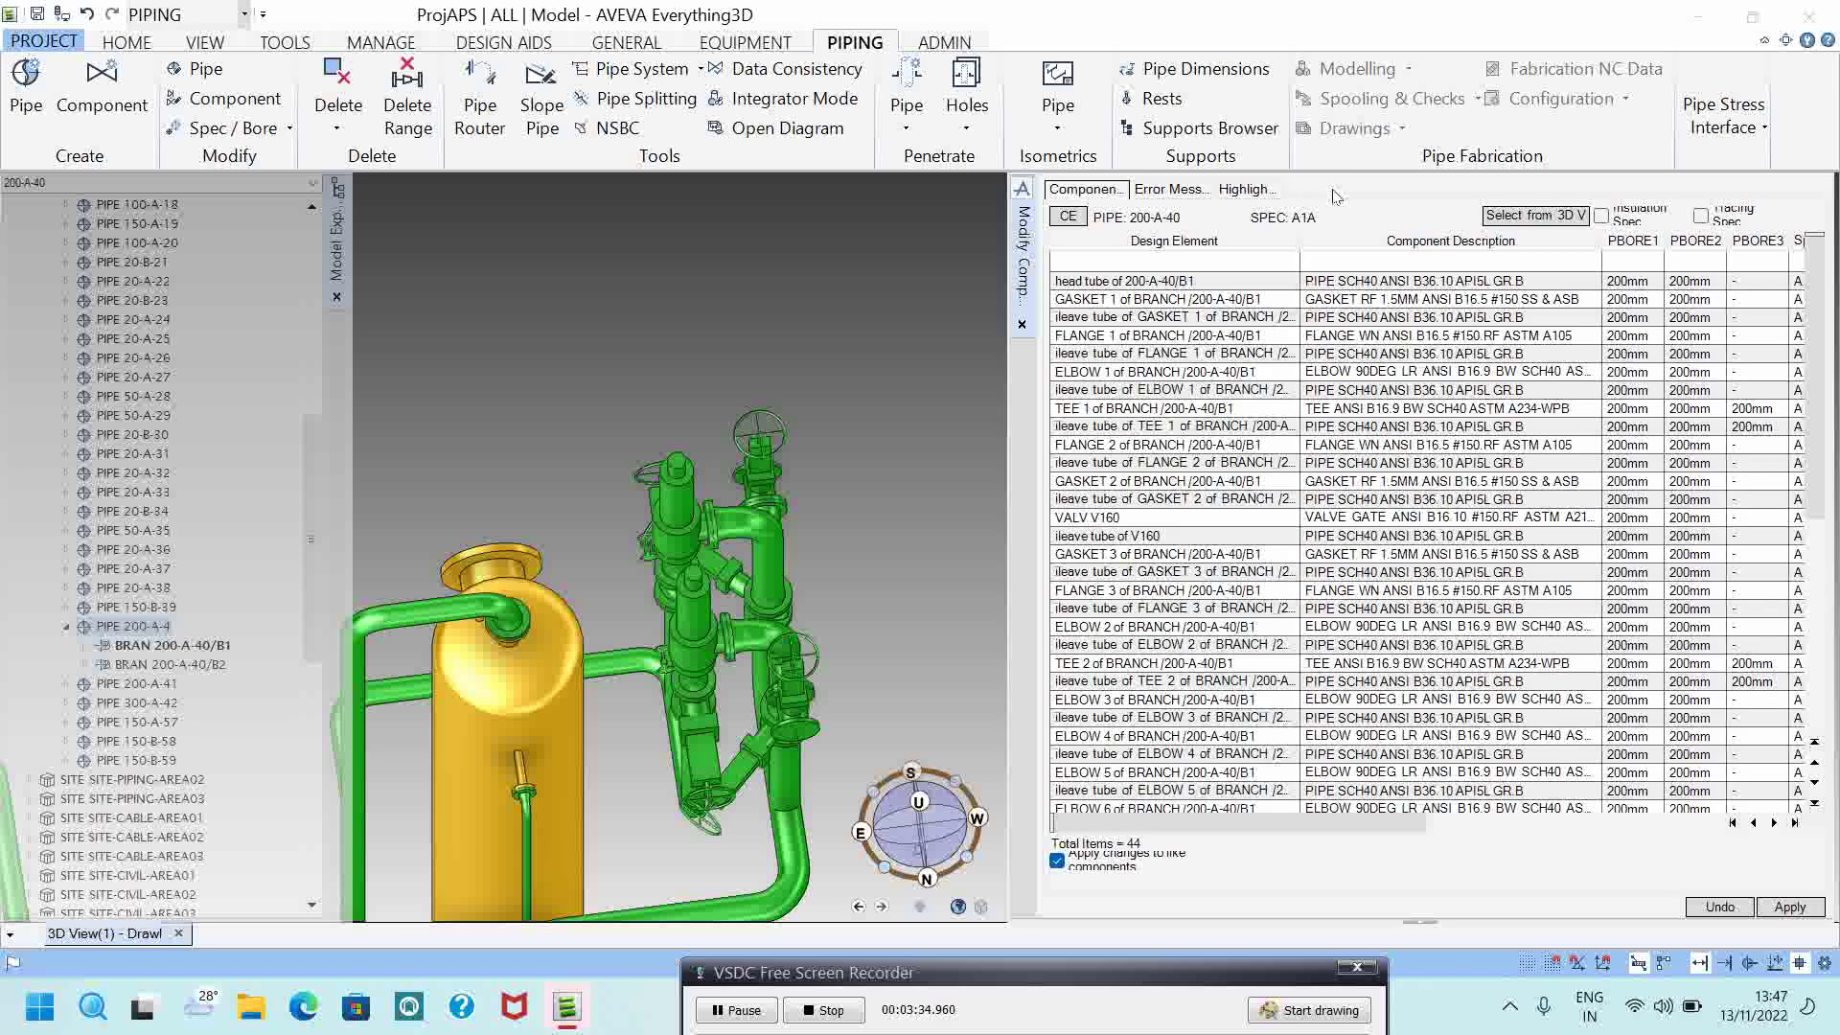
drag(1271, 820, 1392, 817)
scroll(811, 667, down, 4)
scroll(753, 747, up, 3)
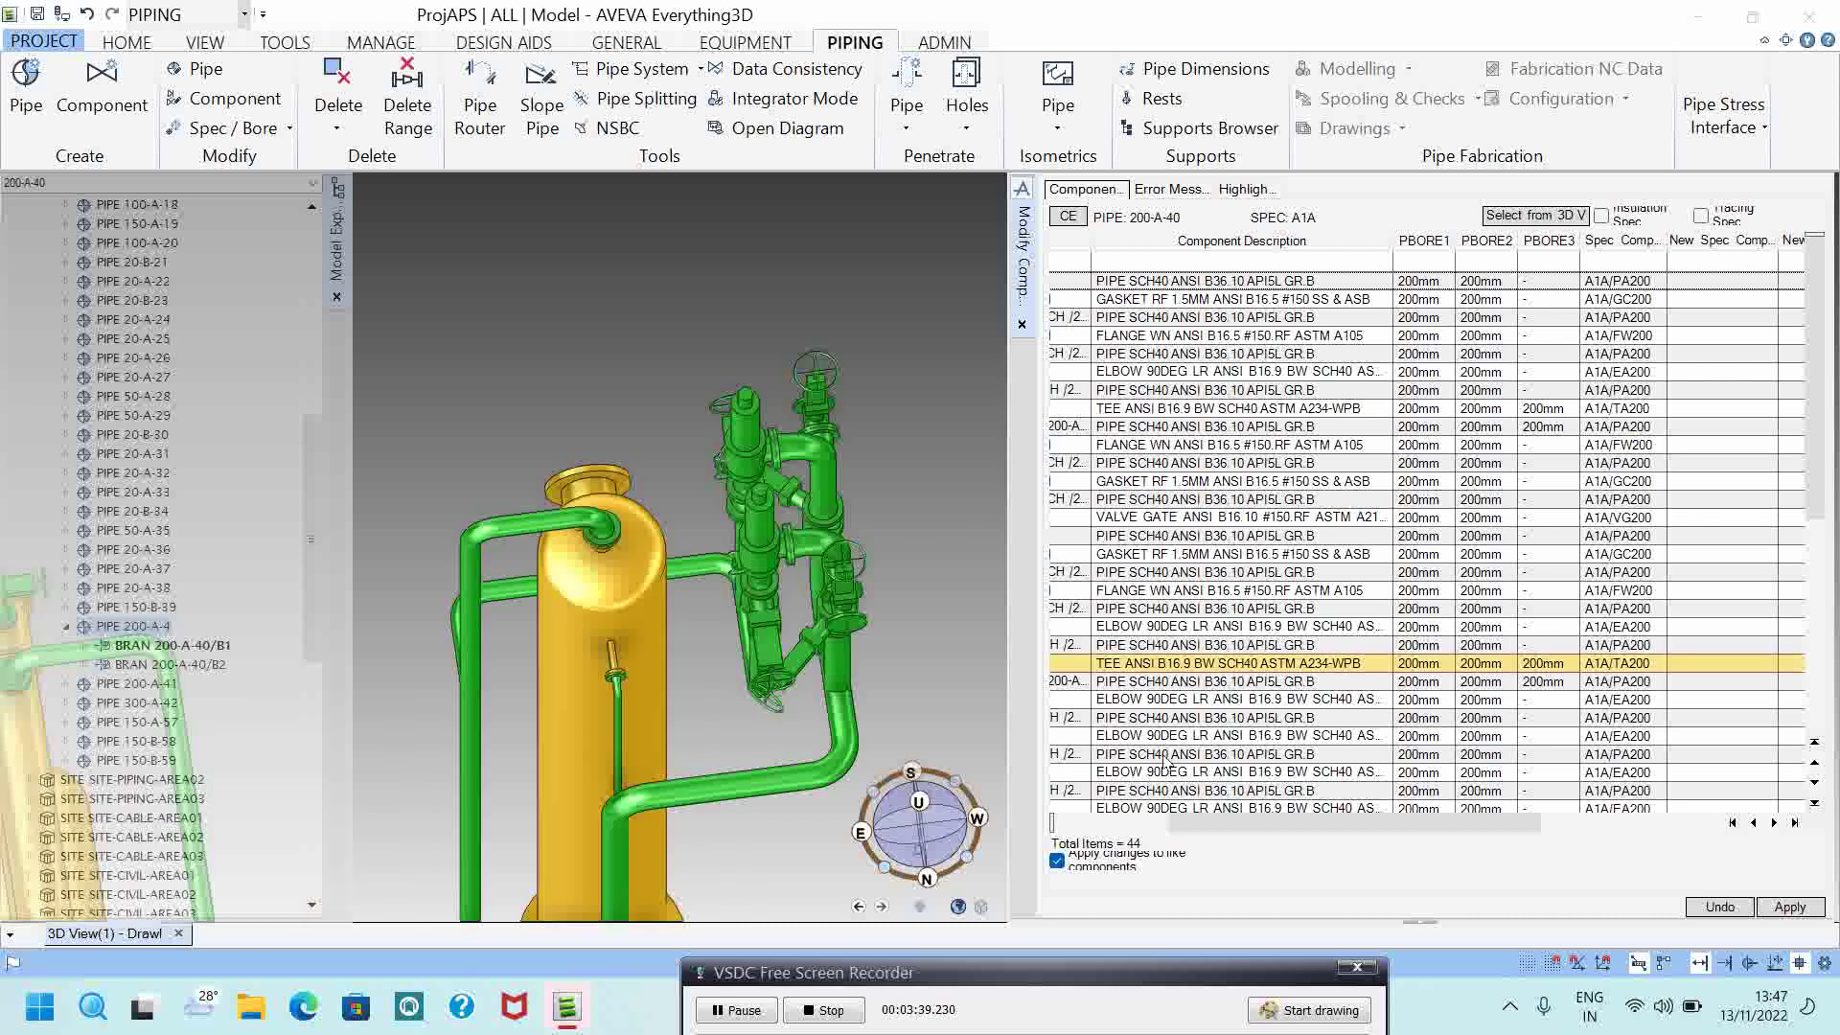
drag(1257, 823, 1140, 822)
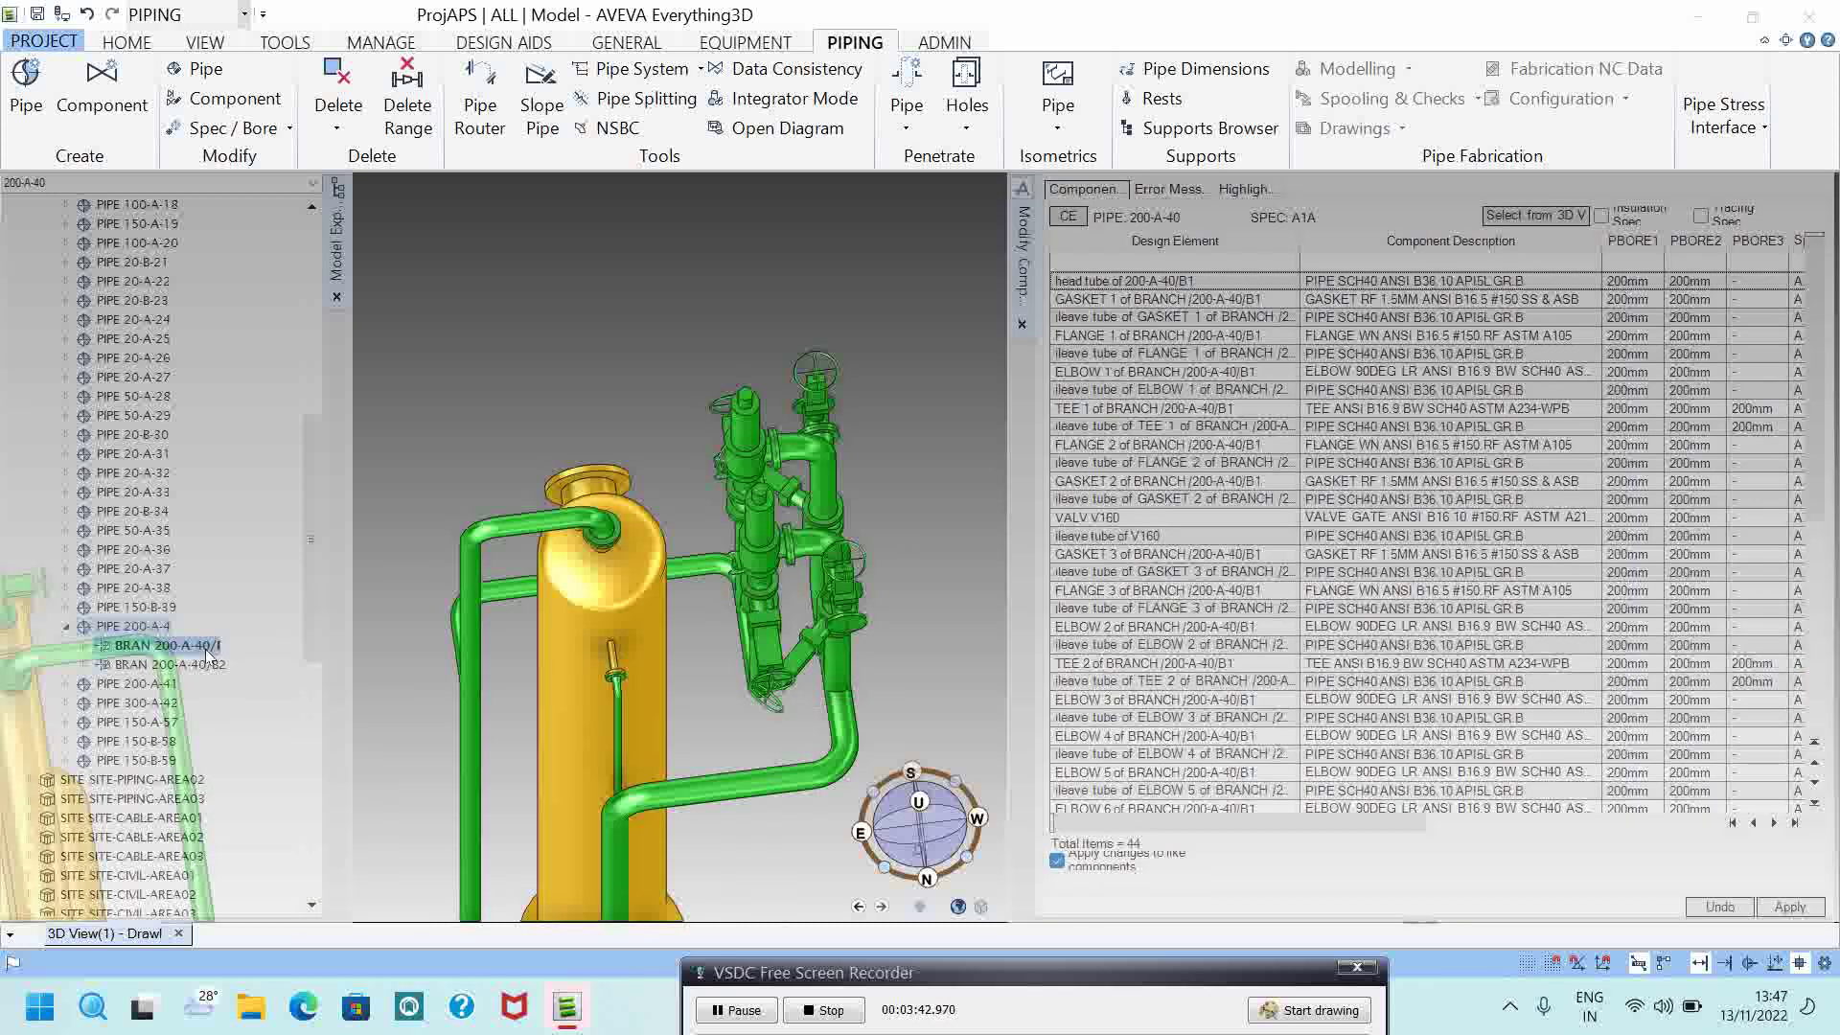
click(125, 628)
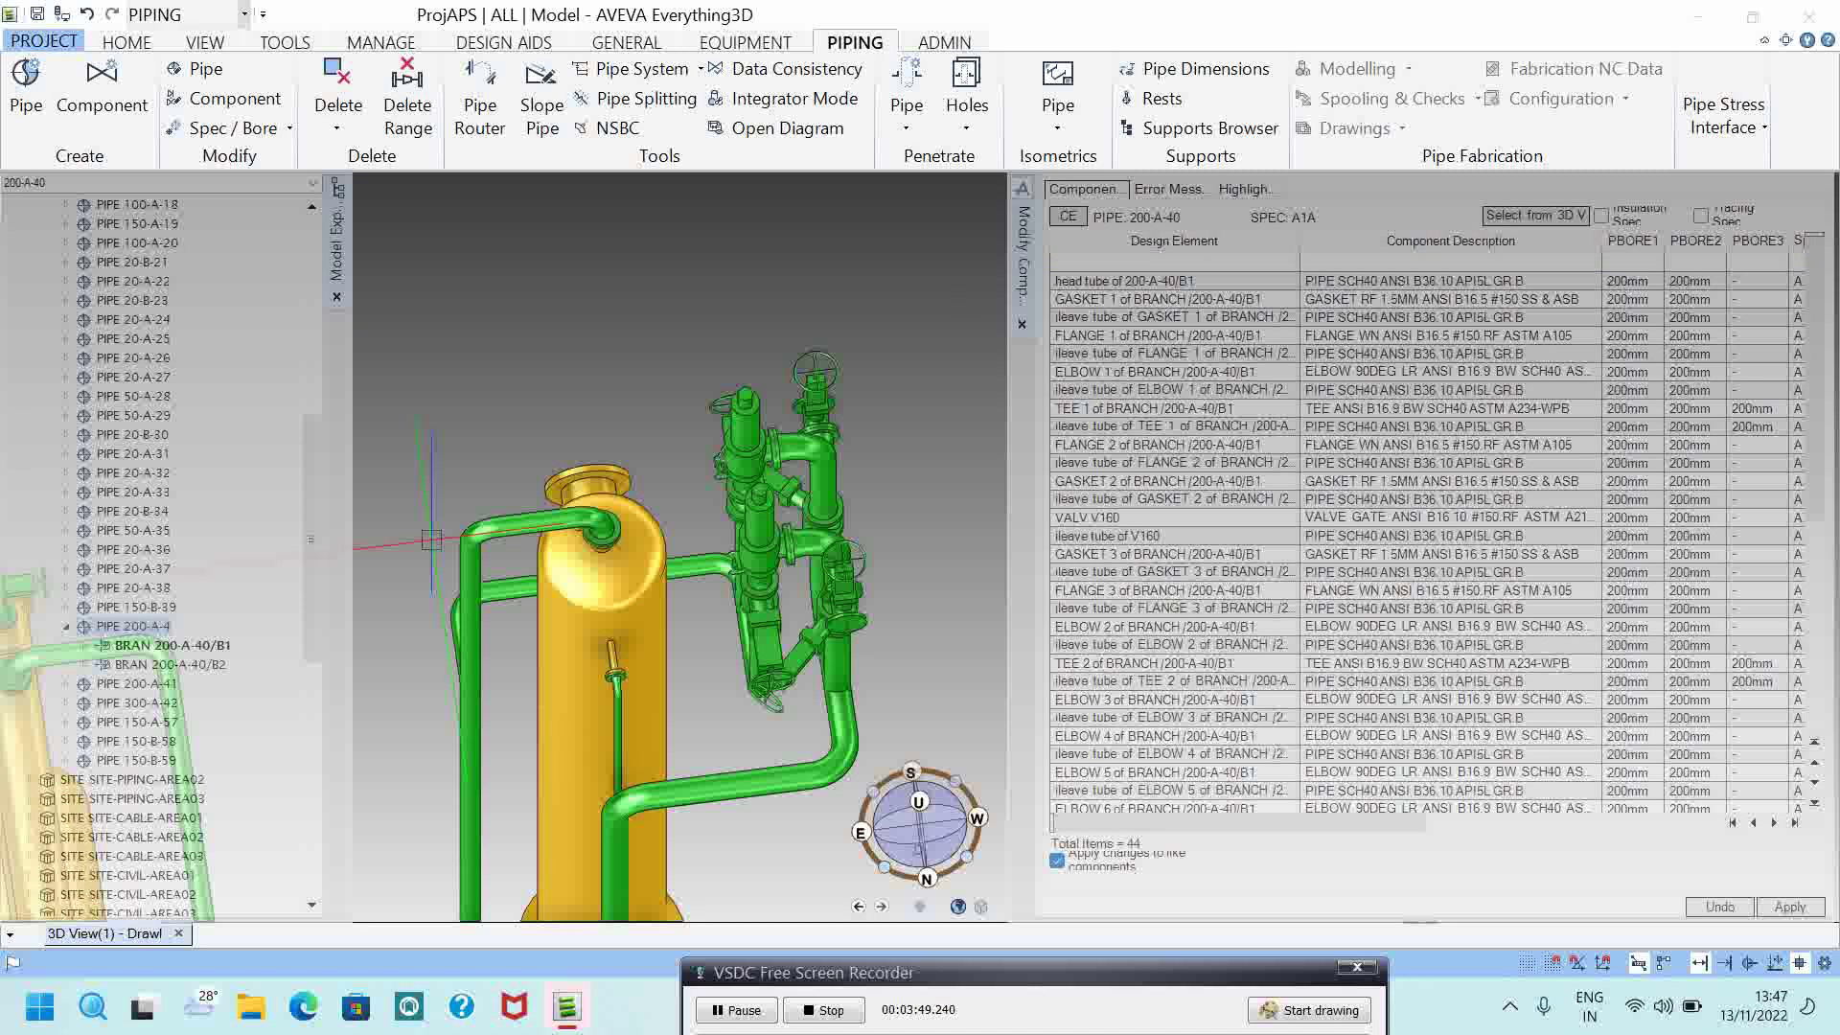
Step: Select the listed components of branch 200-A-40/B1 one by one, from the head tube to TEE 1, to locate each in the 3D view
click(1234, 284)
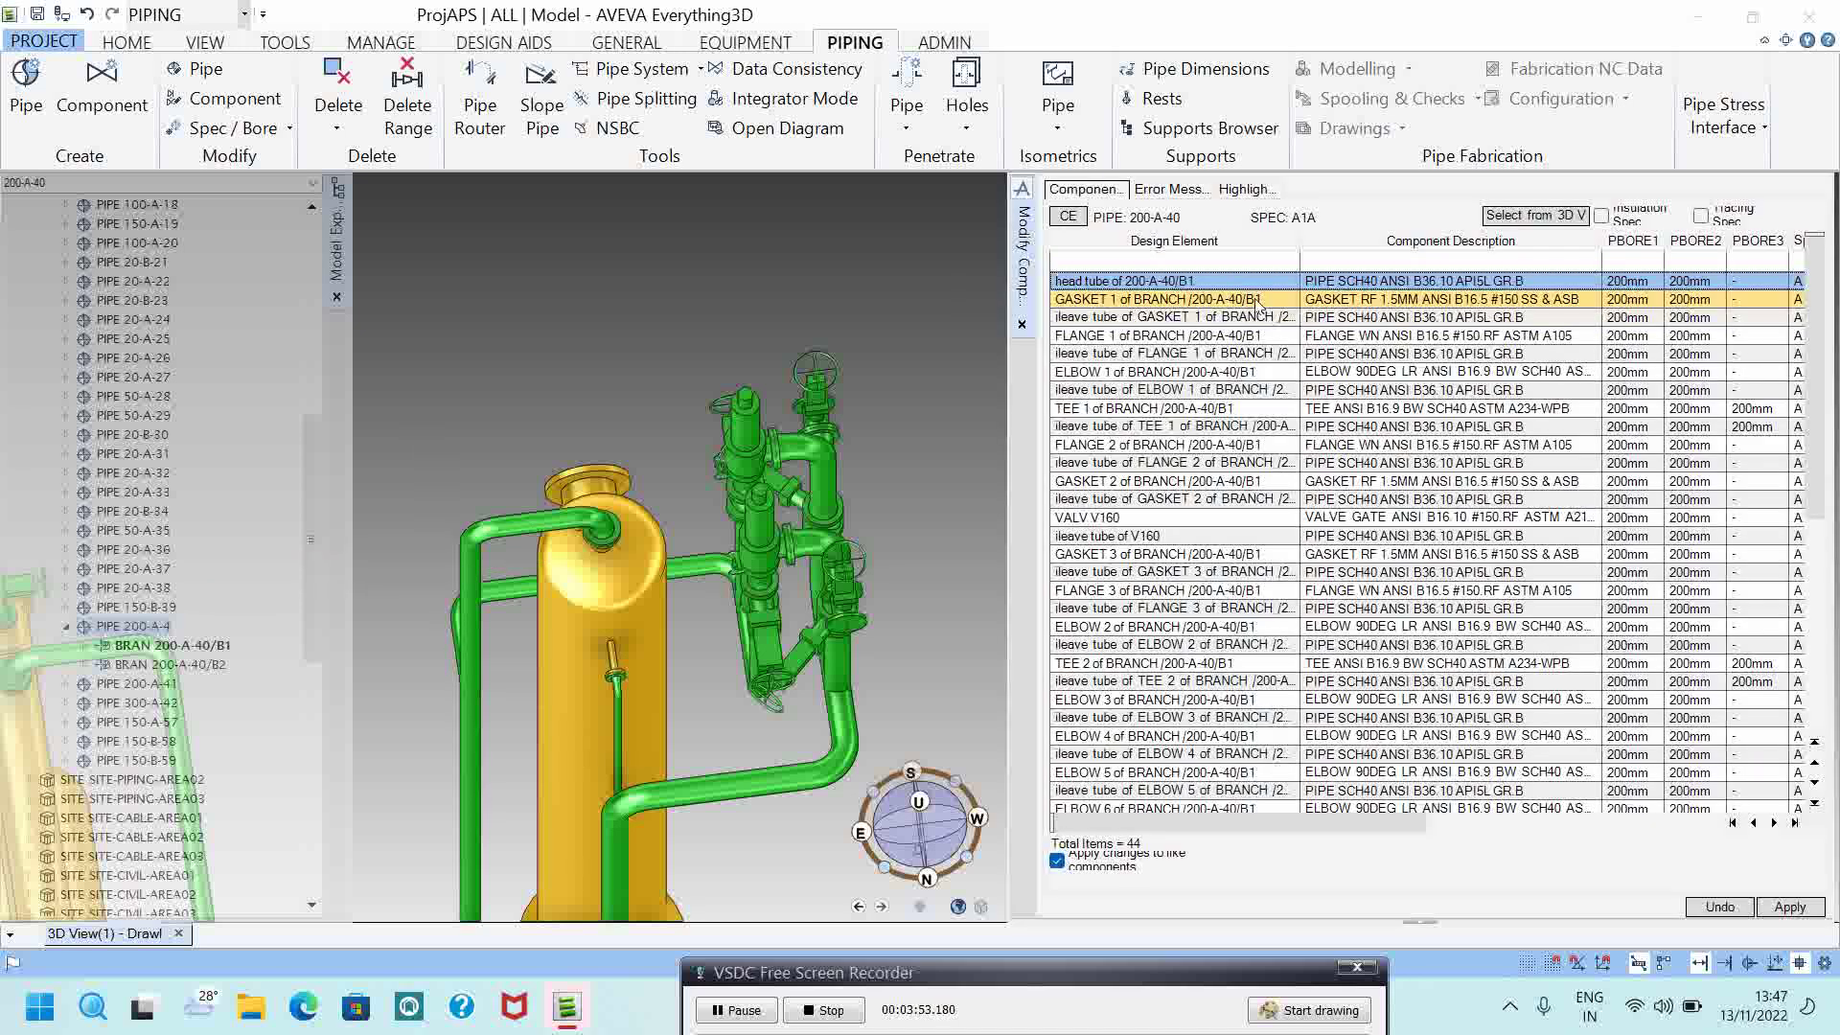
click(1258, 300)
click(1267, 319)
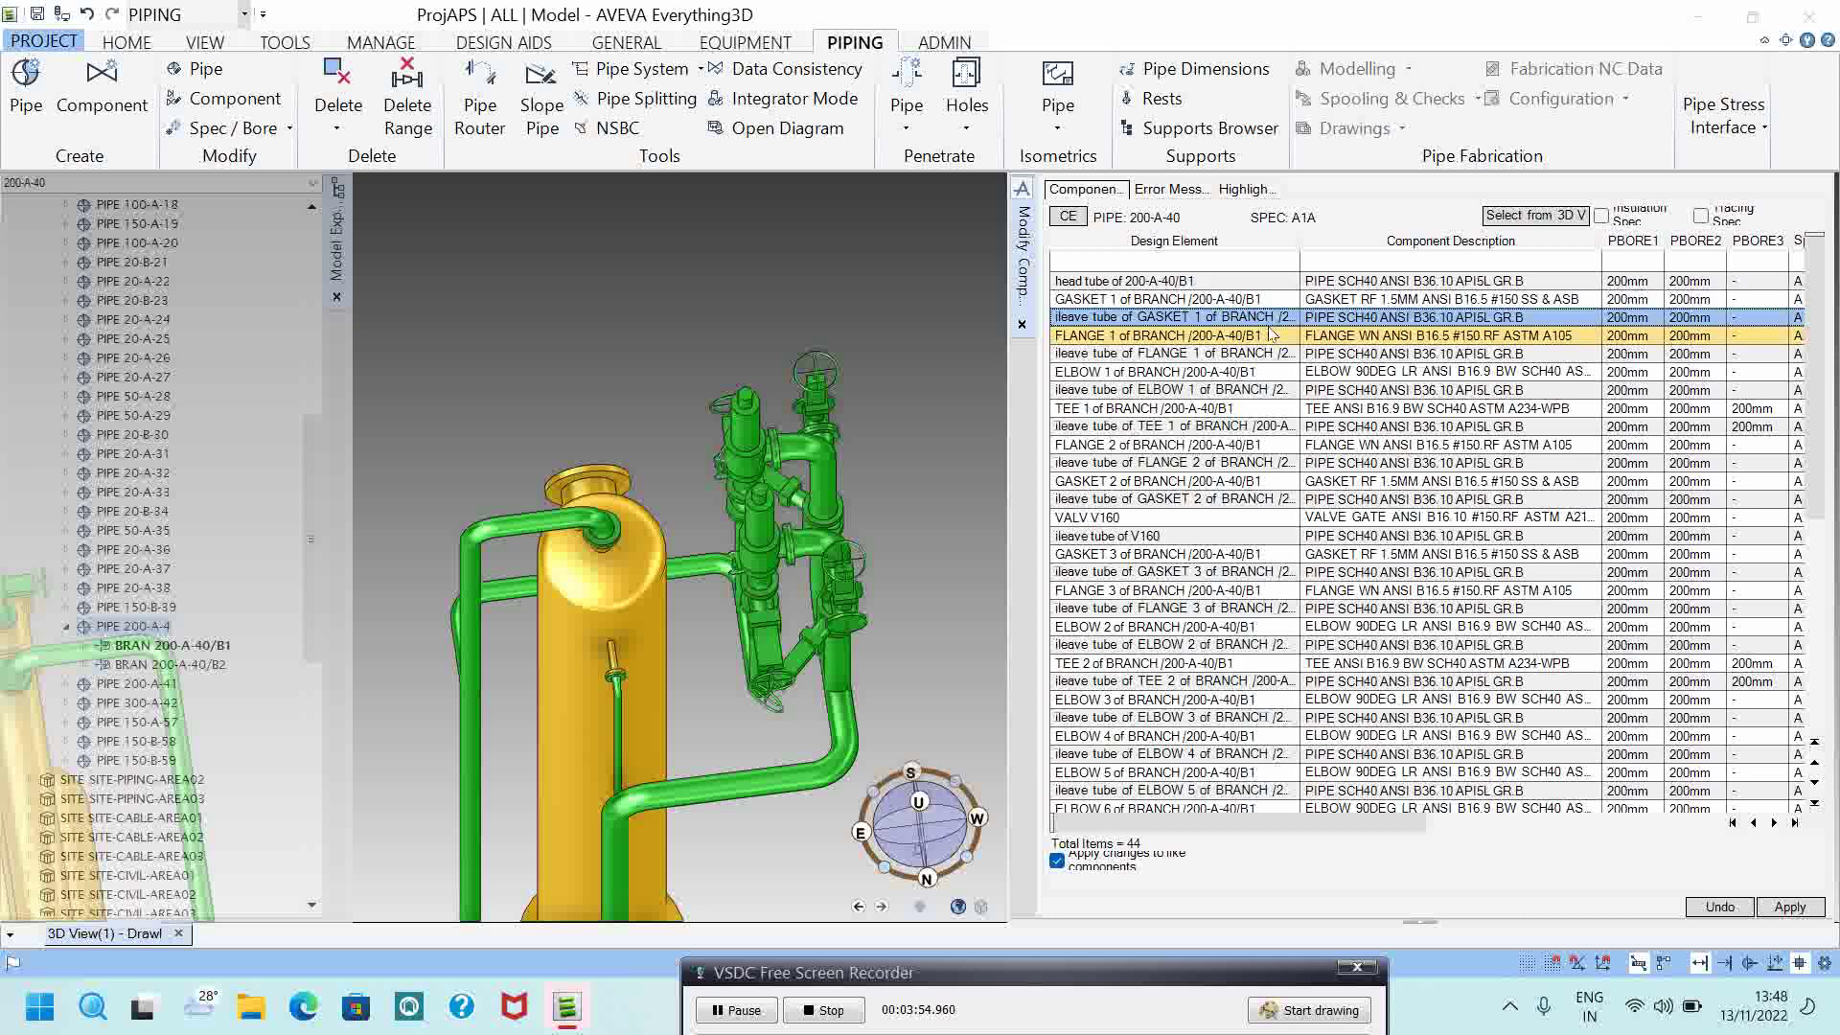
click(1271, 335)
click(1277, 354)
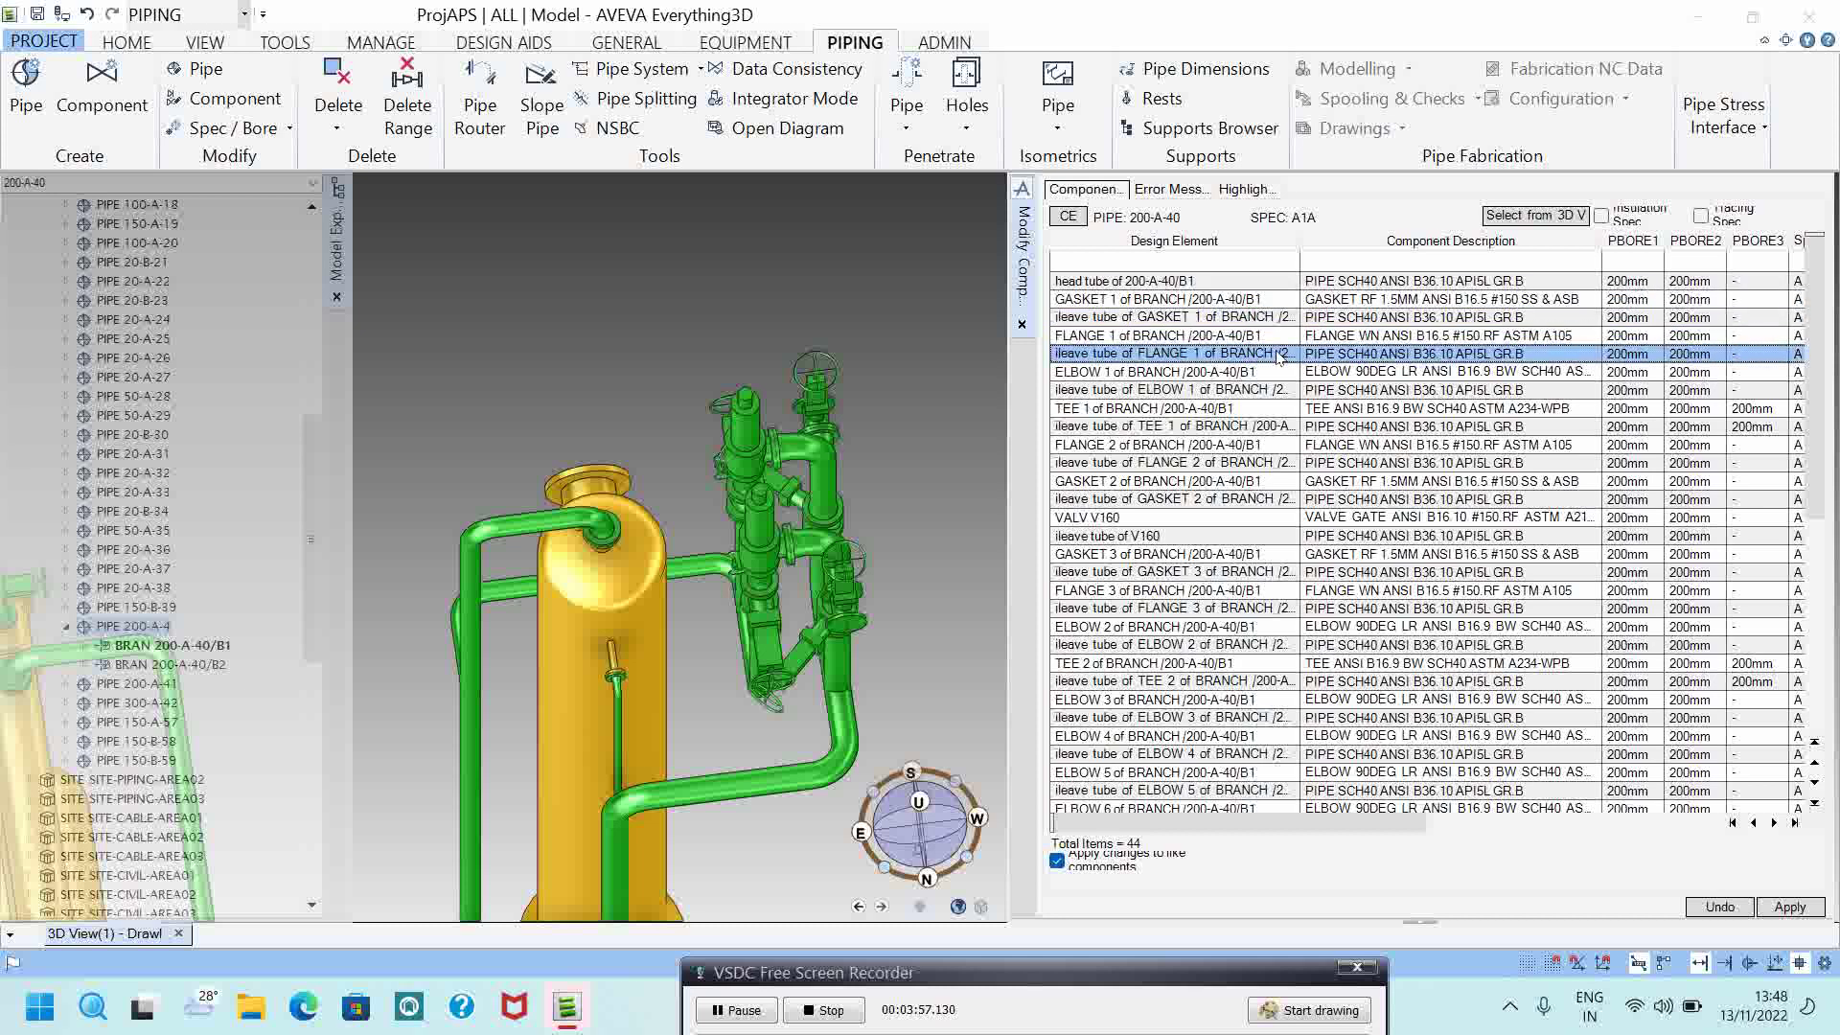
click(1278, 372)
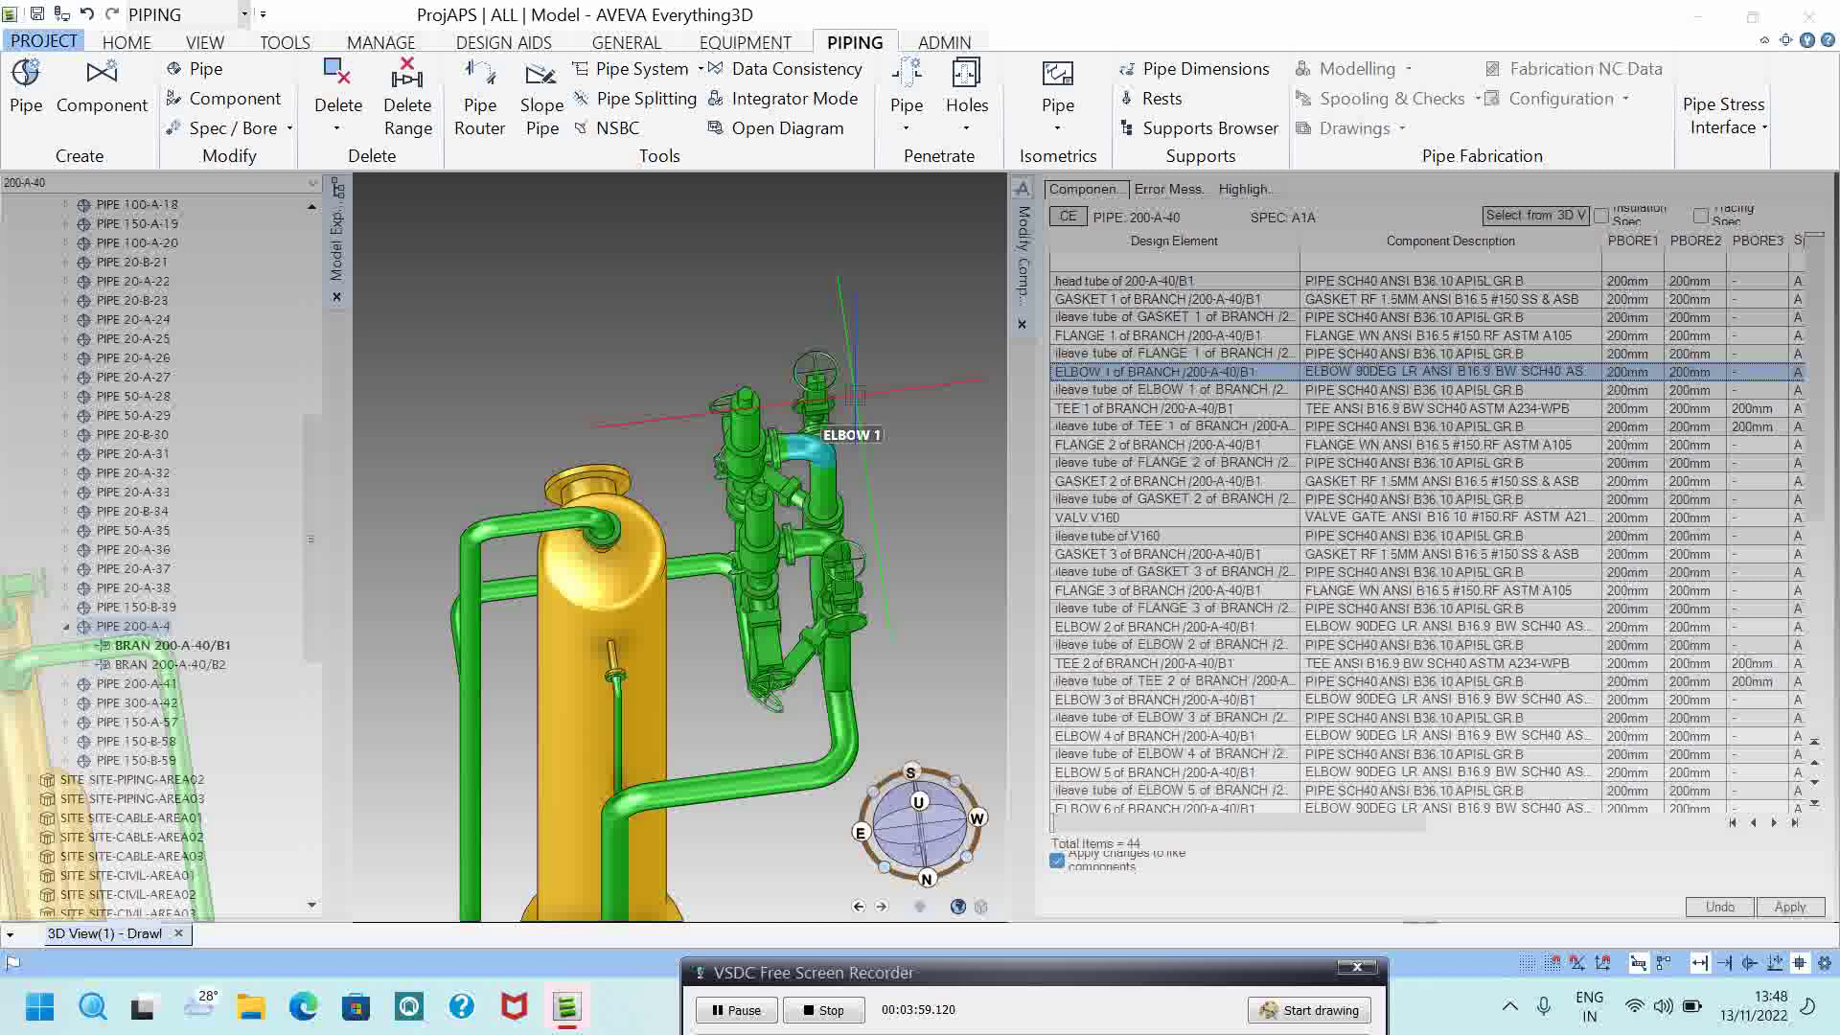
click(1116, 390)
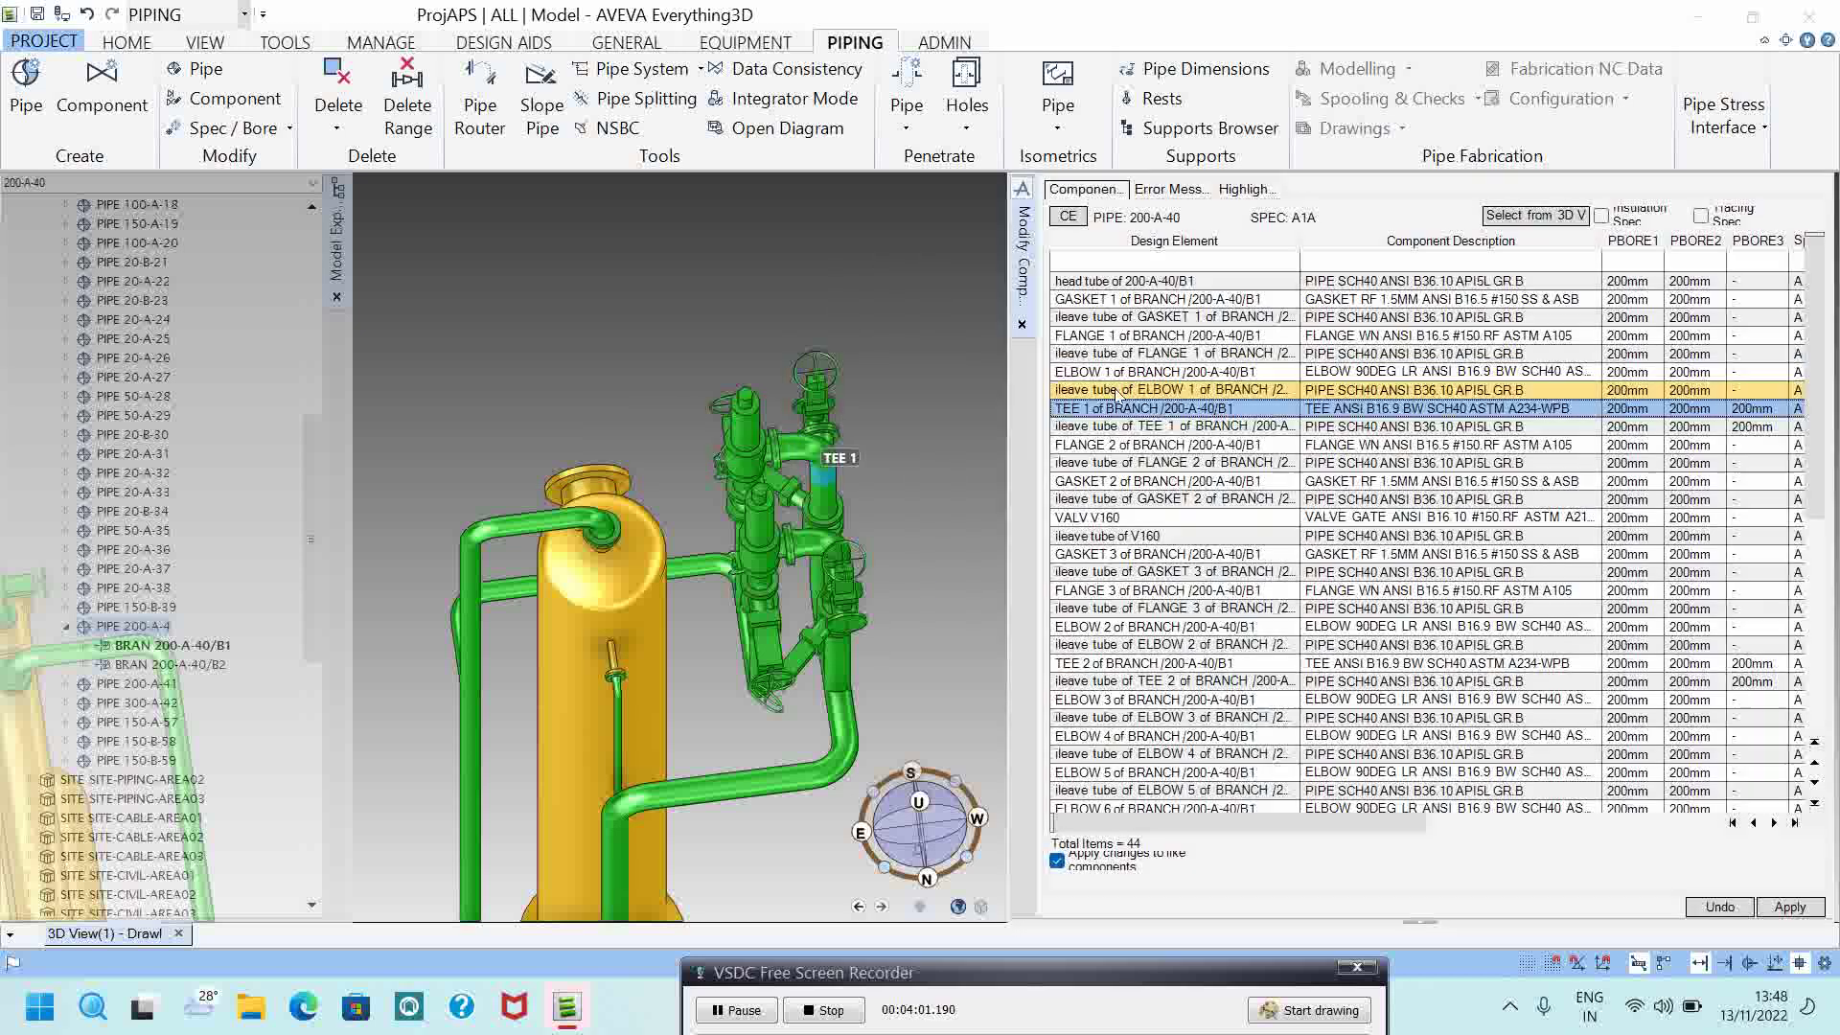
click(1123, 408)
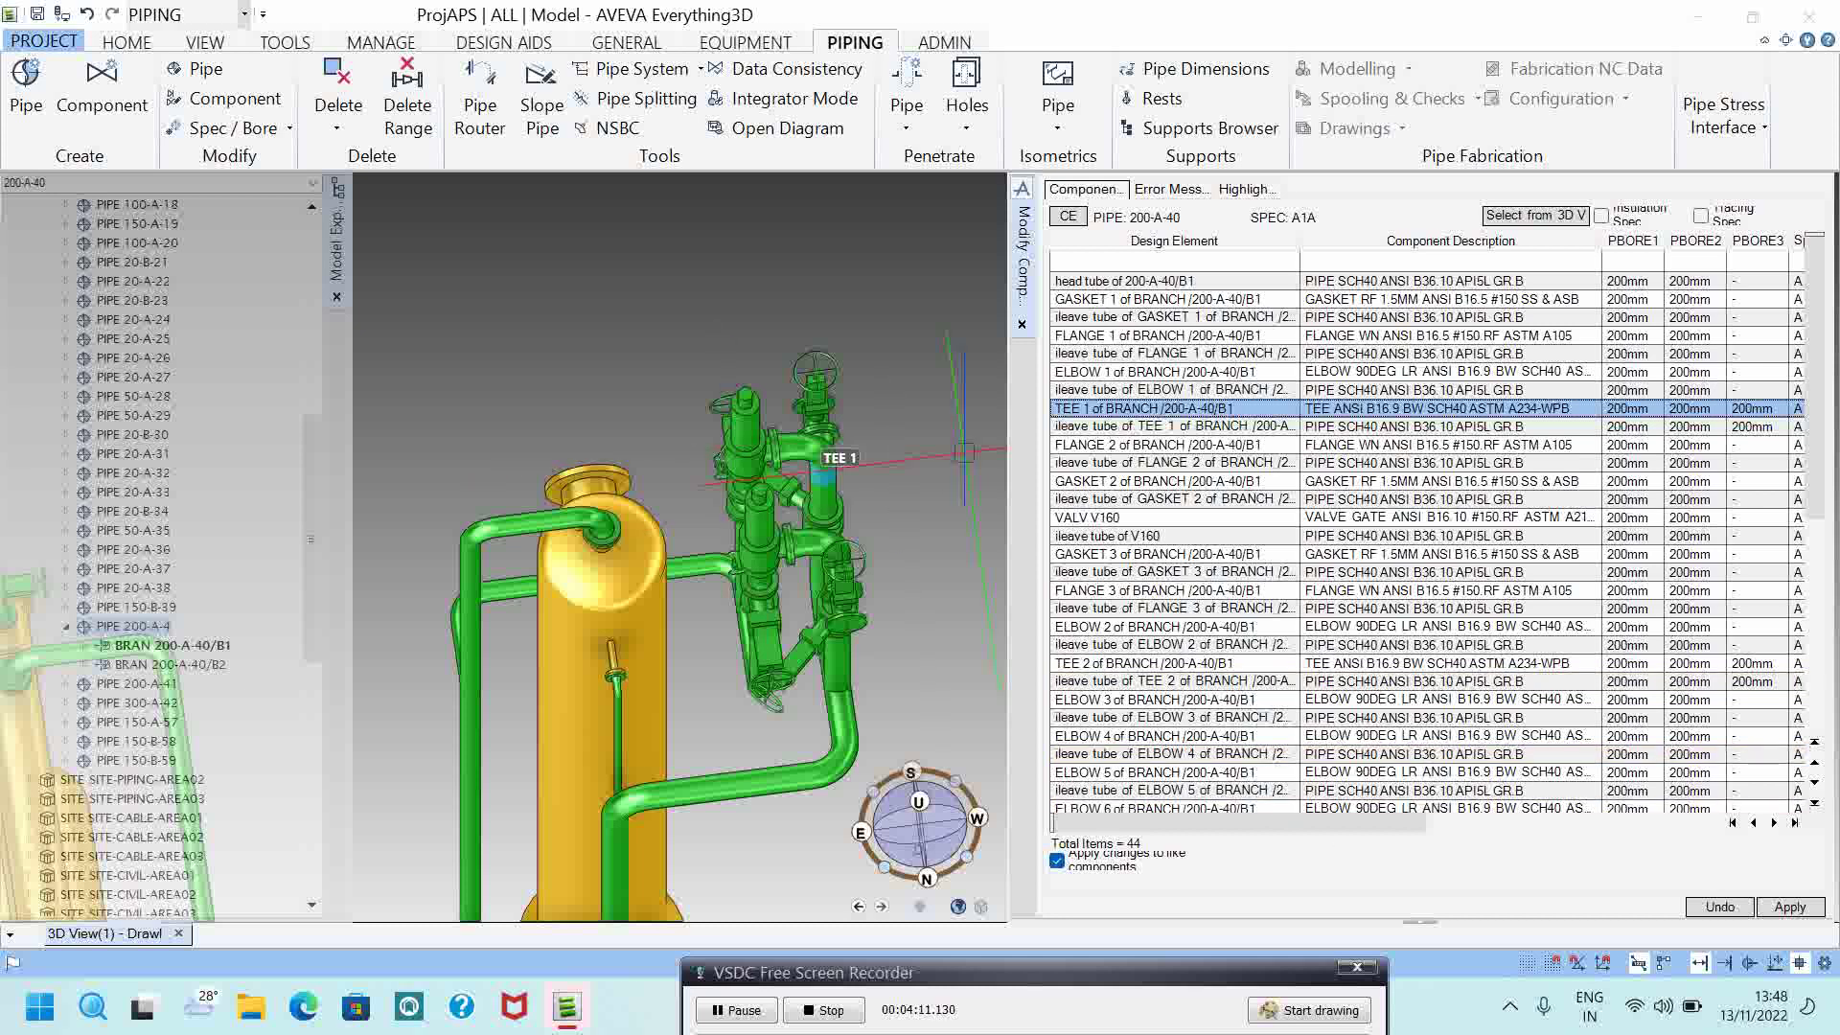
Step: Select all components of pipe 200-A-40 for specification modification and choose A150 as the new specification
drag(1282, 823, 1544, 824)
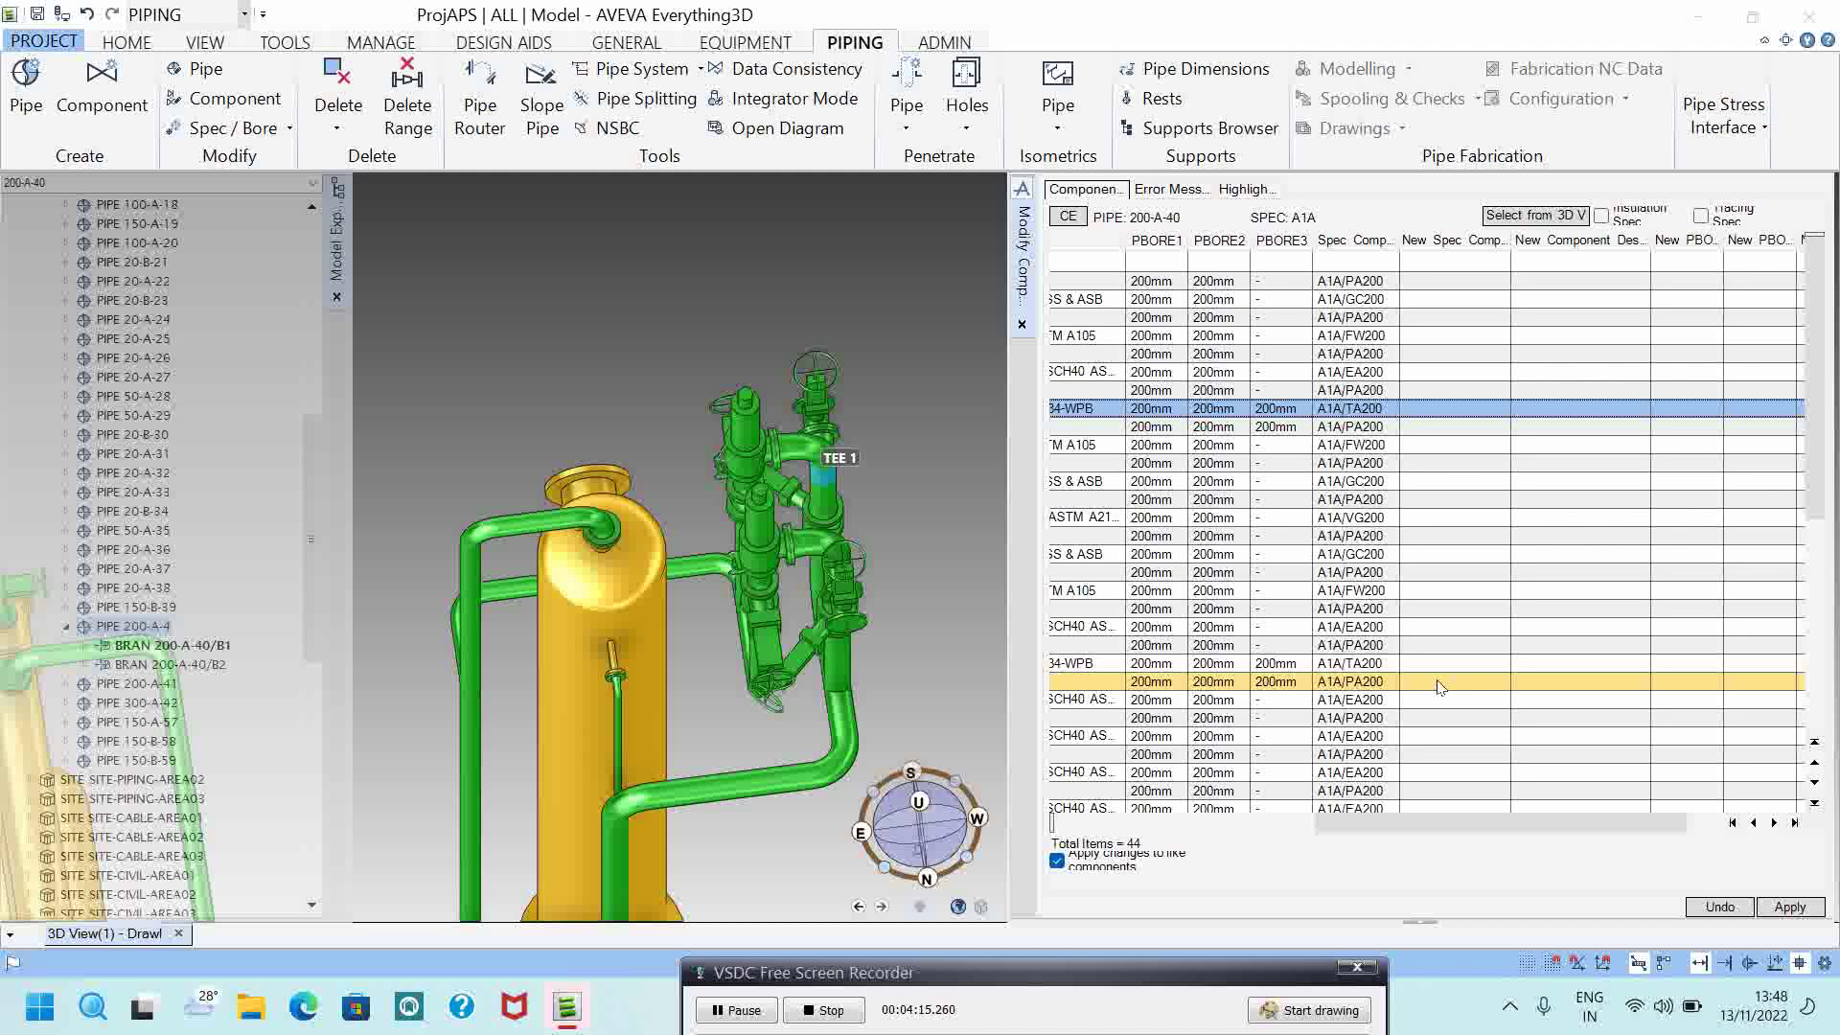
key(ctrl+a)
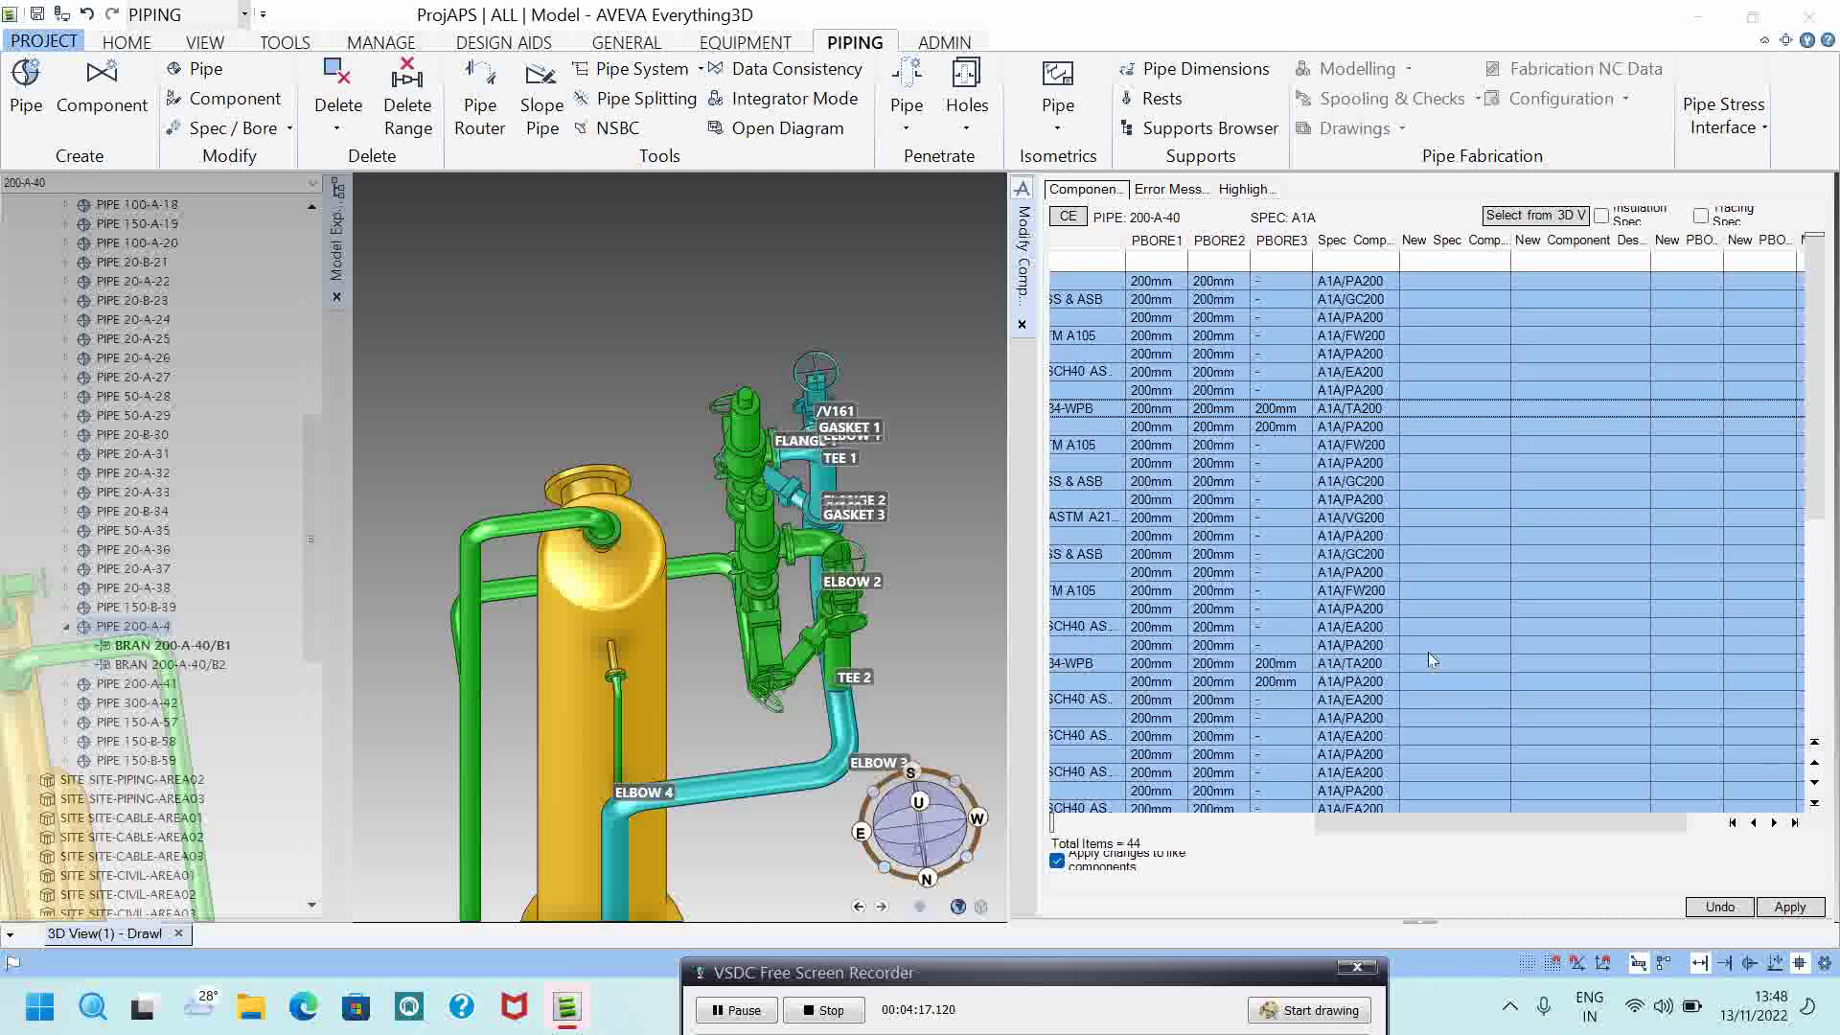
right_click(1374, 289)
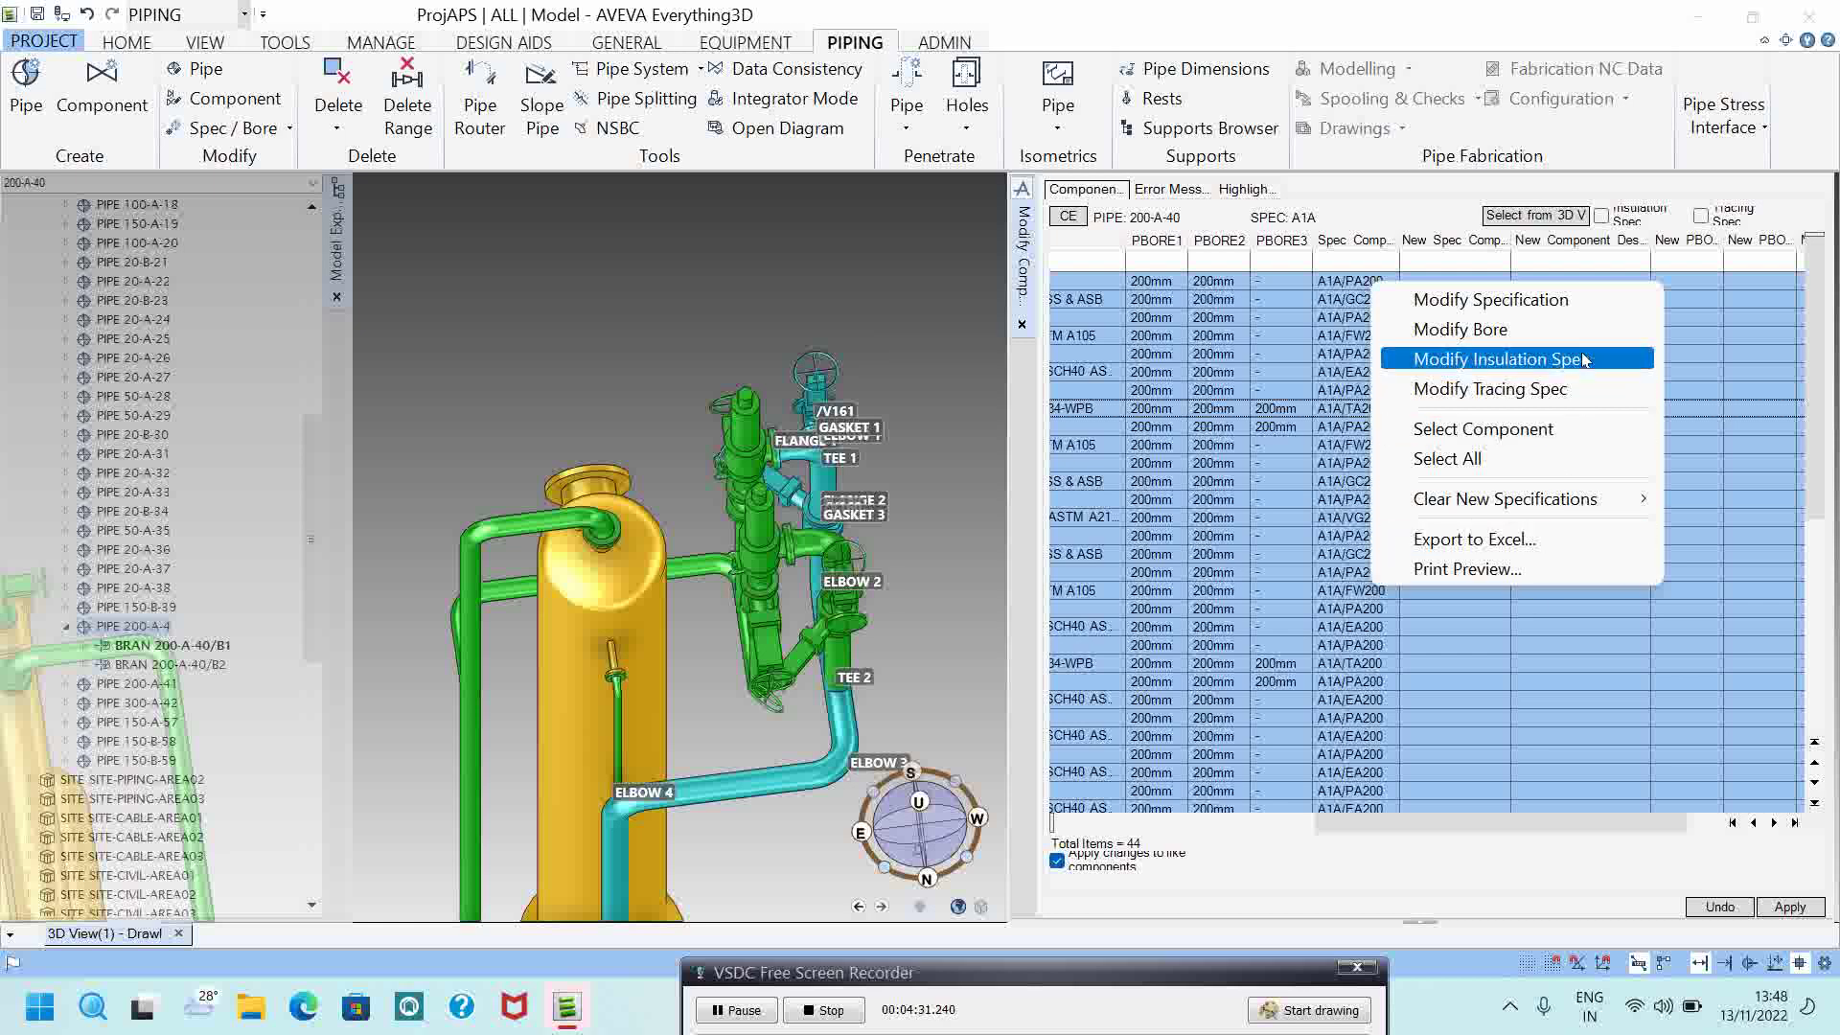
click(1572, 301)
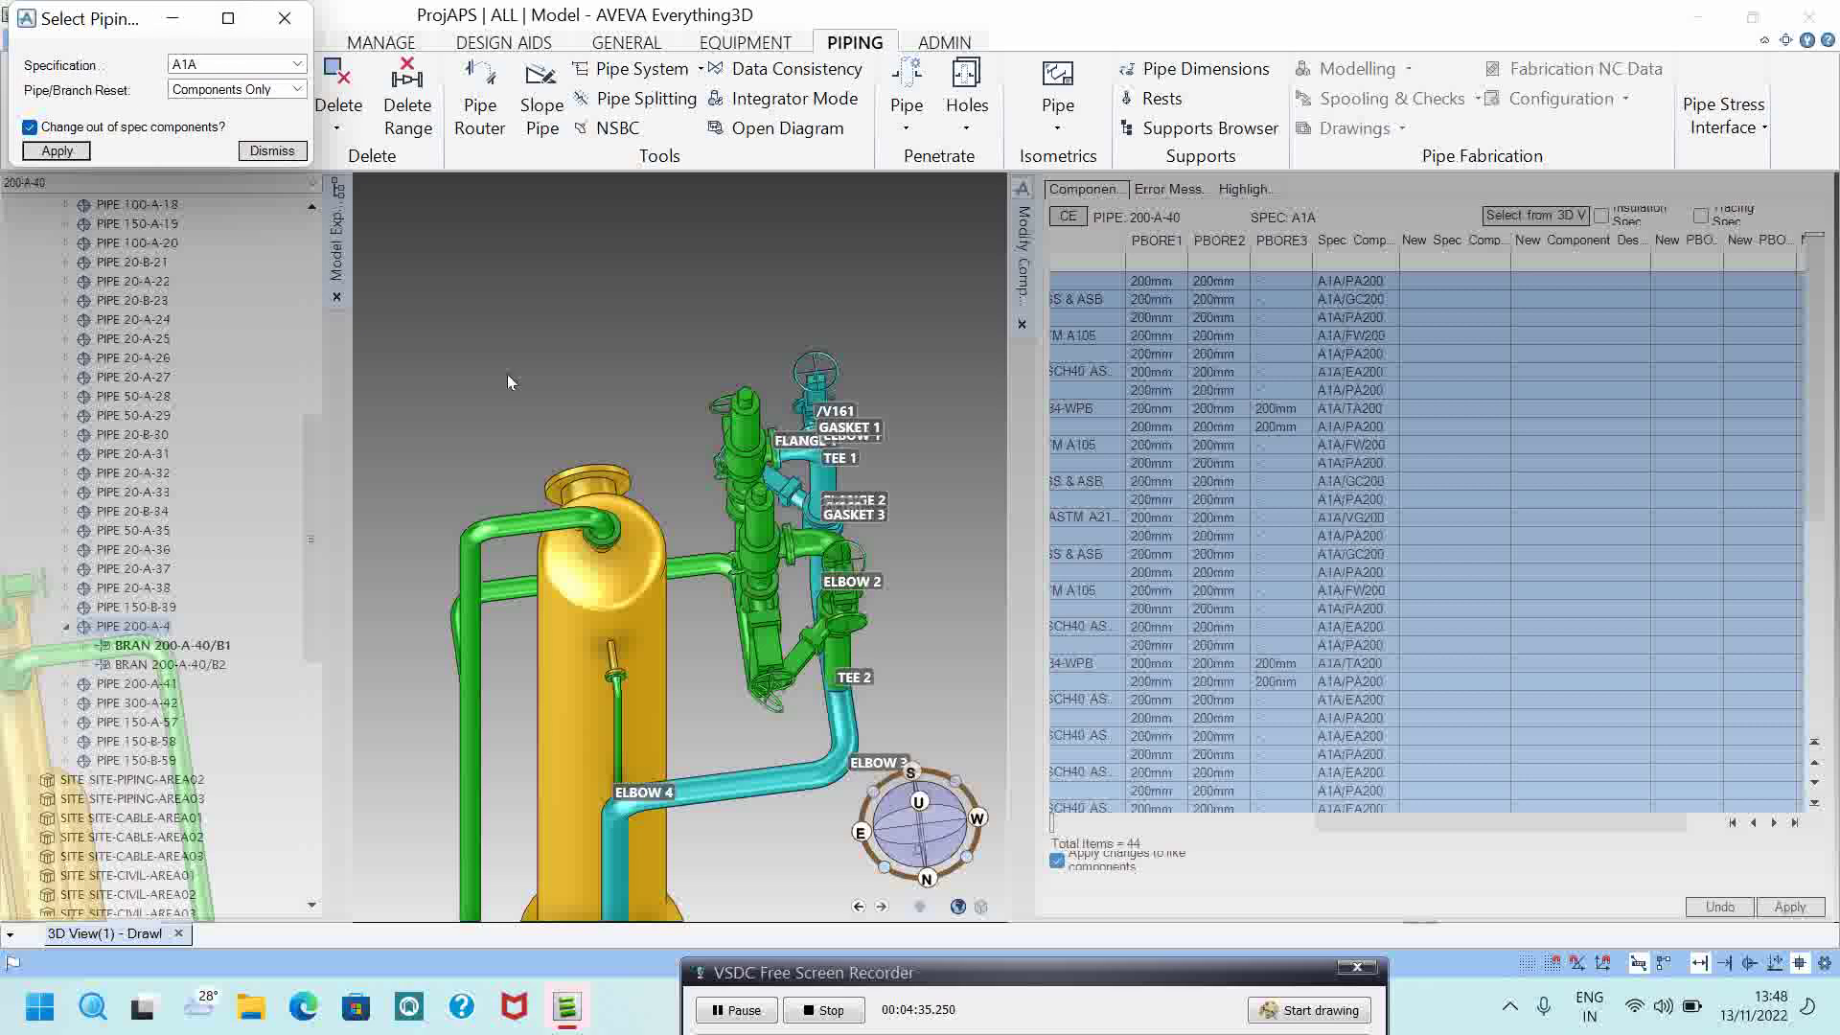
click(220, 65)
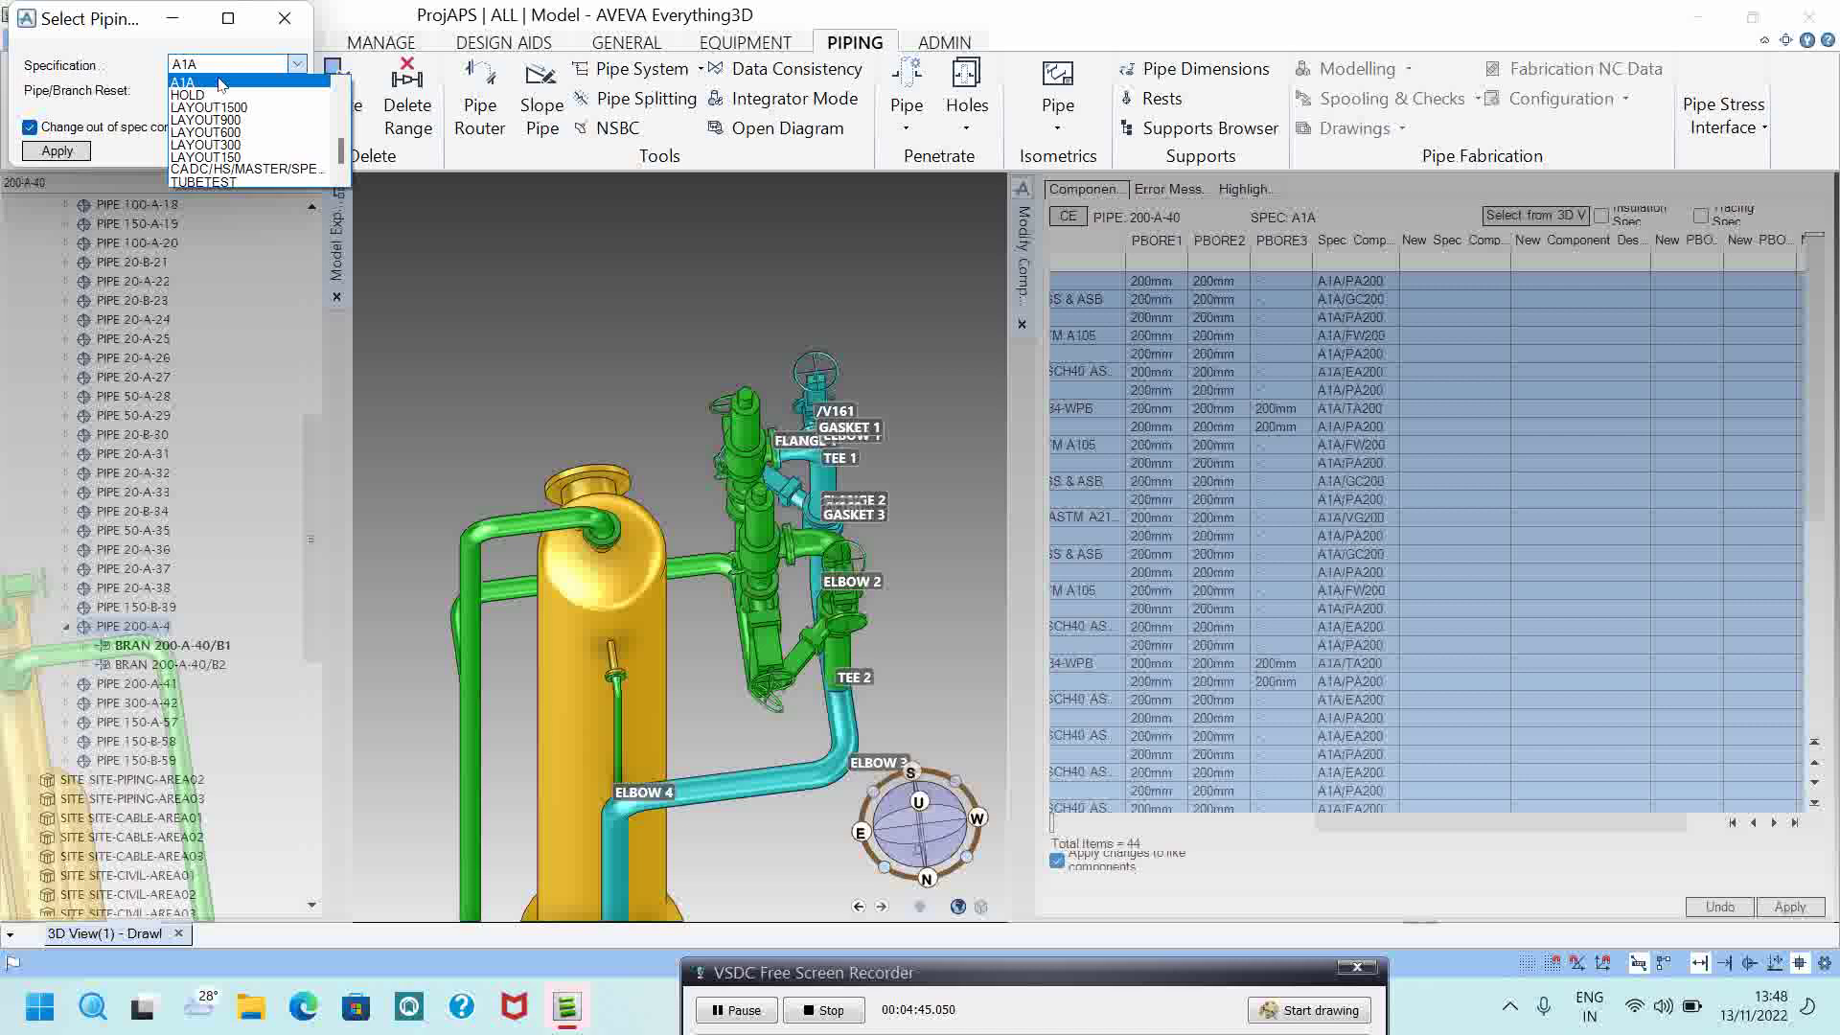
scroll(268, 129, up, 2)
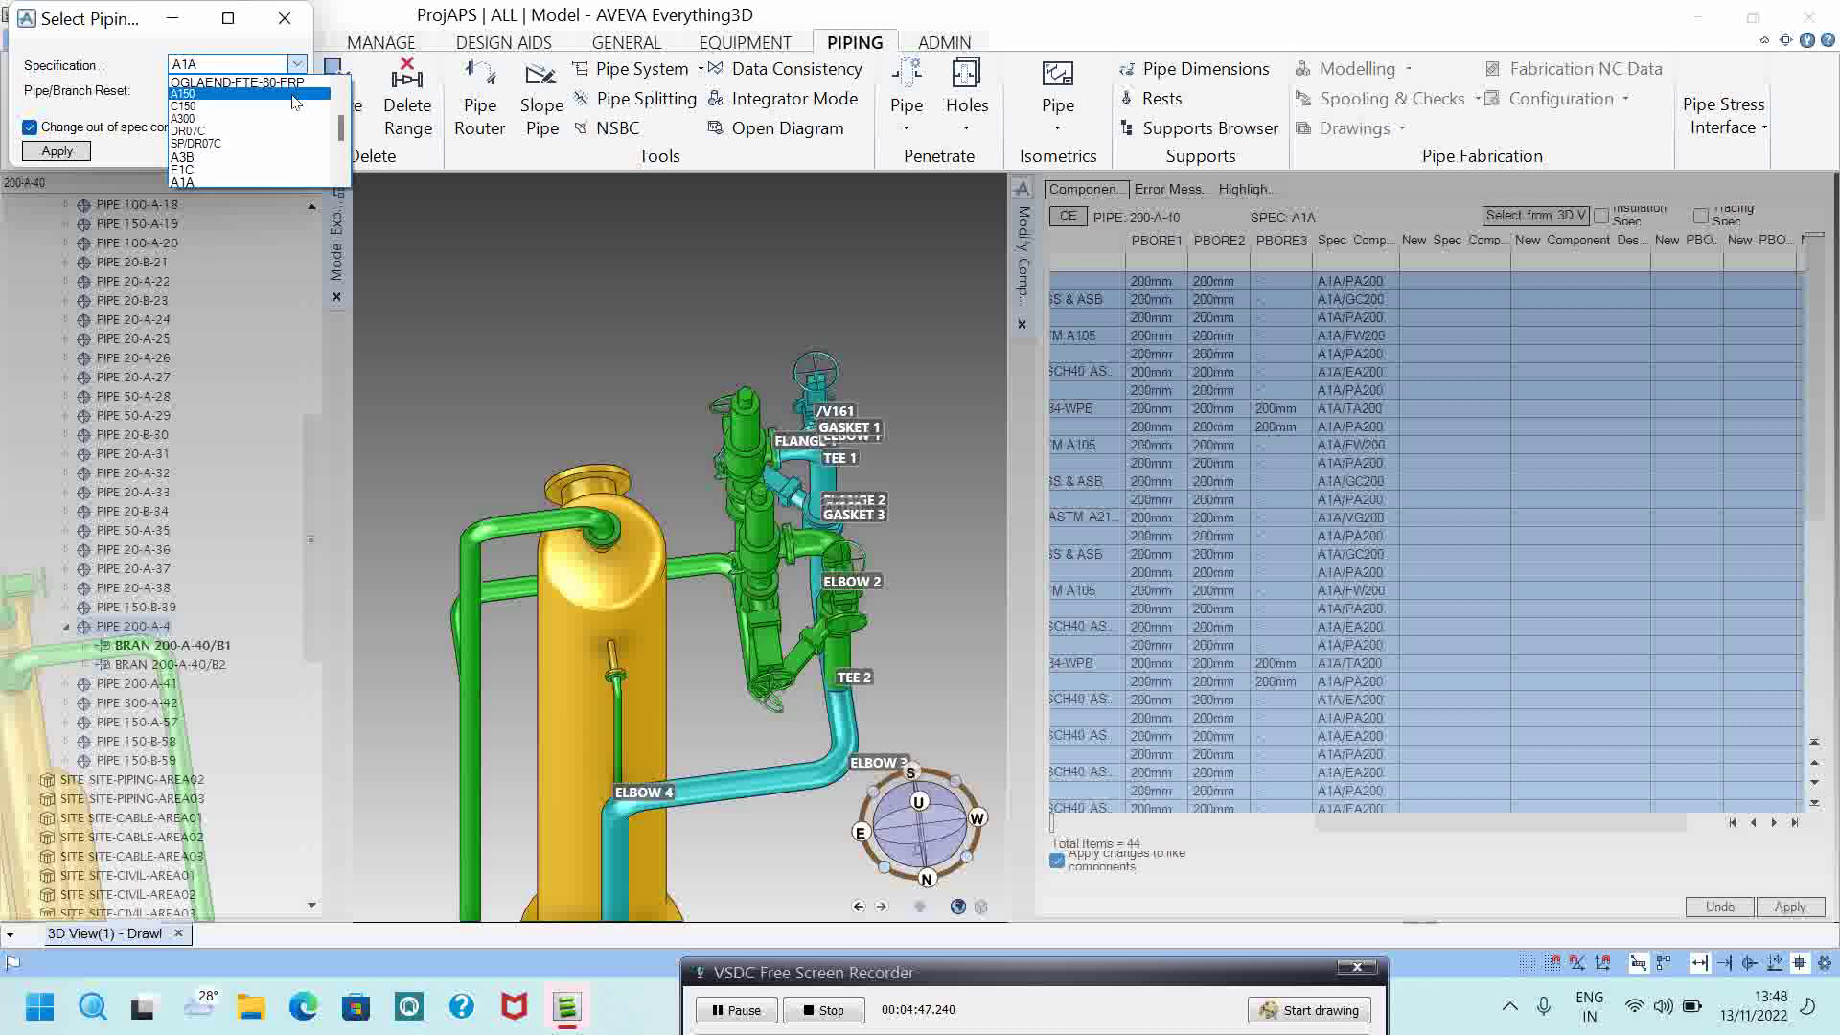
click(294, 102)
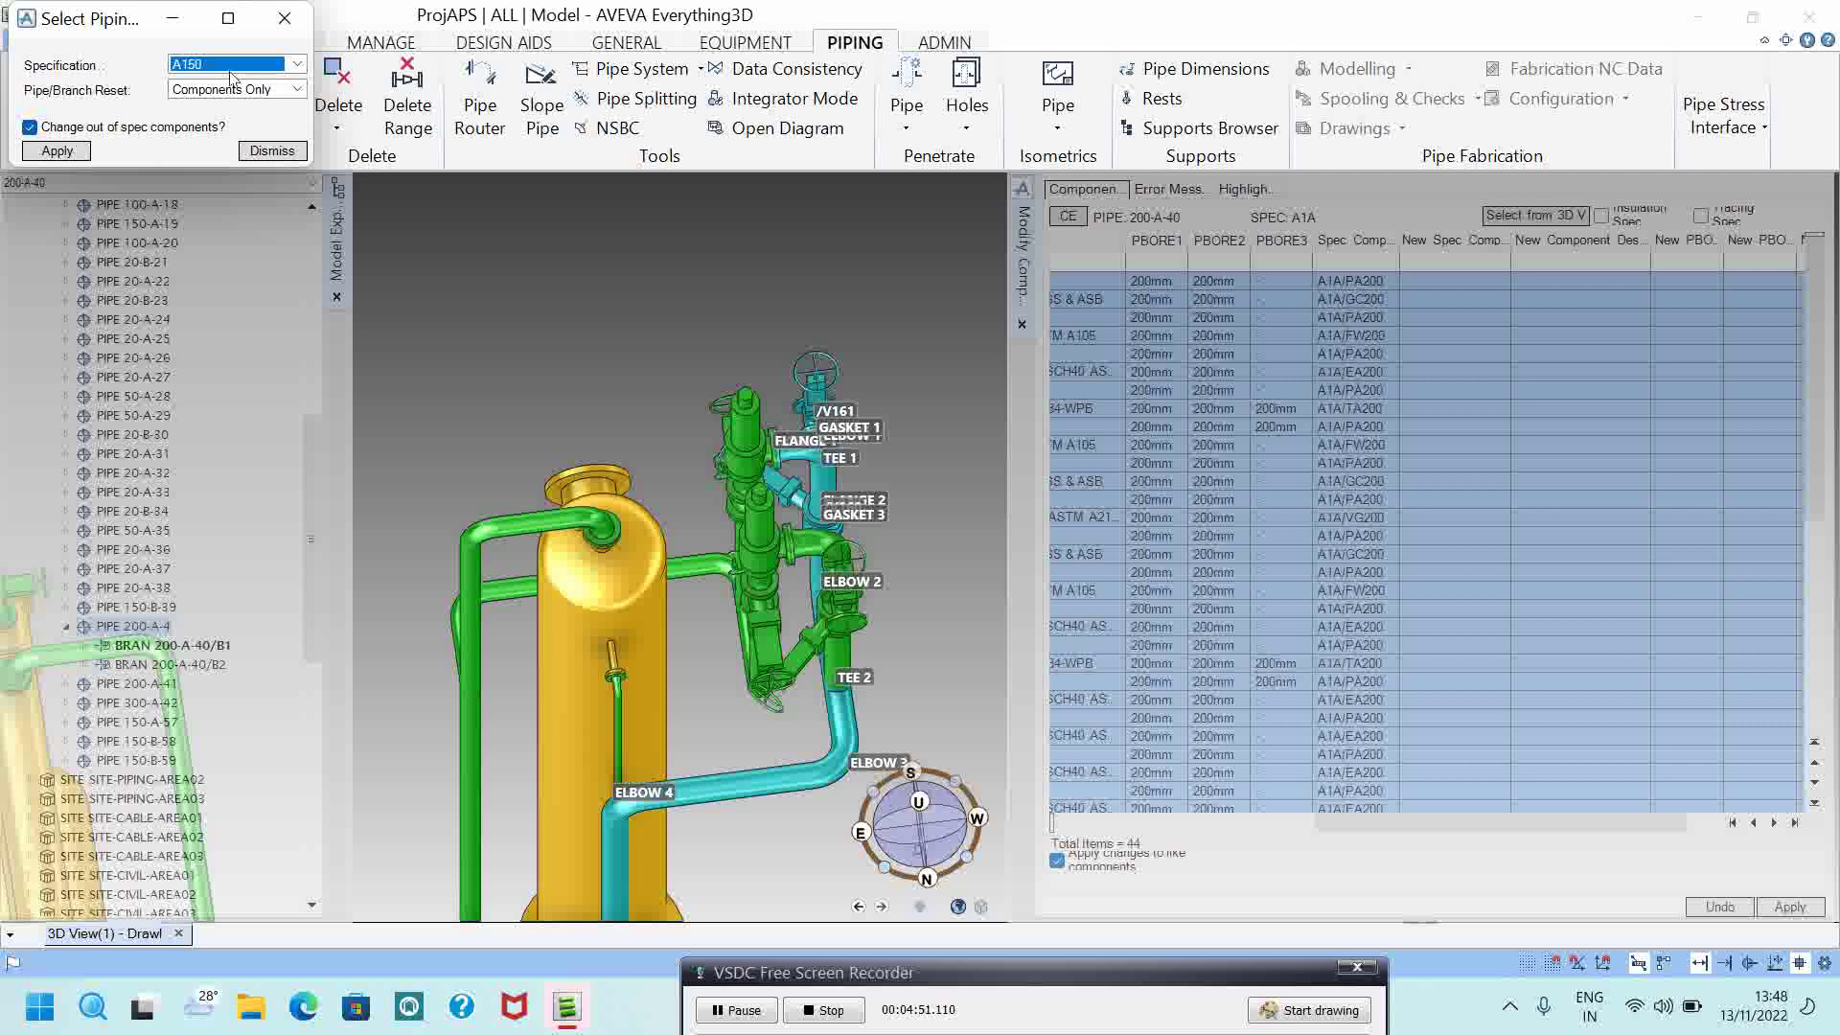
Step: Set the pipe/branch reset to Pipe and Branches, keep changing out-of-spec components enabled, and apply the specification selection
click(297, 89)
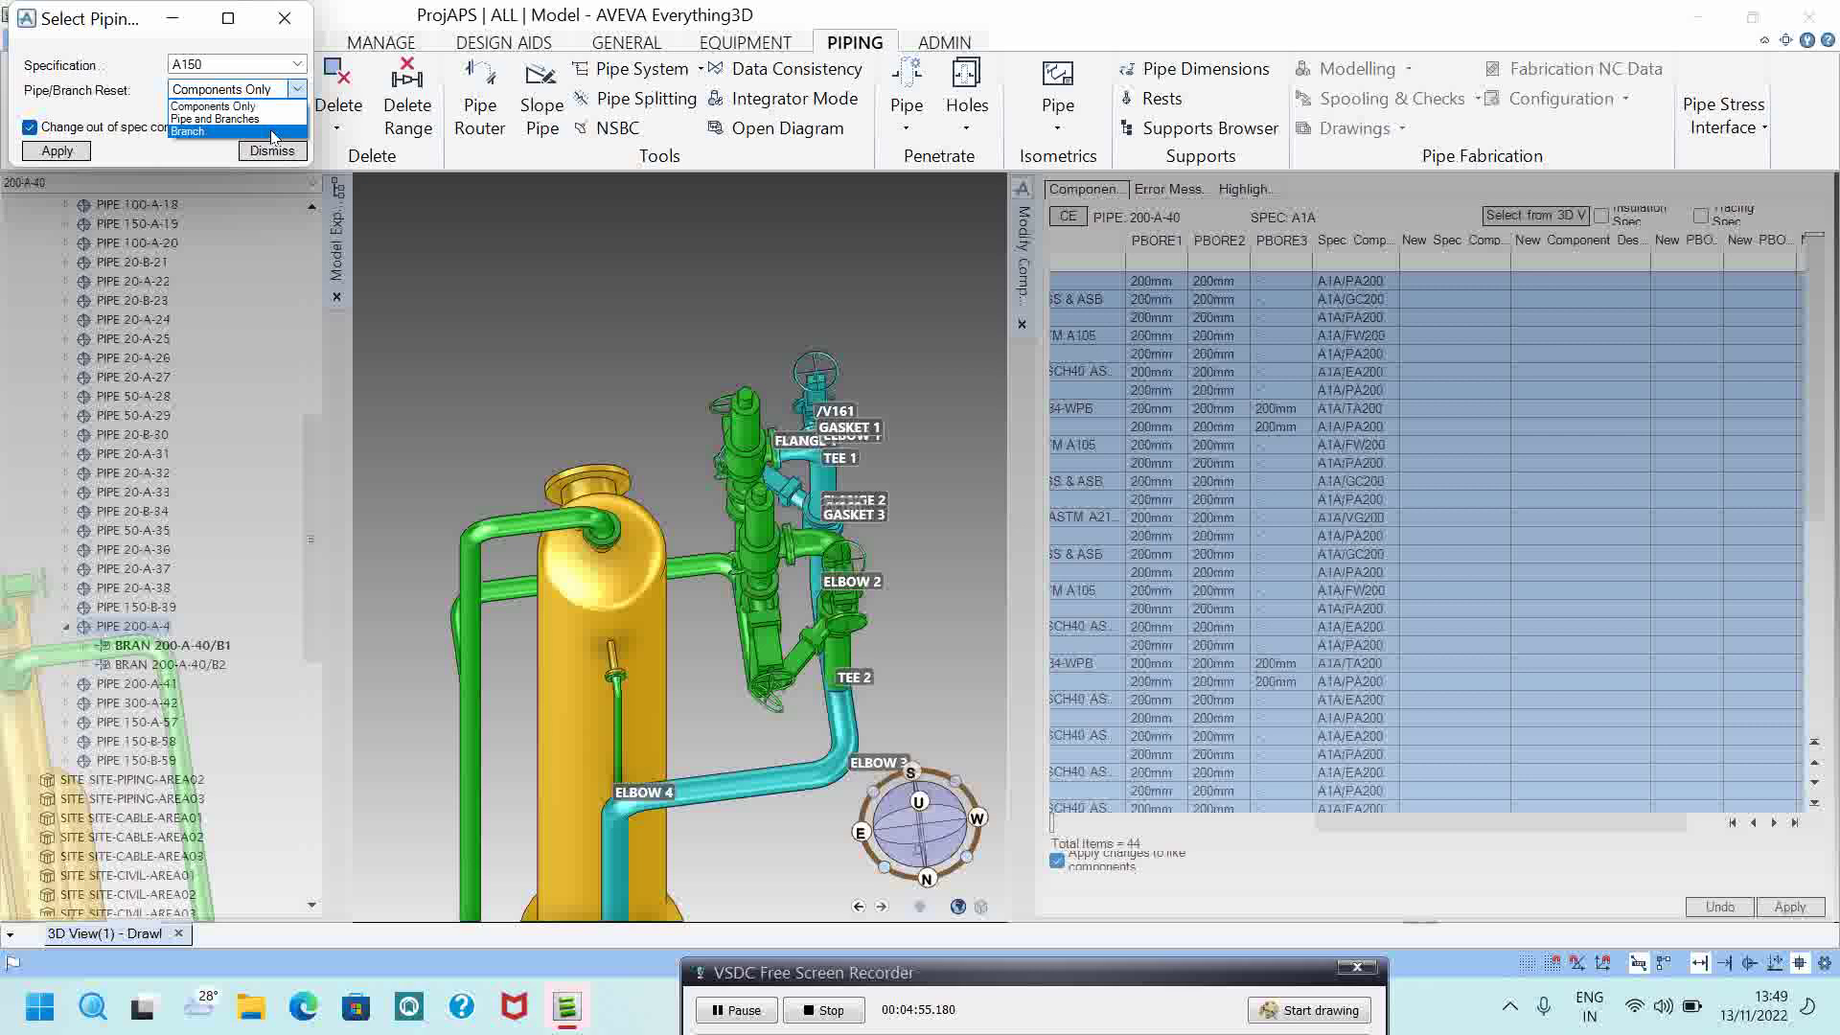
click(221, 119)
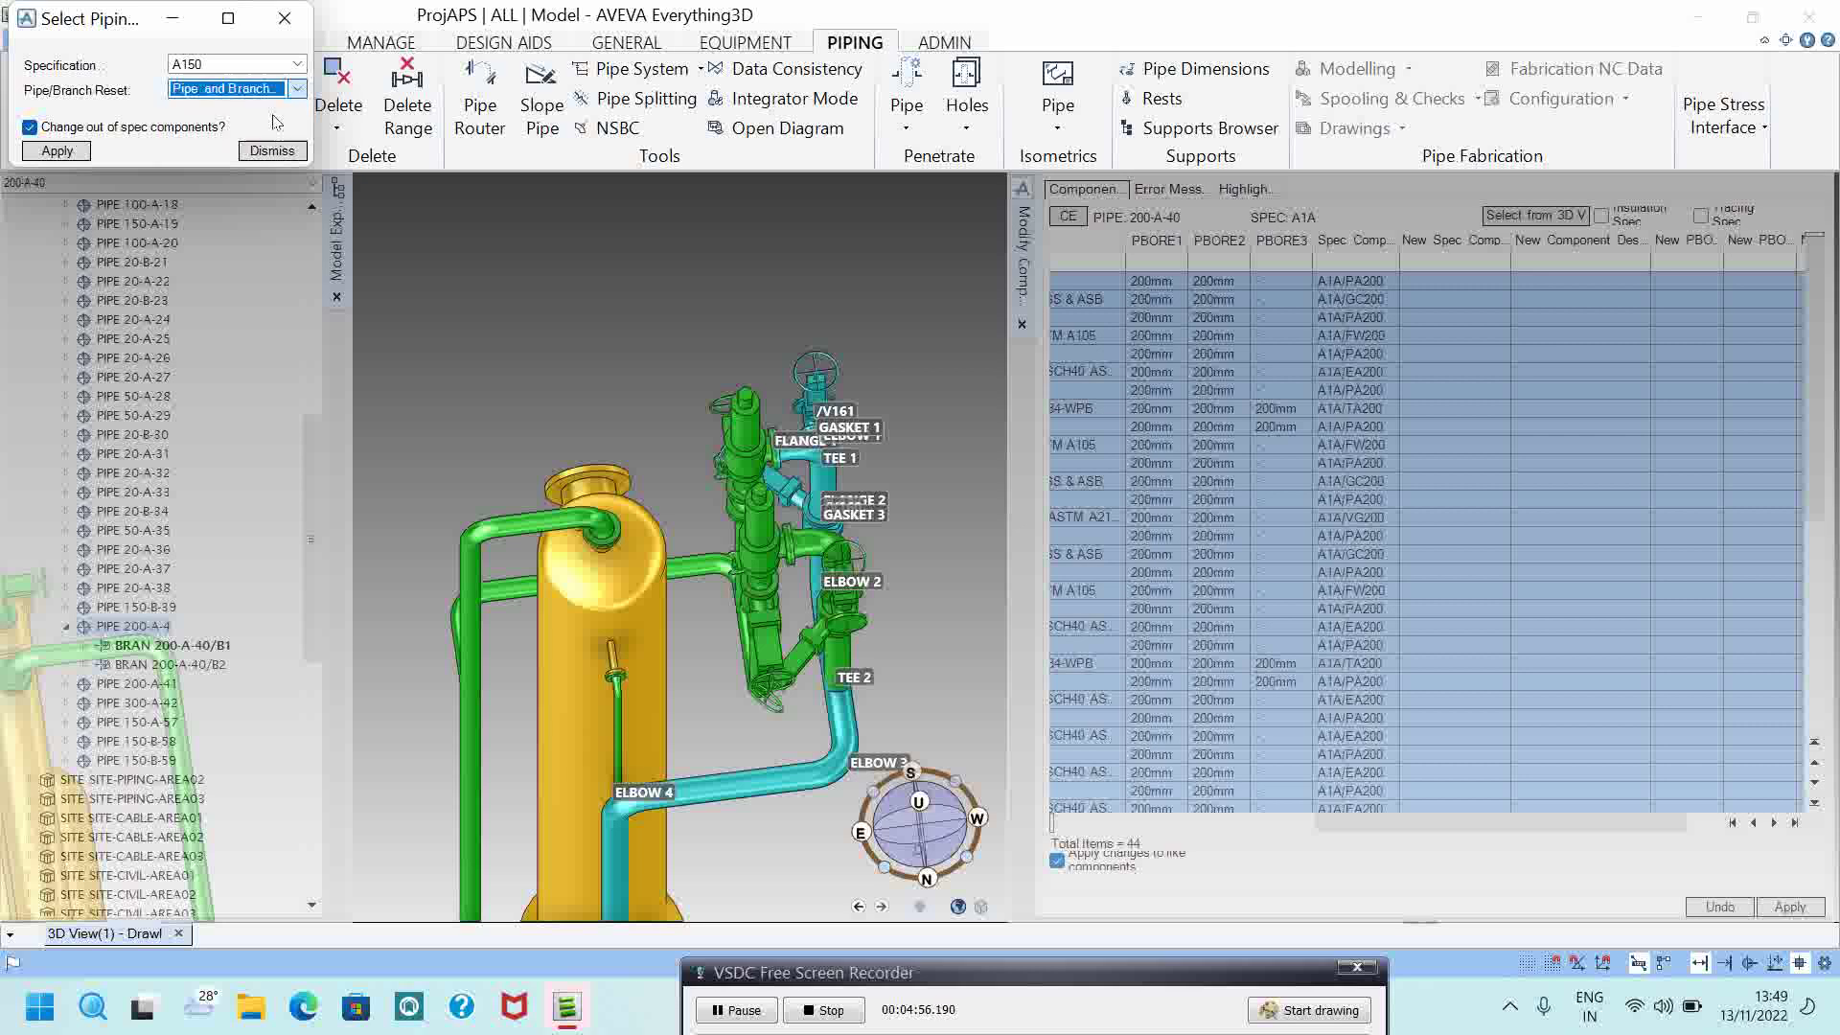
click(29, 129)
click(29, 129)
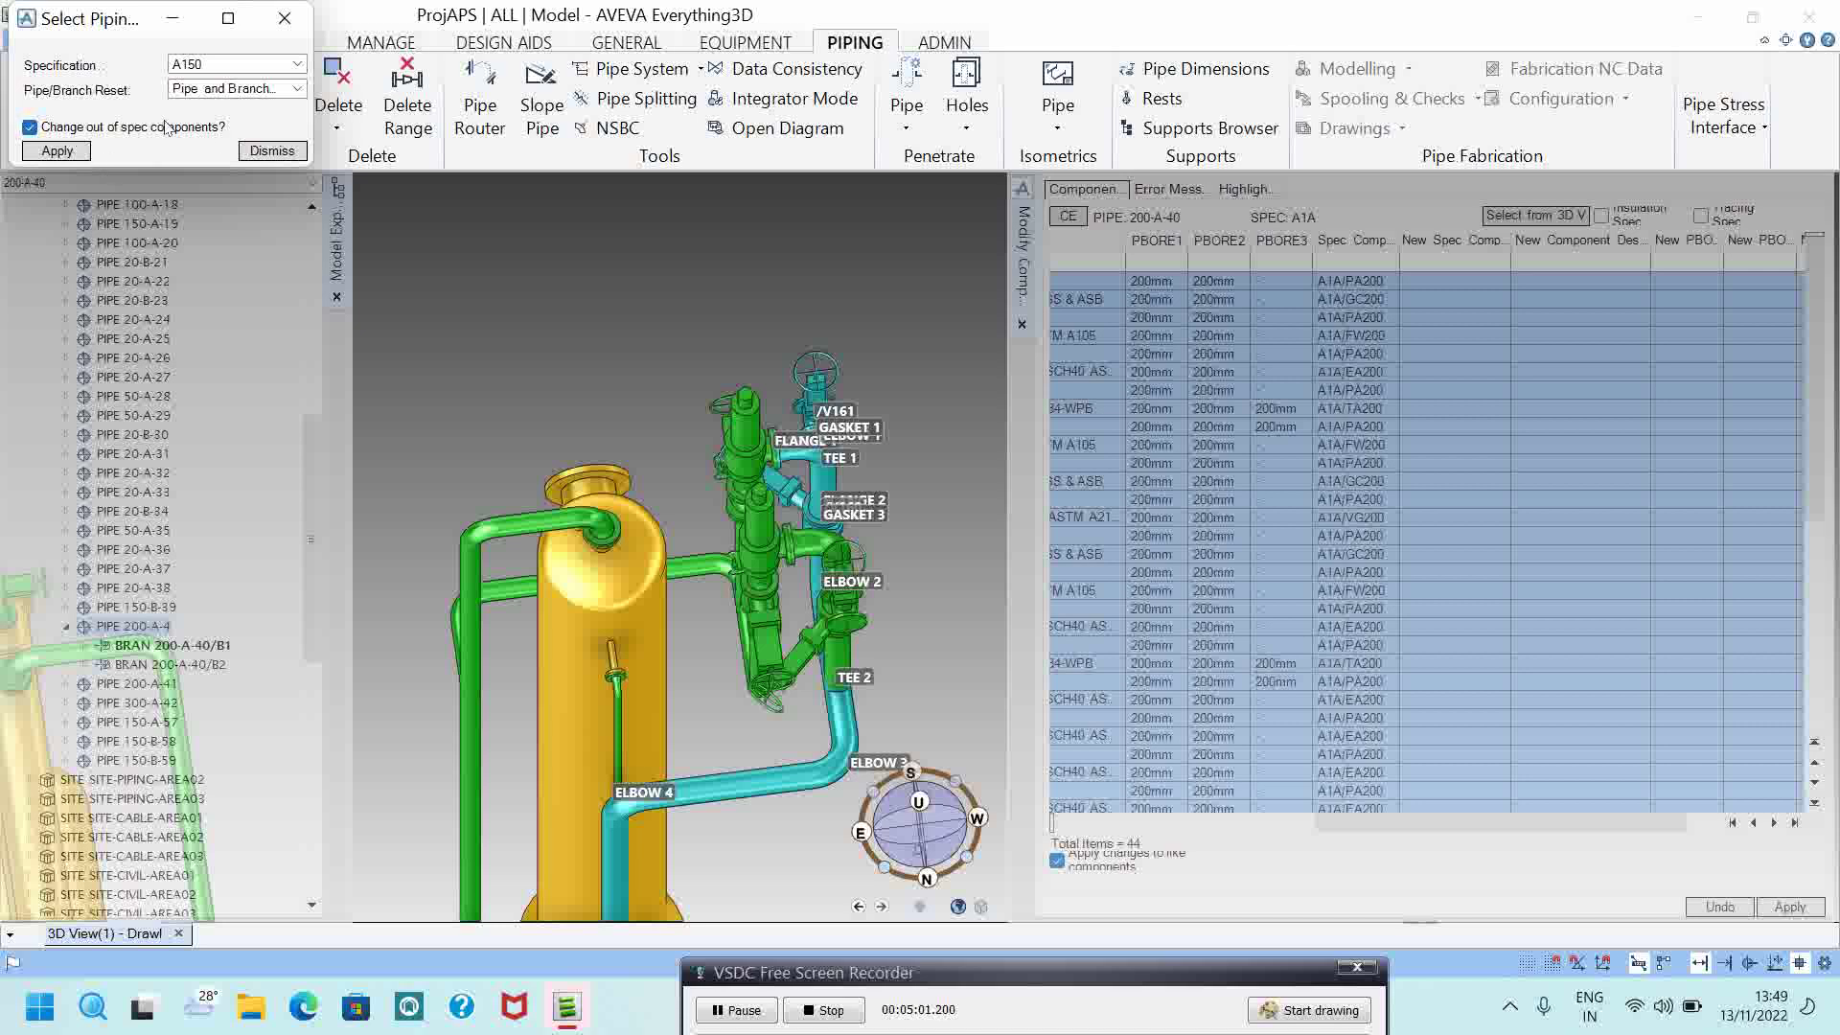
click(57, 151)
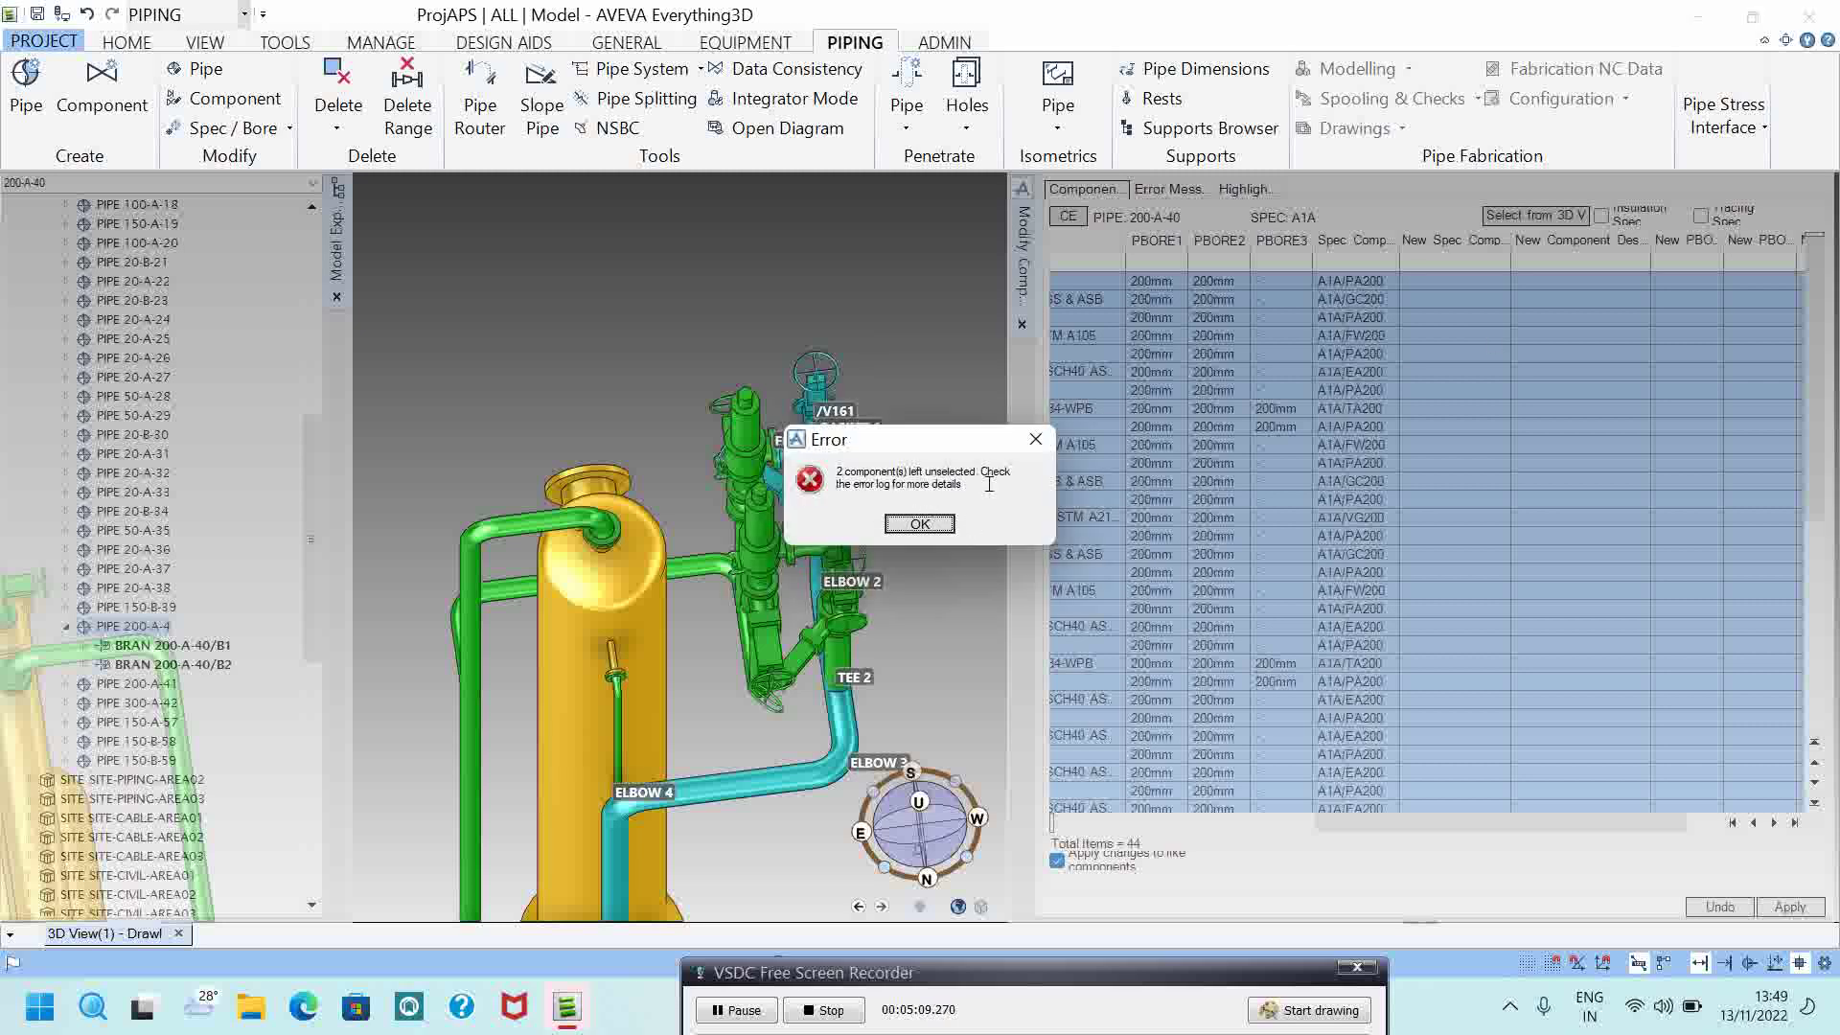
click(919, 524)
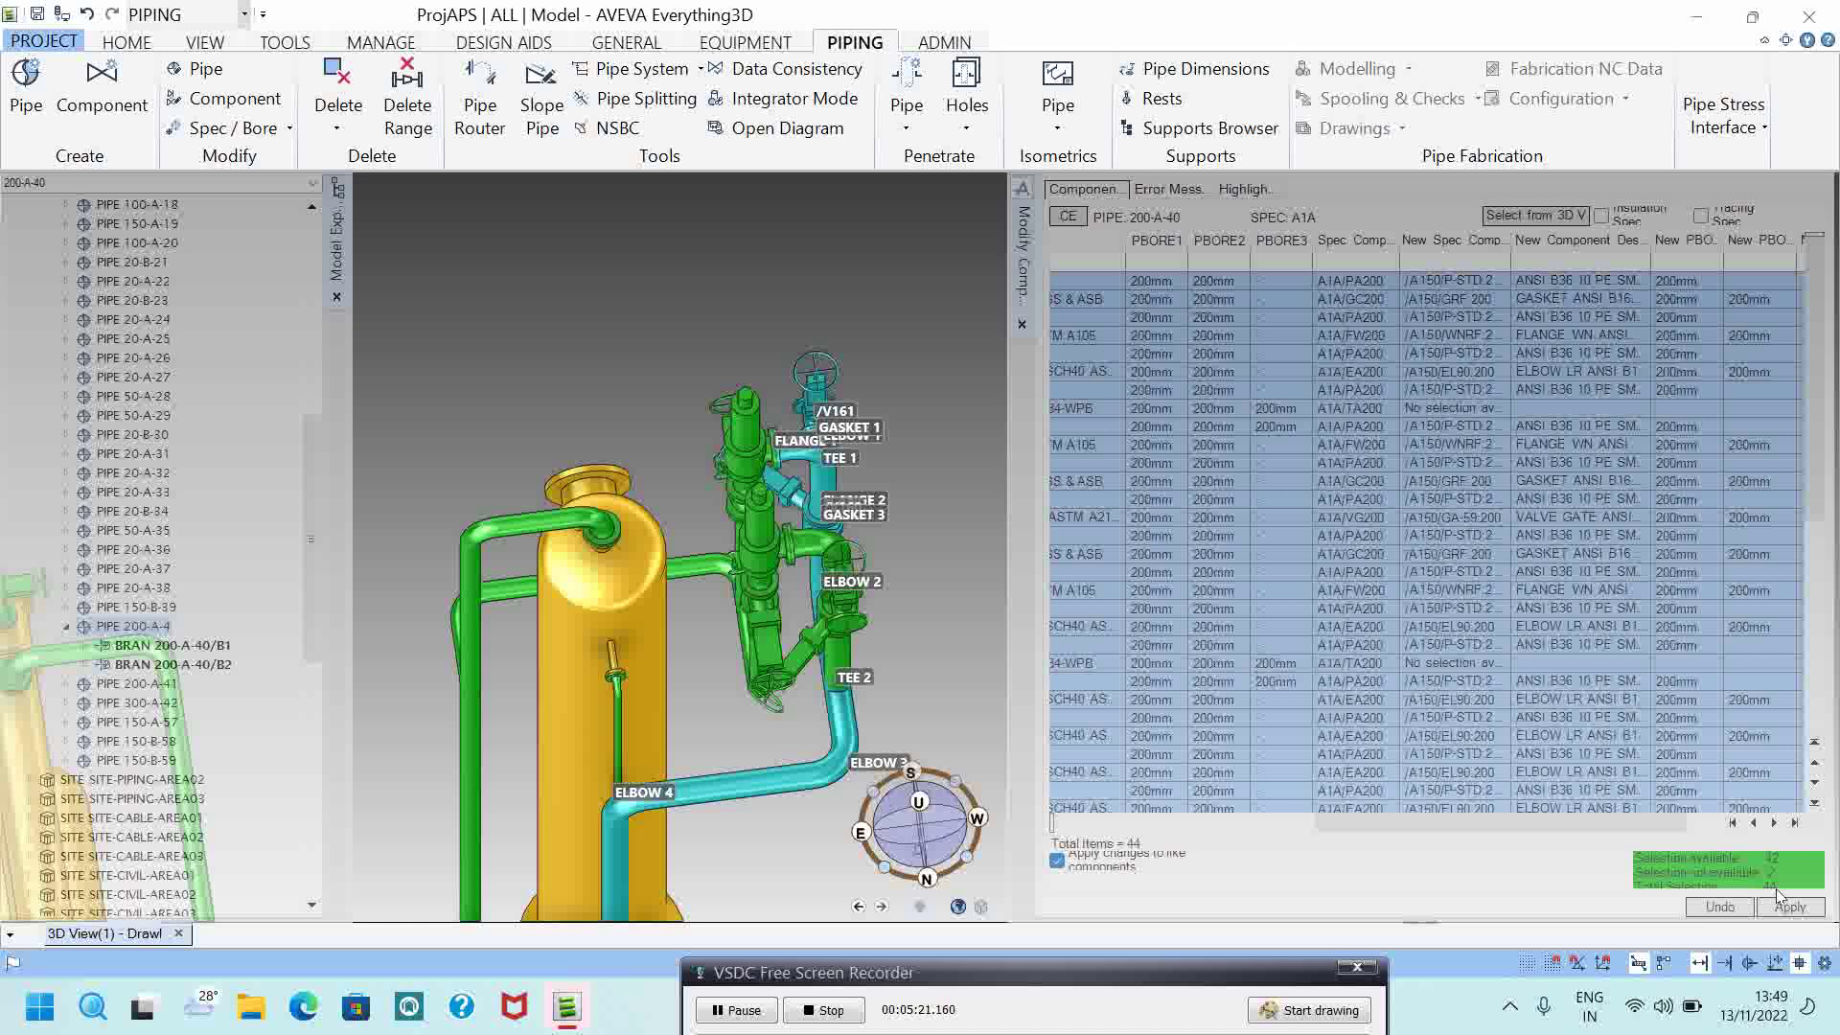
Step: Examine the new A150 spec components, descriptions and bores proposed for each item in the list
click(1572, 427)
click(1579, 537)
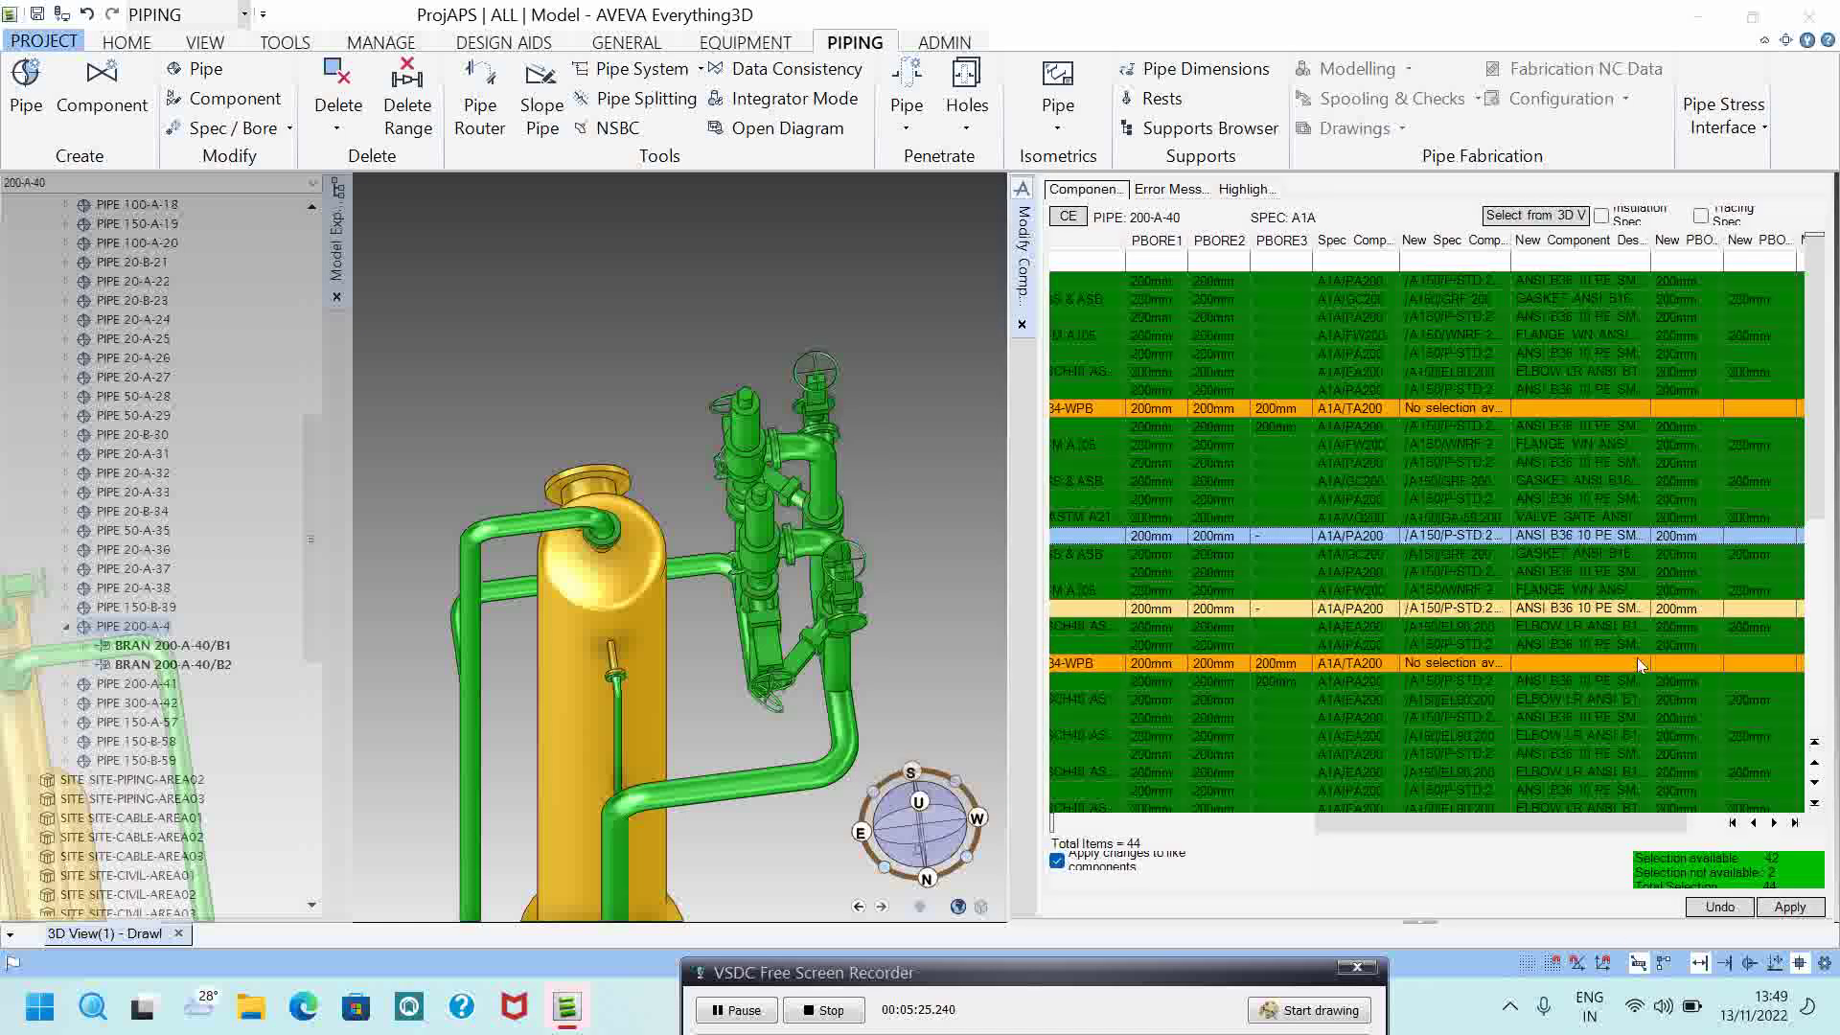
drag(1364, 822, 1429, 821)
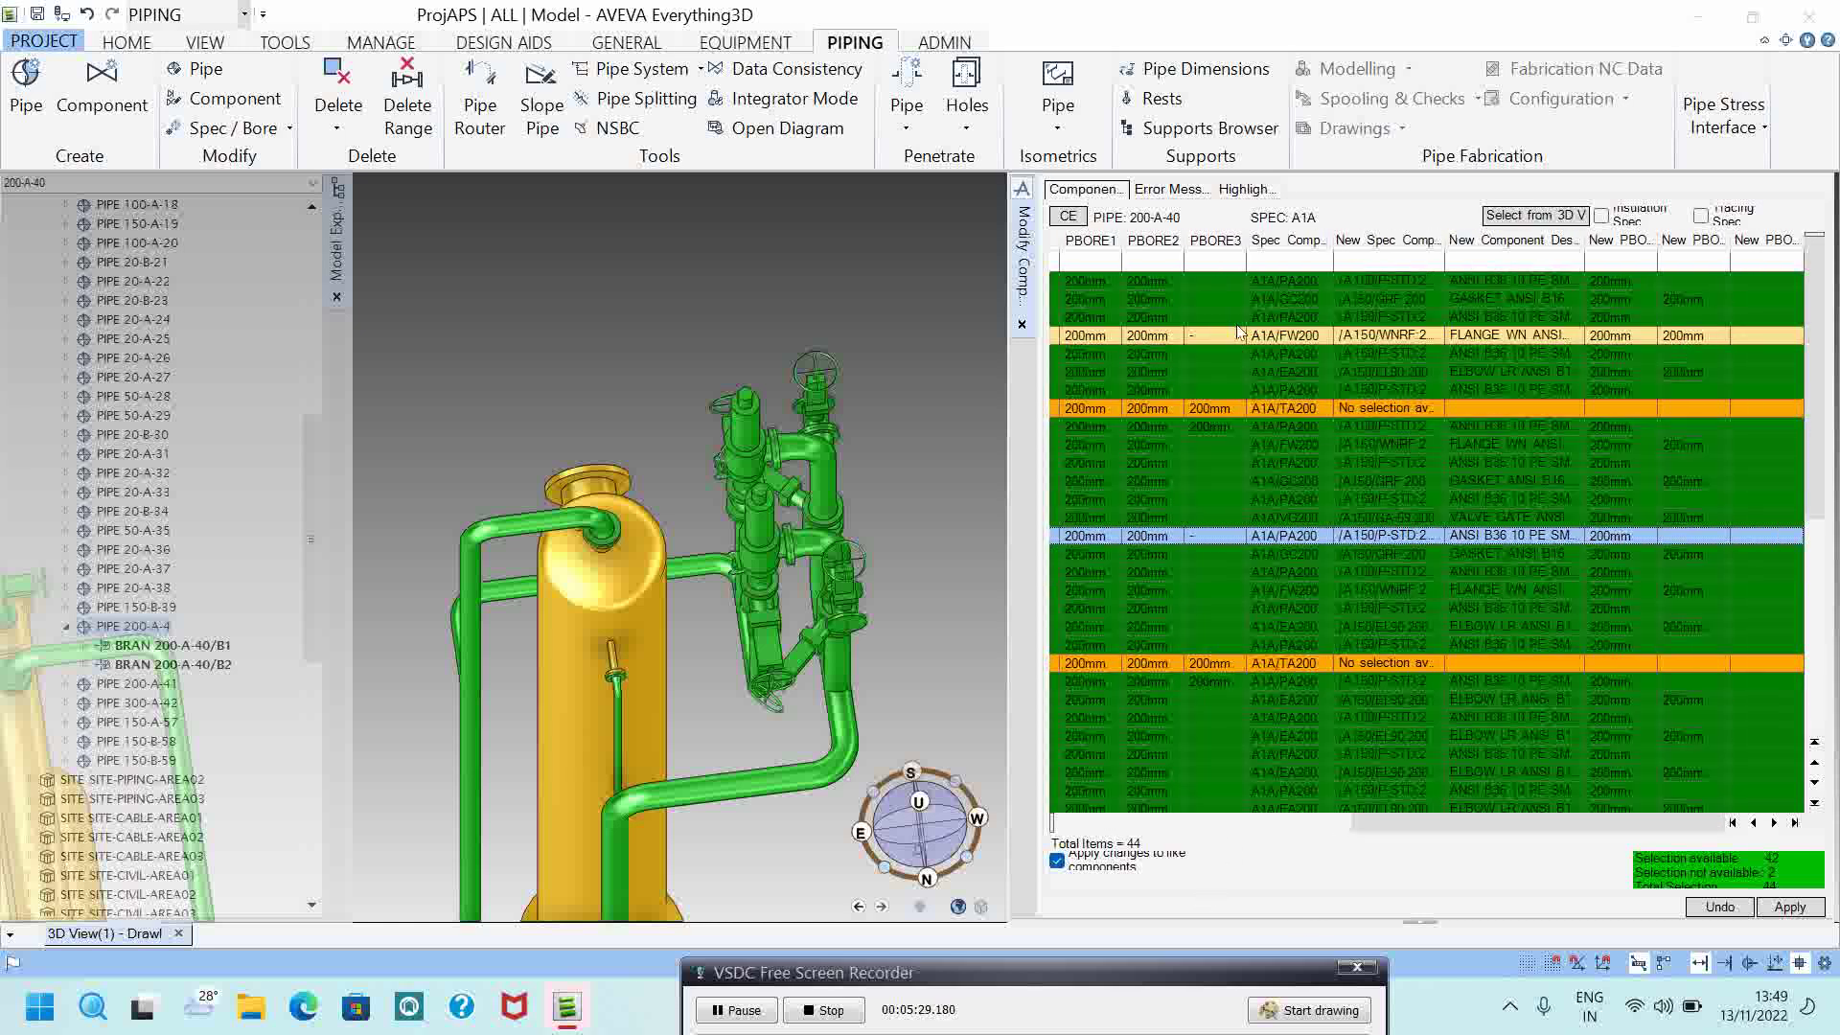
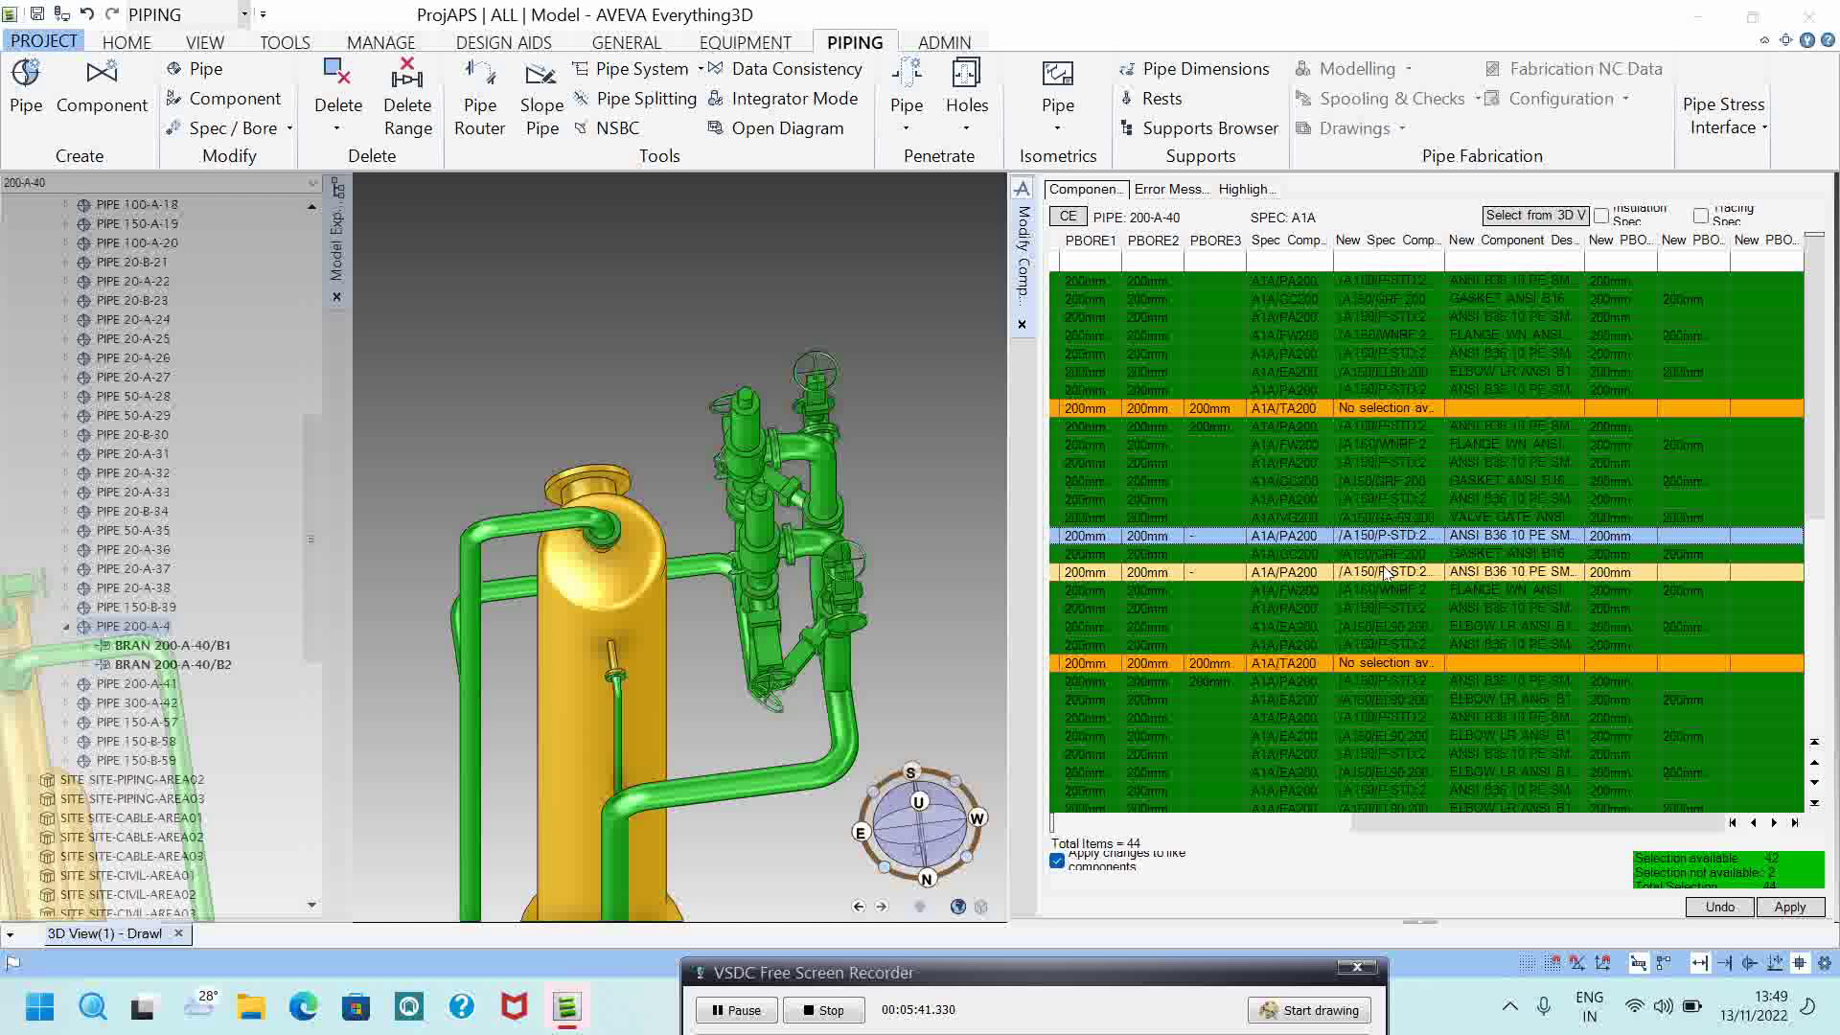
Step: Locate TEE 1 and TEE 2 in the component list, and apply the A150 changes to all modified components
click(1423, 411)
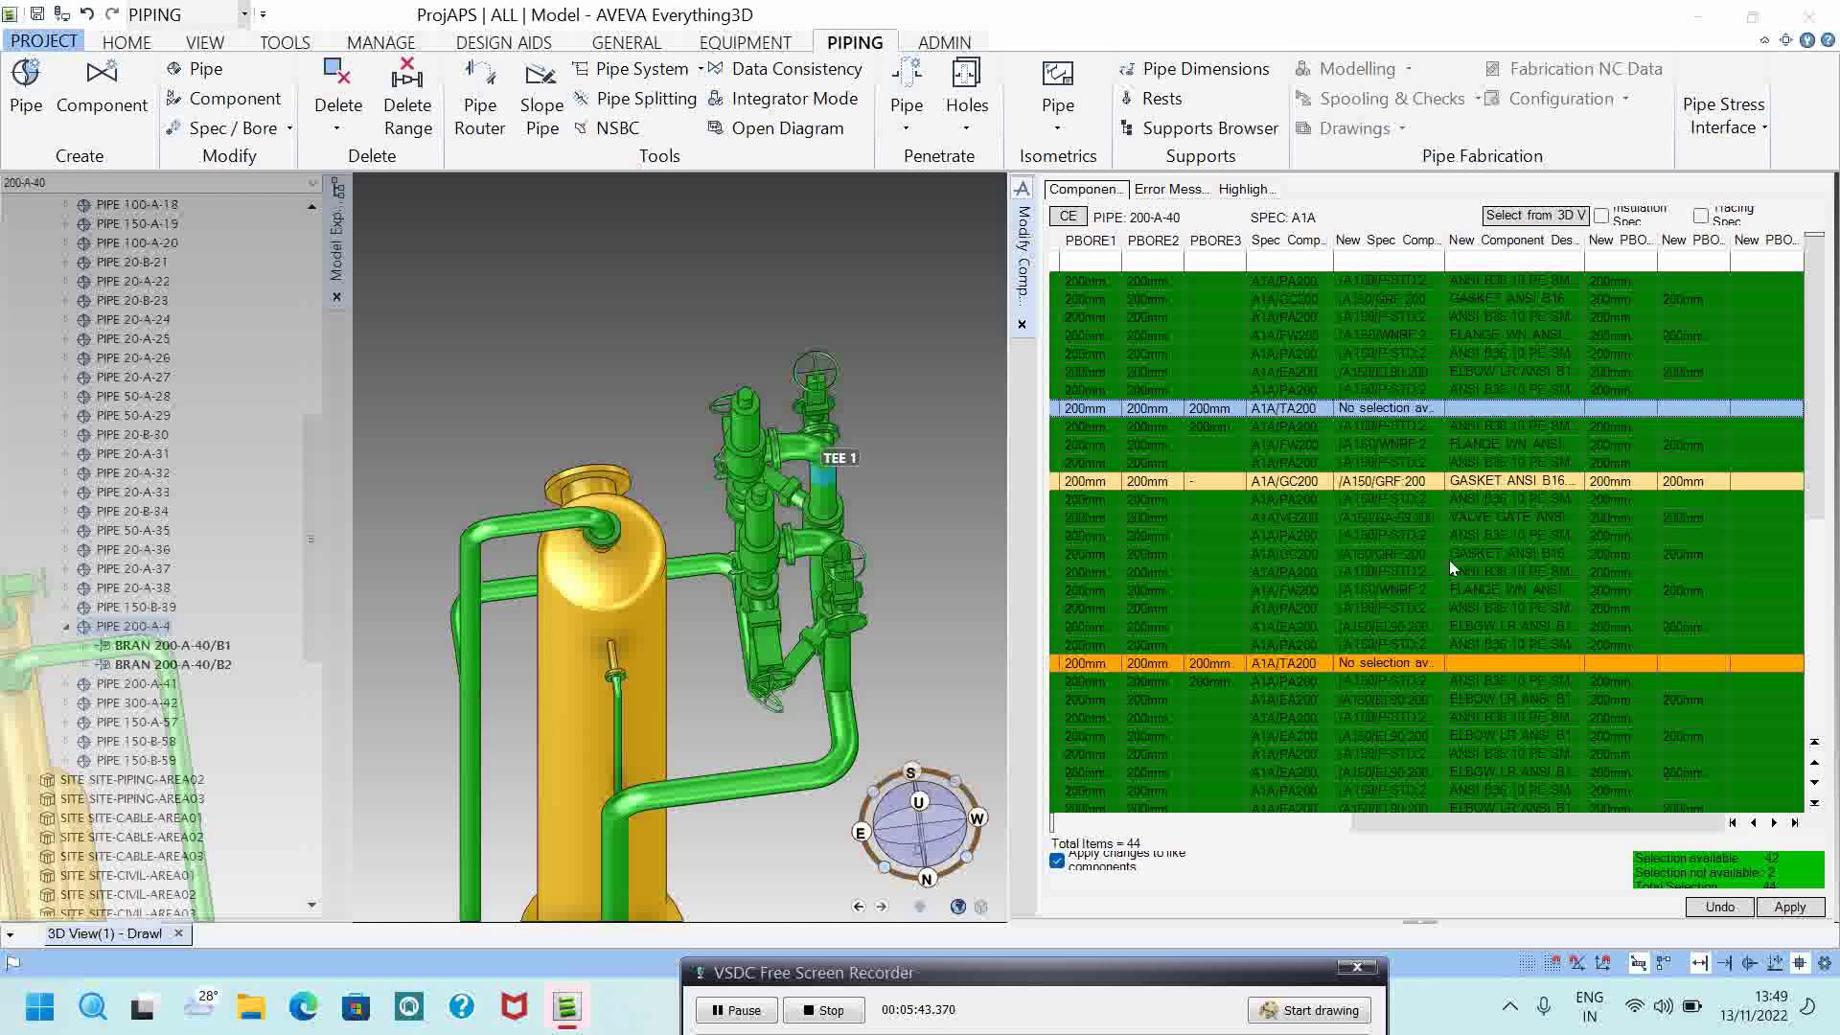
click(1445, 661)
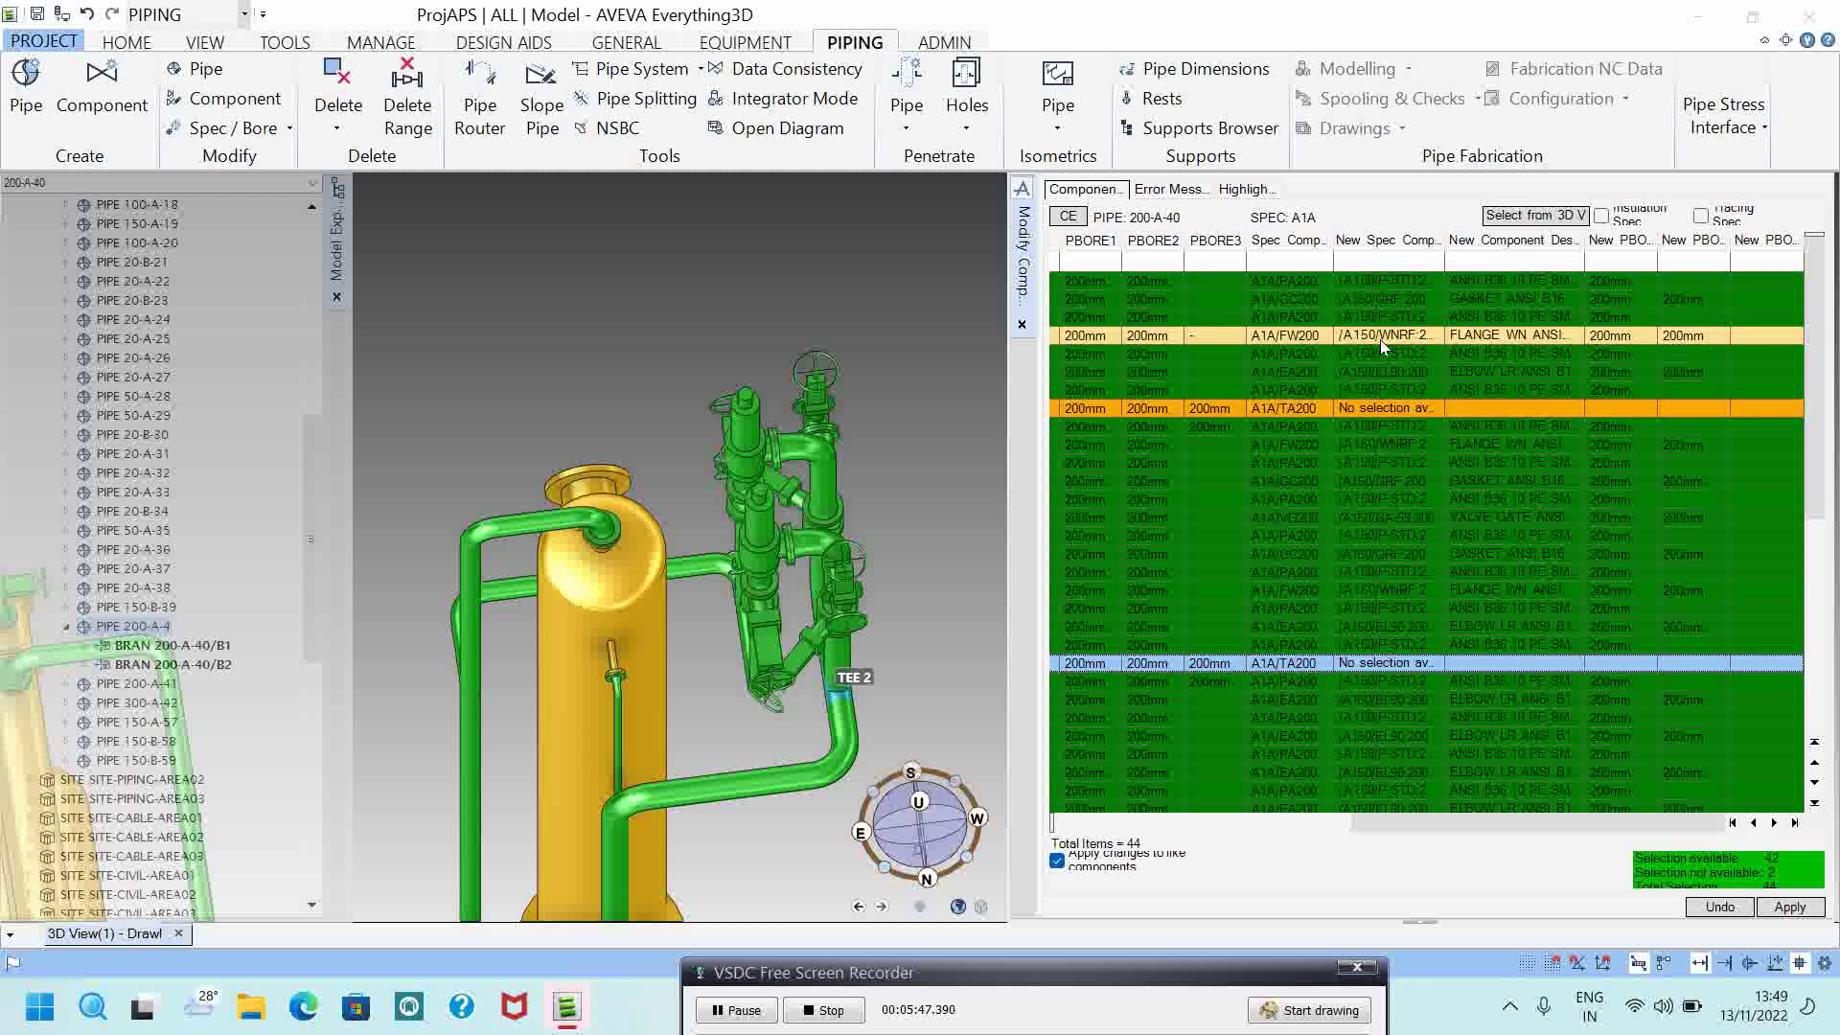
click(1476, 332)
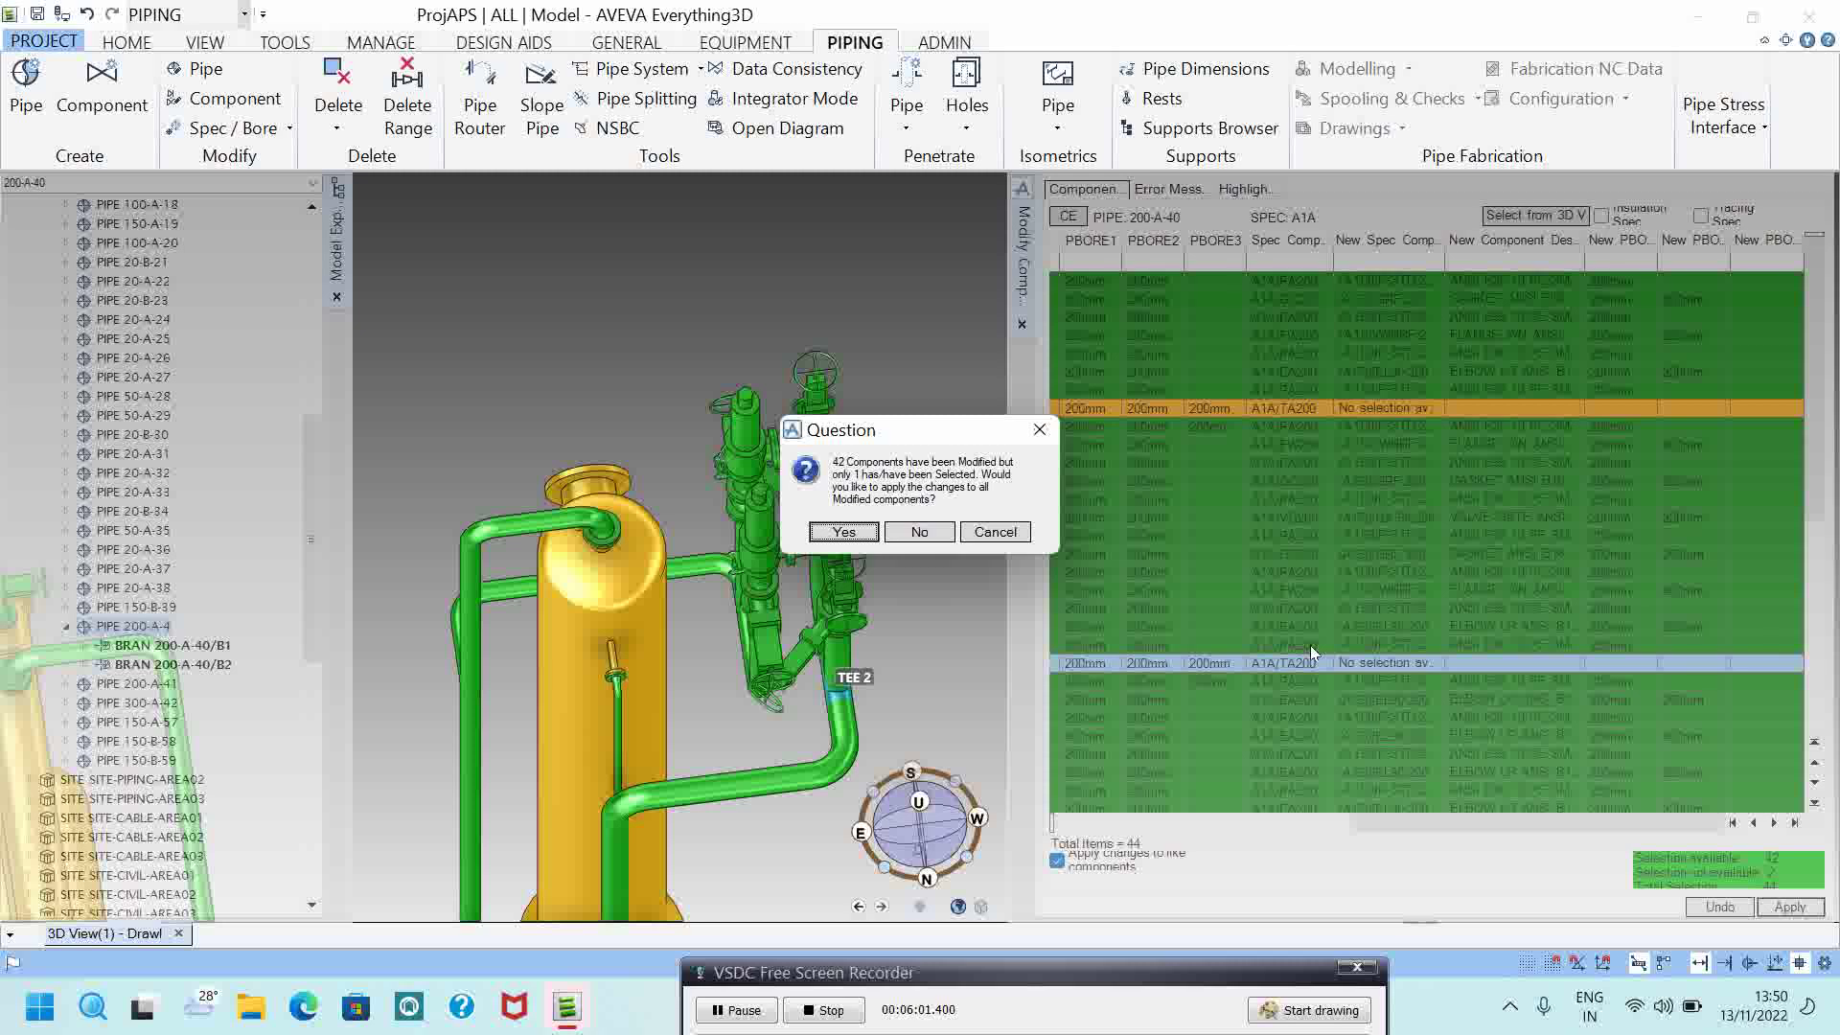
click(828, 533)
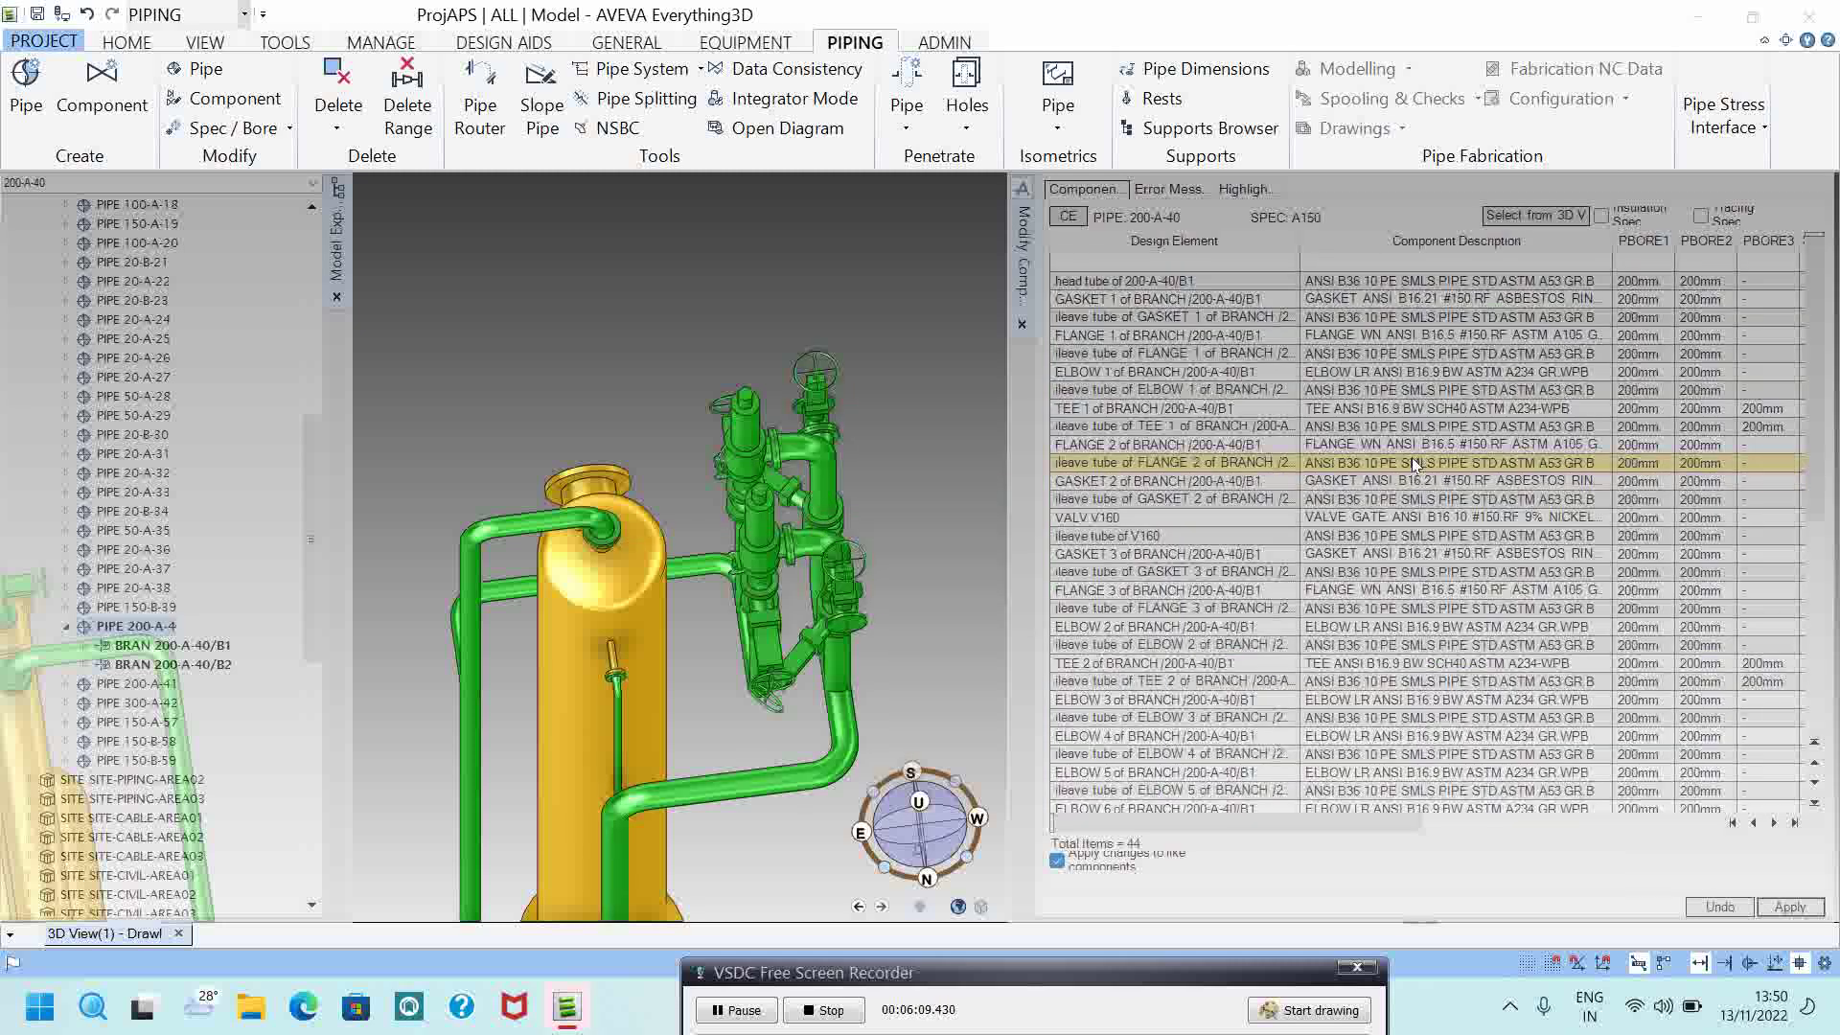
Step: Try to change TEE 2's specification to A150 with the reset set to Pipe and Branches
drag(1292, 816, 1475, 816)
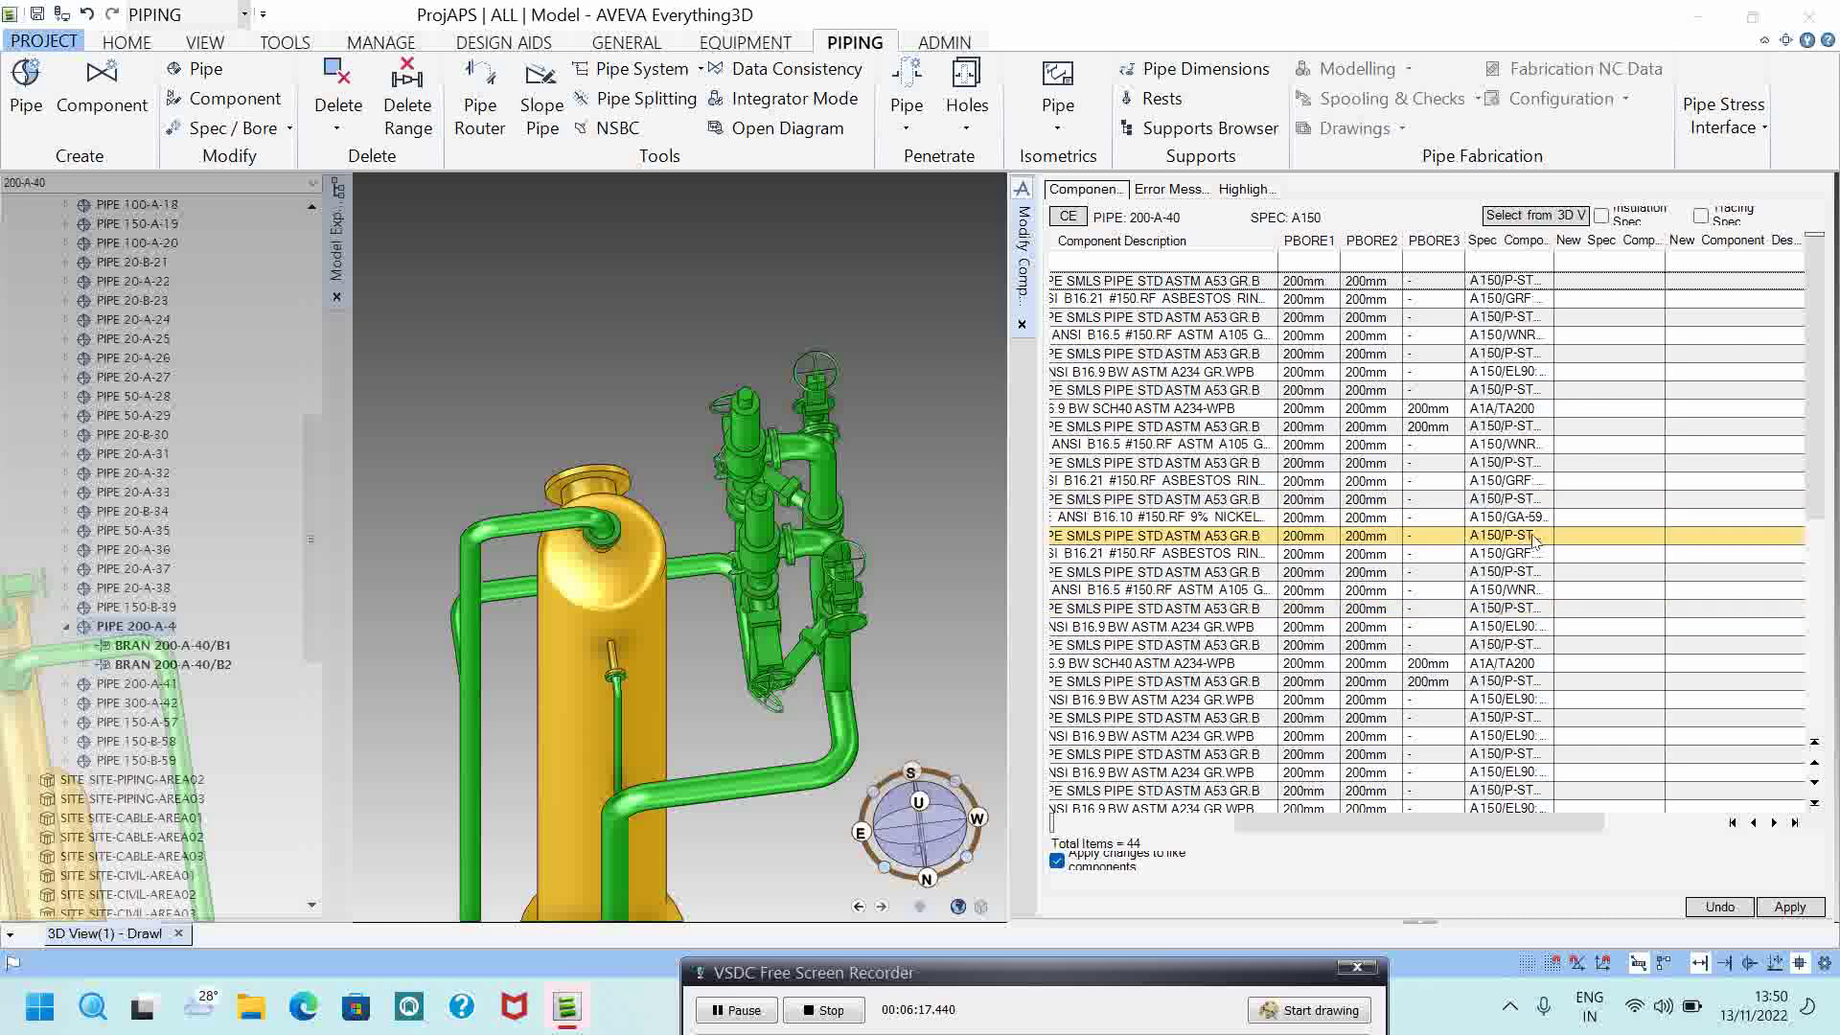
click(1522, 665)
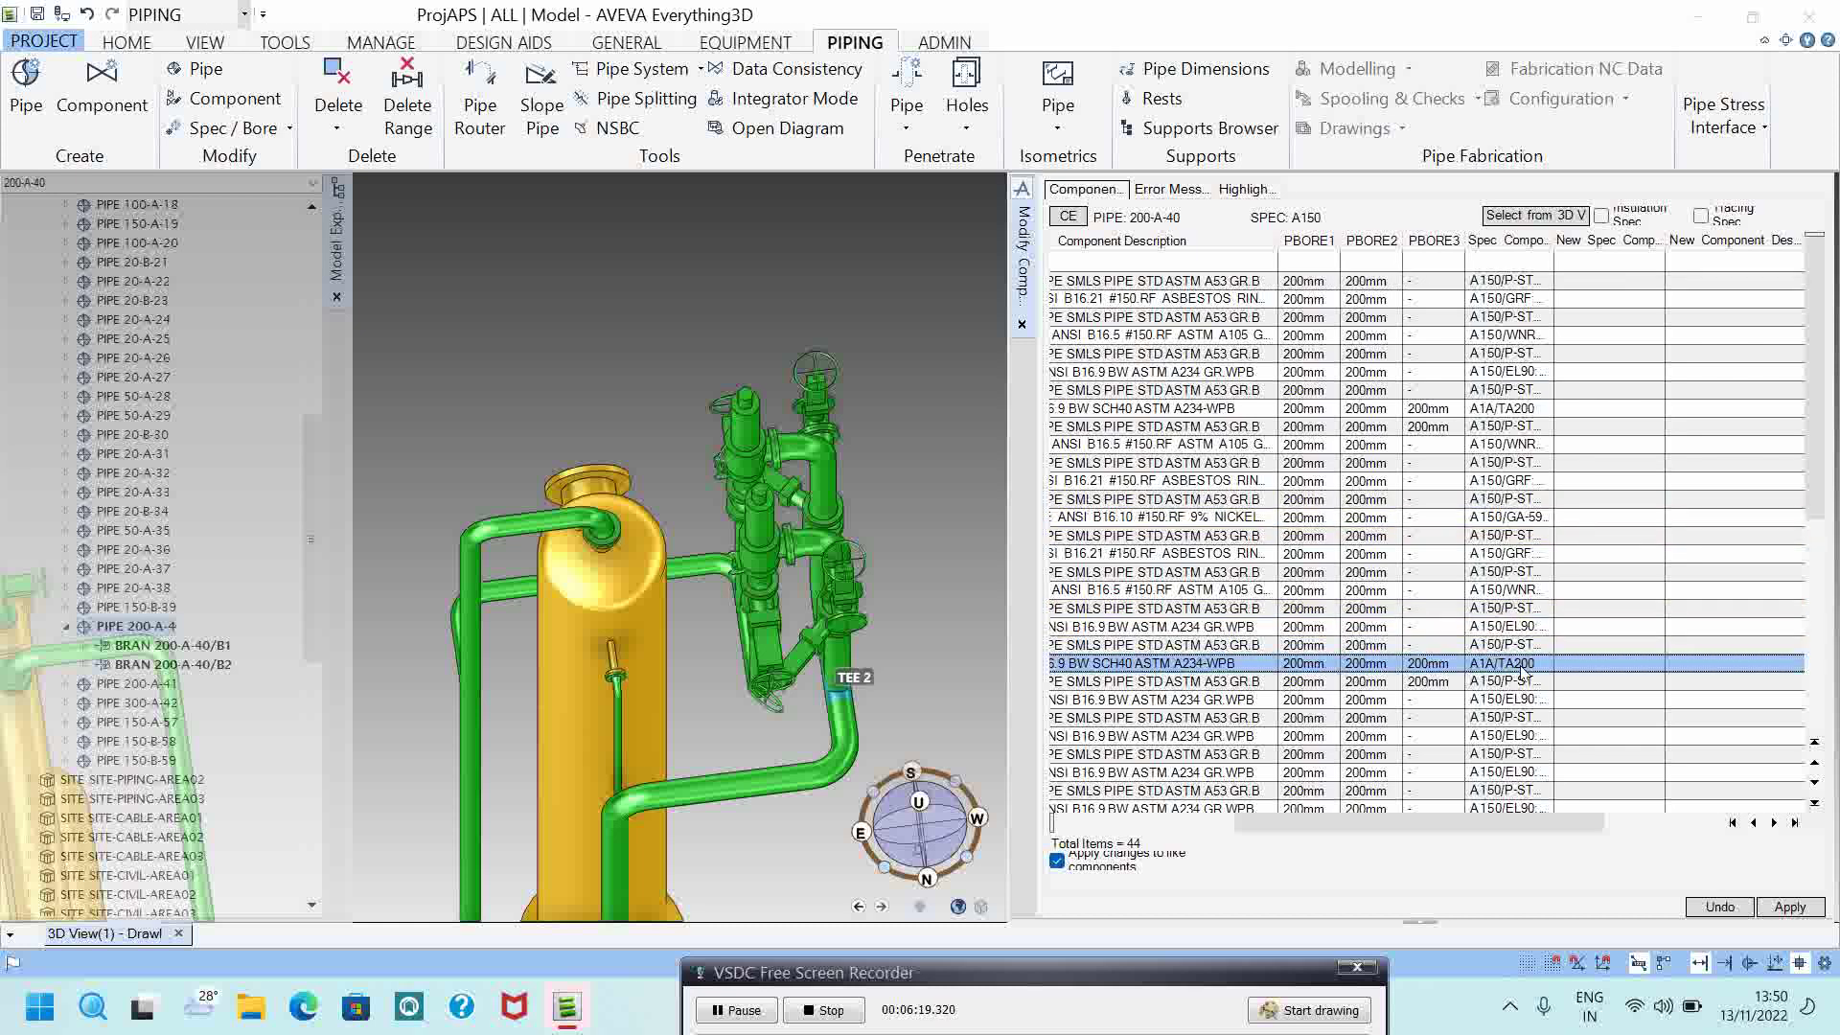
right_click(1525, 671)
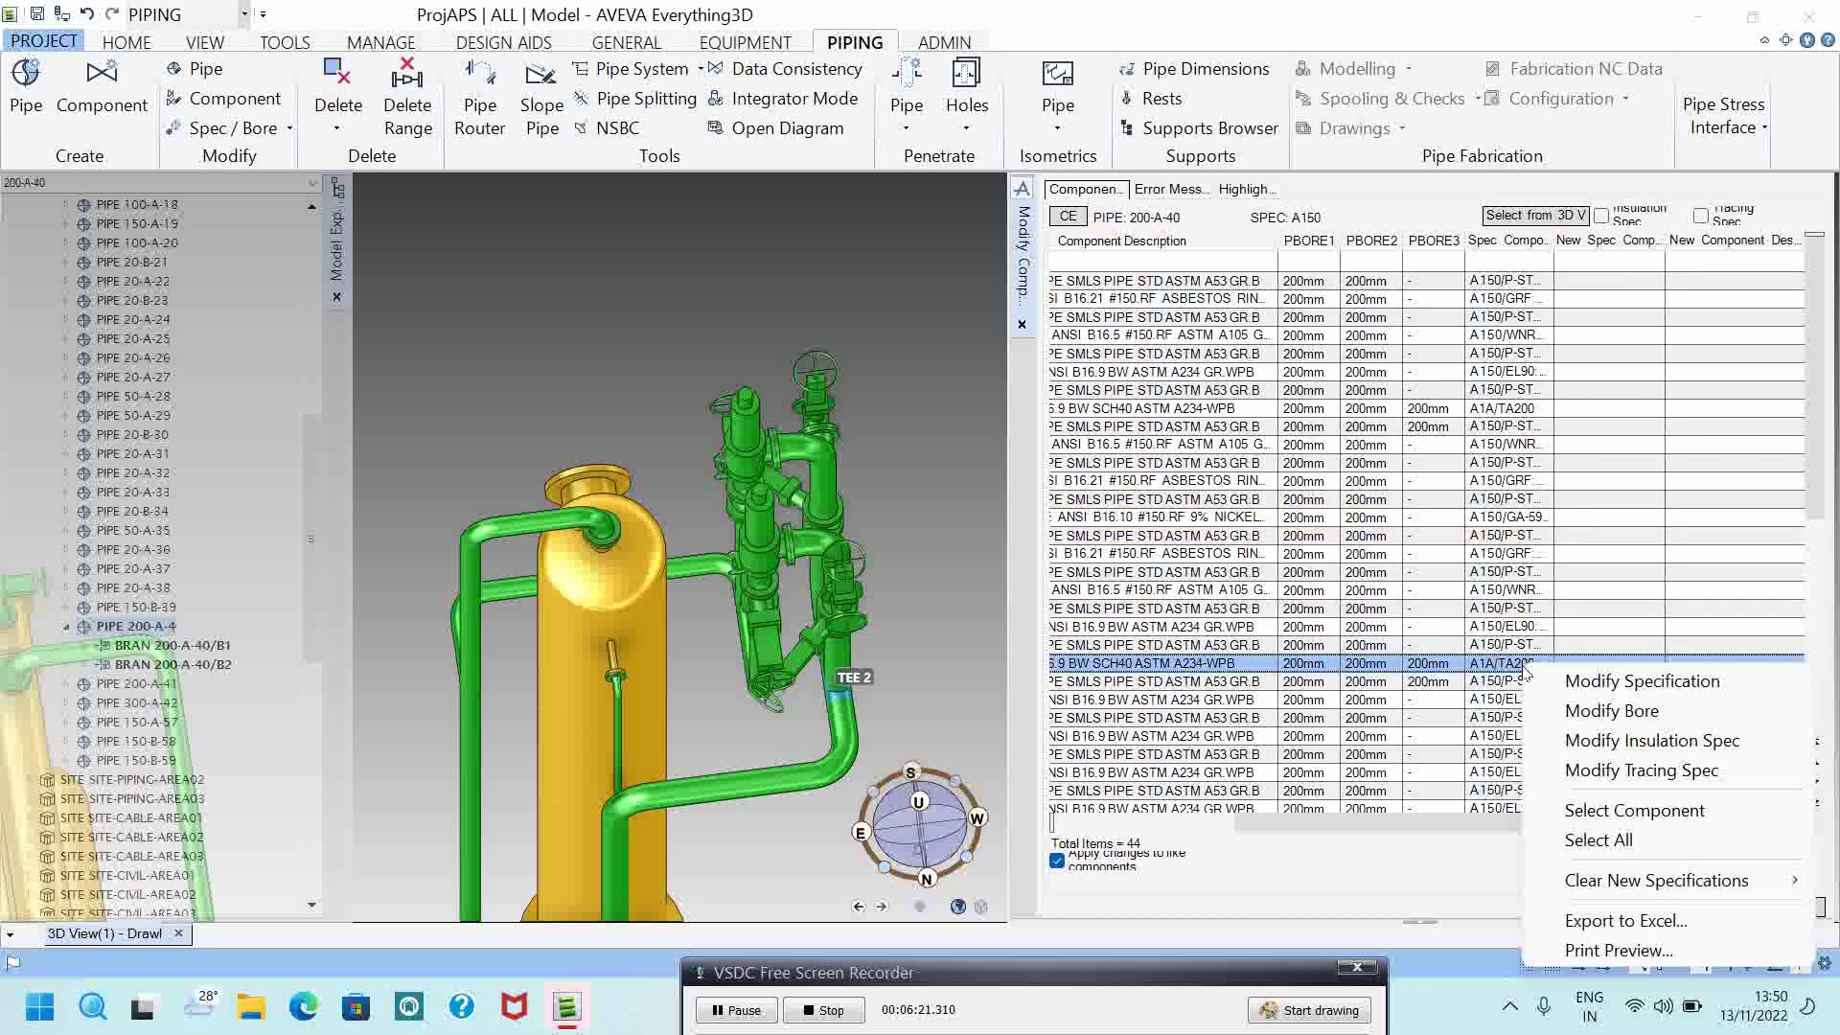
click(1564, 676)
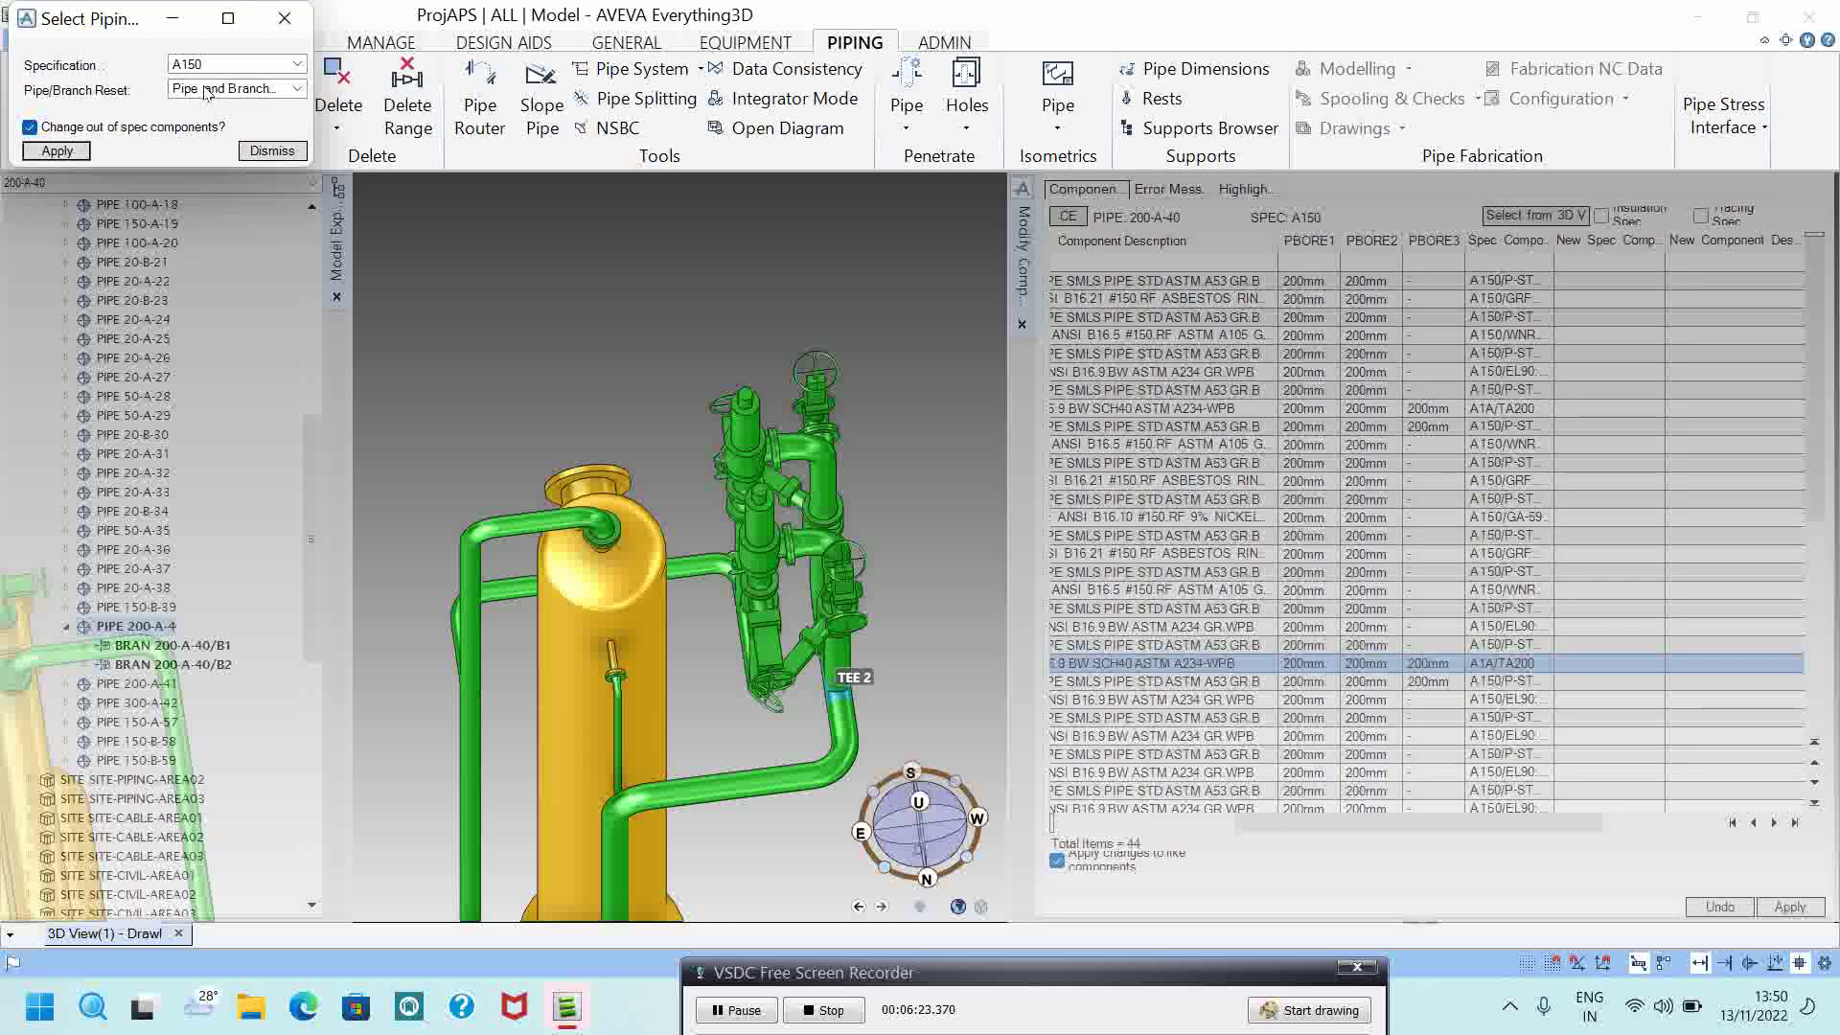
click(220, 89)
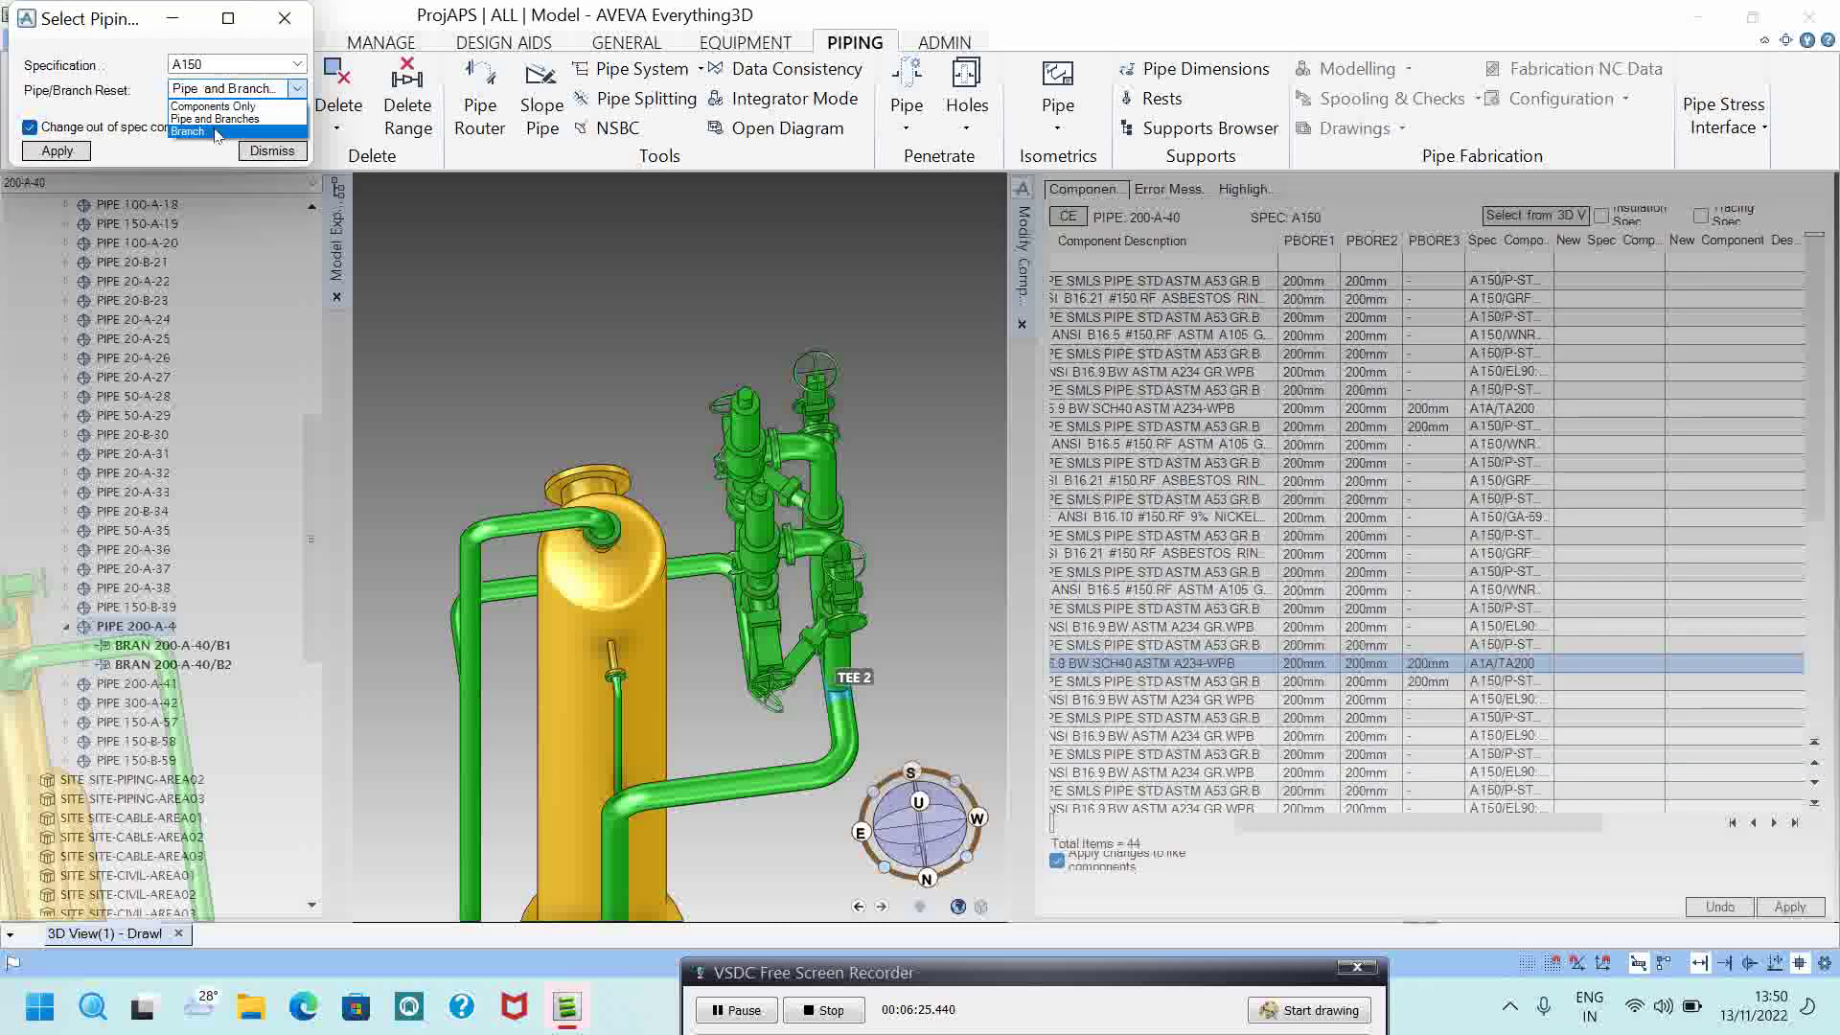
click(211, 122)
click(57, 150)
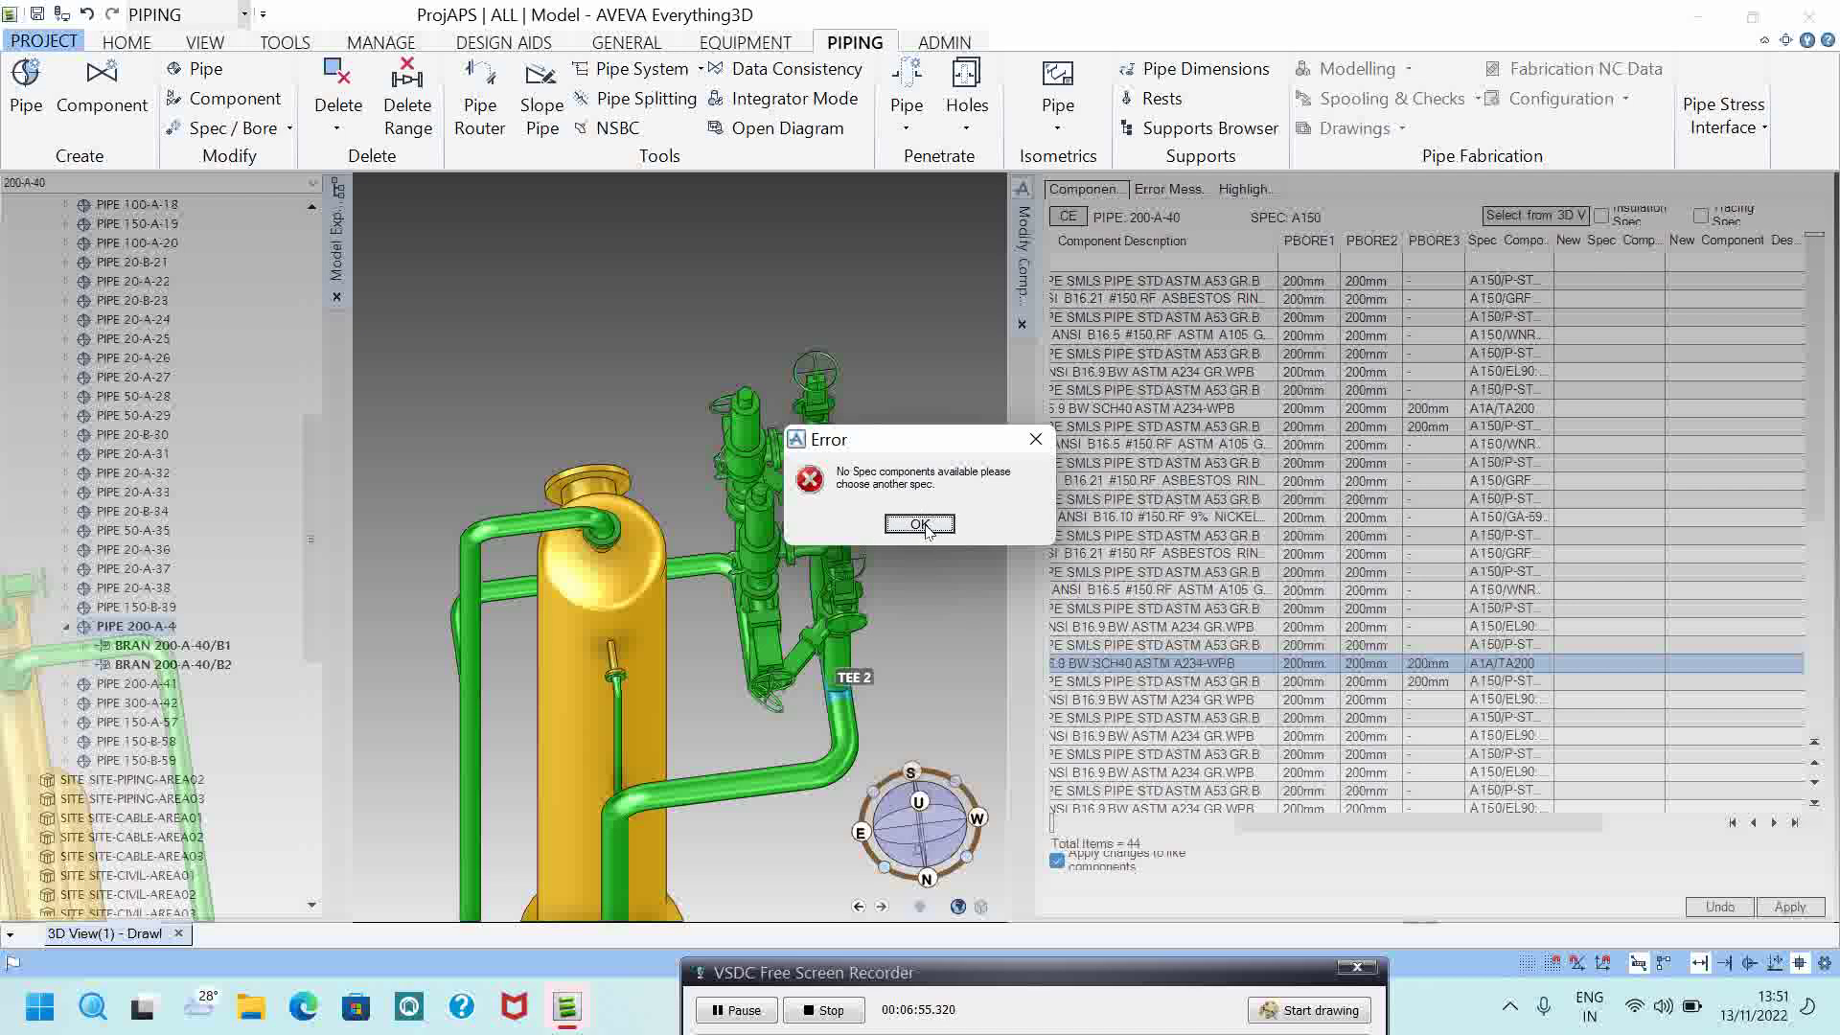
click(919, 525)
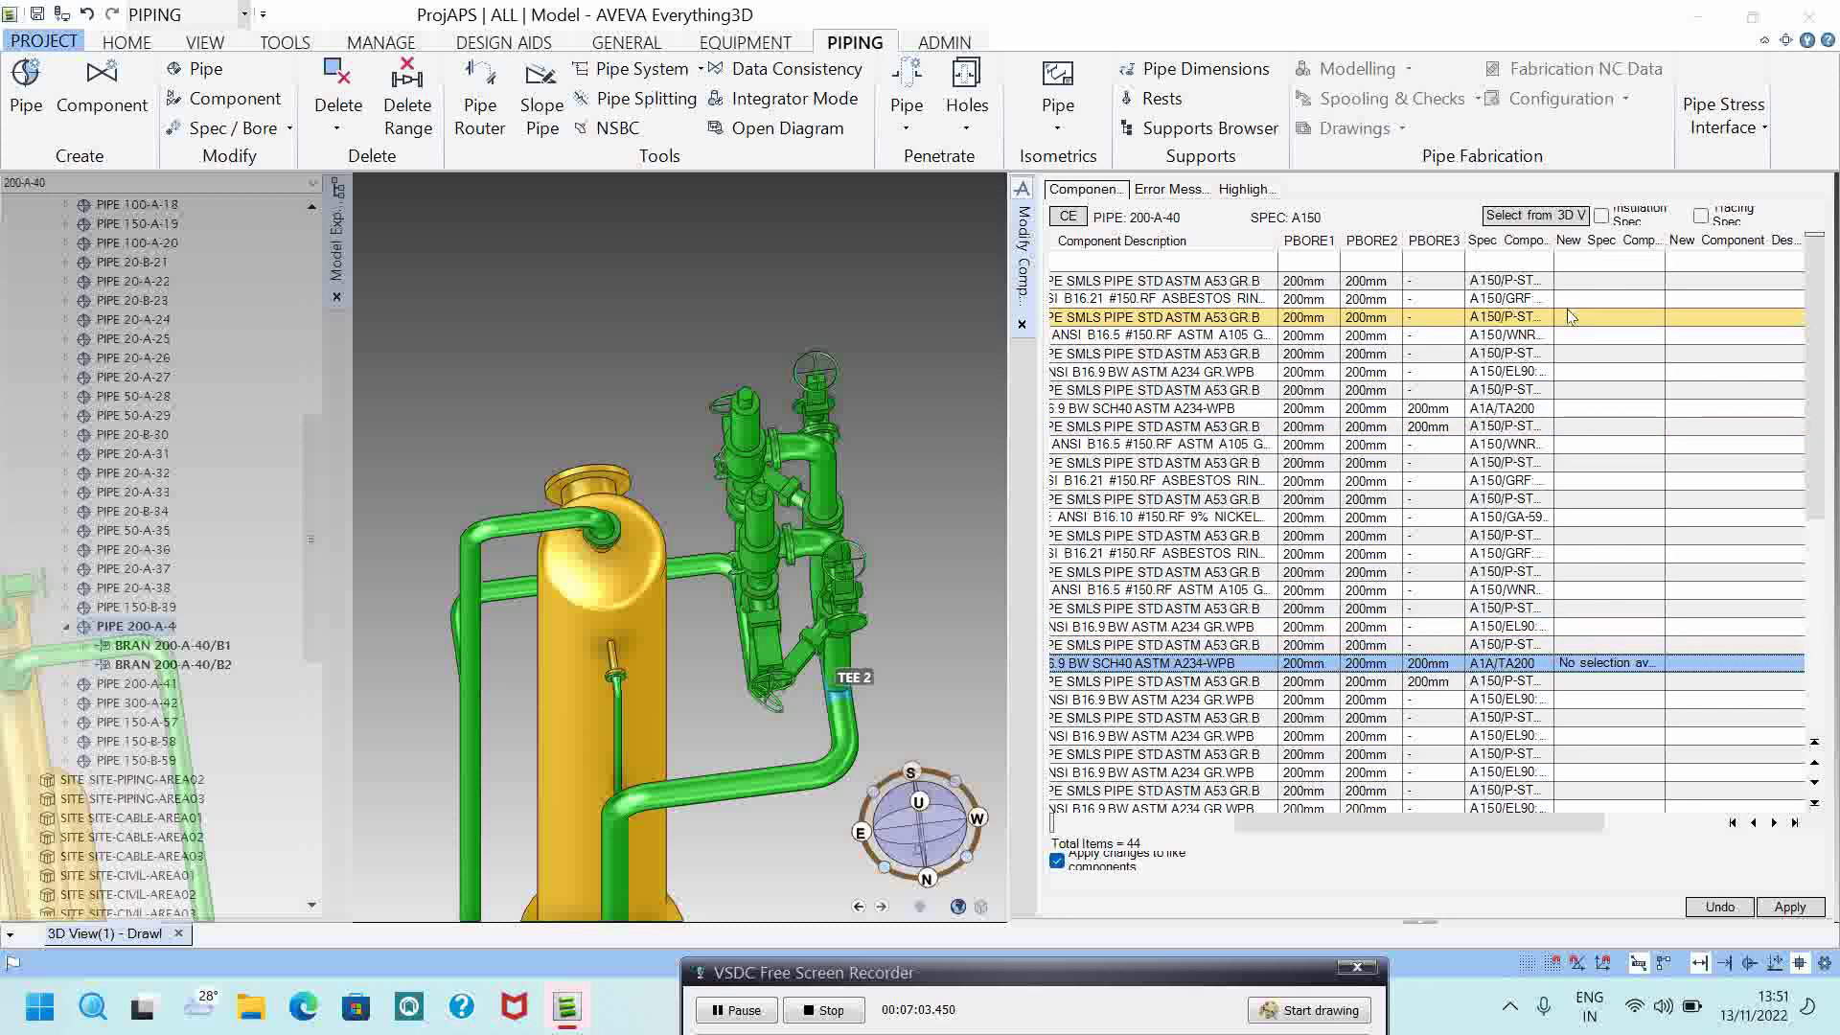
Step: Briefly show the insulation specifications in the list, and undo the applied specification change on pipe 200-A-40
click(1602, 215)
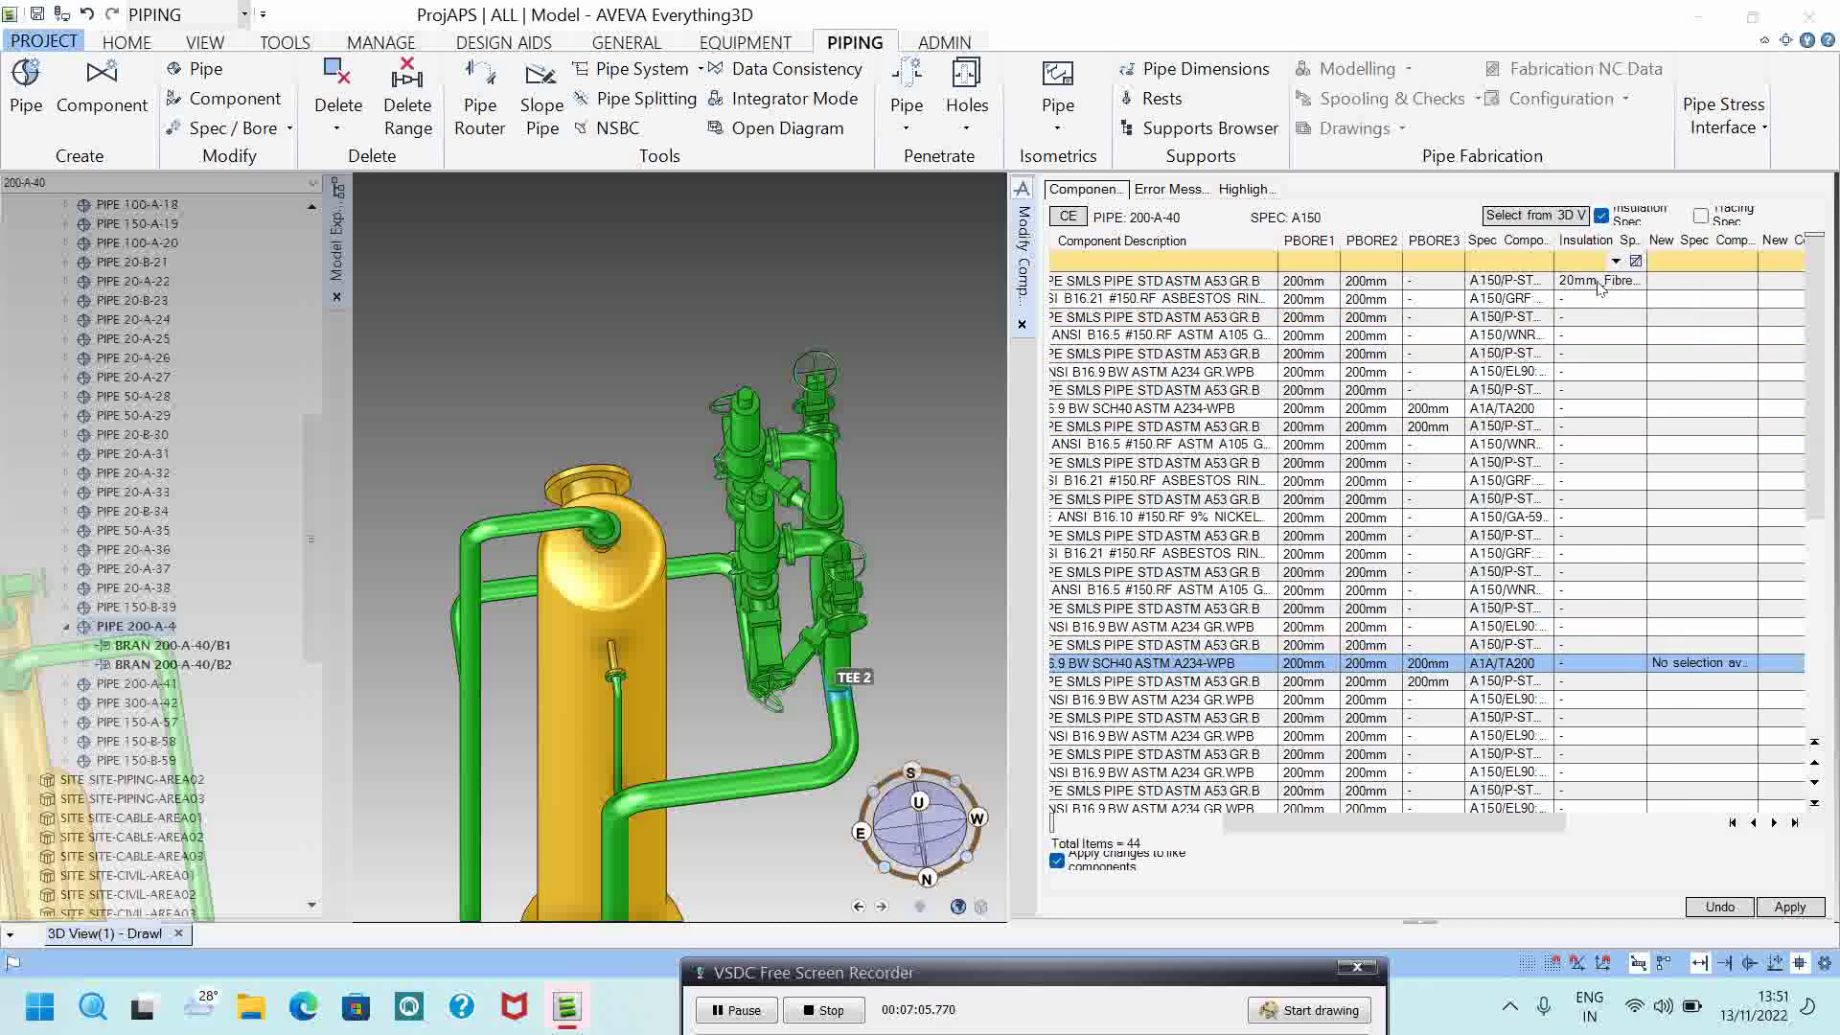
click(1602, 216)
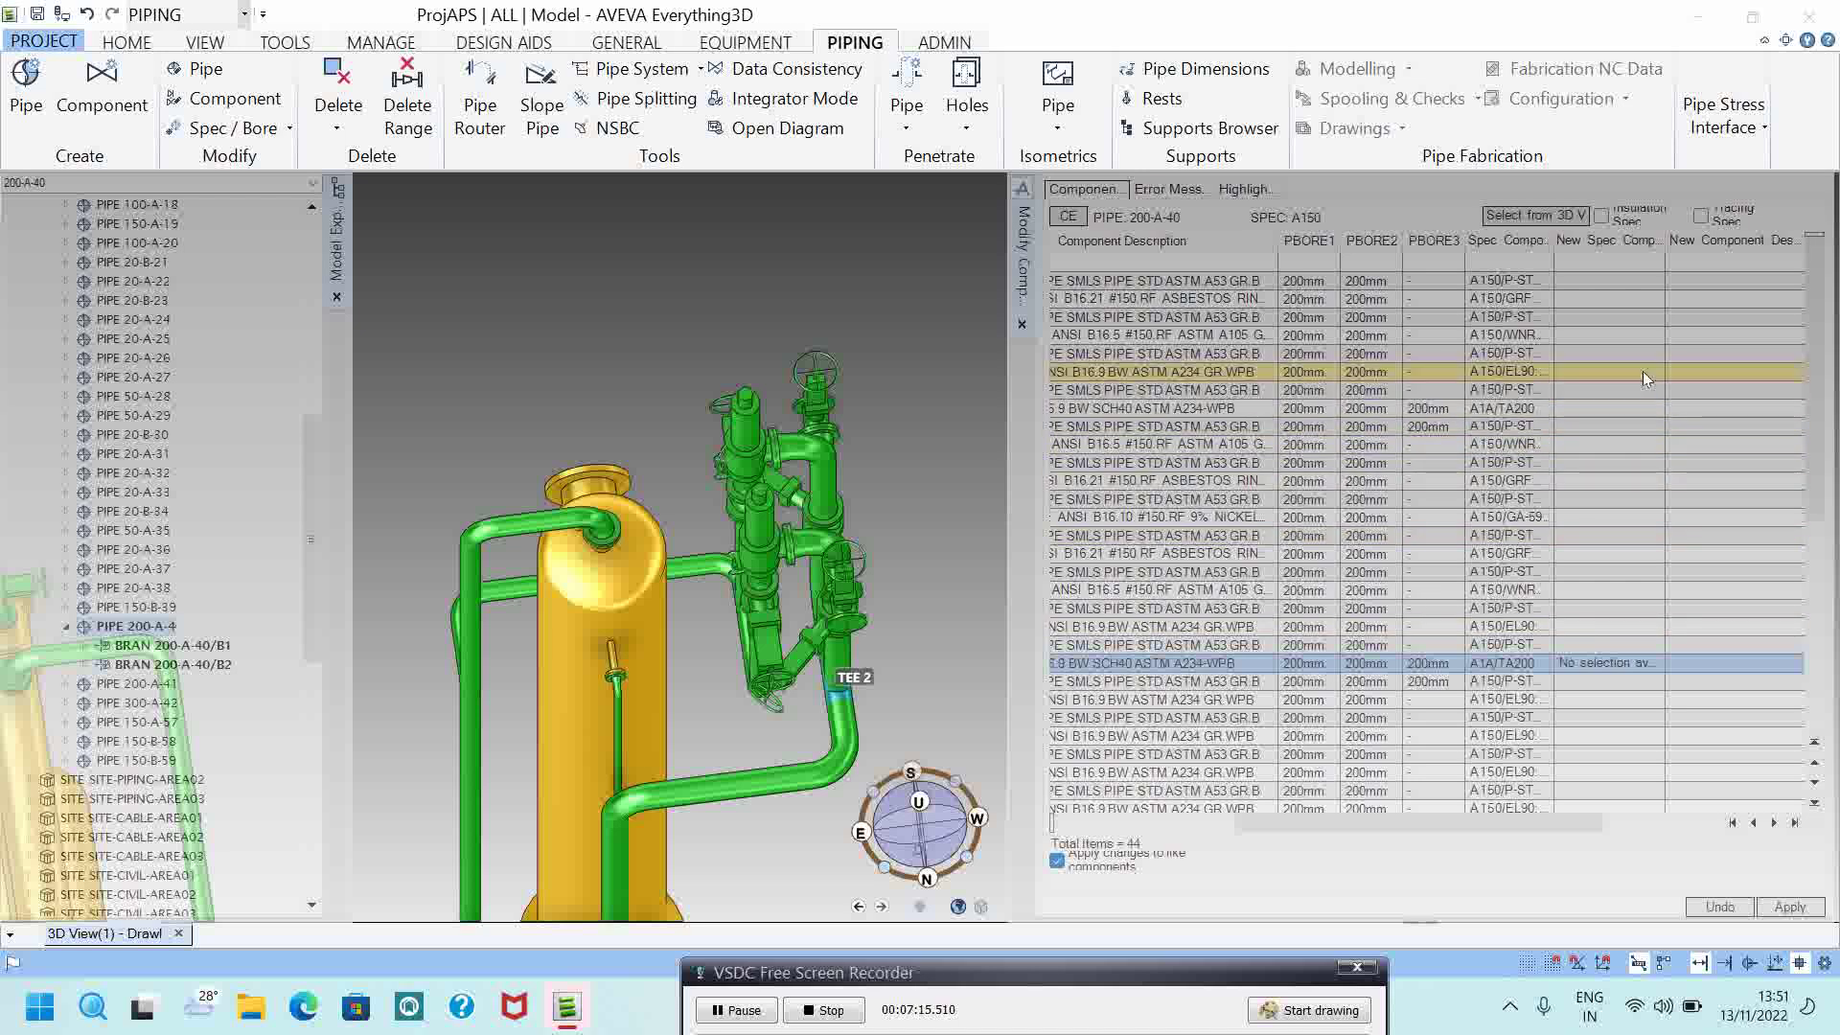
click(1730, 908)
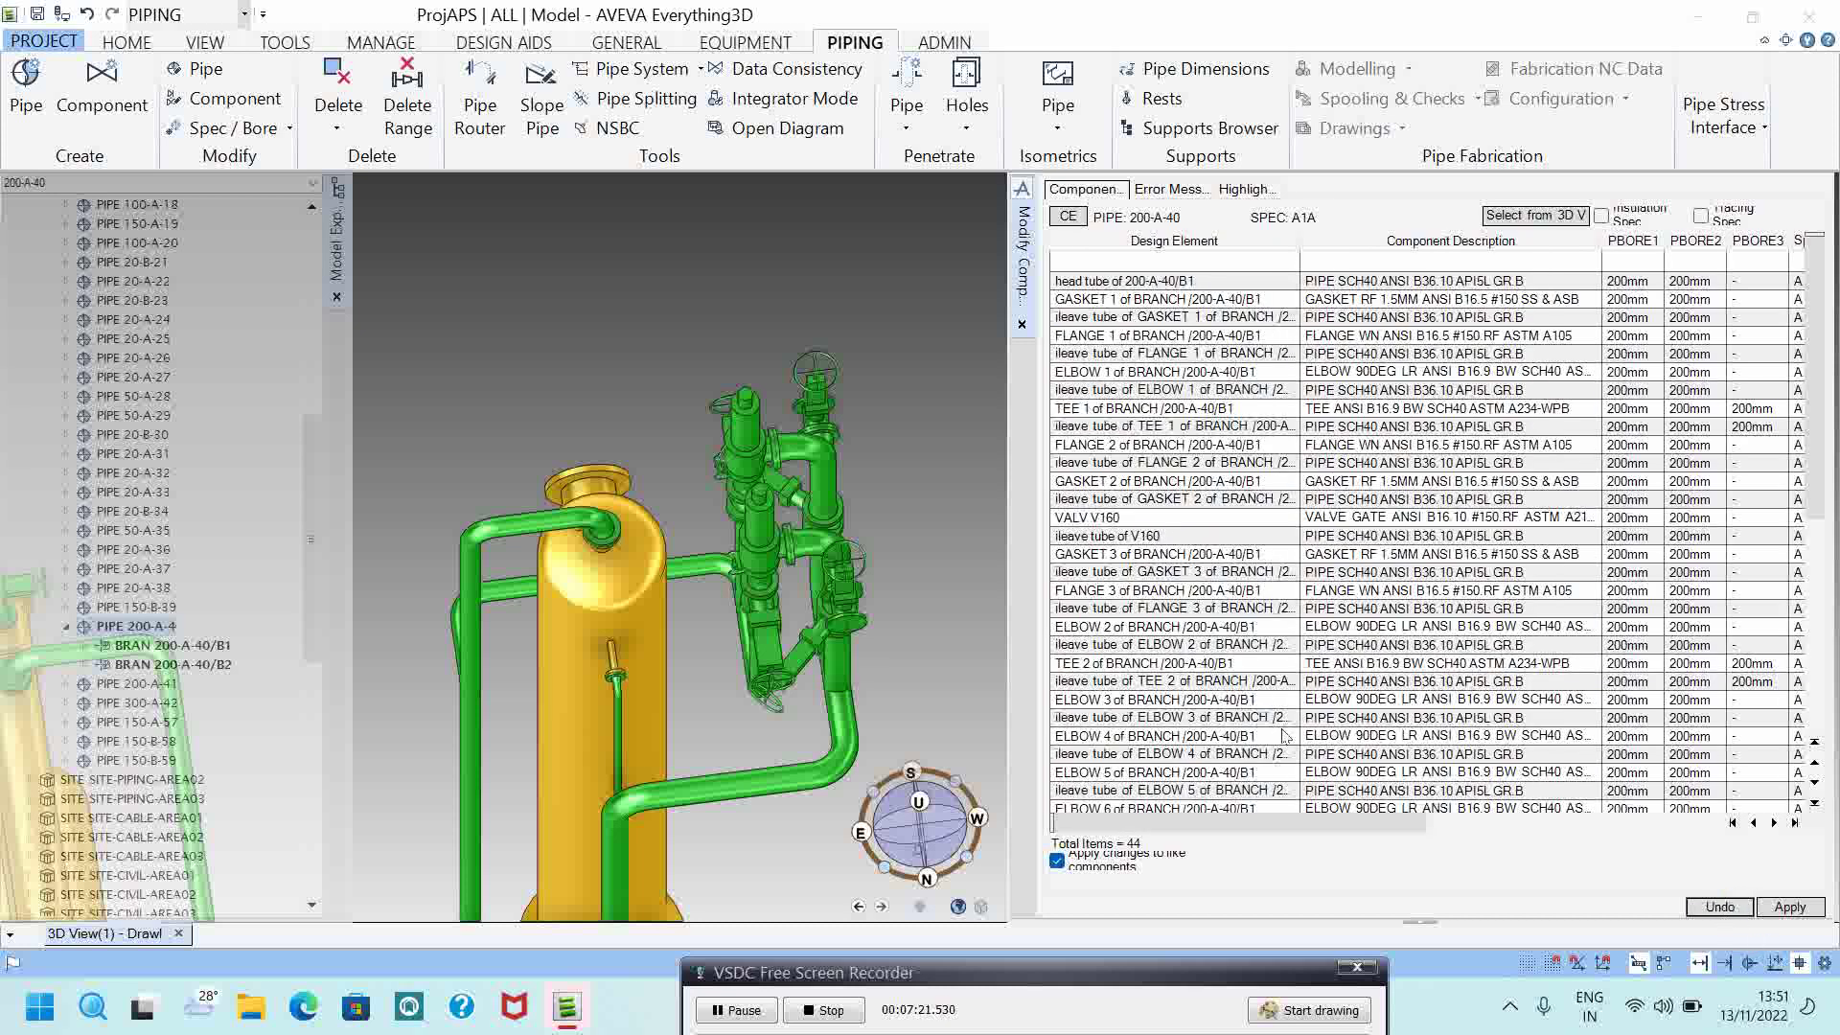
click(1022, 324)
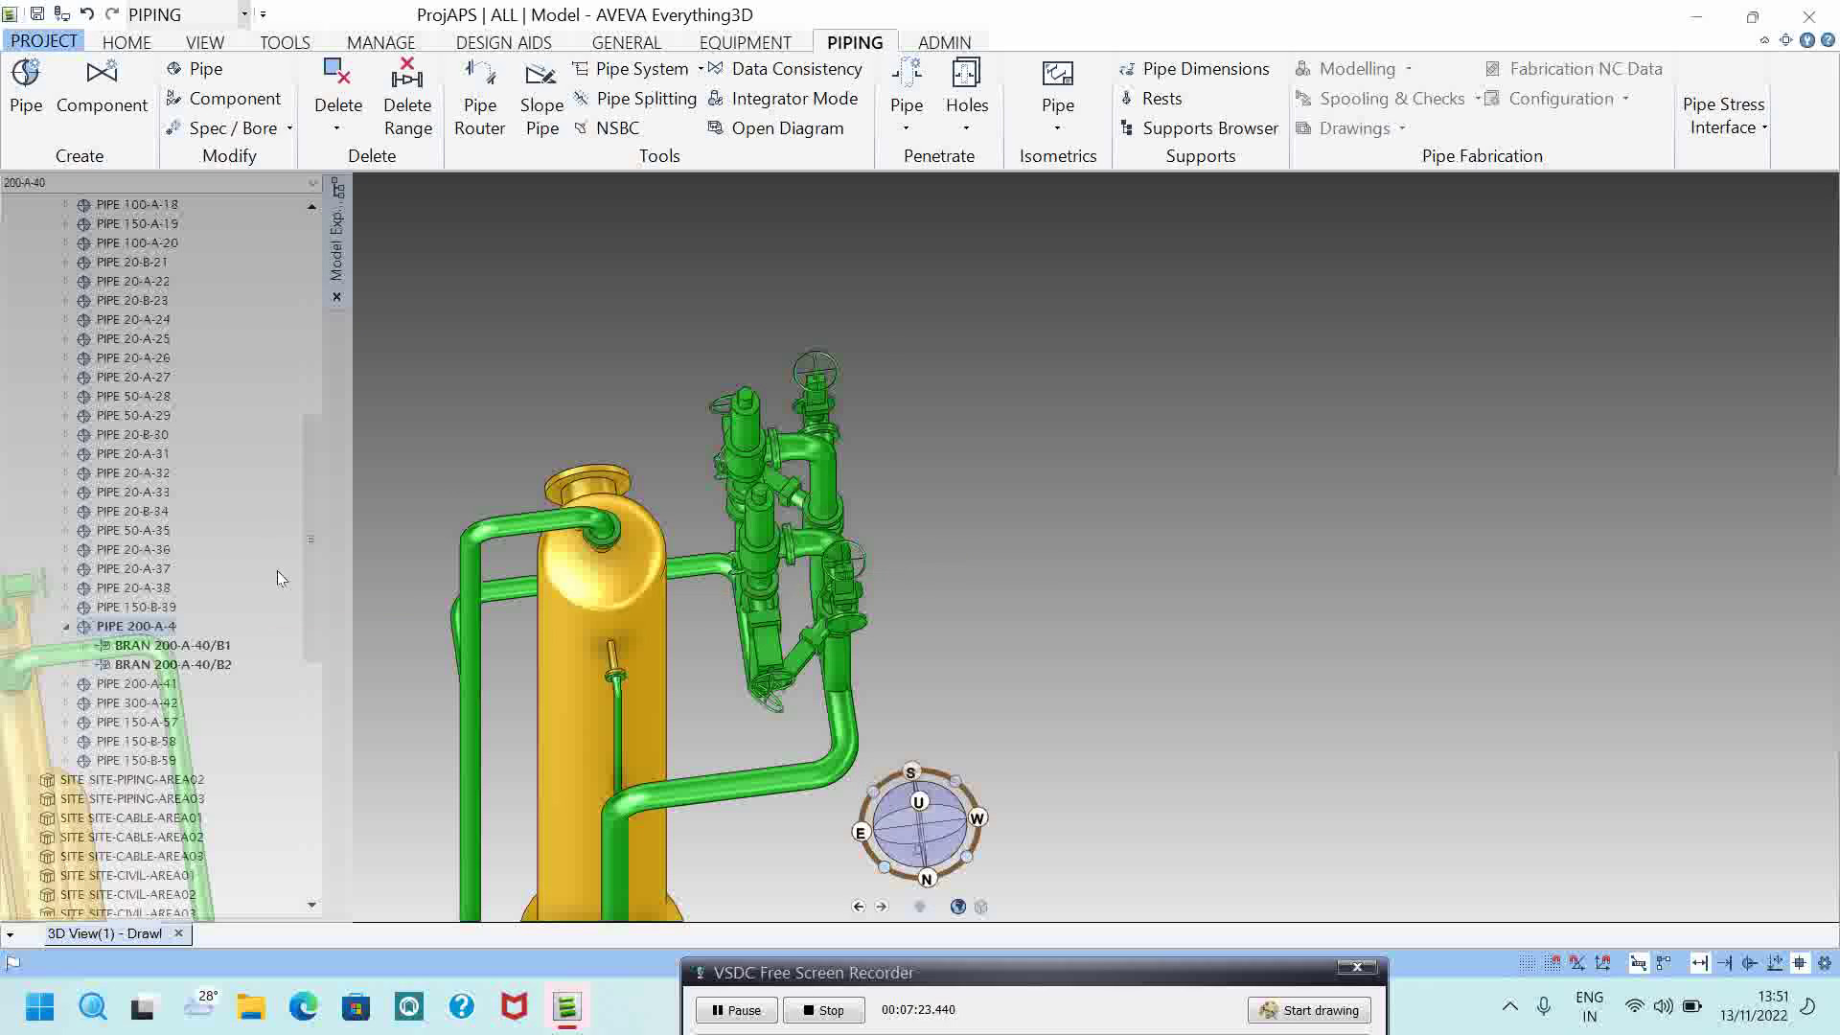
click(259, 131)
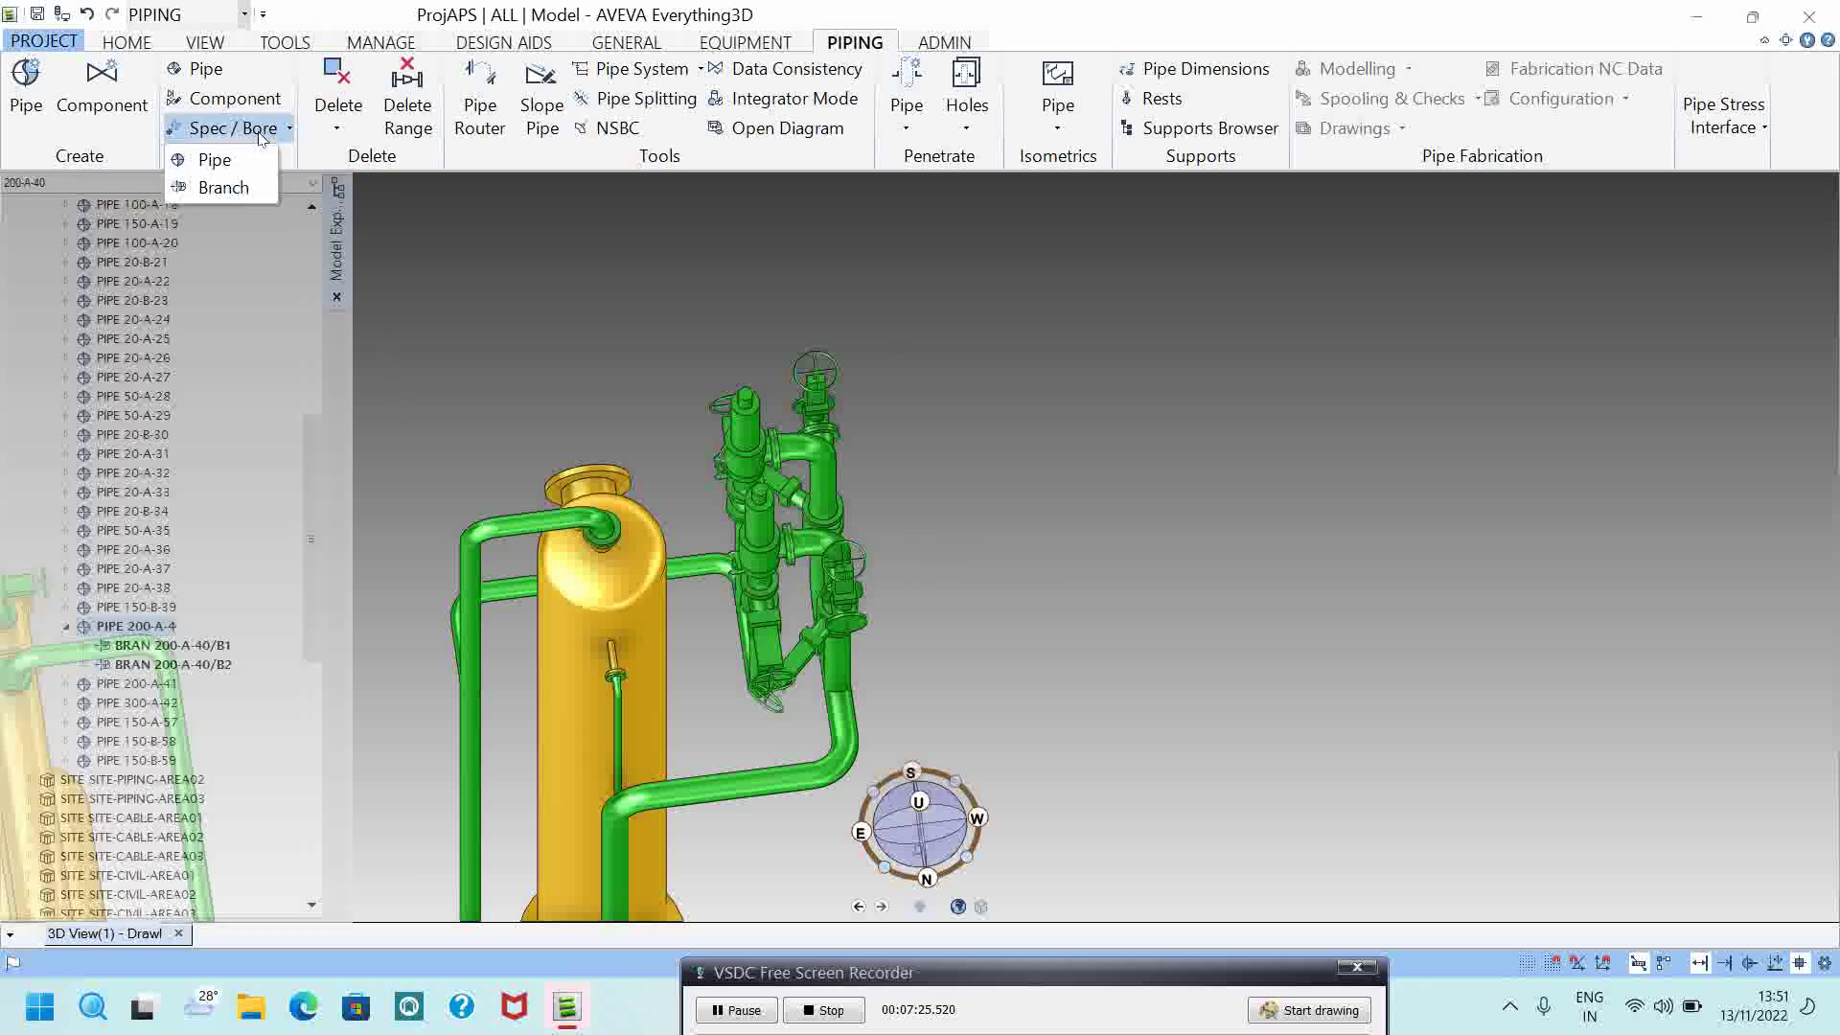
click(224, 188)
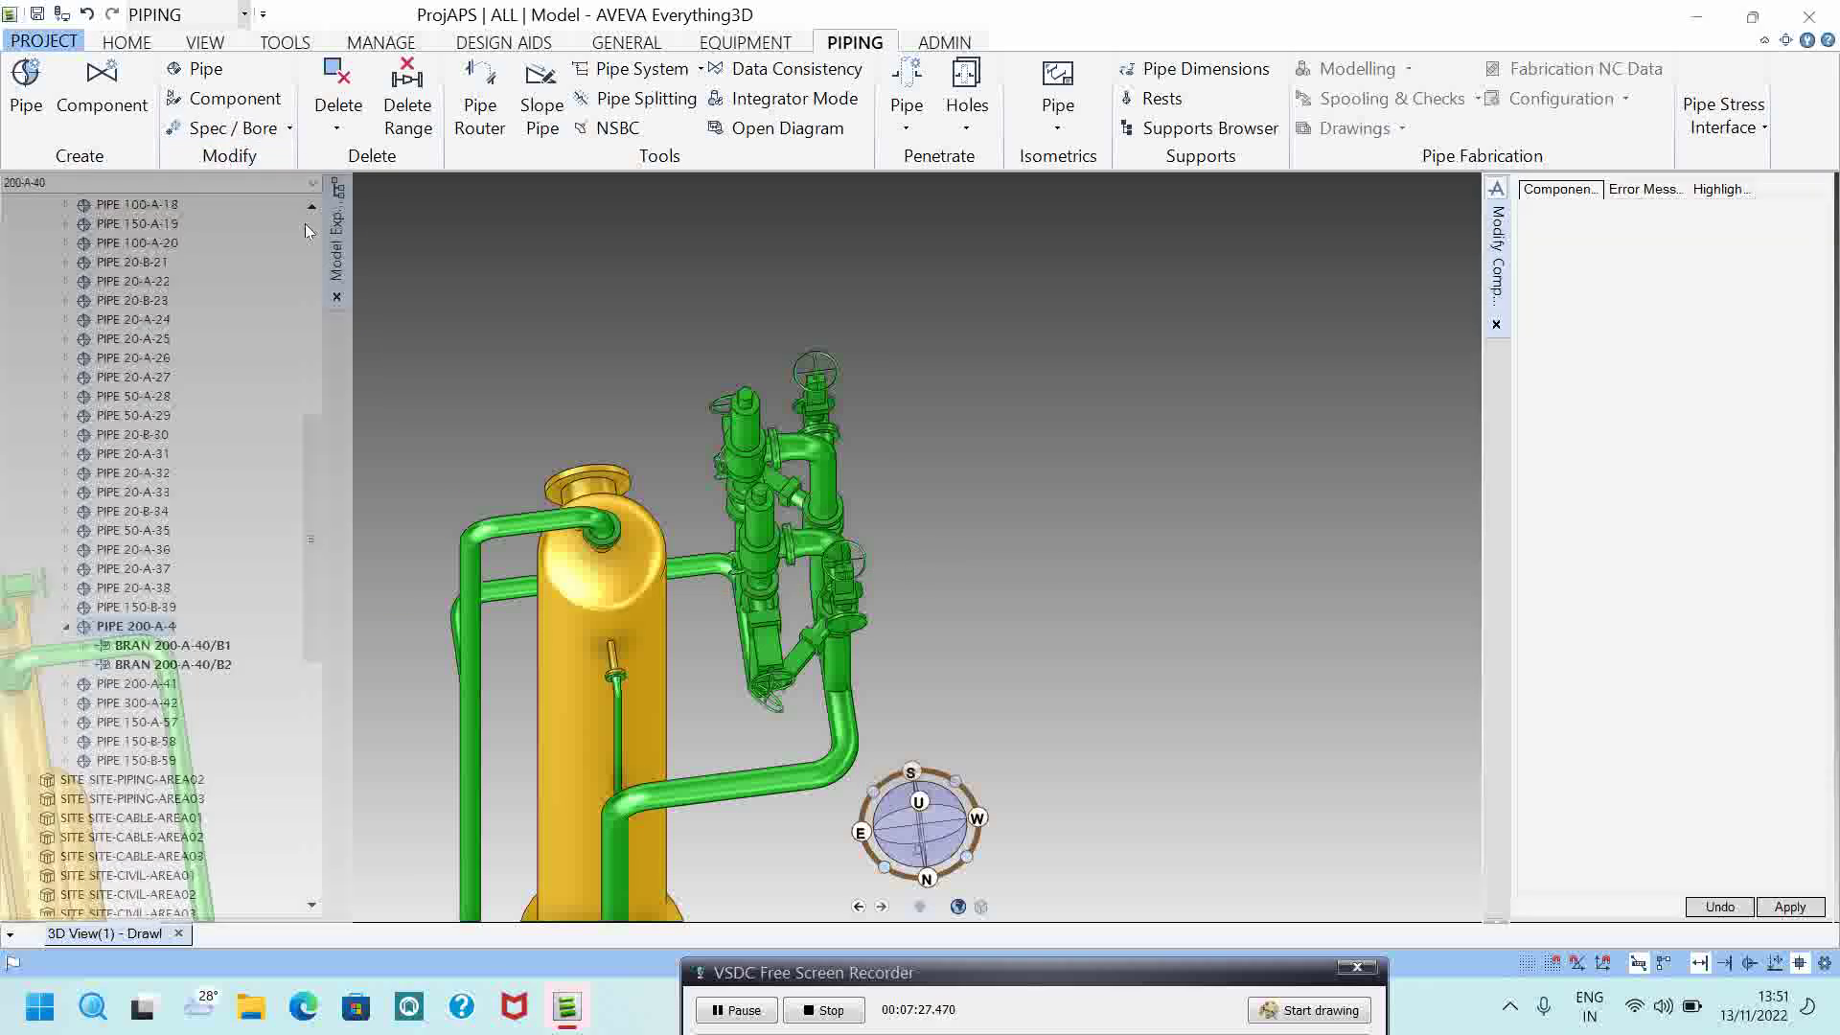
drag(1481, 579, 901, 576)
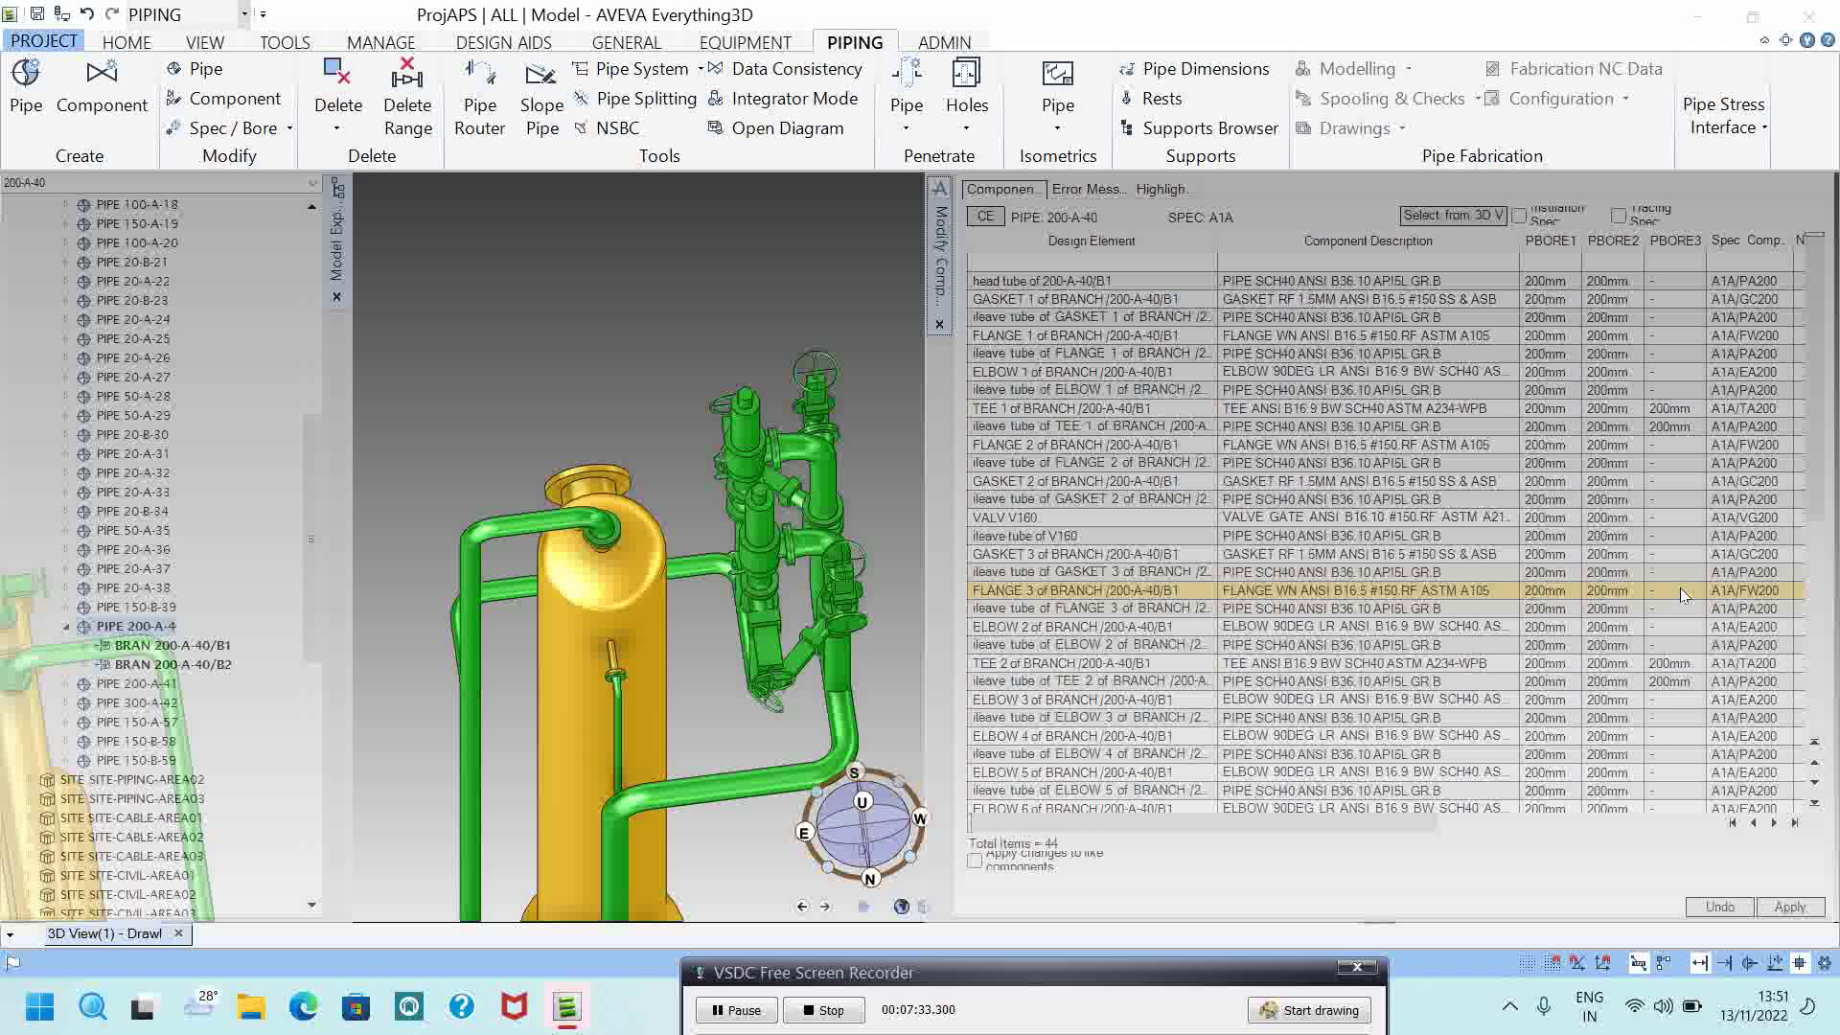
click(1713, 501)
key(ctrl+a)
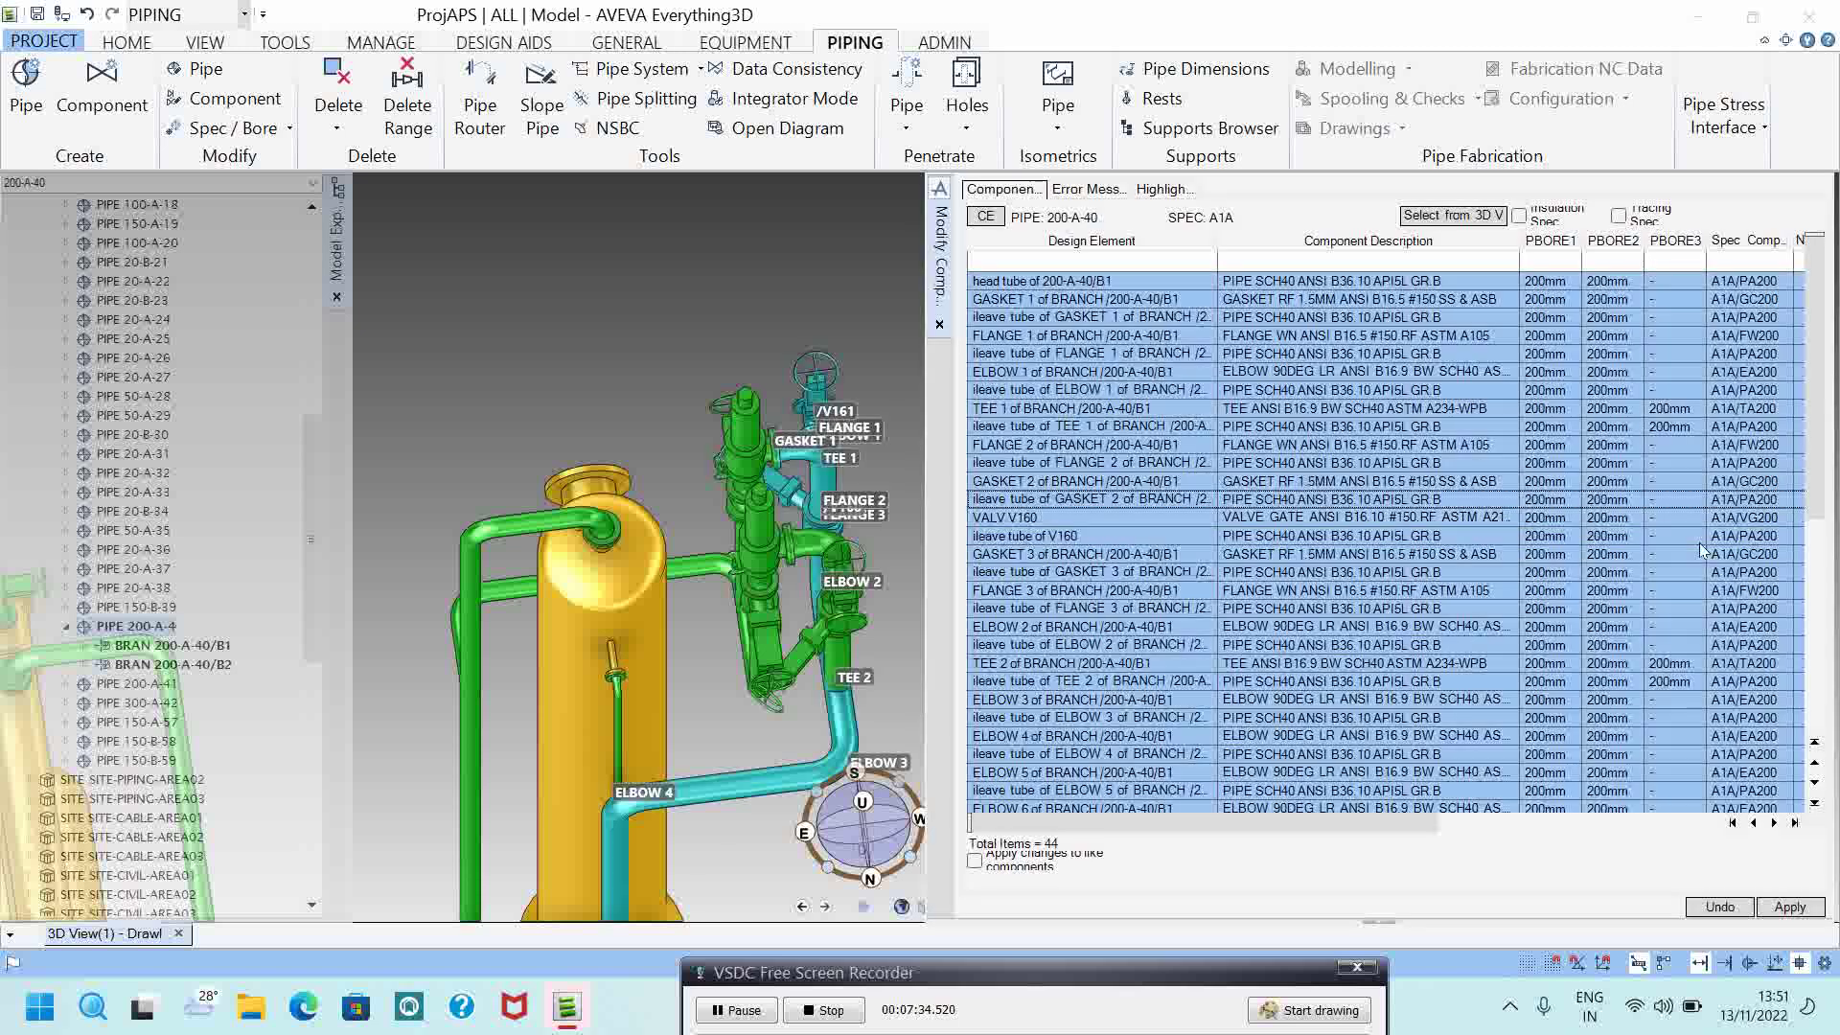
right_click(1716, 291)
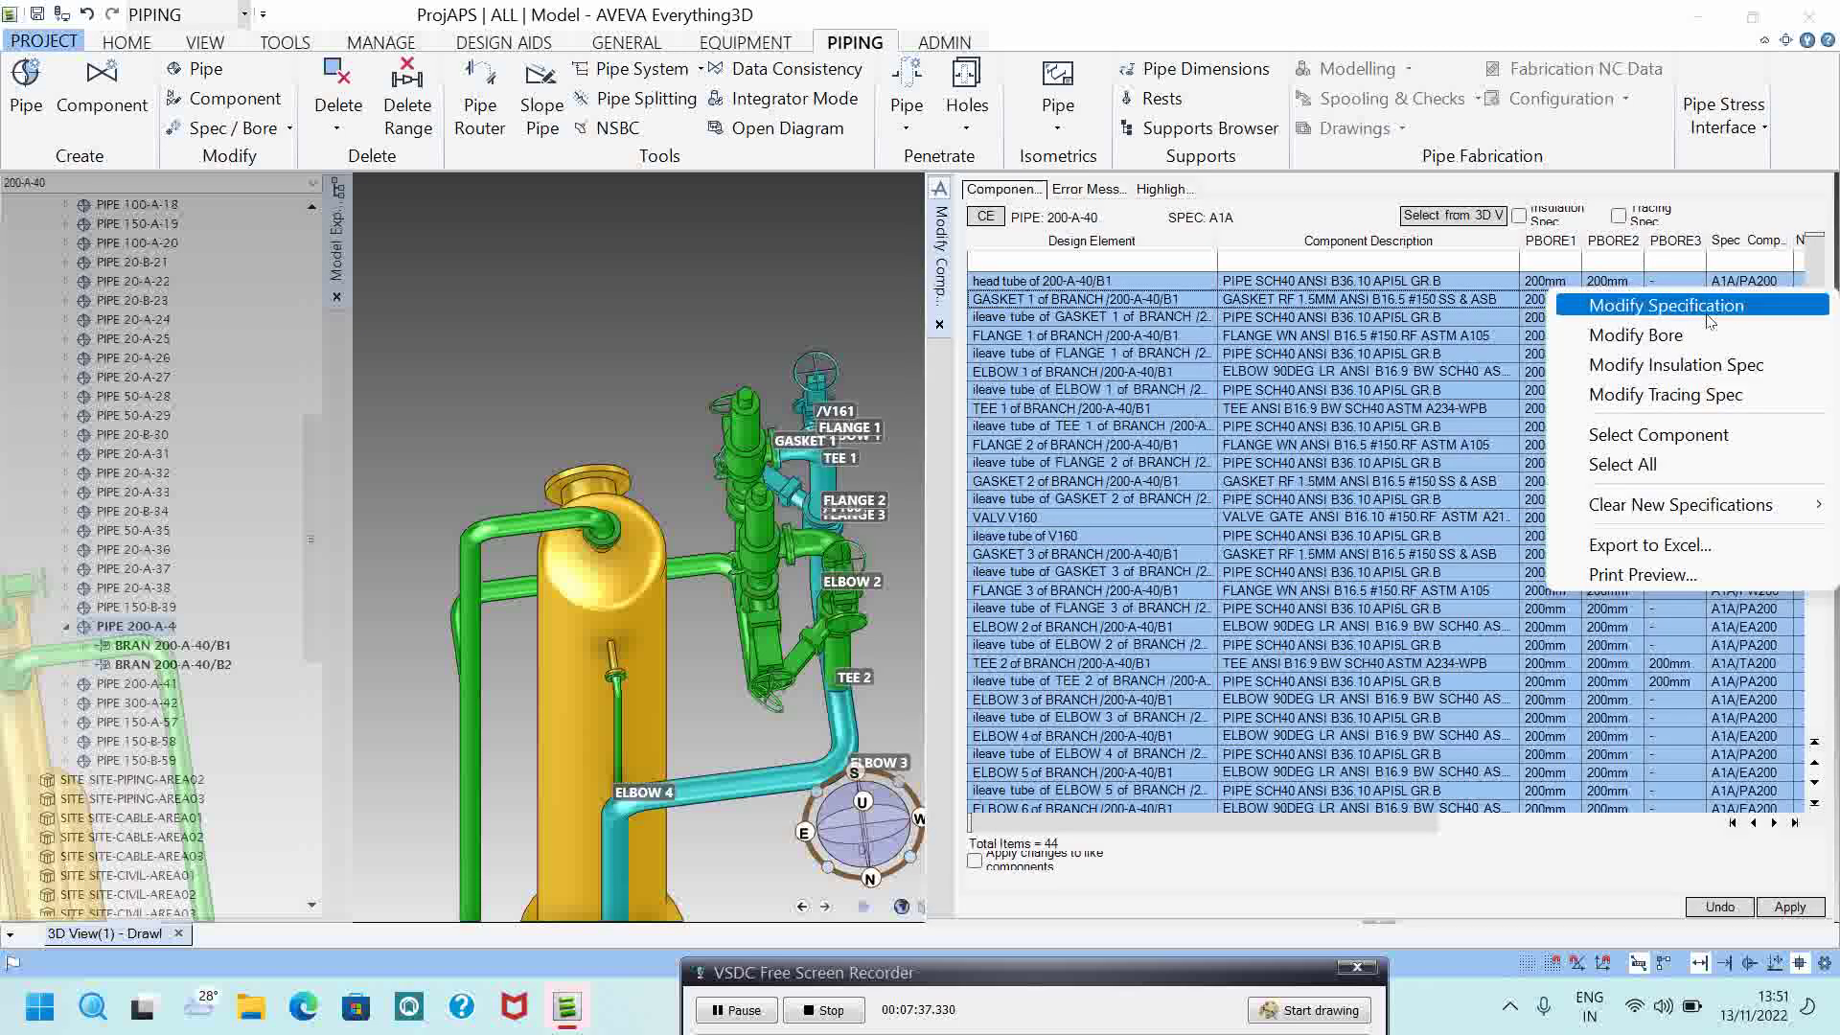
click(1707, 334)
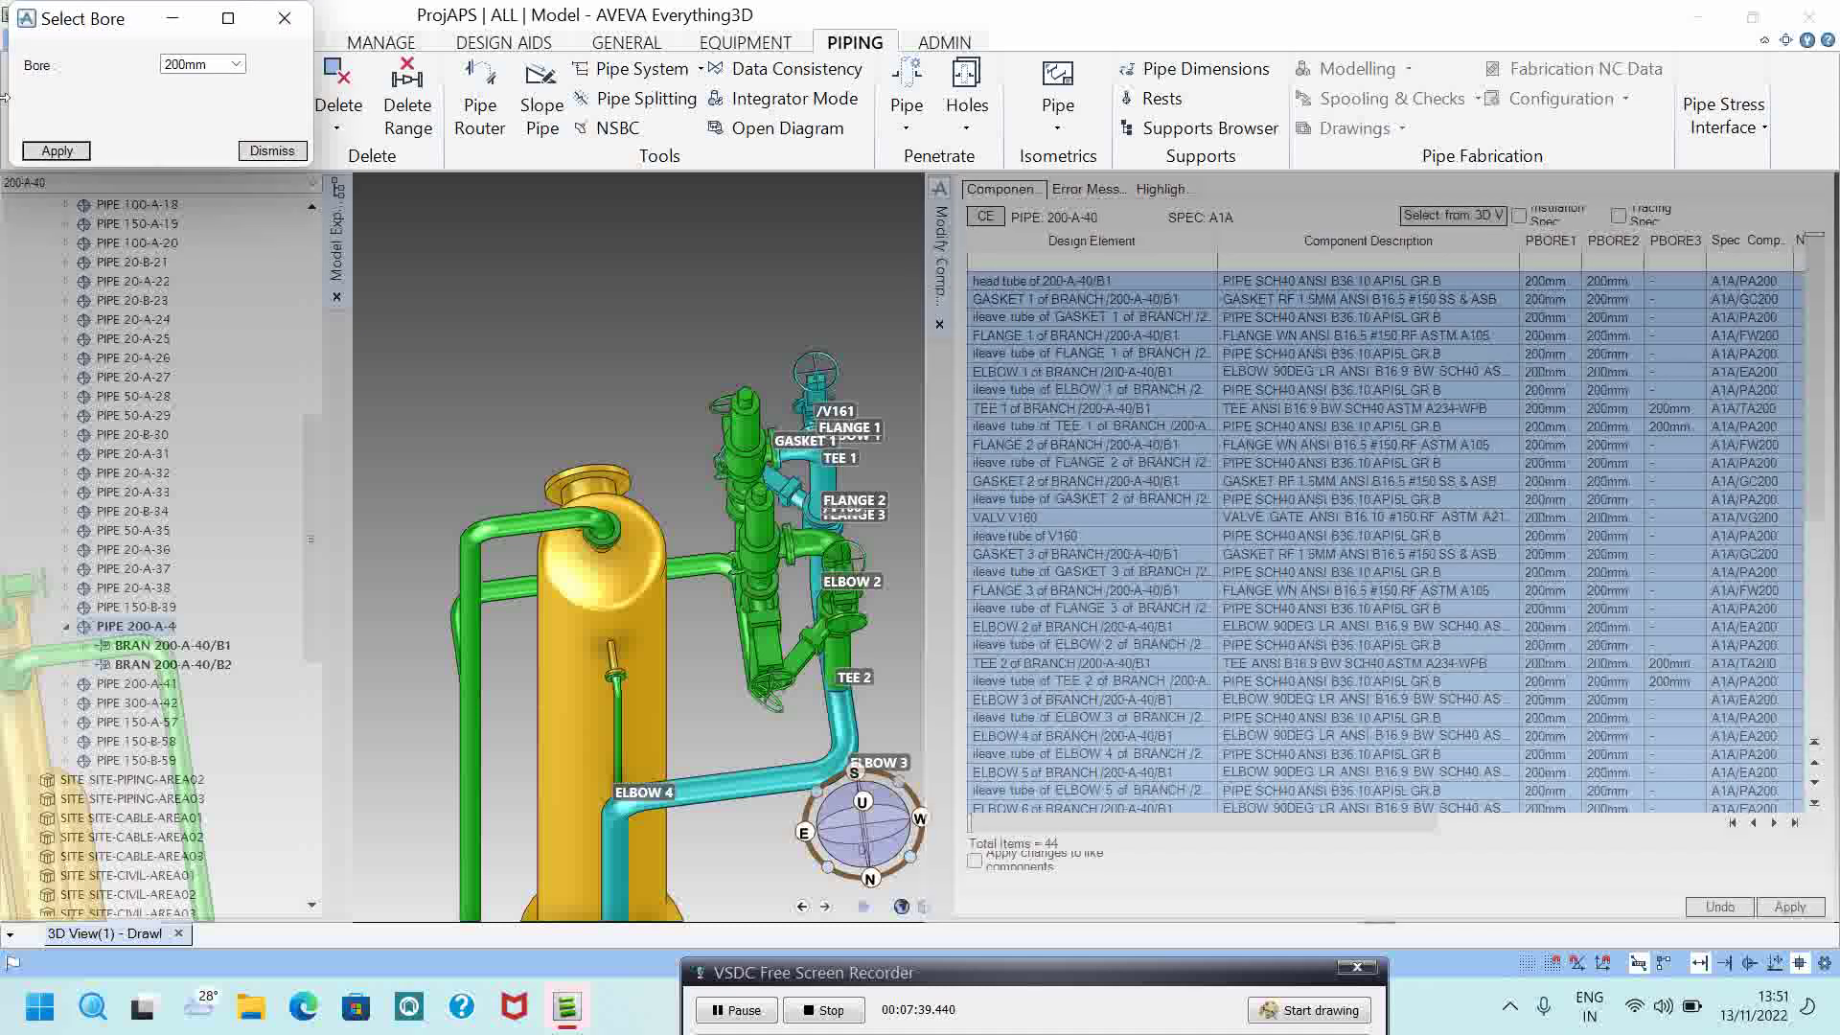
click(285, 18)
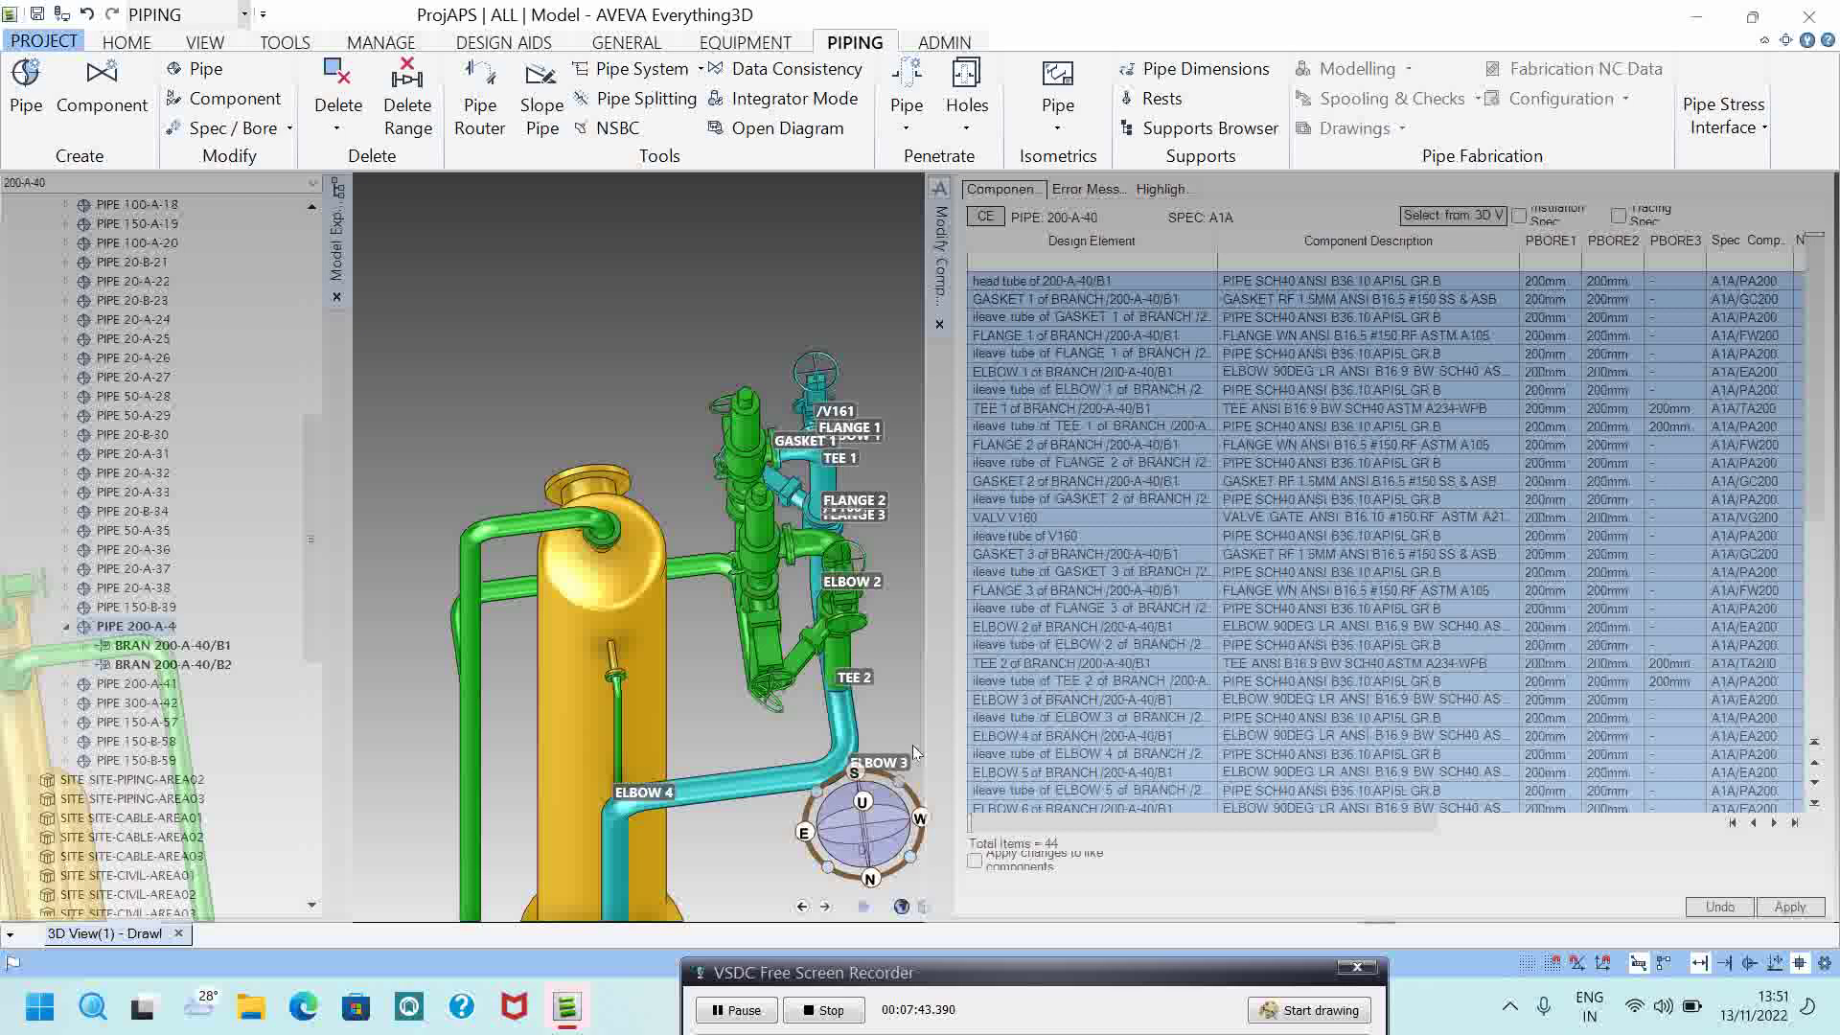
Step: Select ELBOW 3 of branch 200-A-40/B1 and query its parameters with the command Q PARA
click(832, 740)
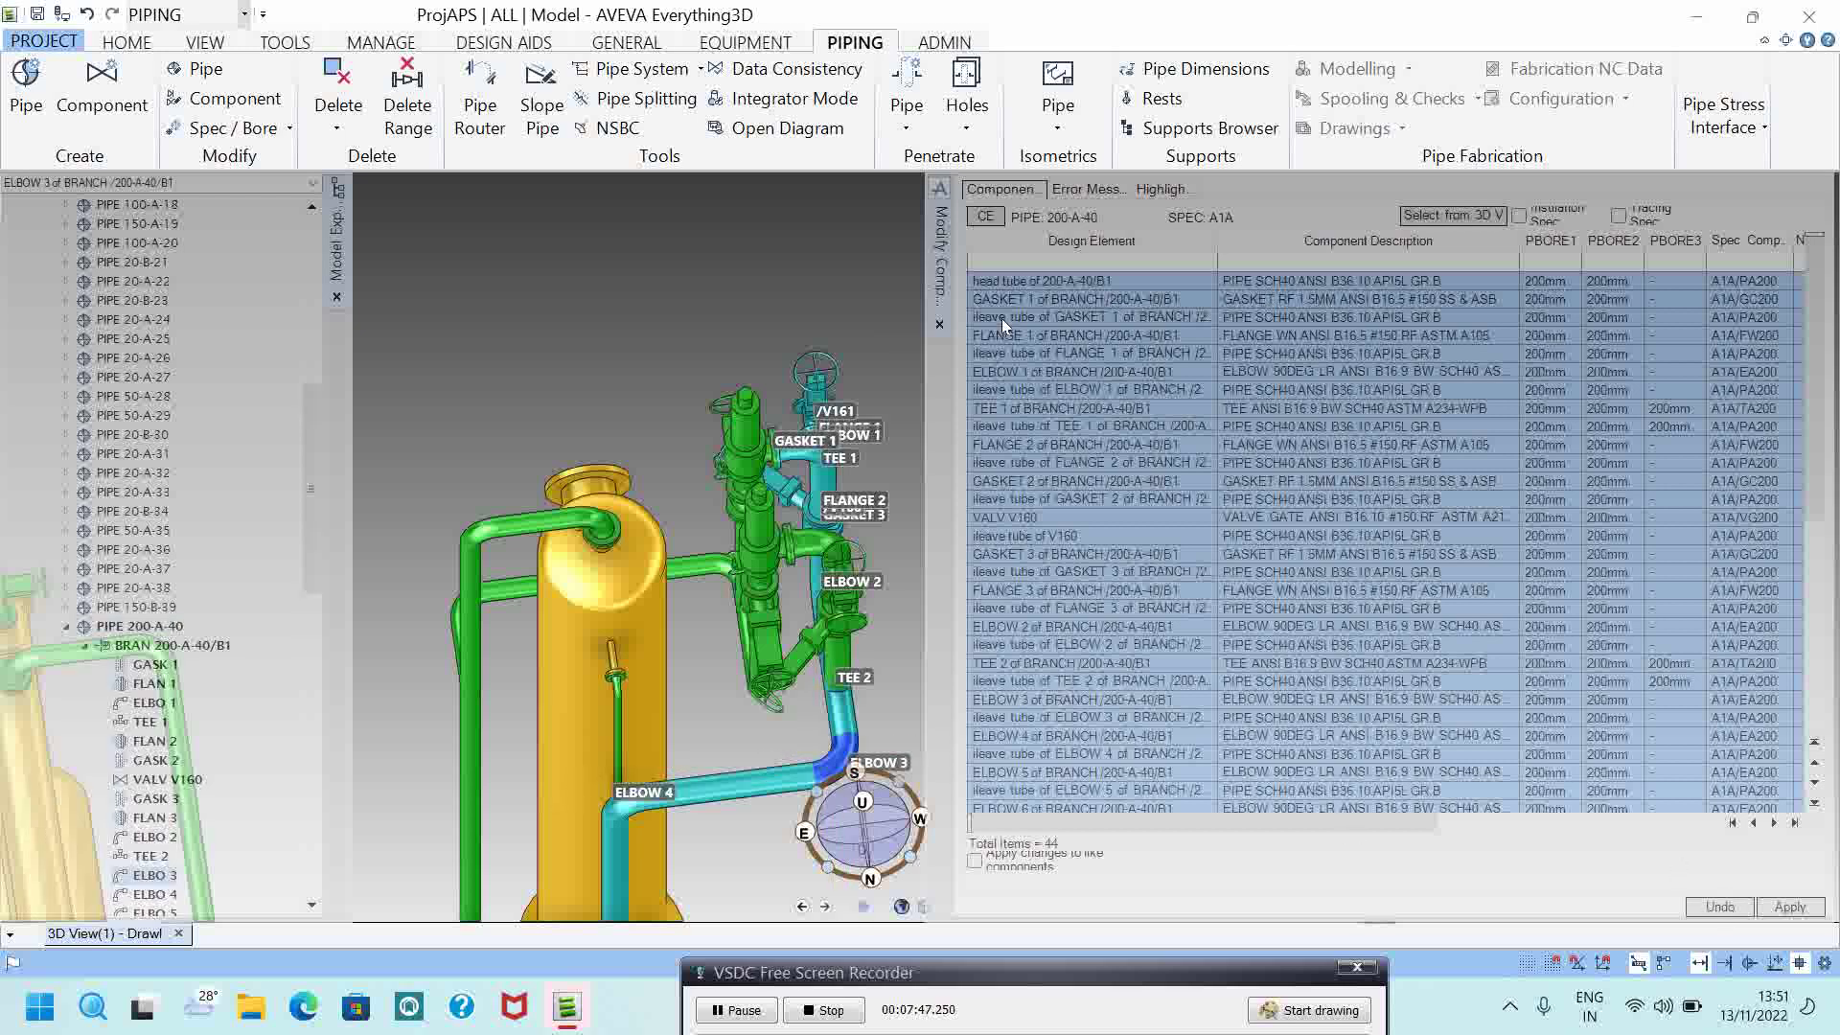
click(940, 325)
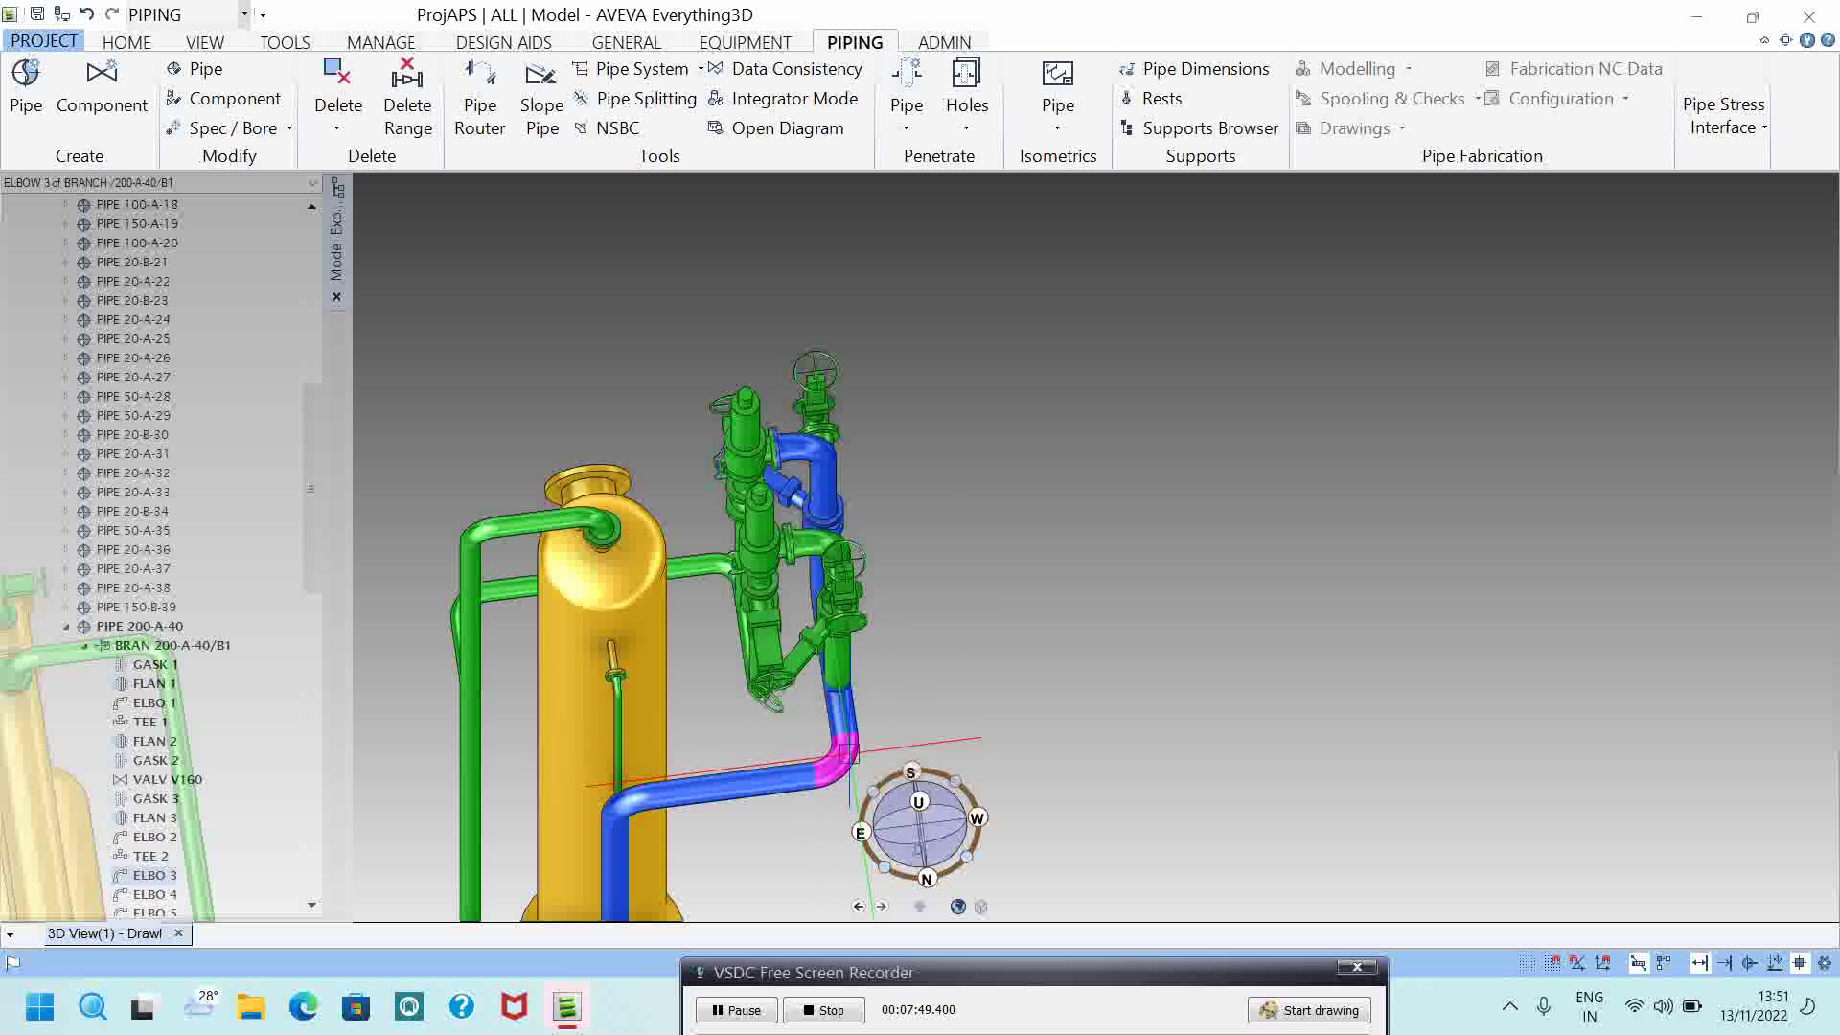
click(285, 43)
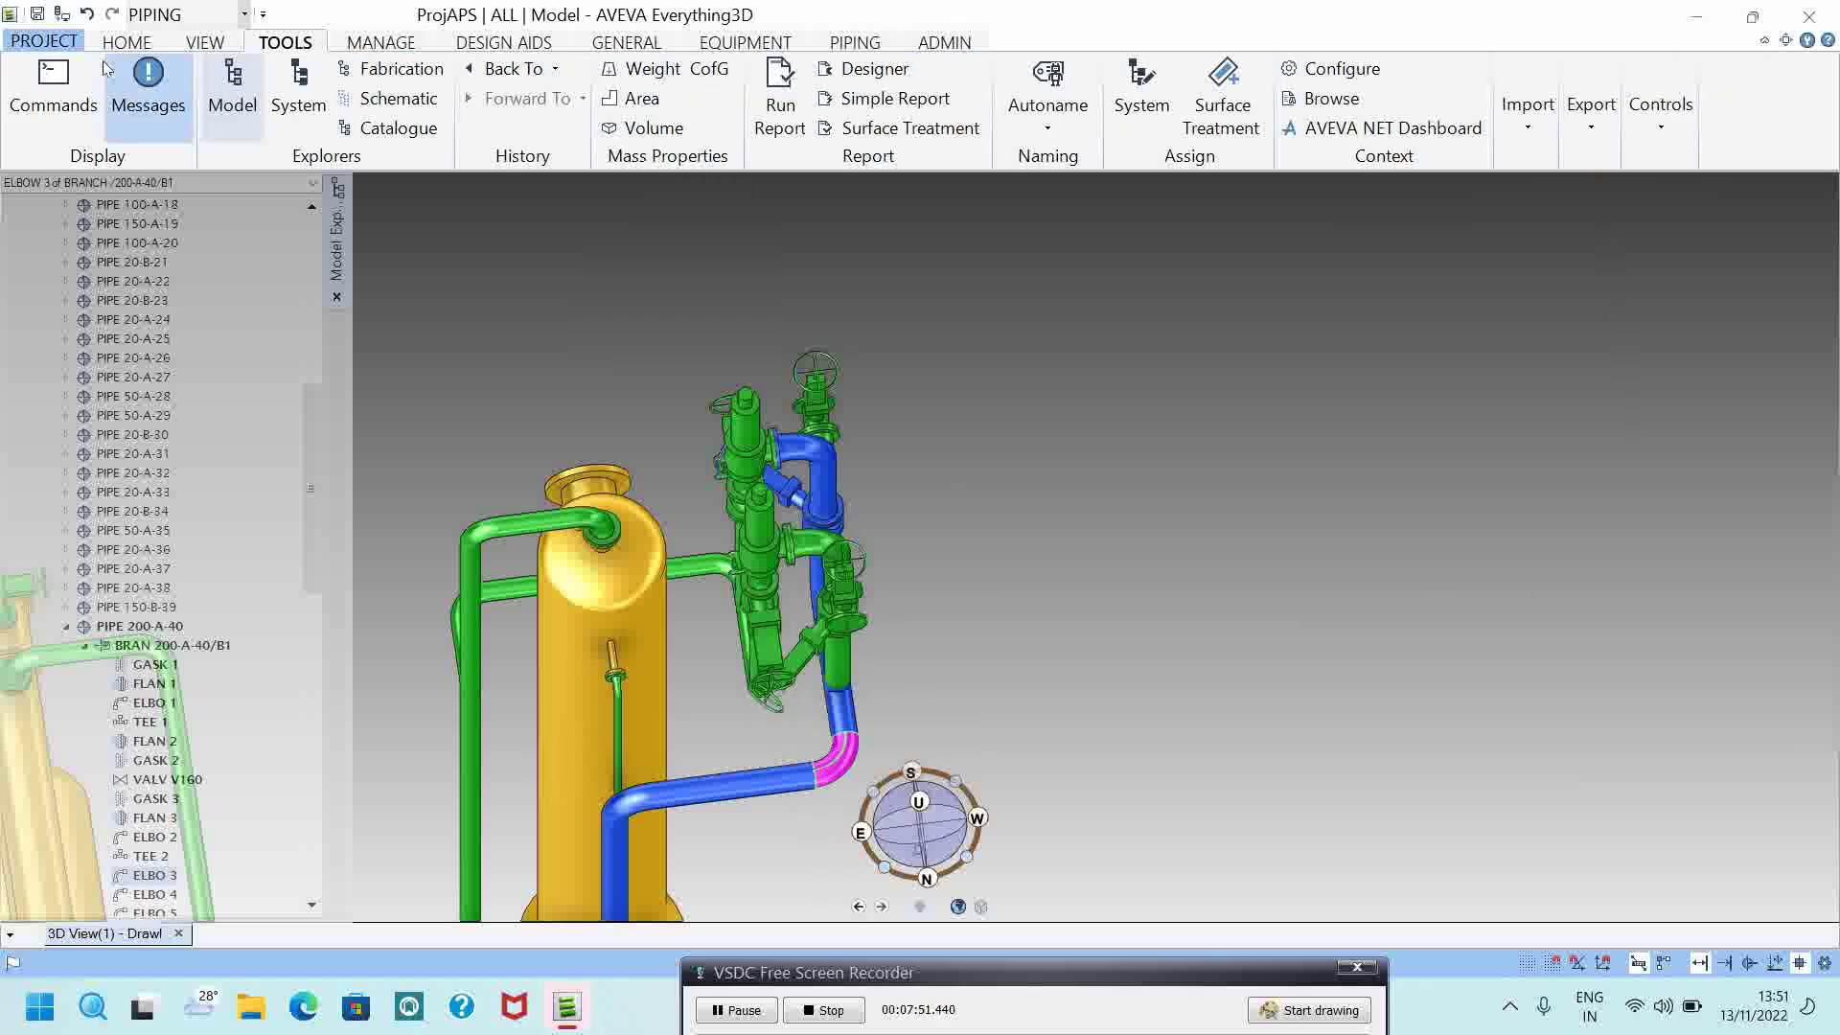
click(1711, 619)
text(Q )
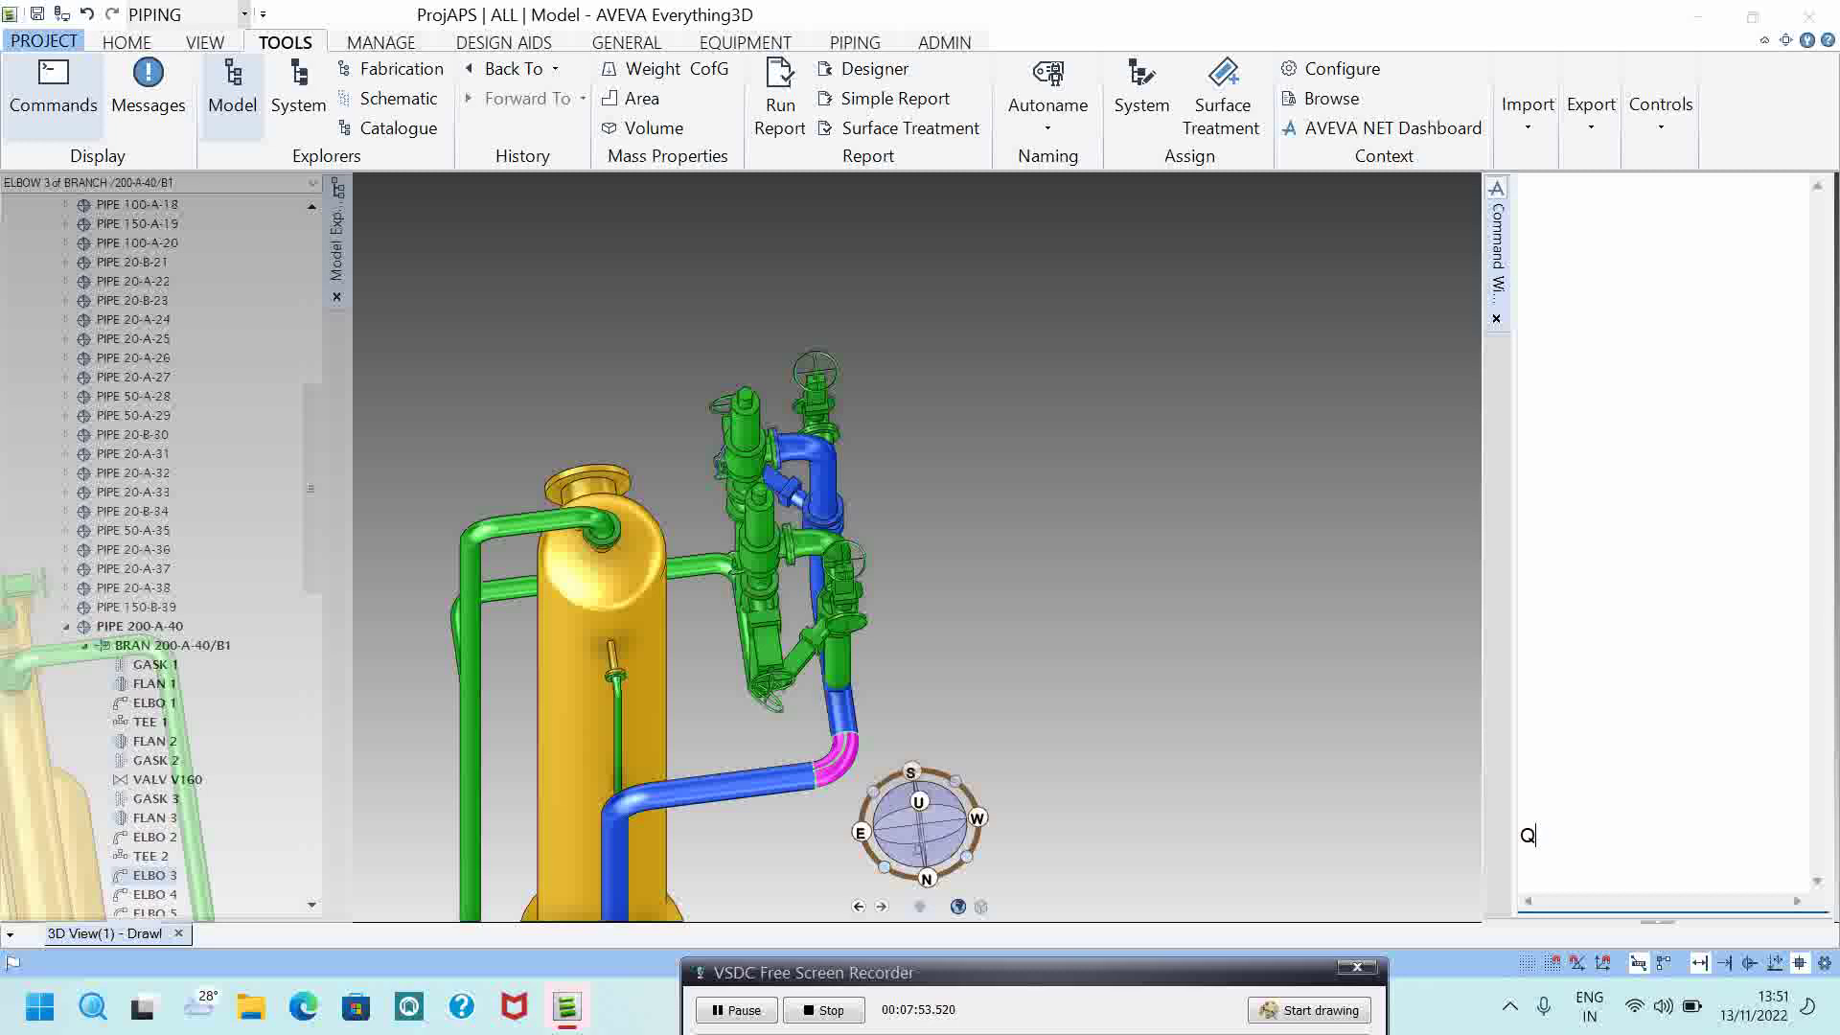
text(PARA)
key(Return)
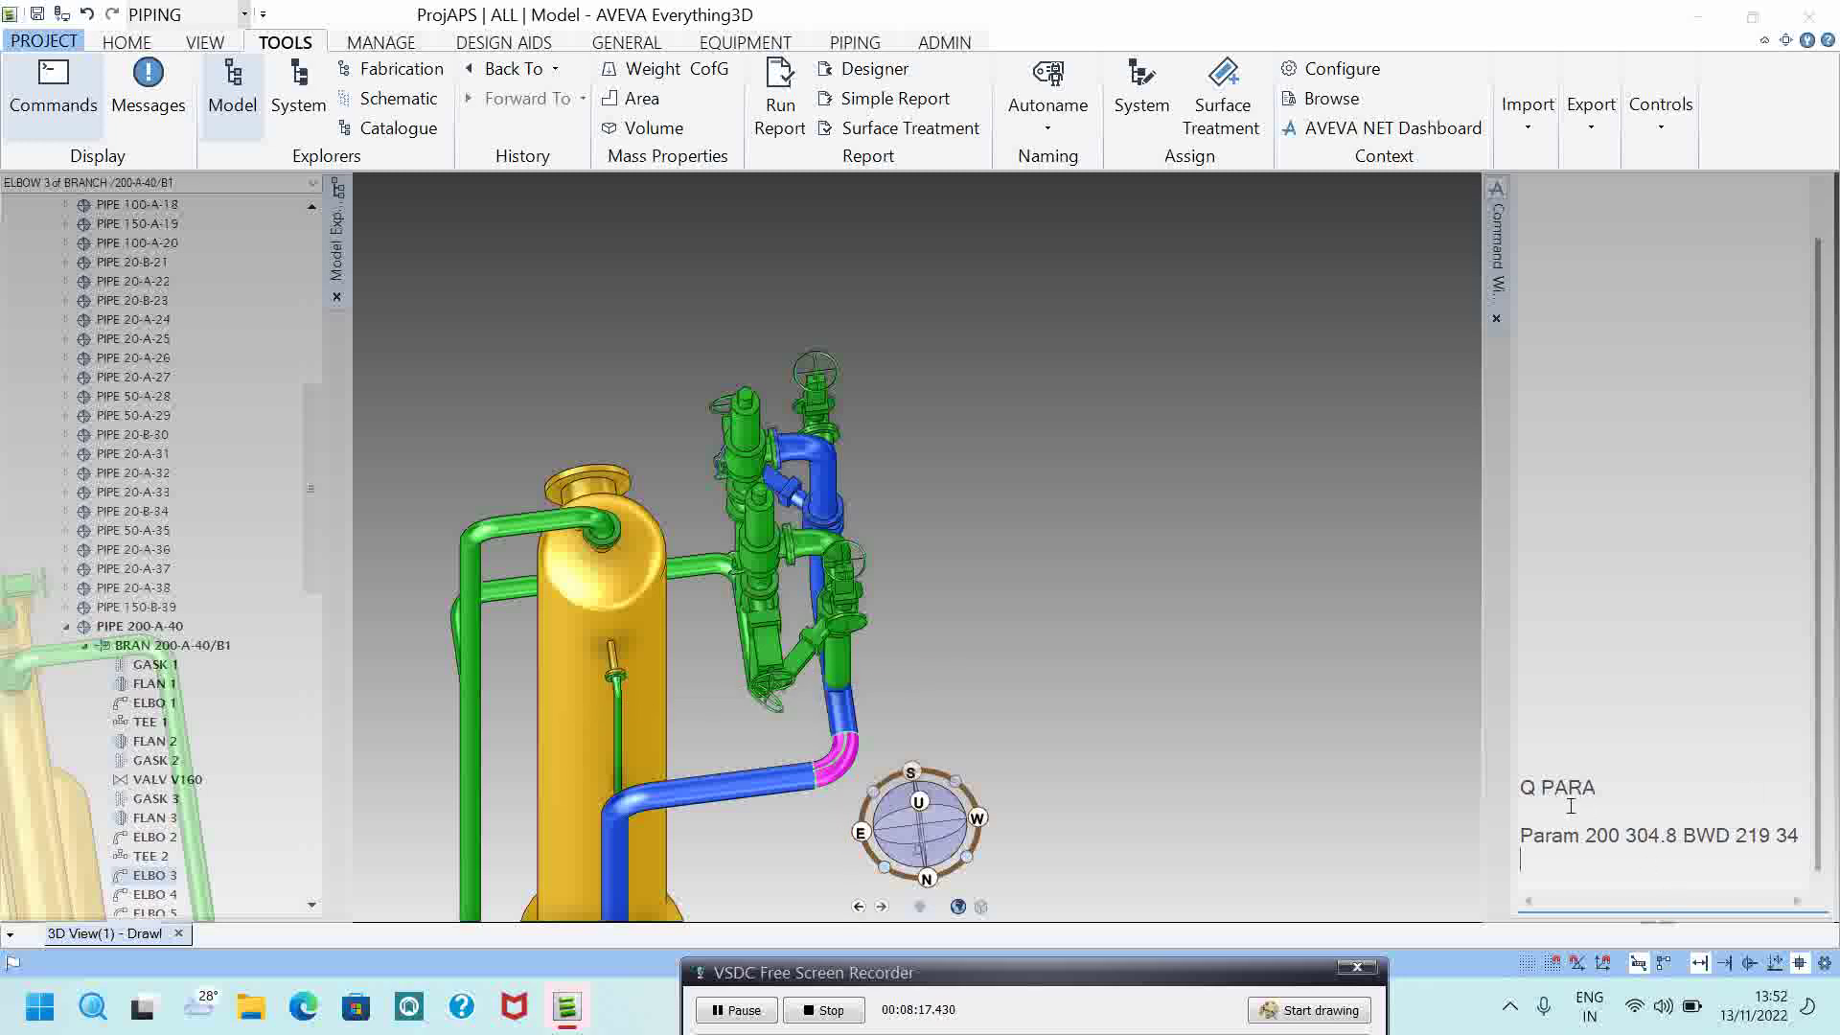
Step: Open the pipe-level specification and bore modification list for pipe 200-A-40, widened to show the bore columns
click(144, 627)
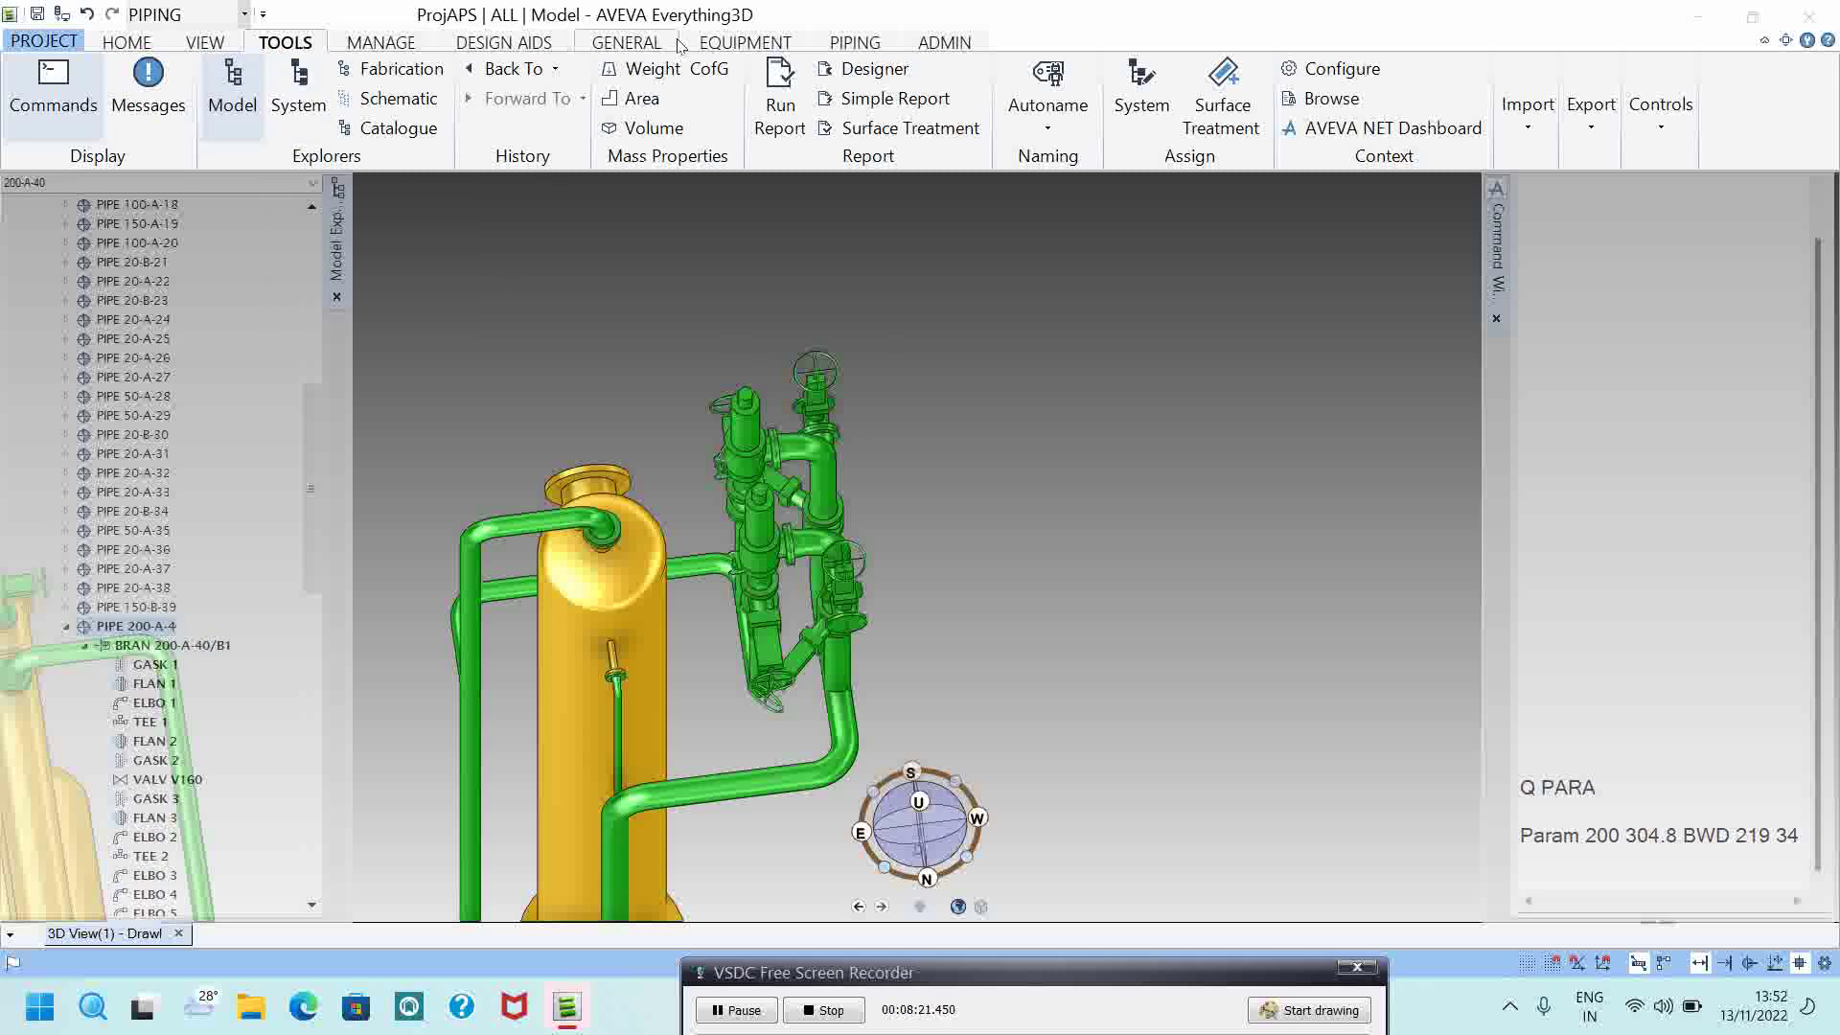
click(834, 43)
click(233, 128)
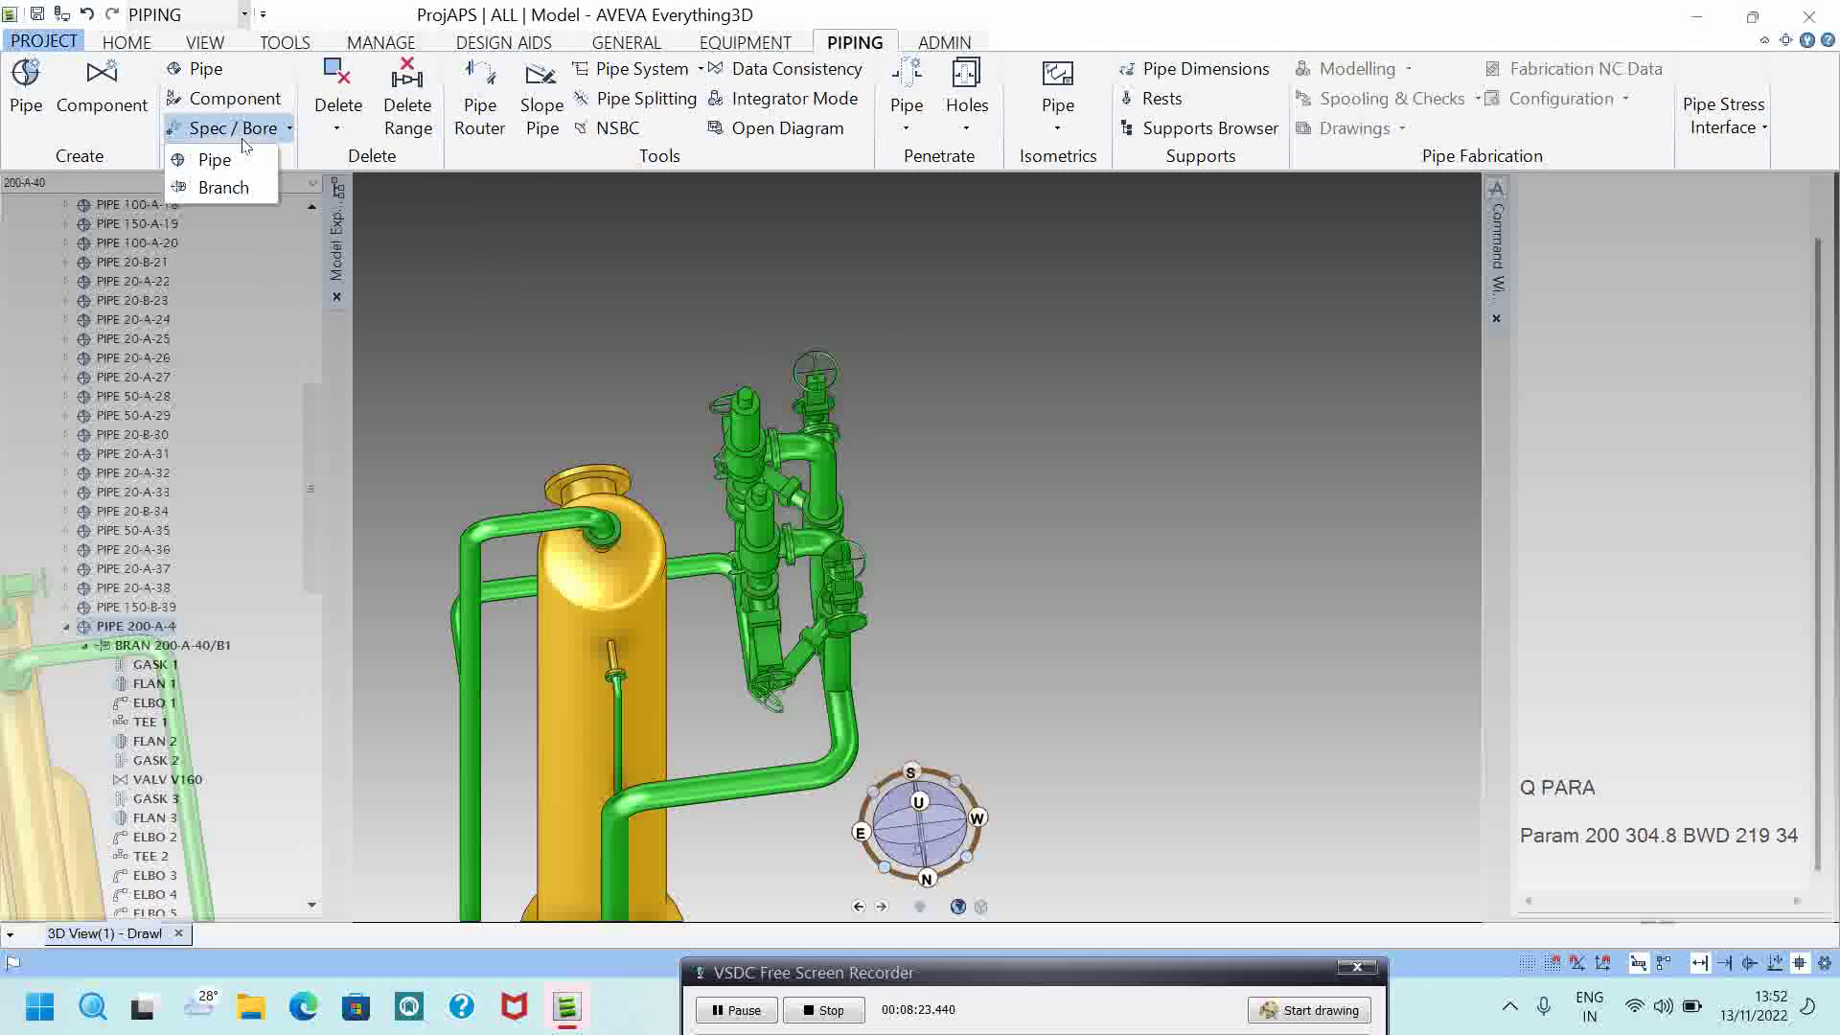
click(238, 159)
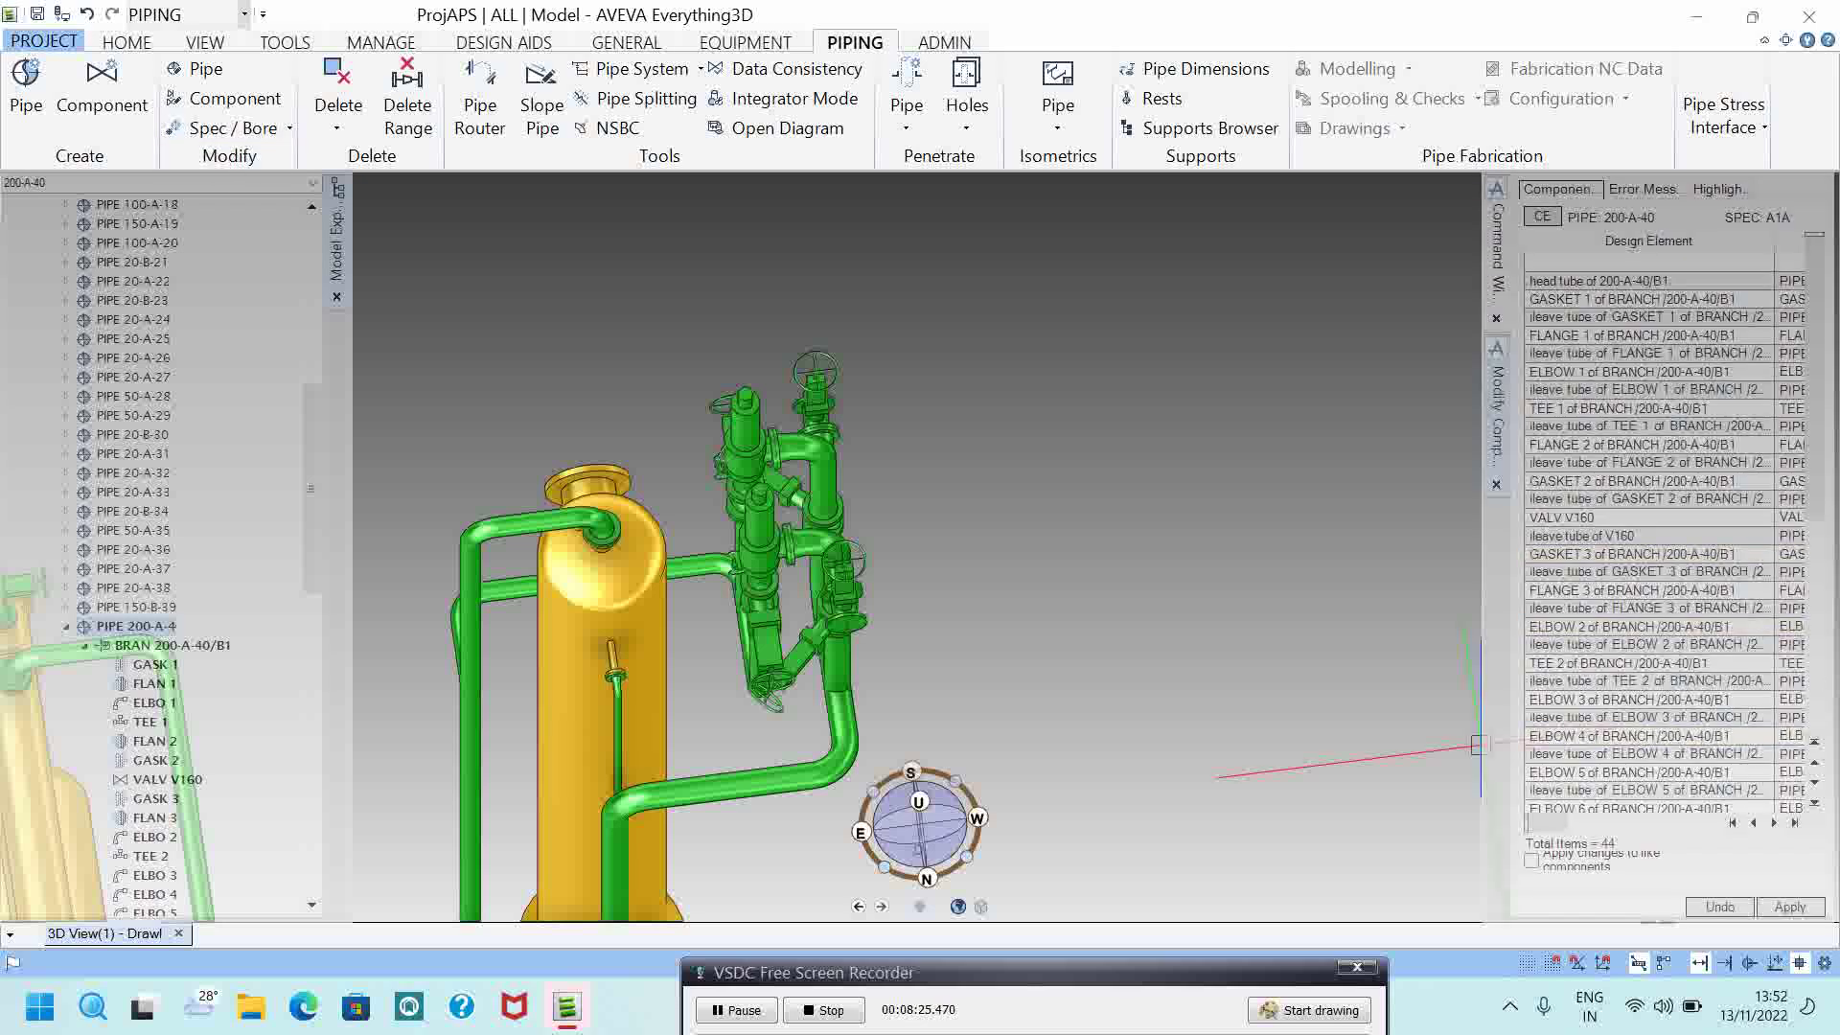
drag(1482, 651, 964, 652)
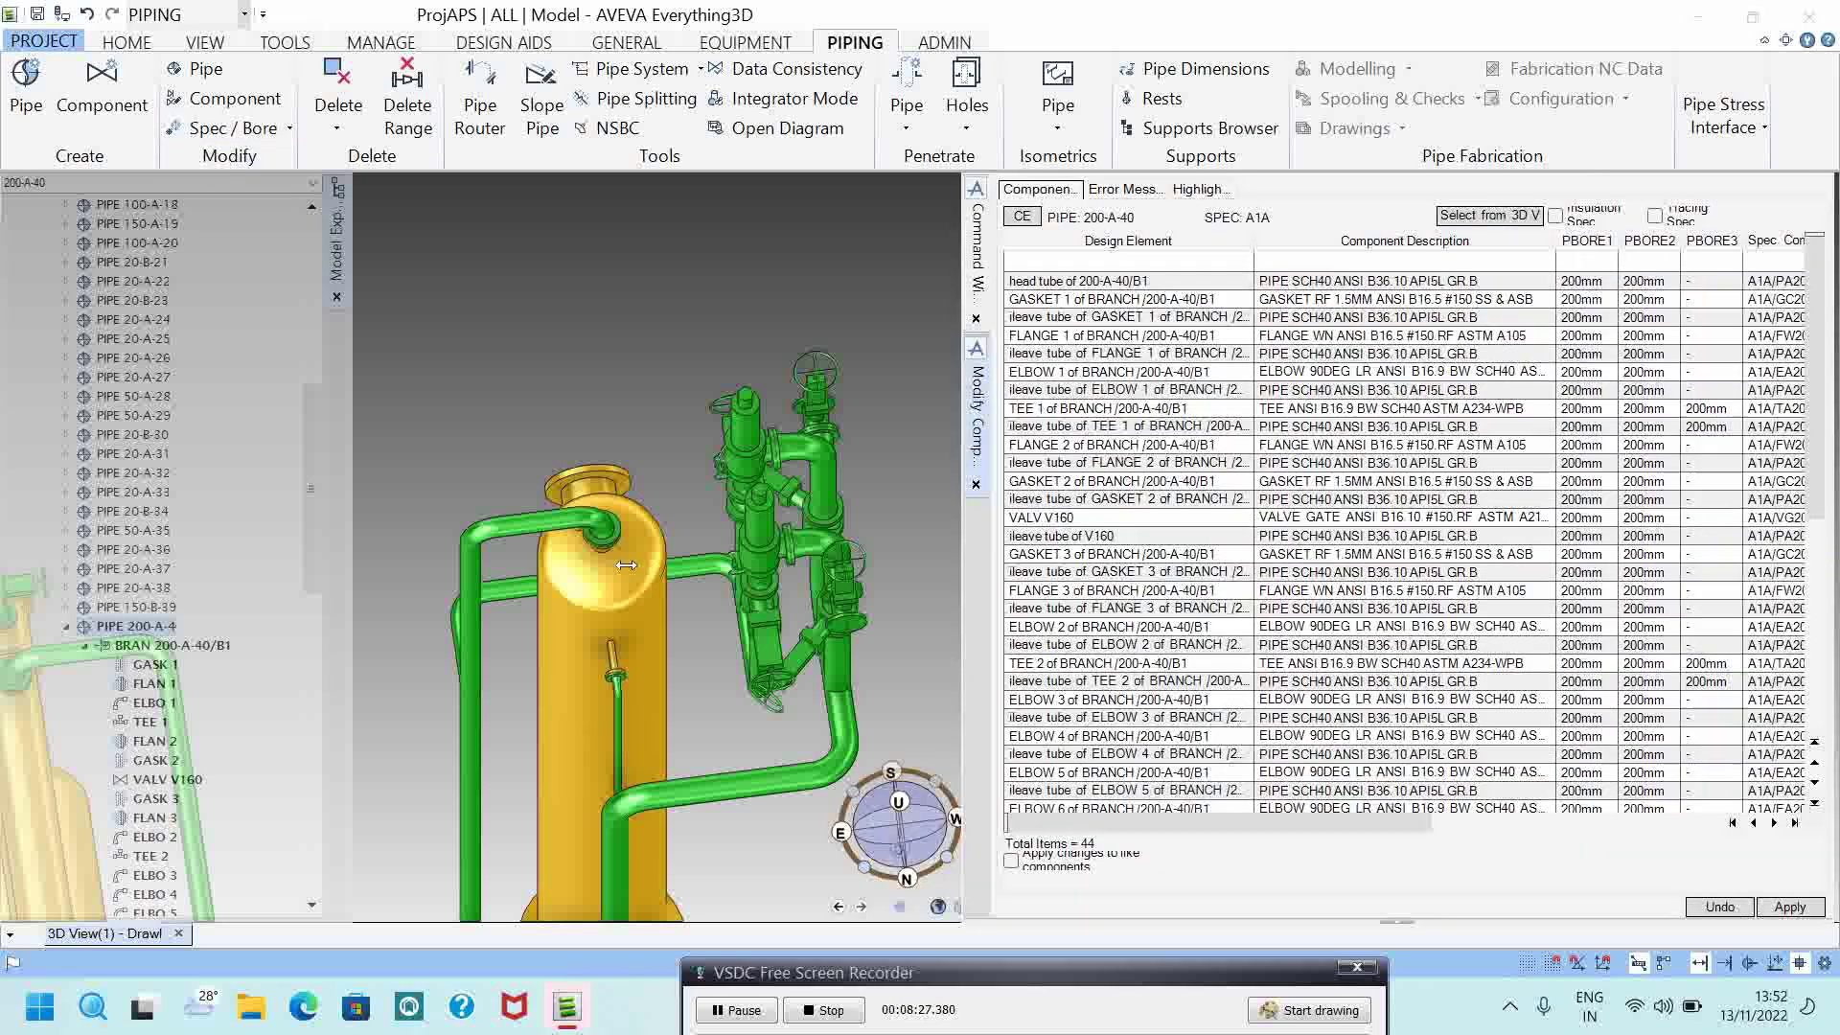
Step: Change the bore of all components in the list for pipe 200-A-40 to 250mm, and apply the modification to the model
click(1634, 736)
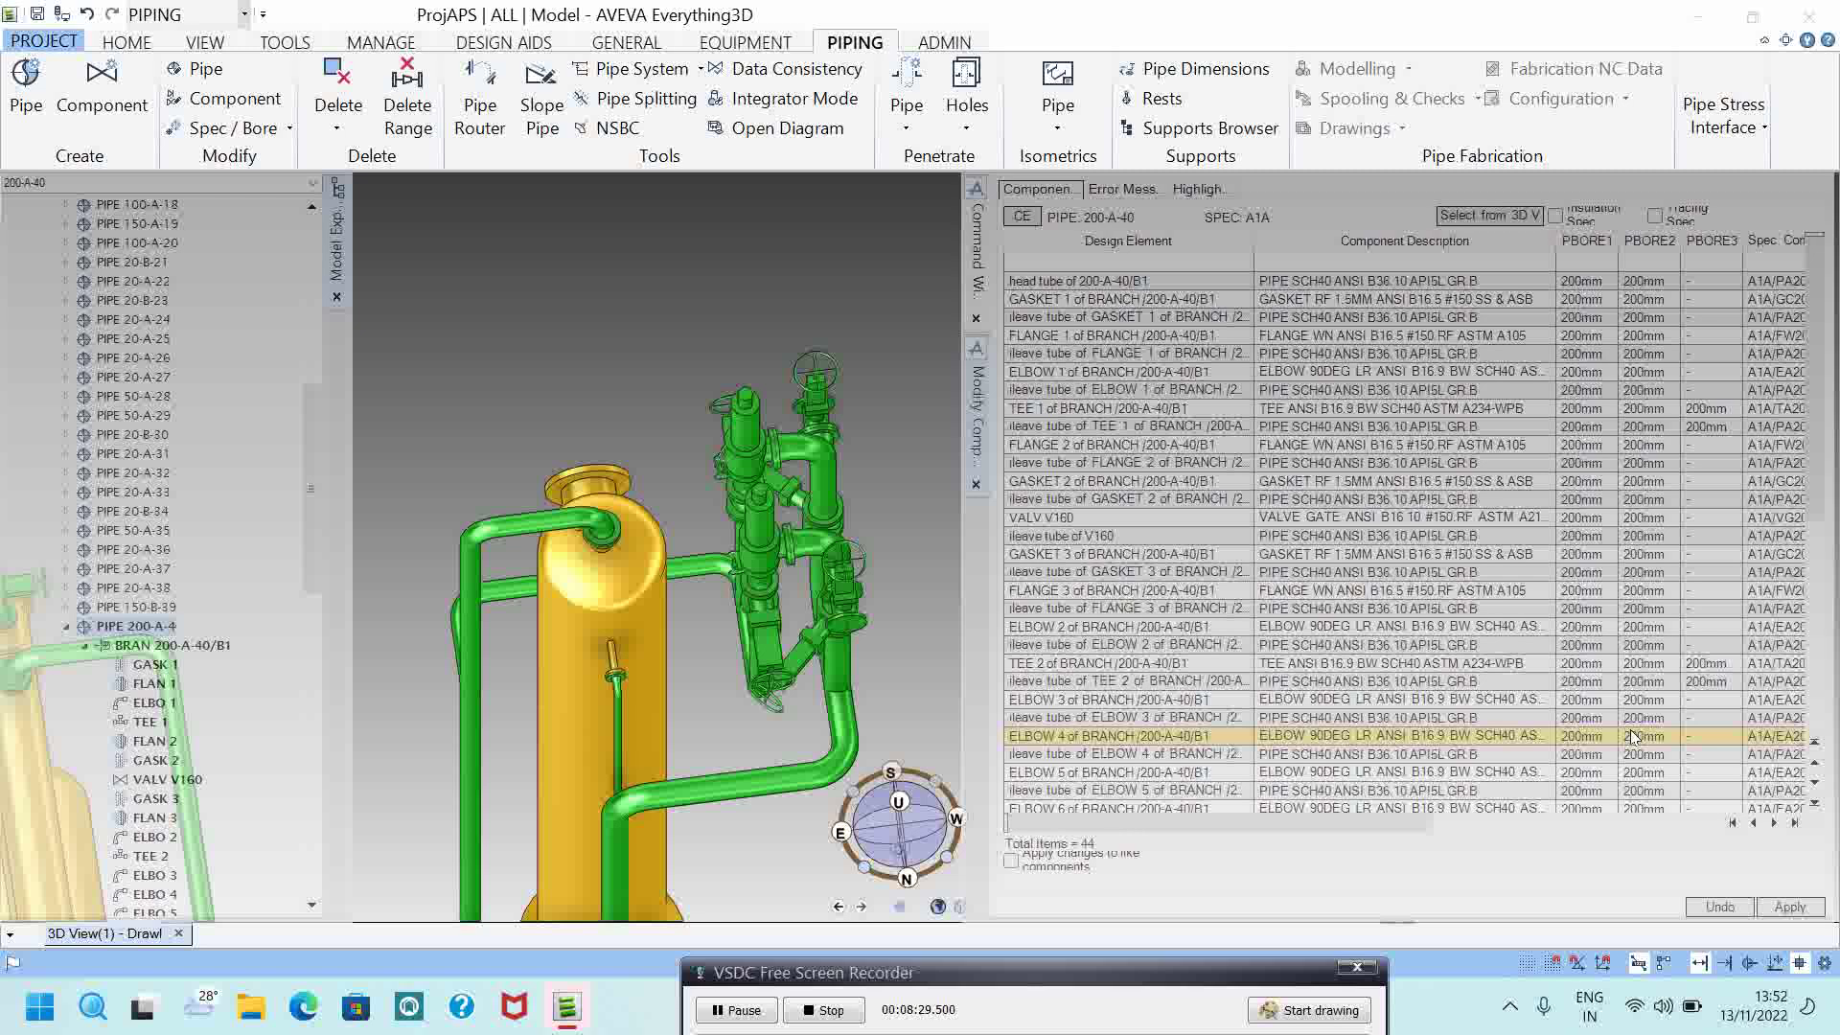
key(ctrl+a)
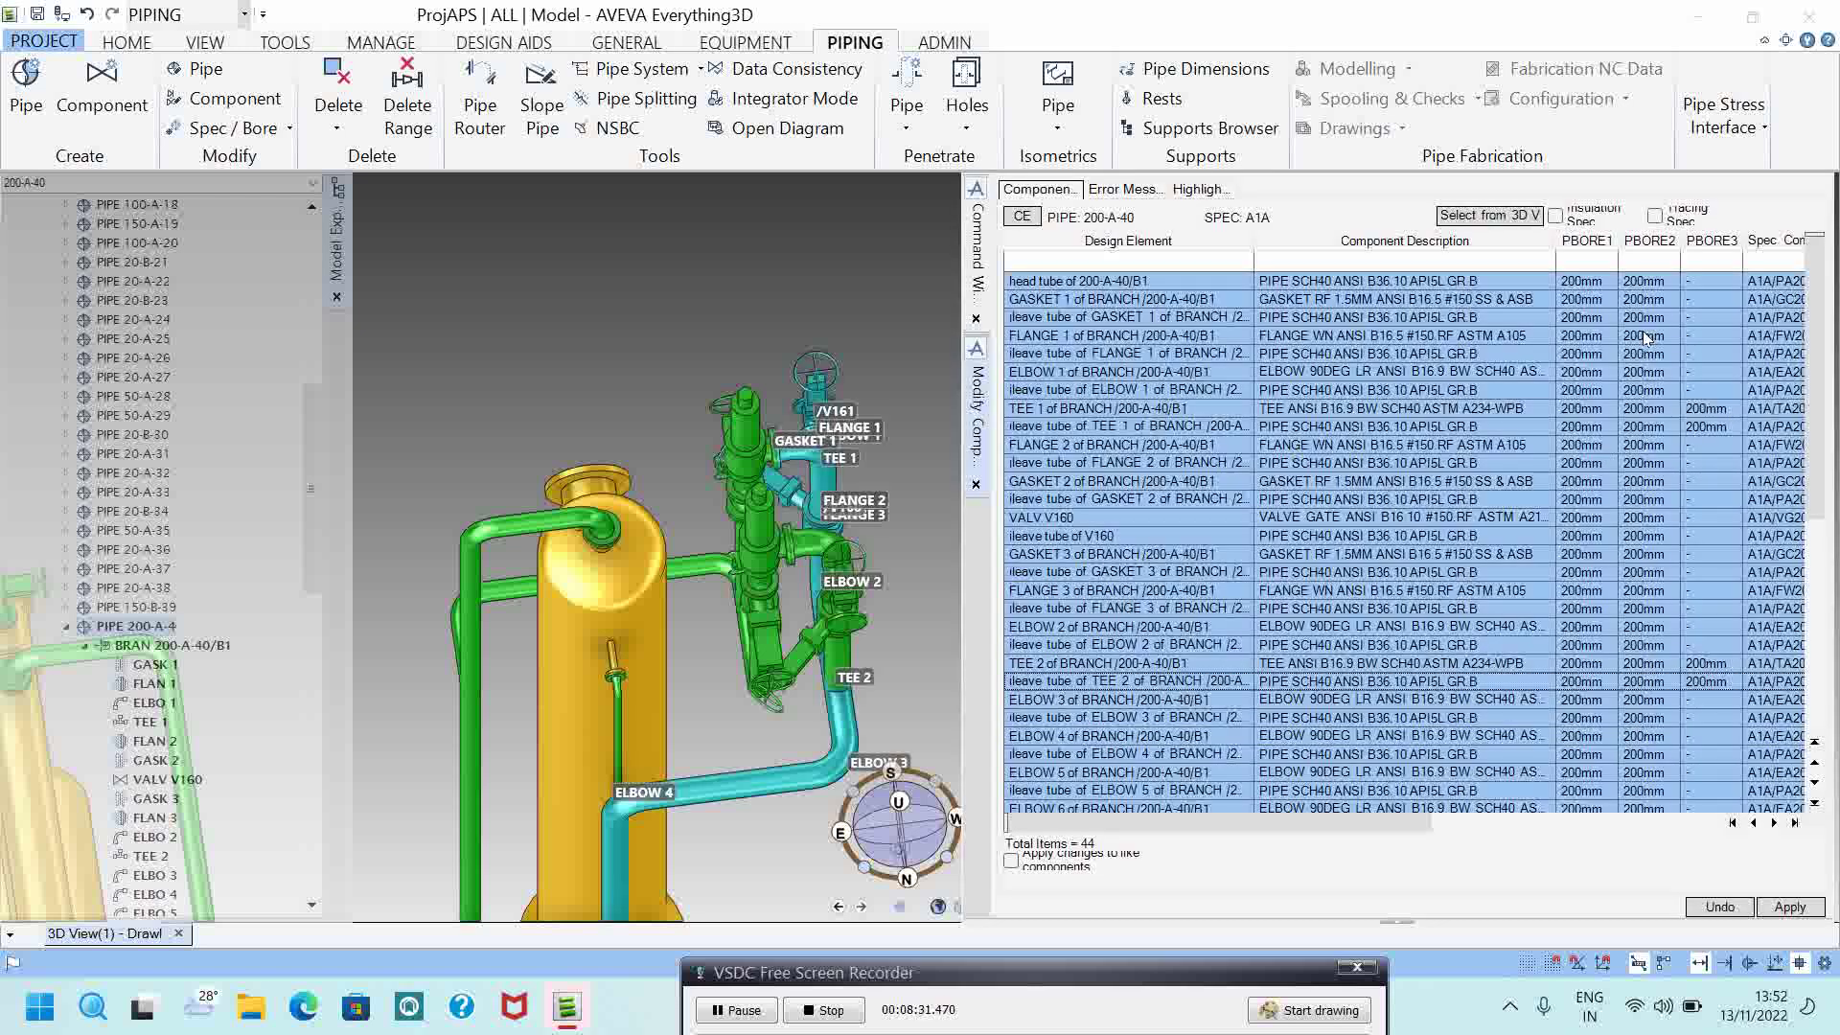
right_click(1662, 287)
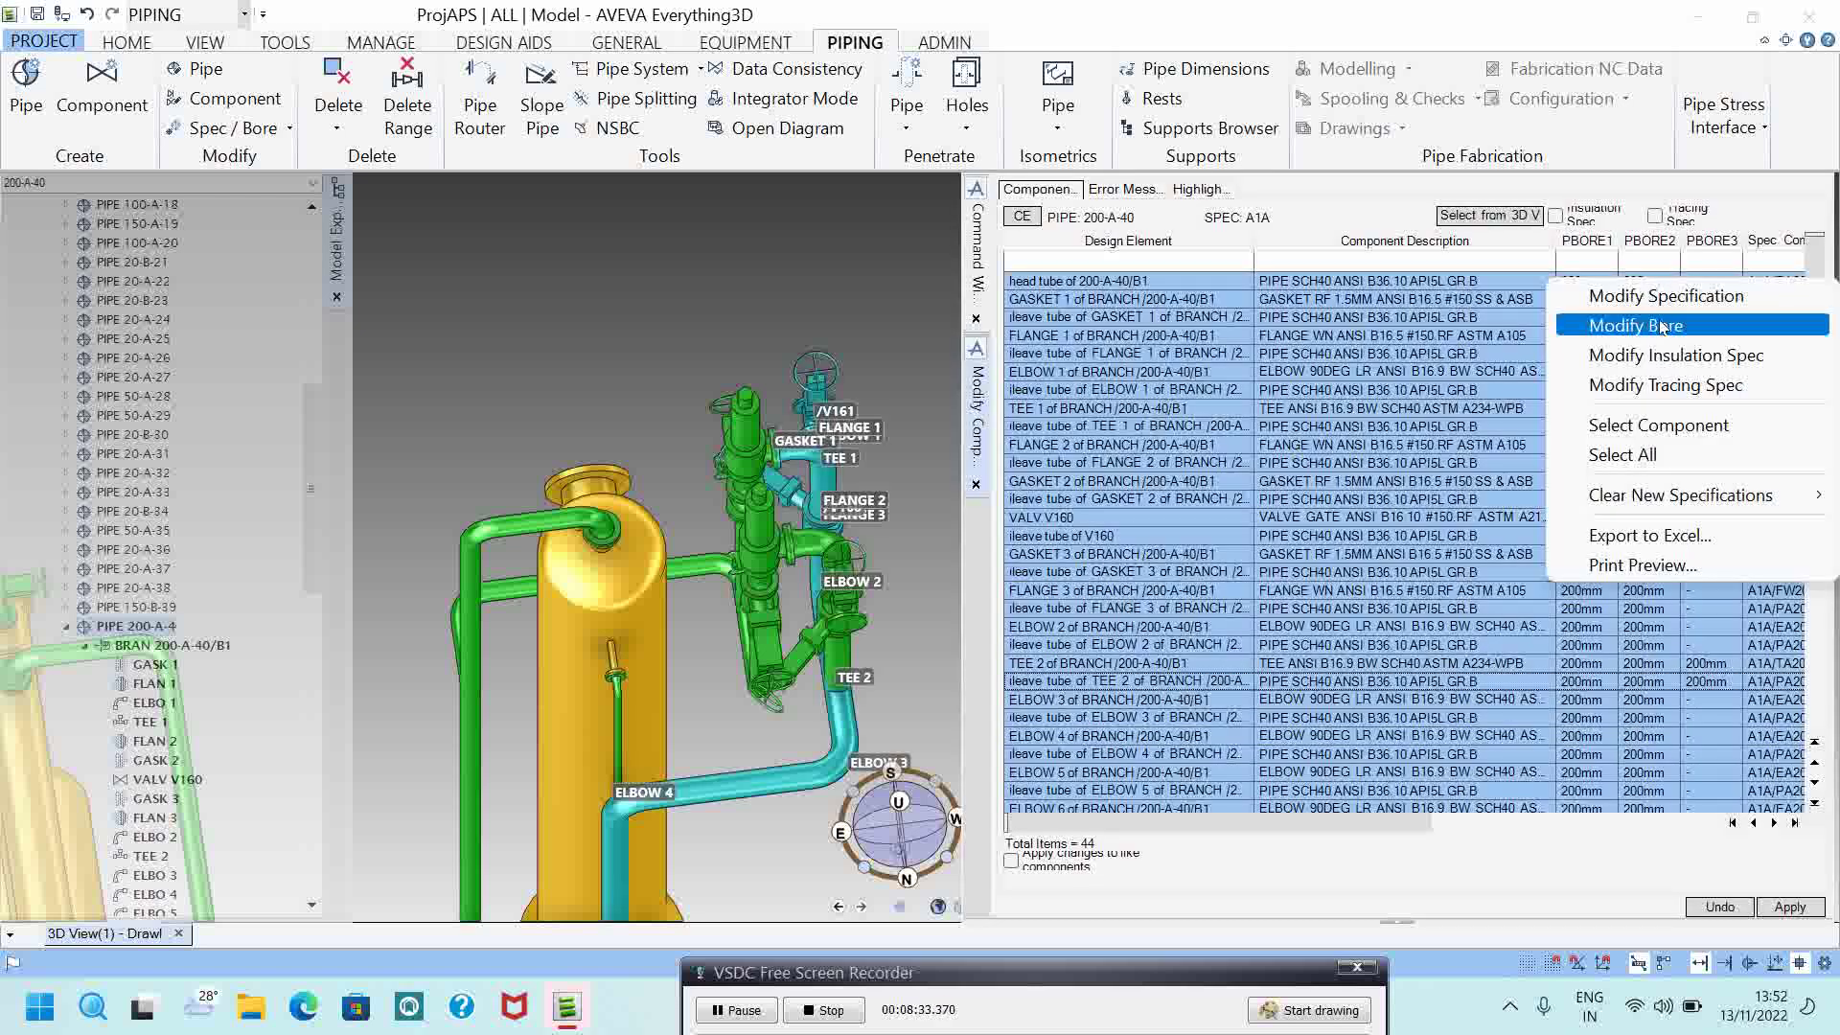
click(1662, 328)
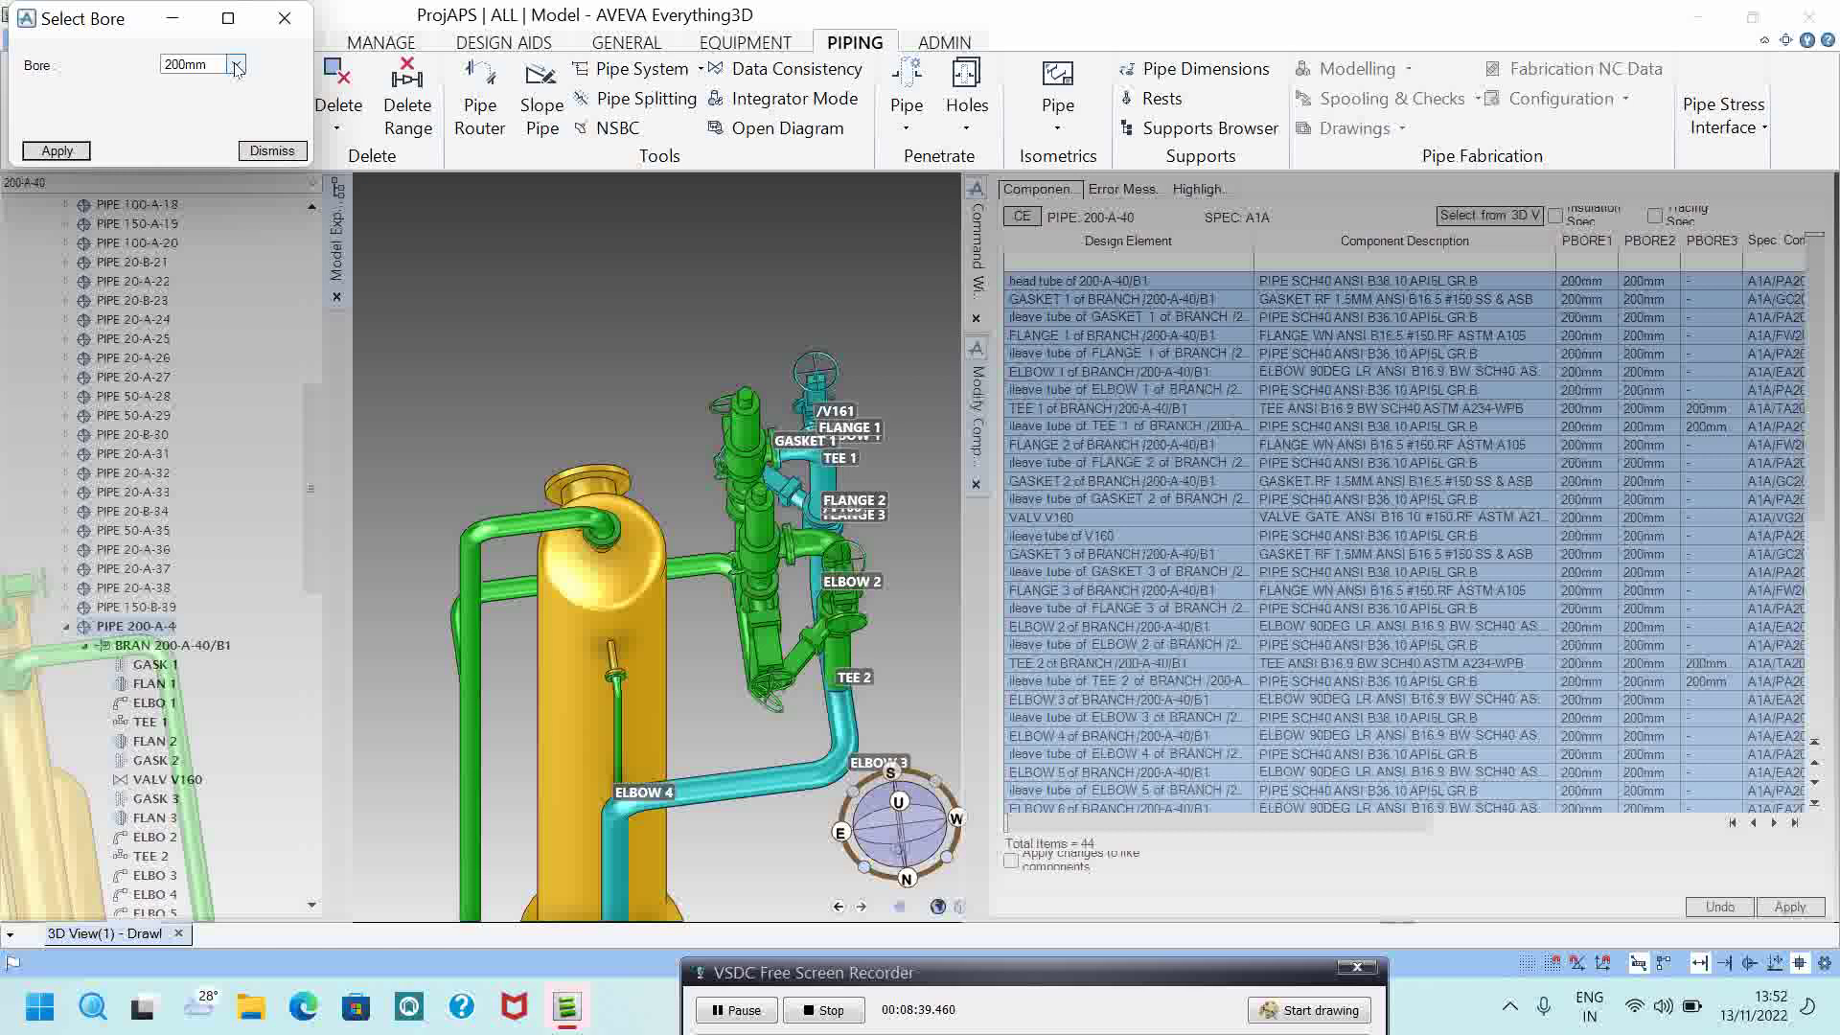
click(235, 66)
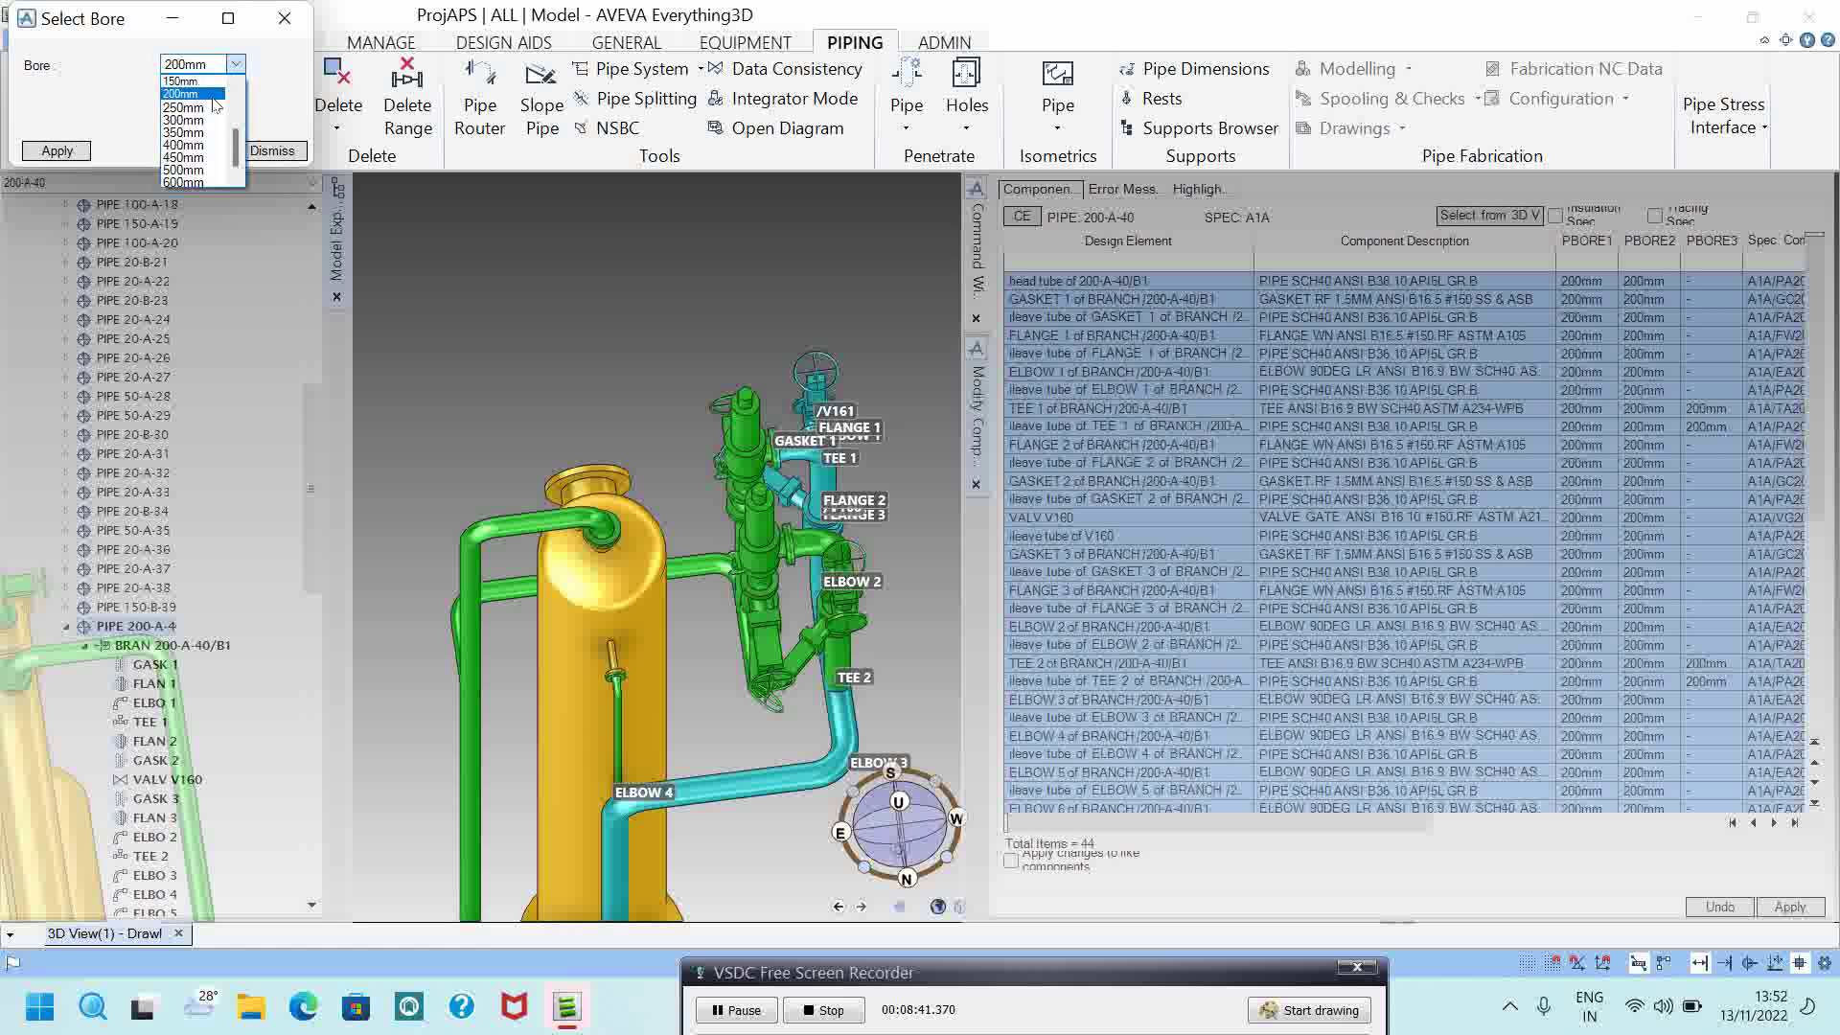
click(197, 107)
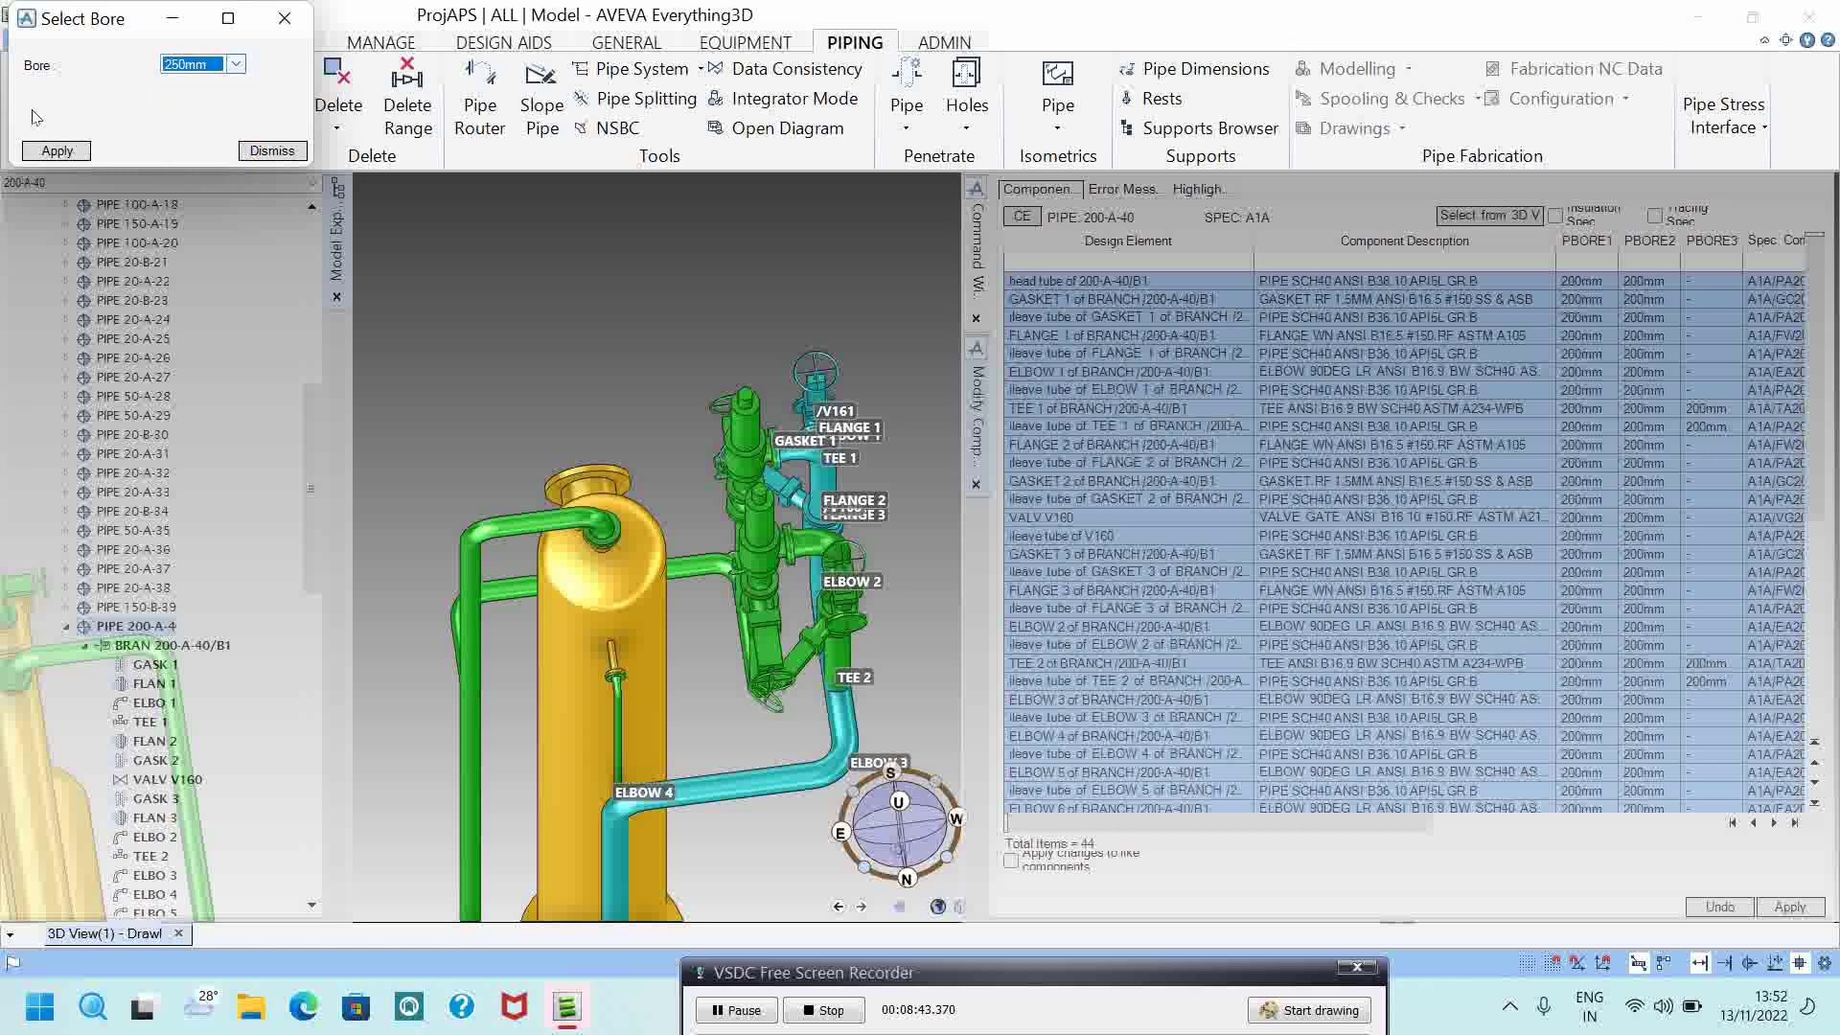
click(43, 151)
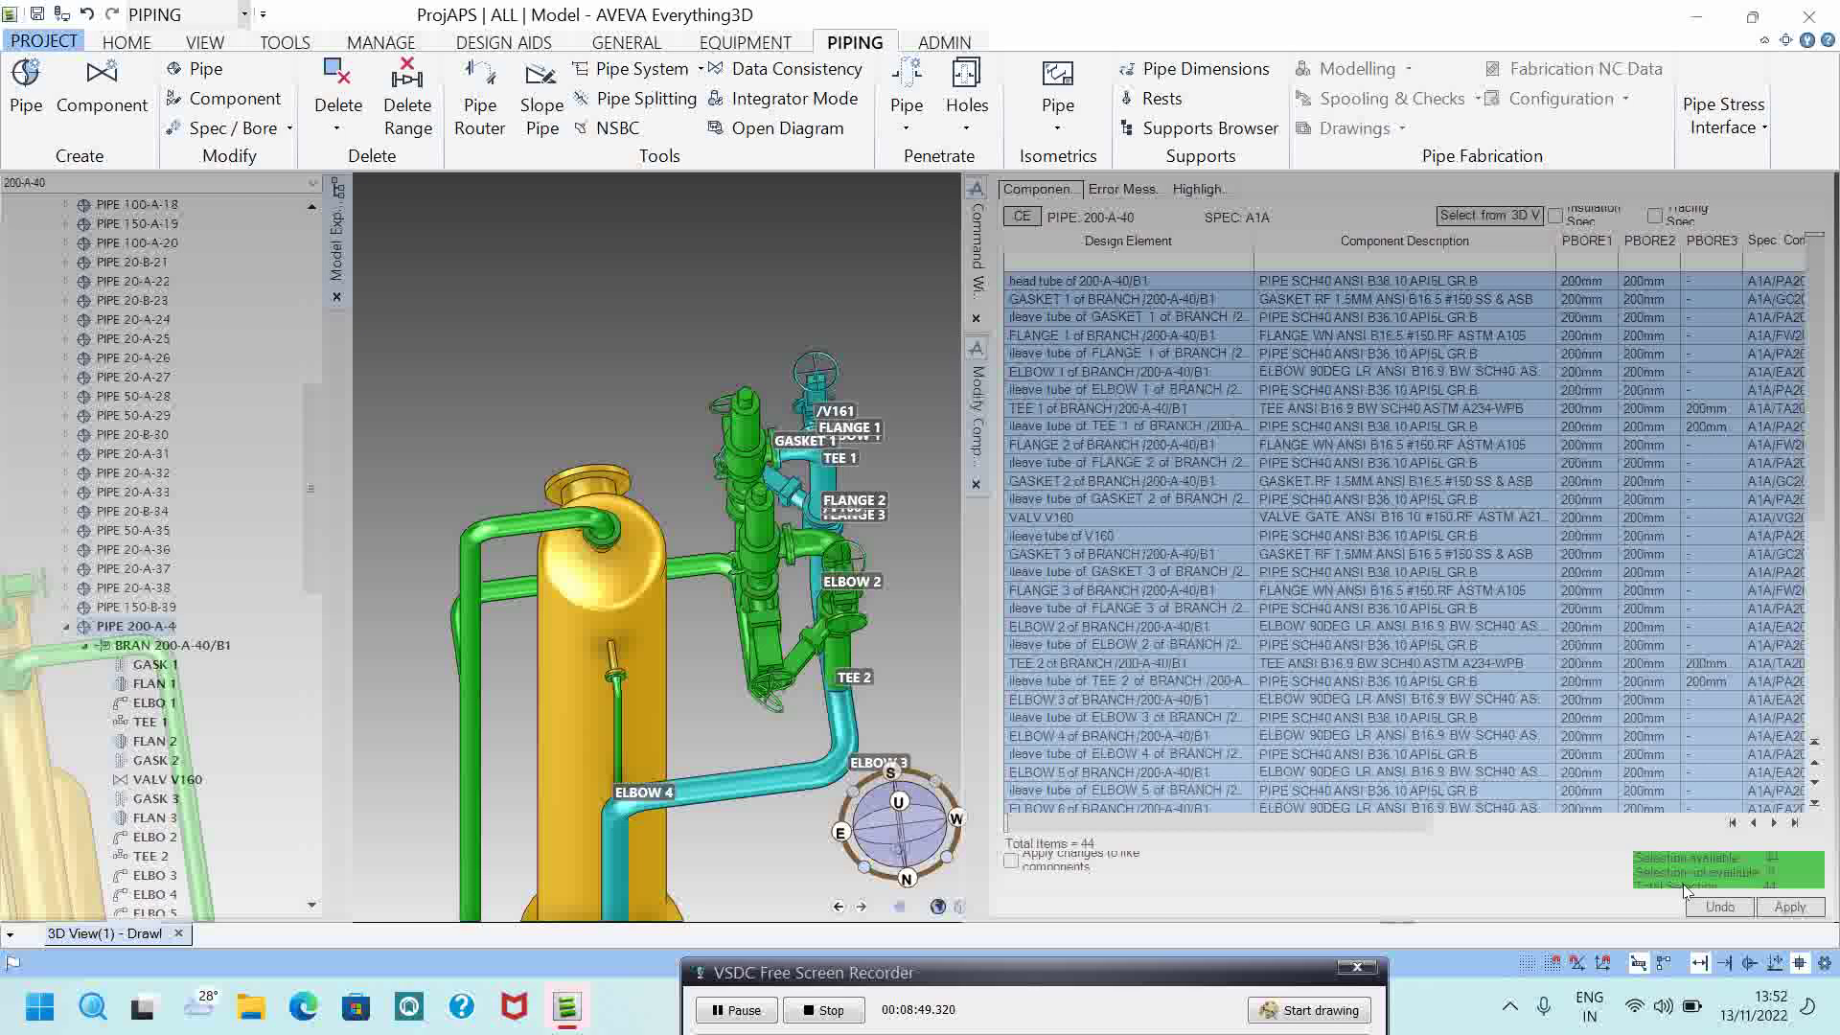
click(1786, 908)
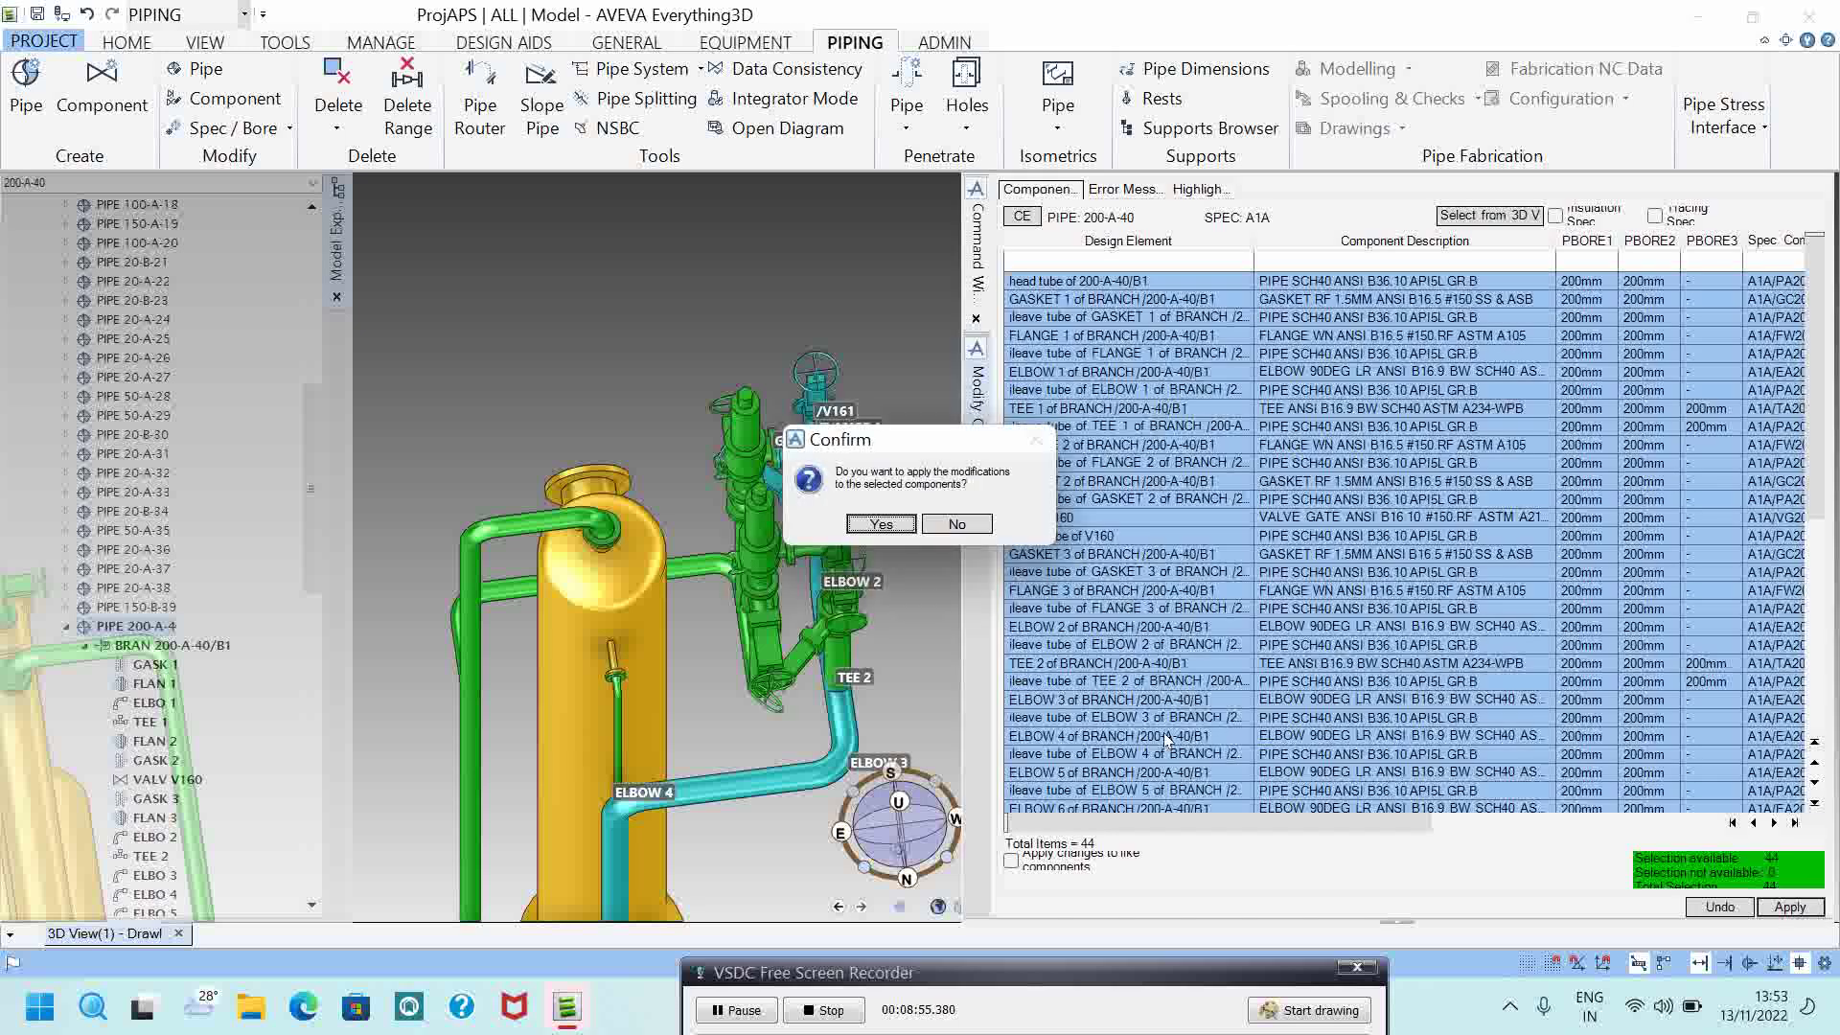
click(891, 522)
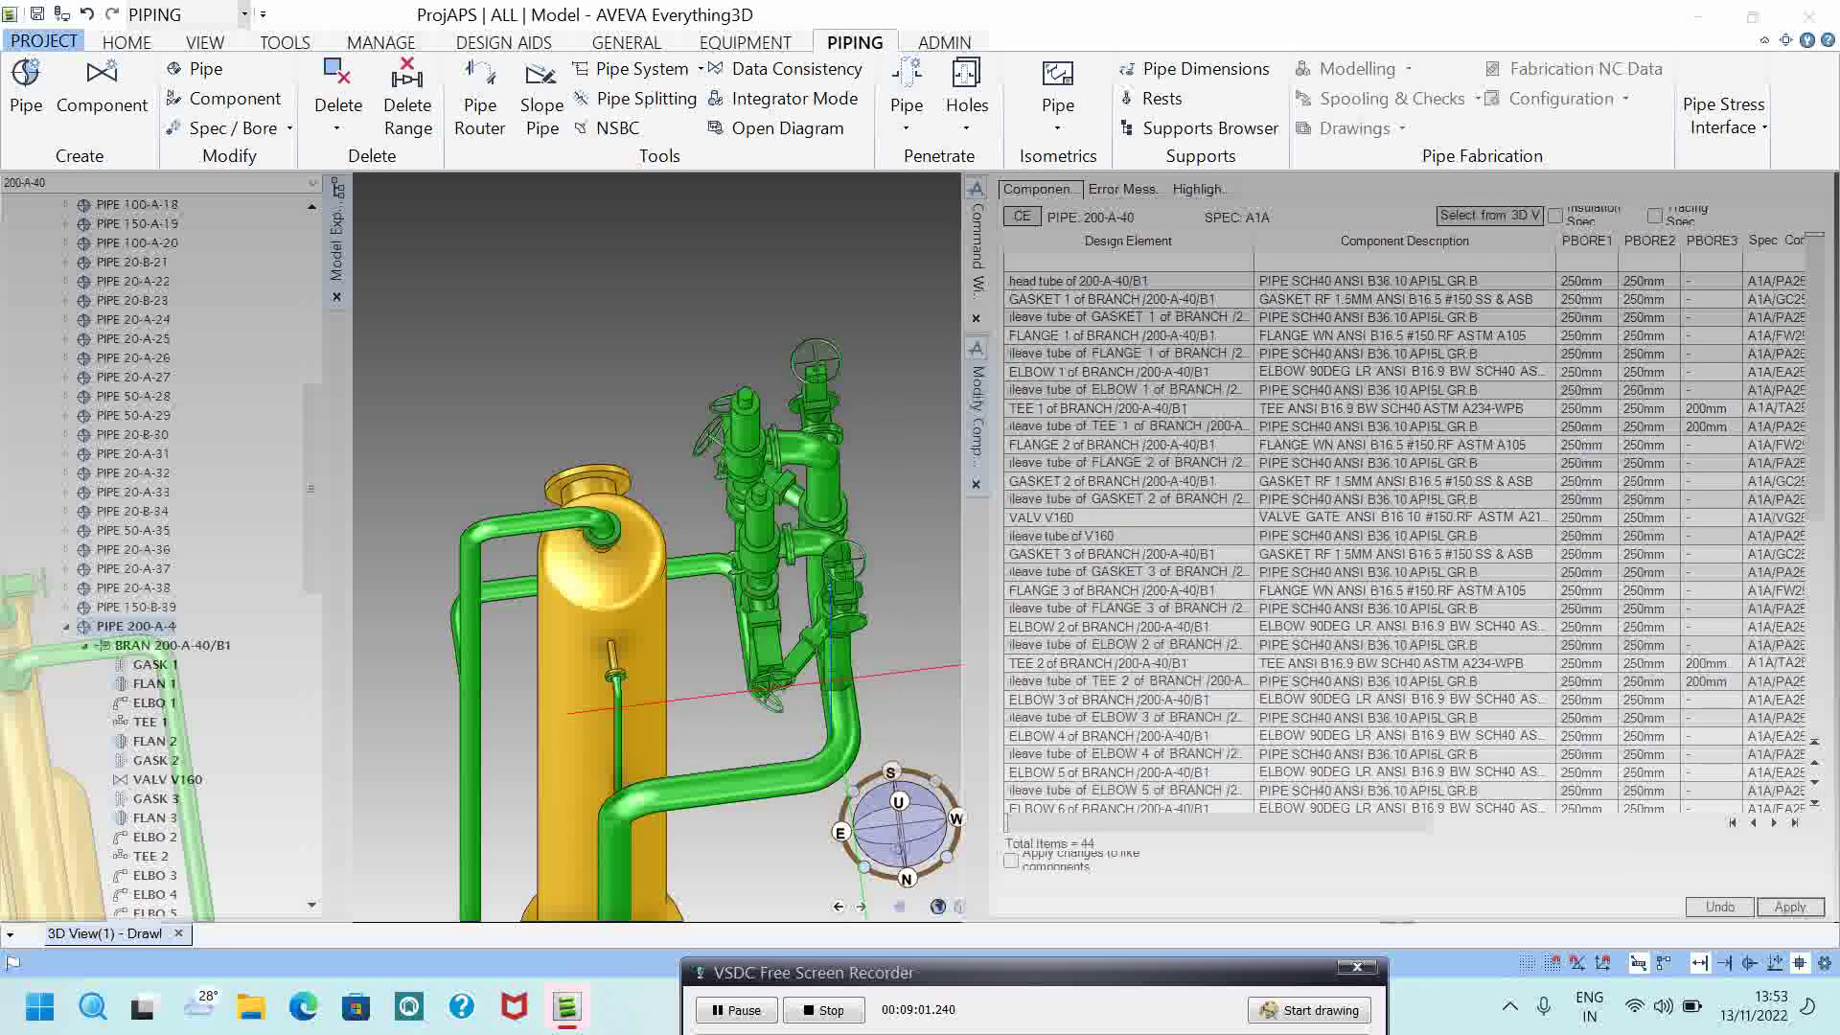
Step: Review the bores listed for both branches of pipe 200-A-40, and undo the applied bore change
click(1599, 771)
scroll(1602, 760, down, 5)
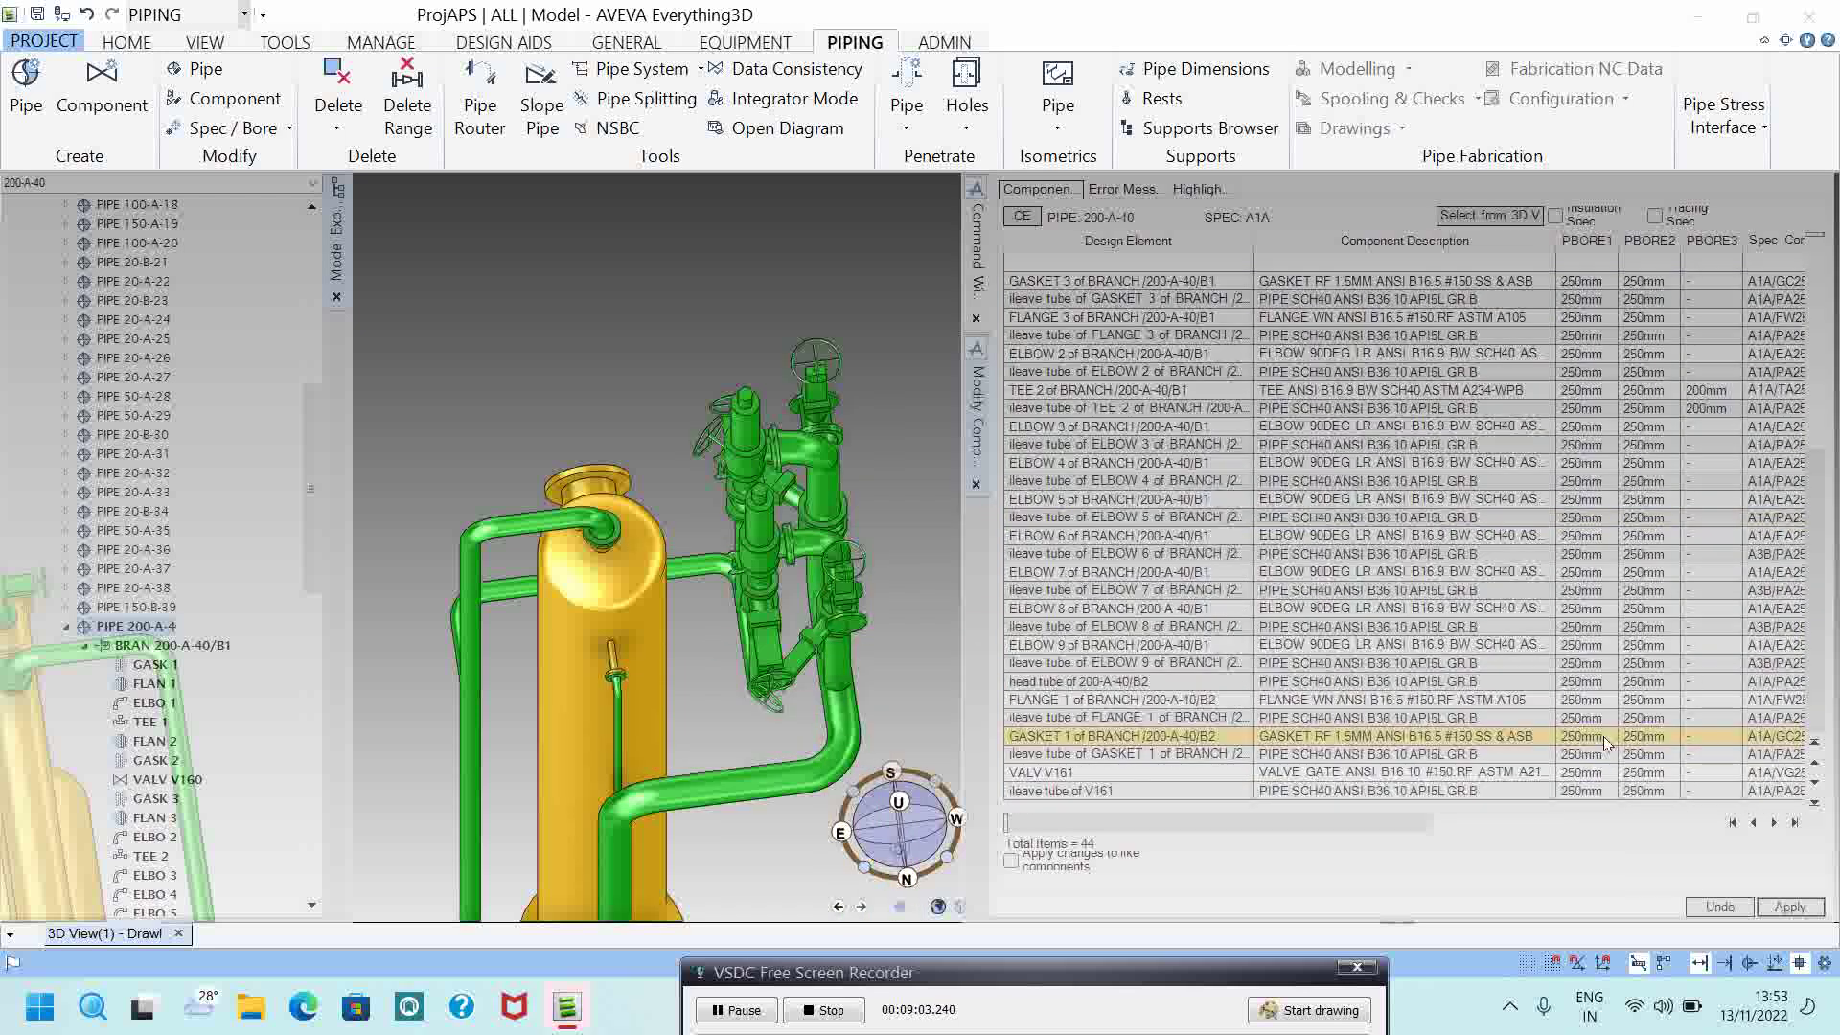
scroll(1607, 744, up, 5)
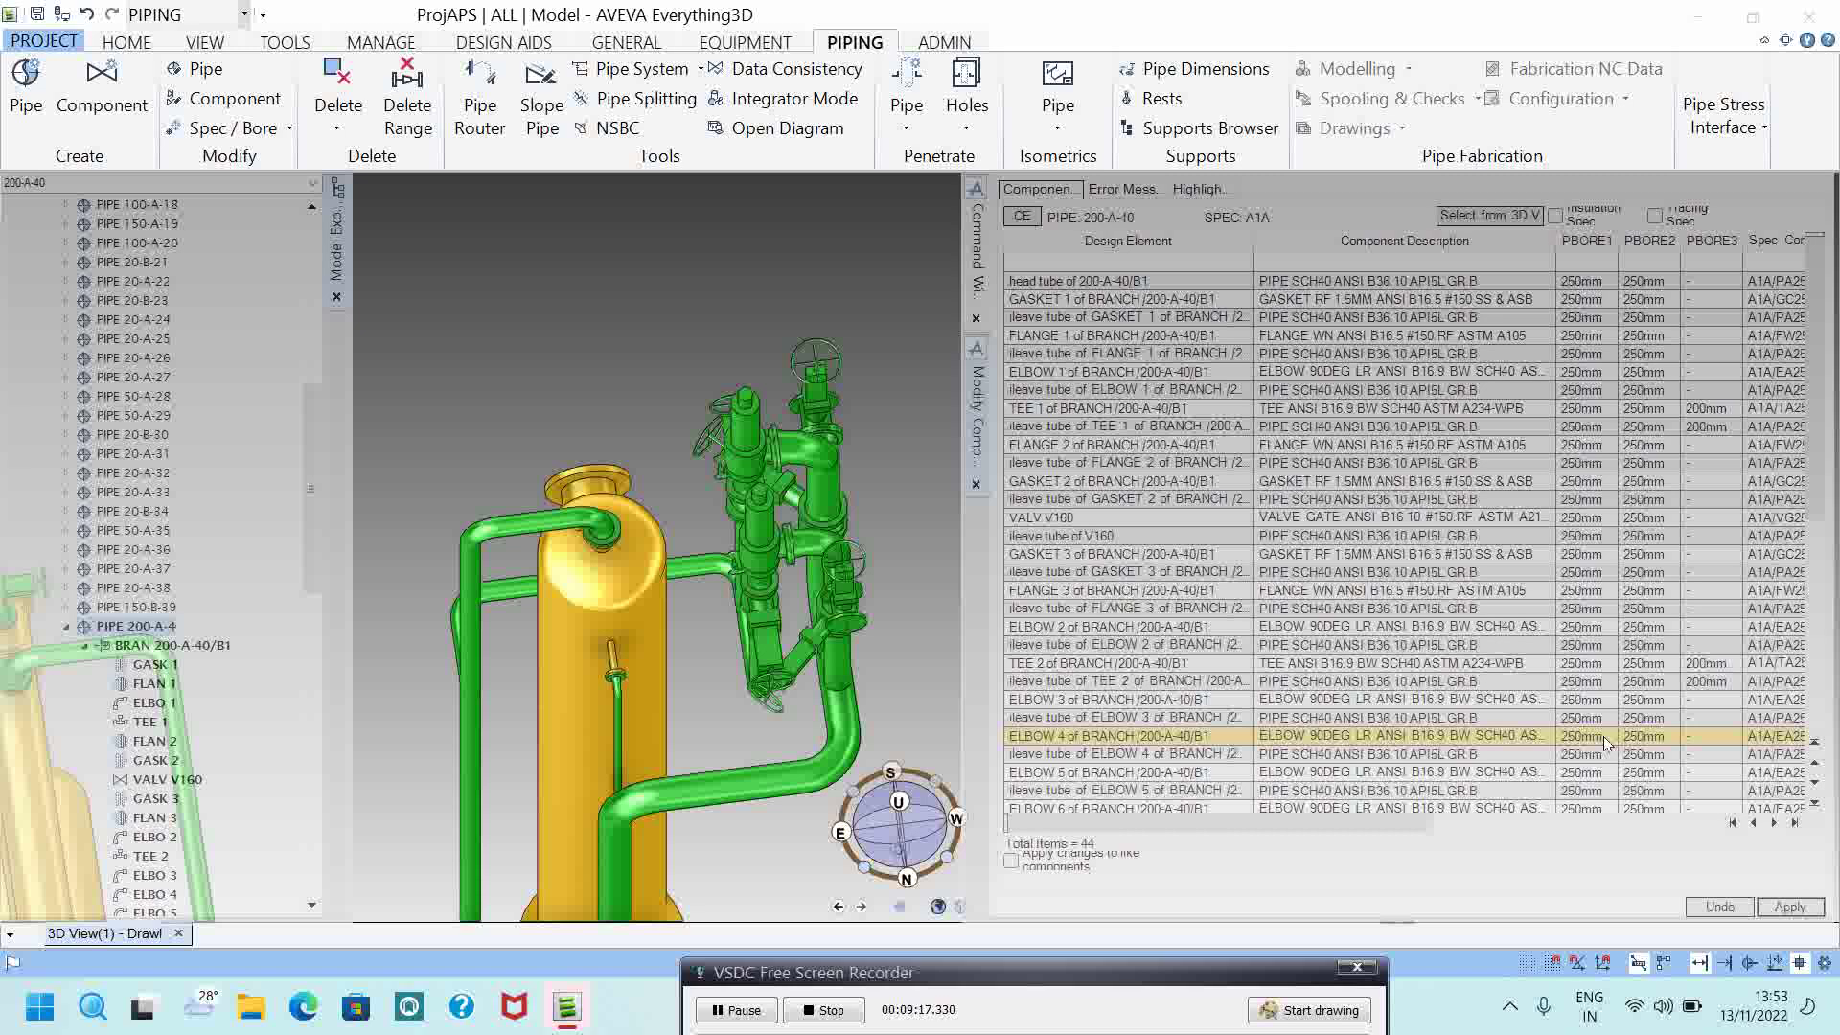
click(1723, 907)
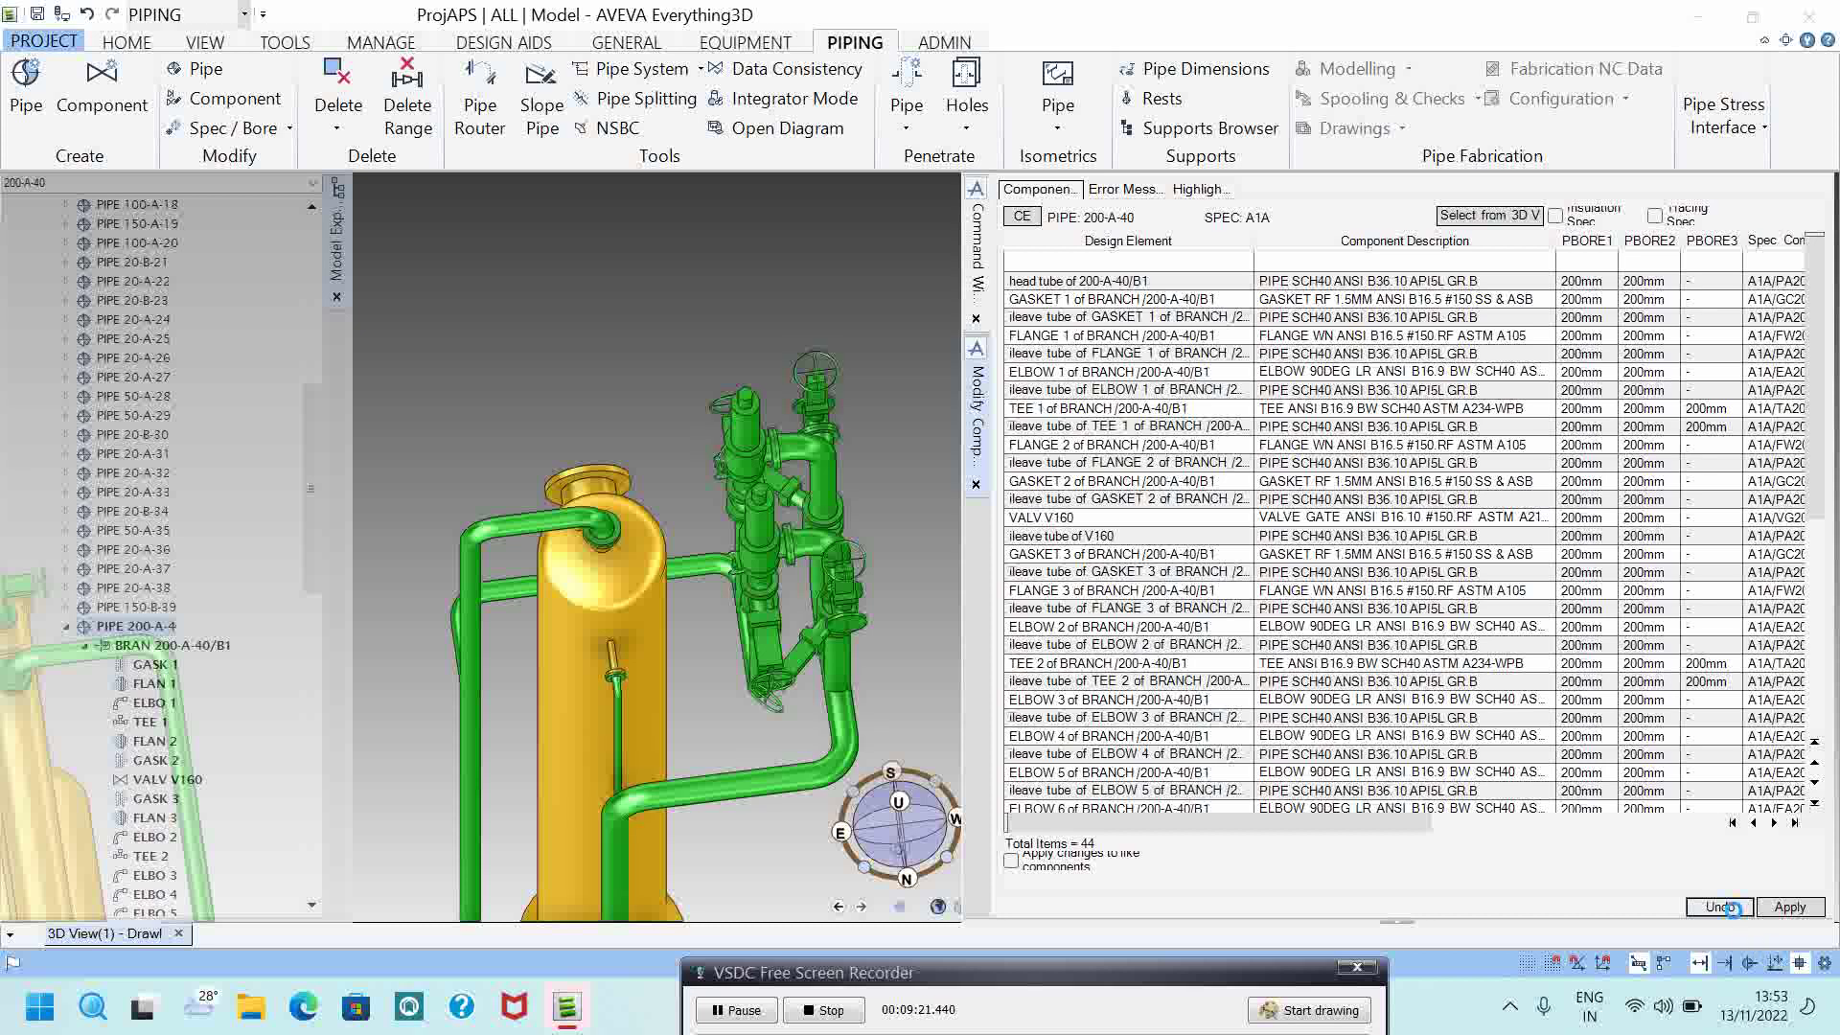
click(1720, 907)
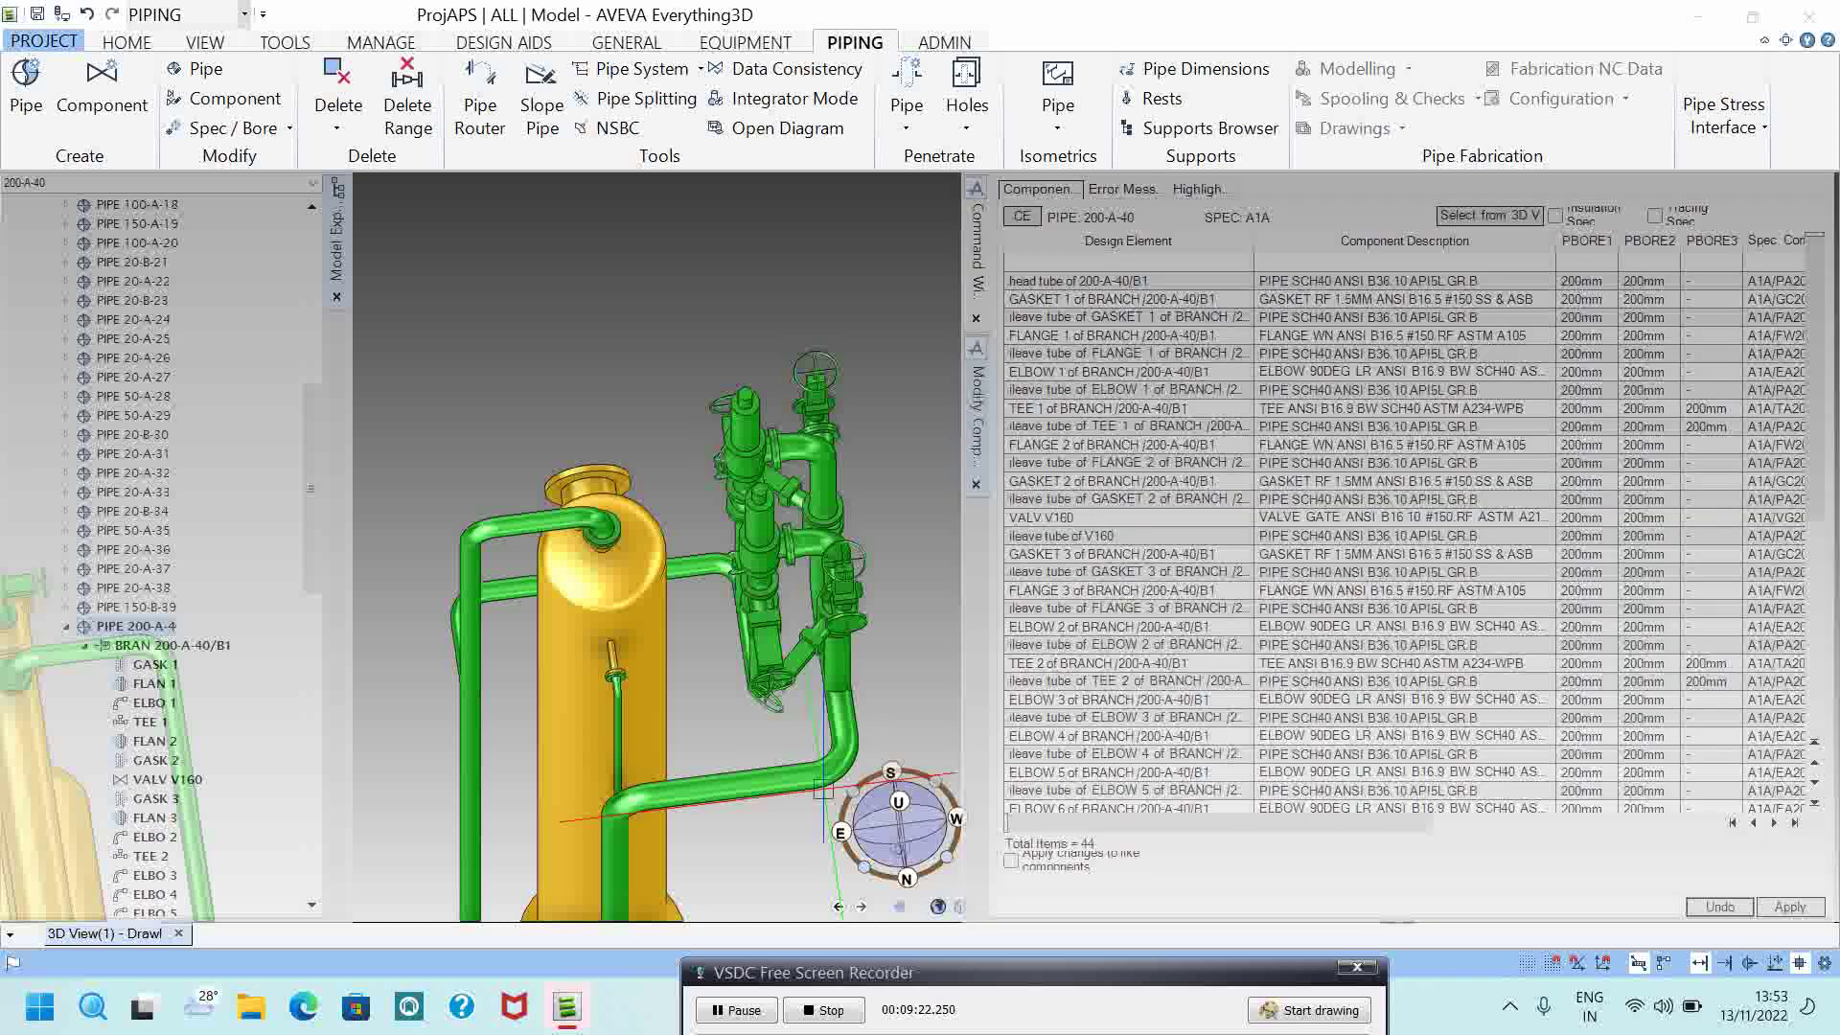
Step: Close the component modification list and reopen the specification and bore list for pipe 200-A-40
click(976, 488)
click(153, 628)
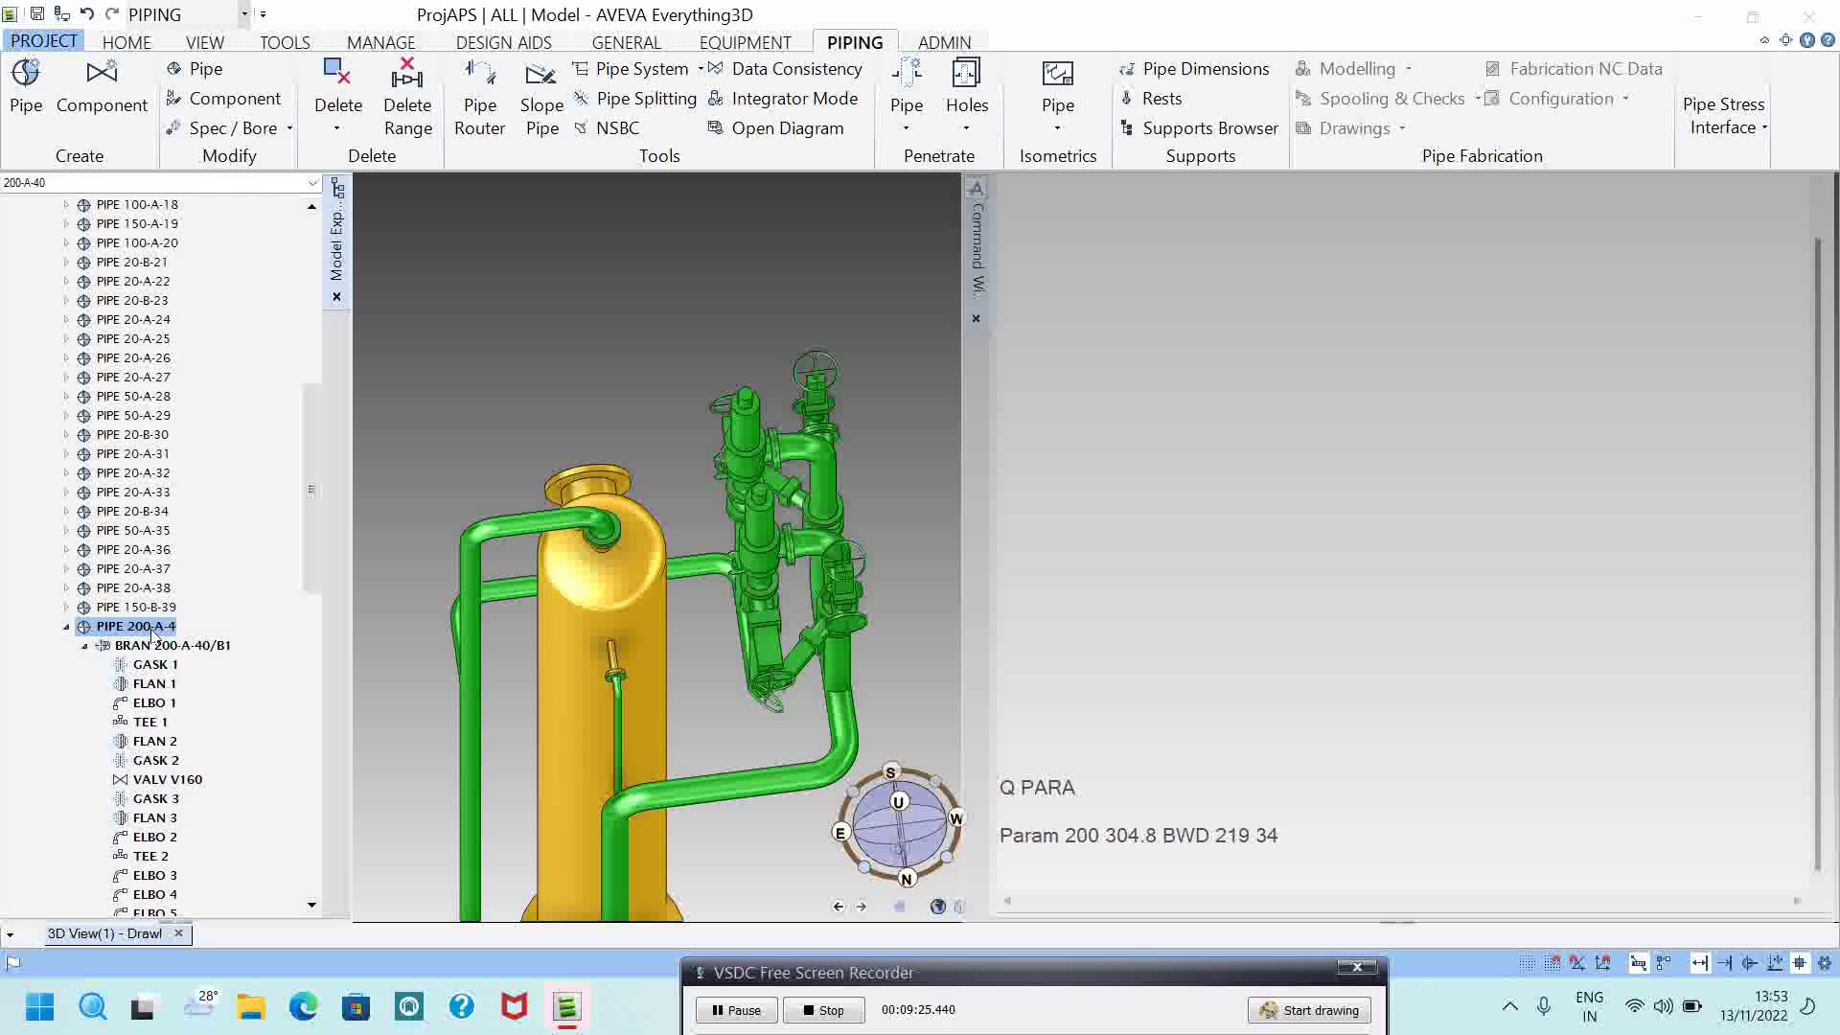
click(276, 137)
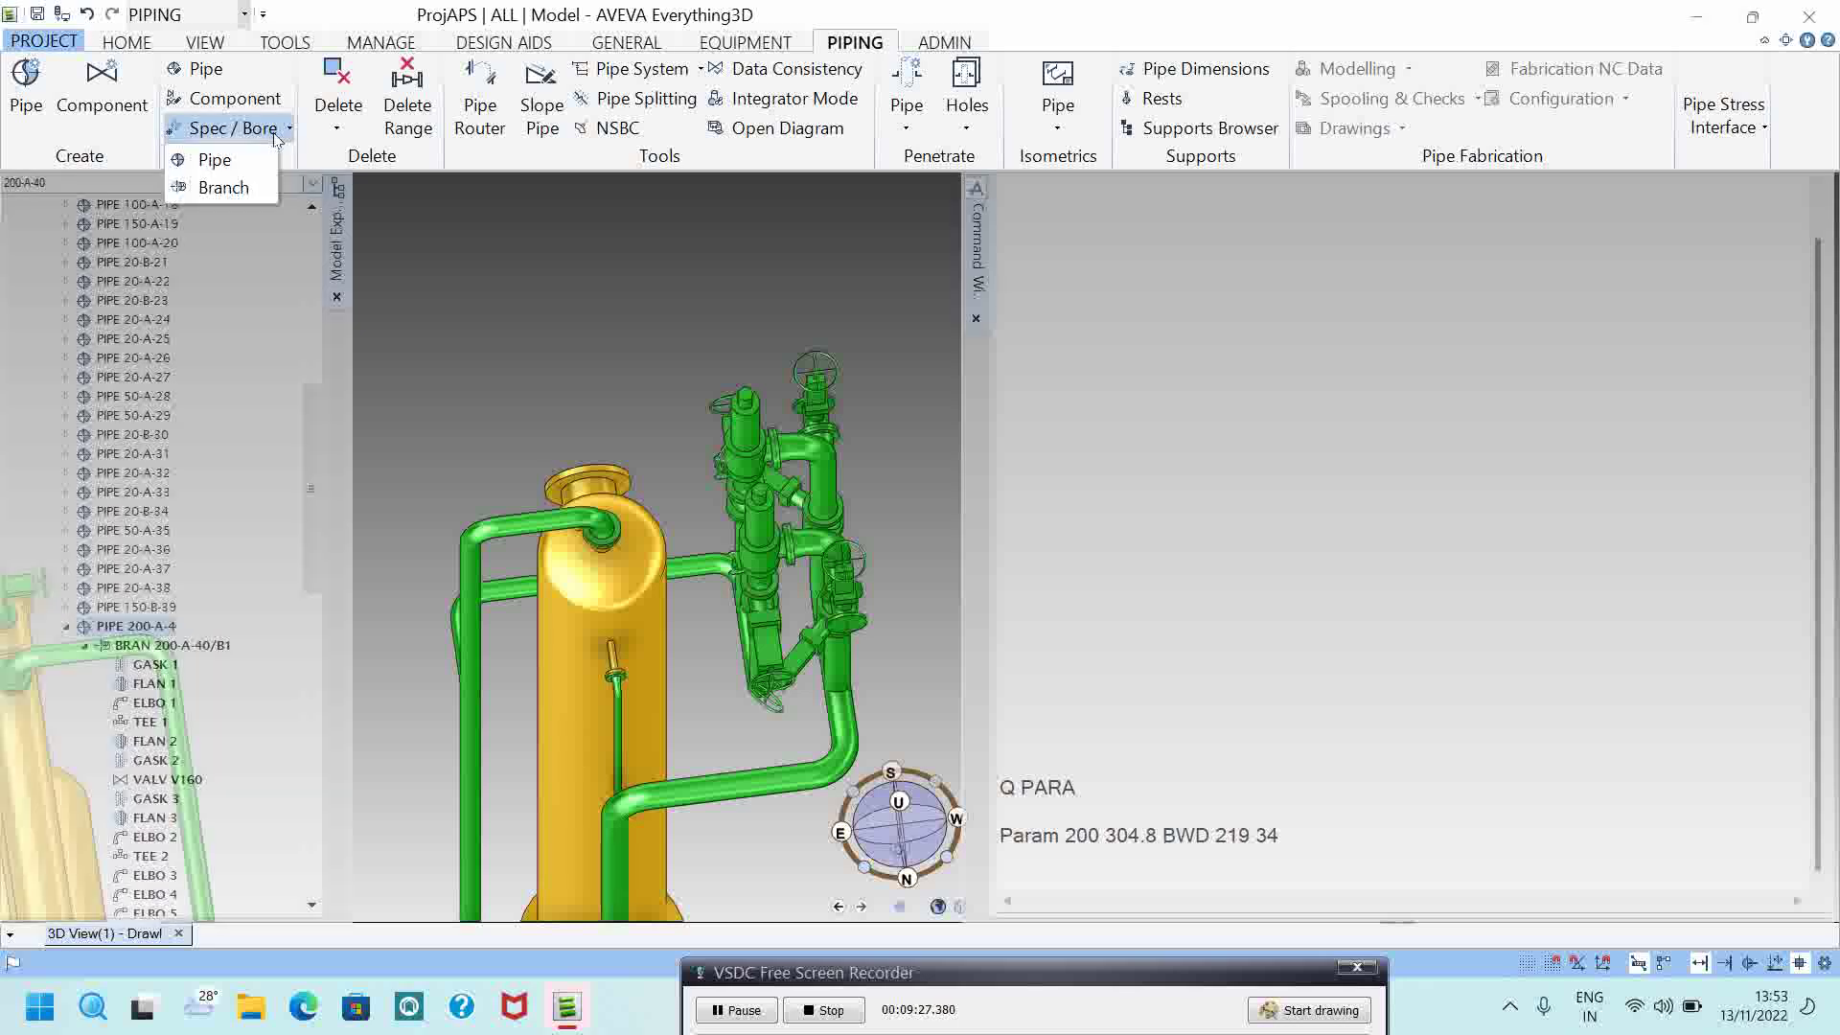
click(220, 187)
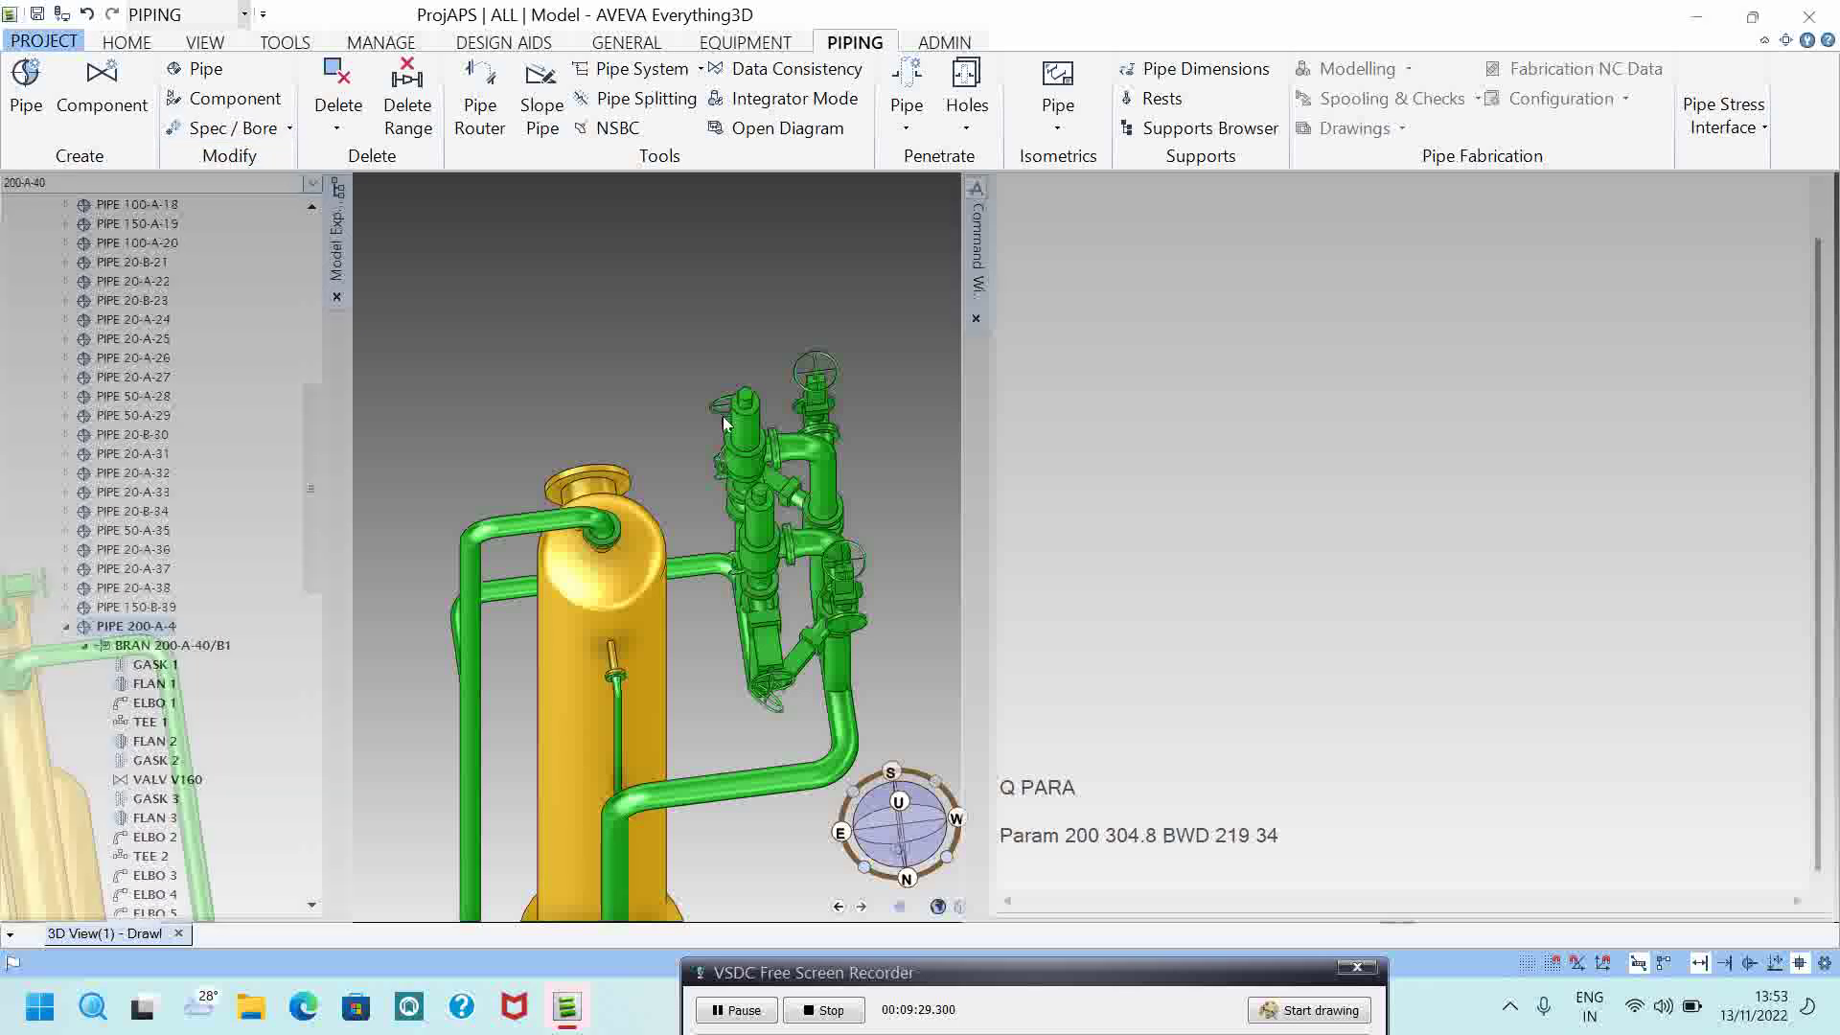
Step: Select all components of pipe 200-A-40 and set their insulation specification to 25mm_FibreGlass
click(1612, 338)
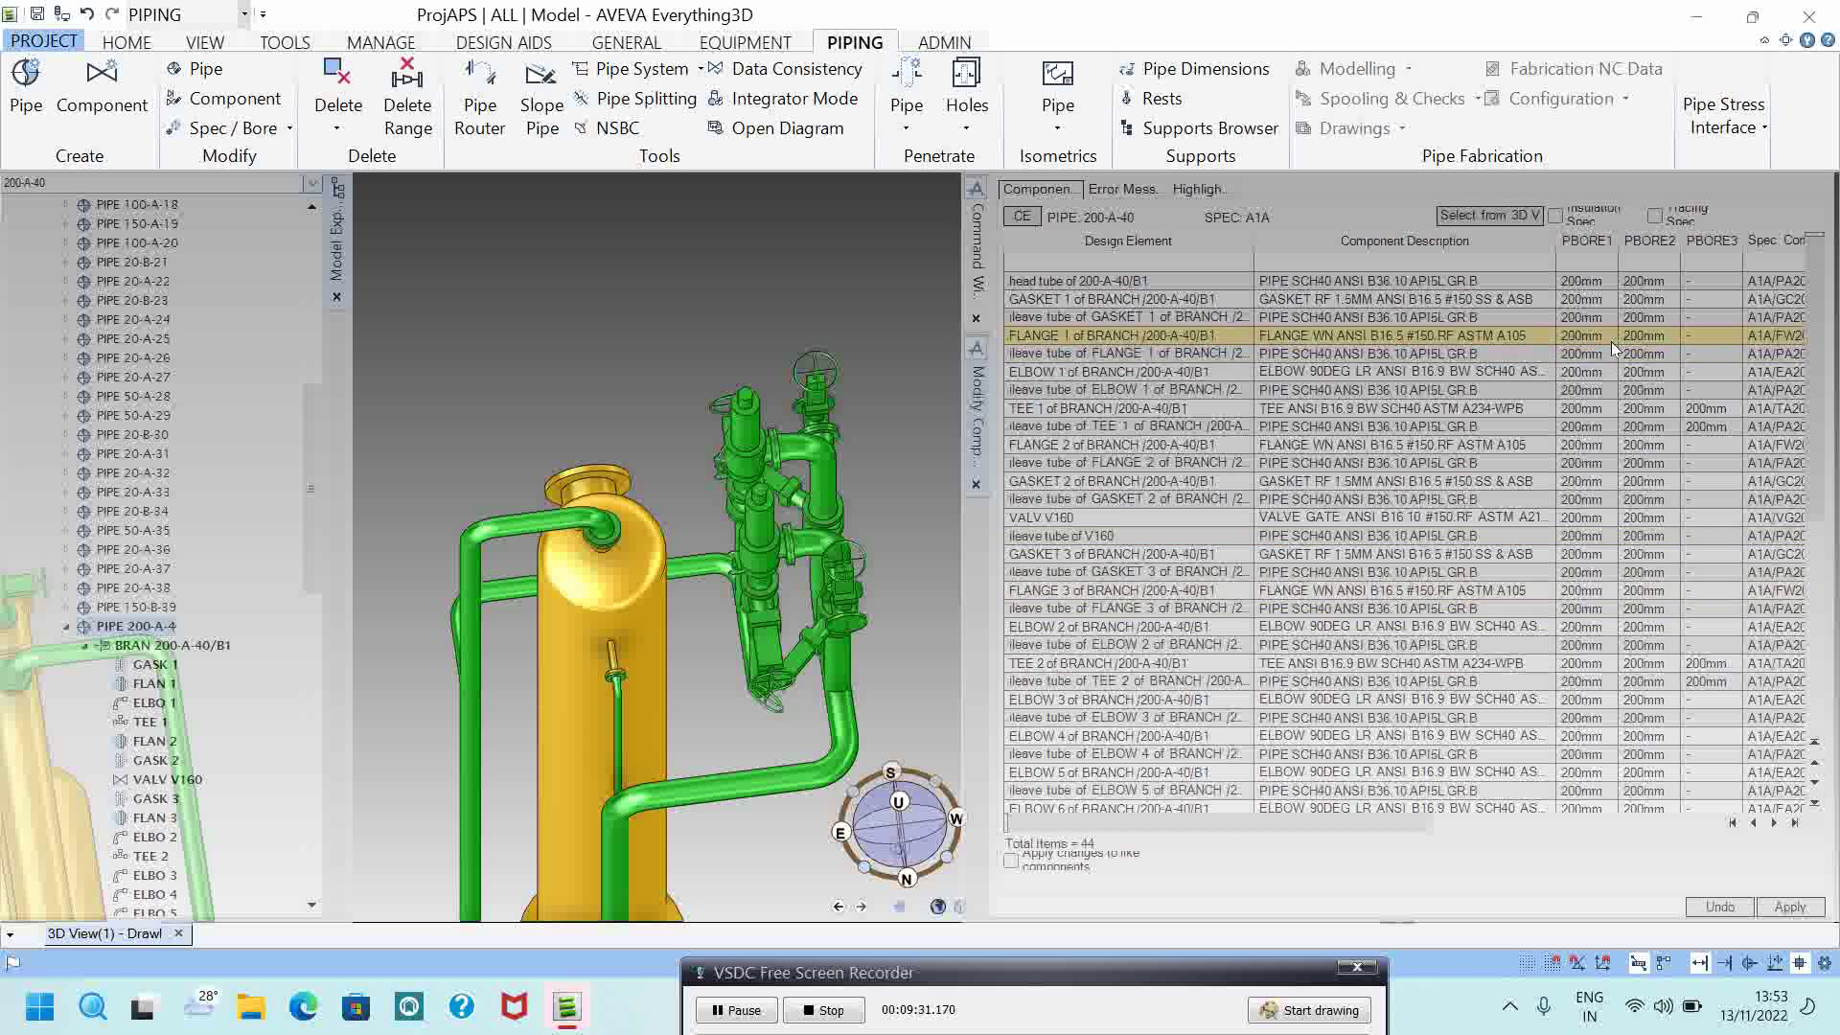
key(ctrl+a)
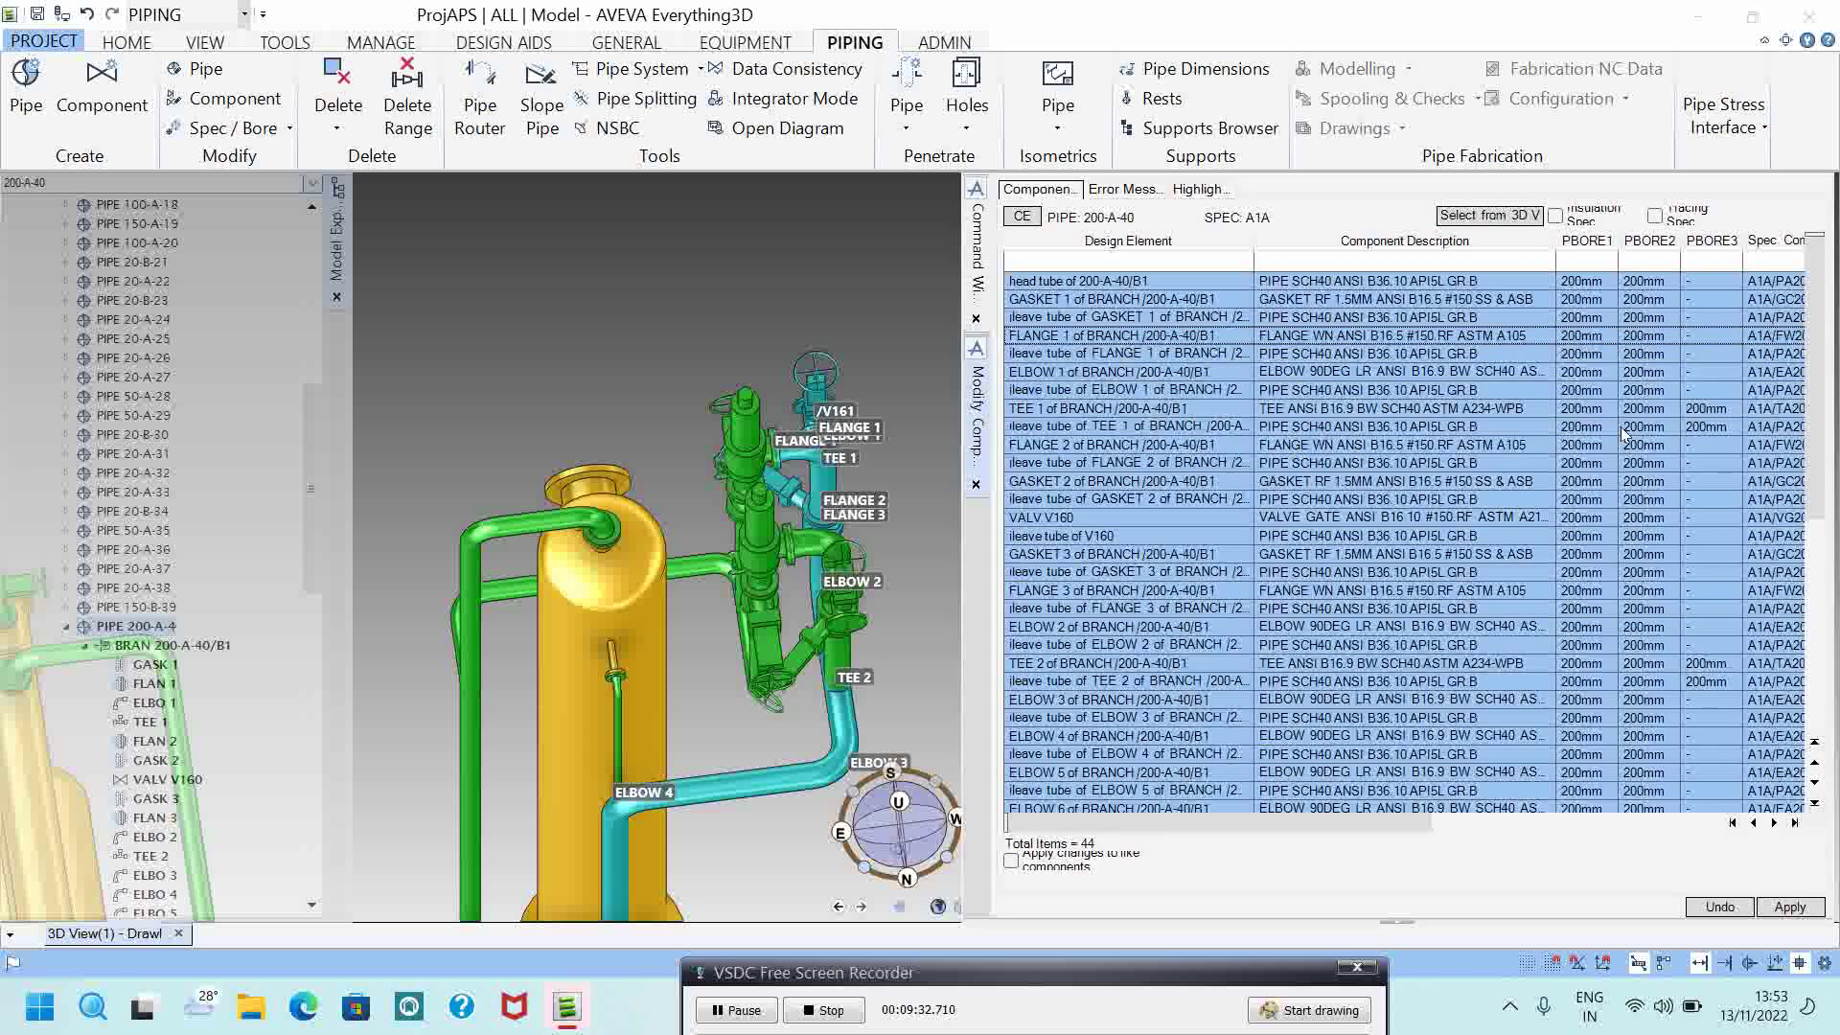
right_click(1609, 316)
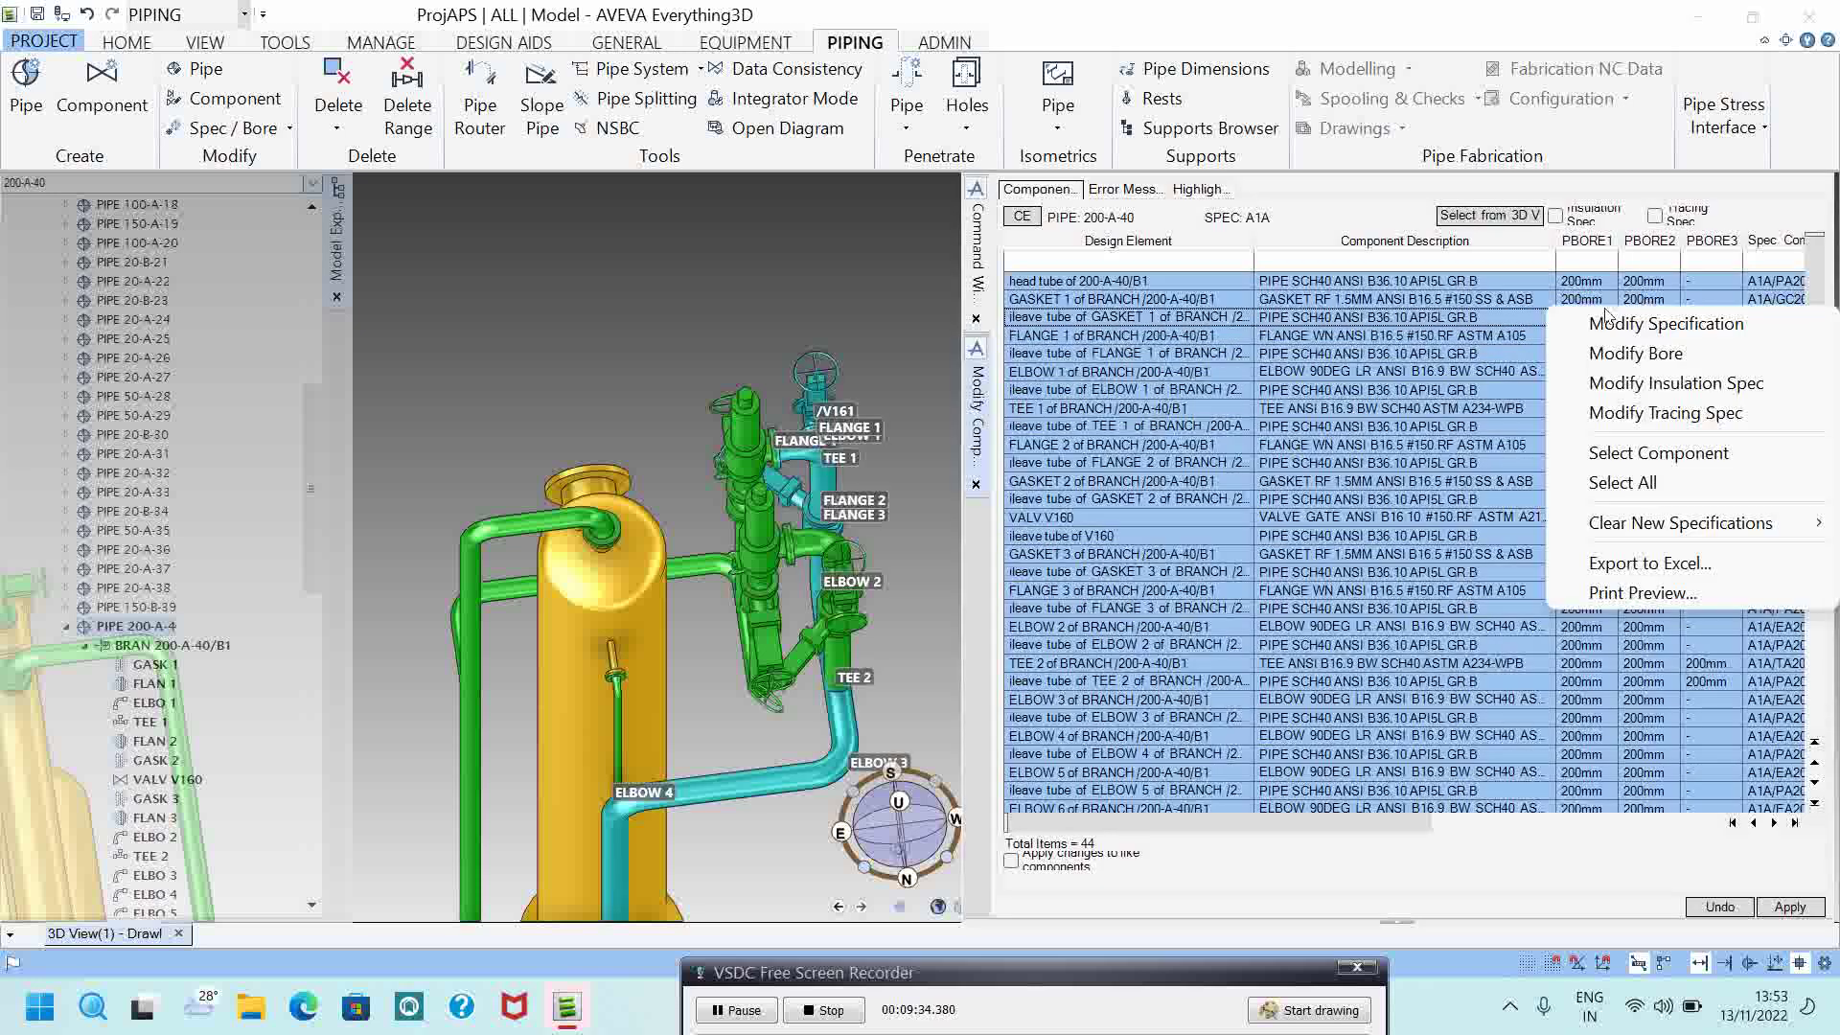
click(1693, 384)
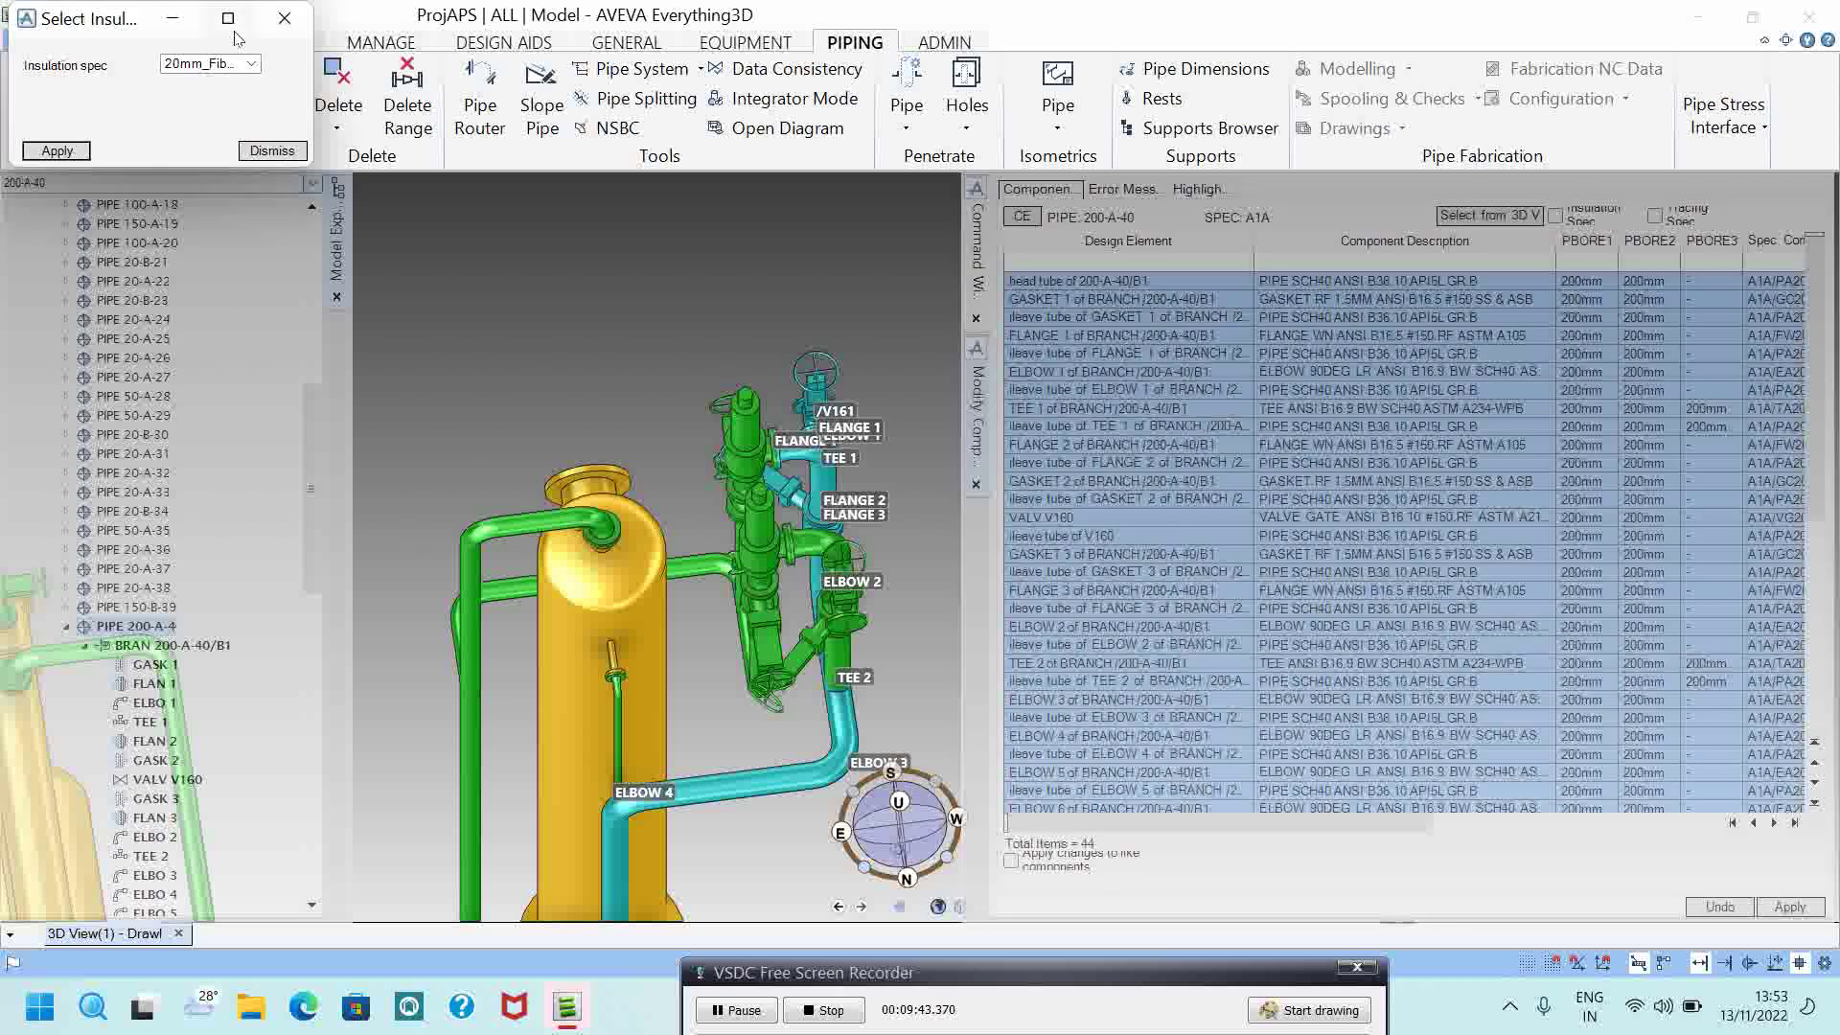
click(250, 65)
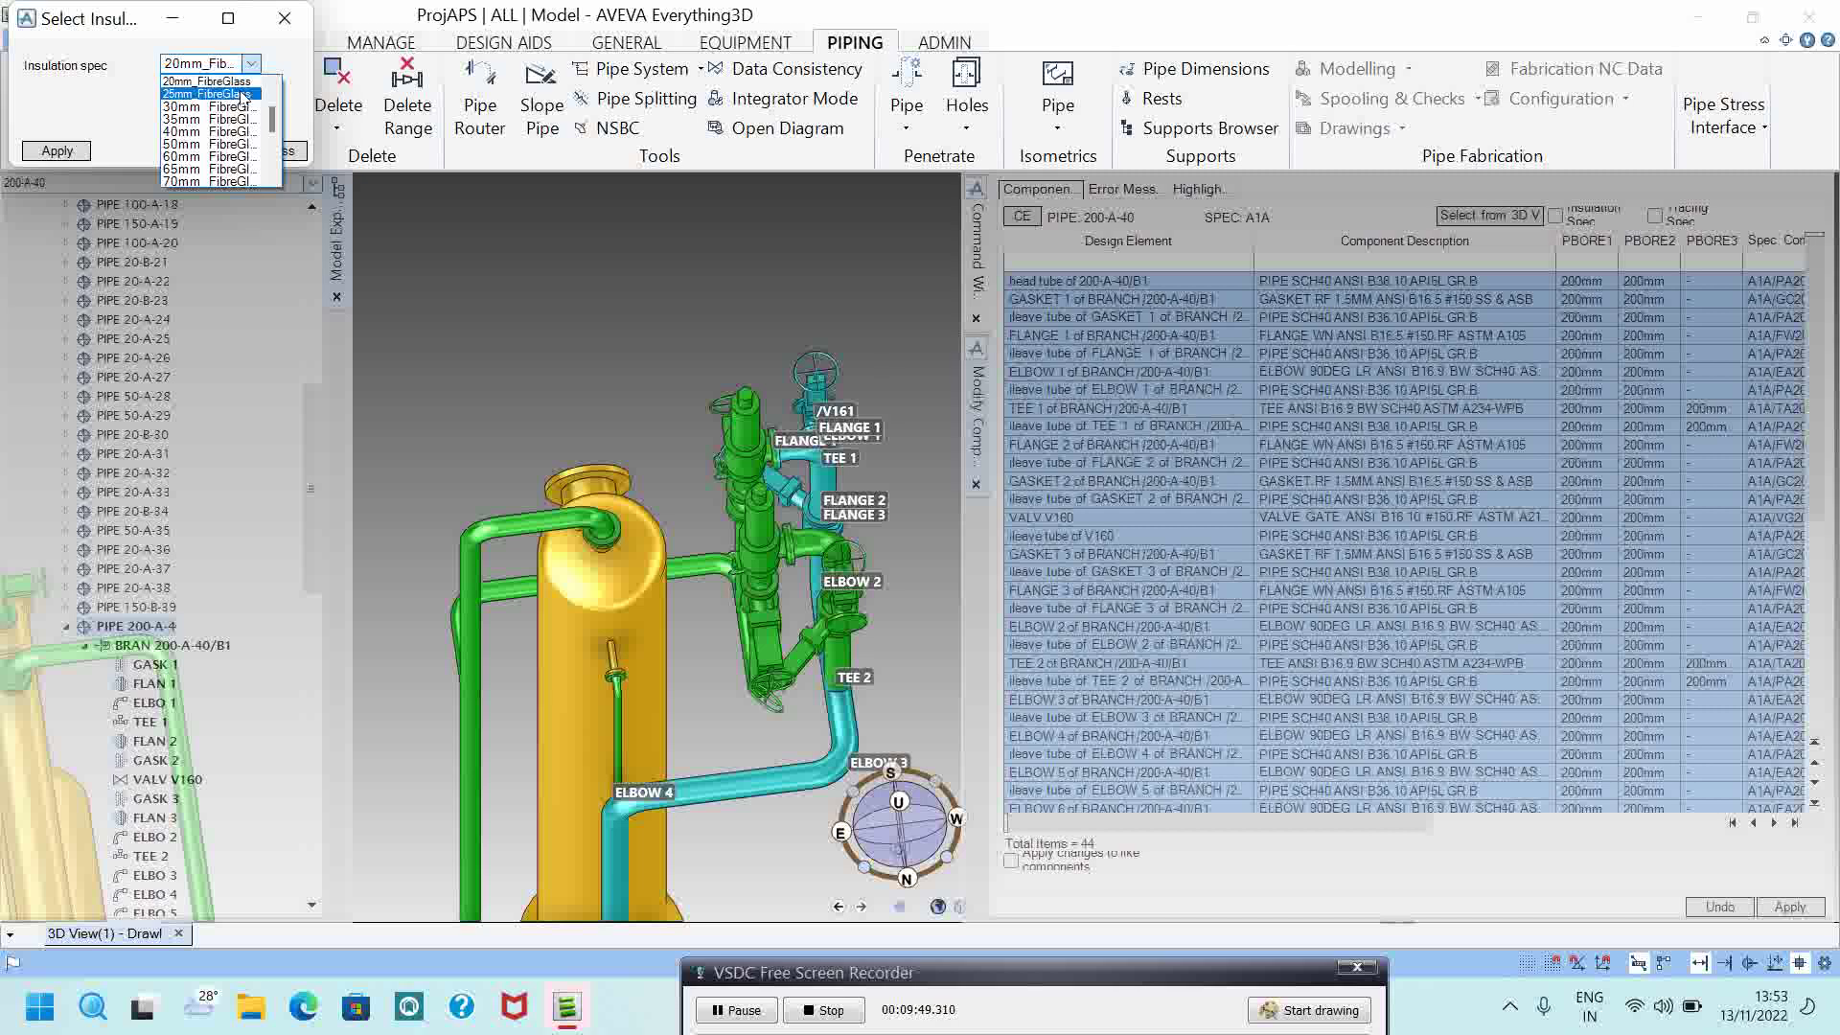
click(244, 94)
click(57, 151)
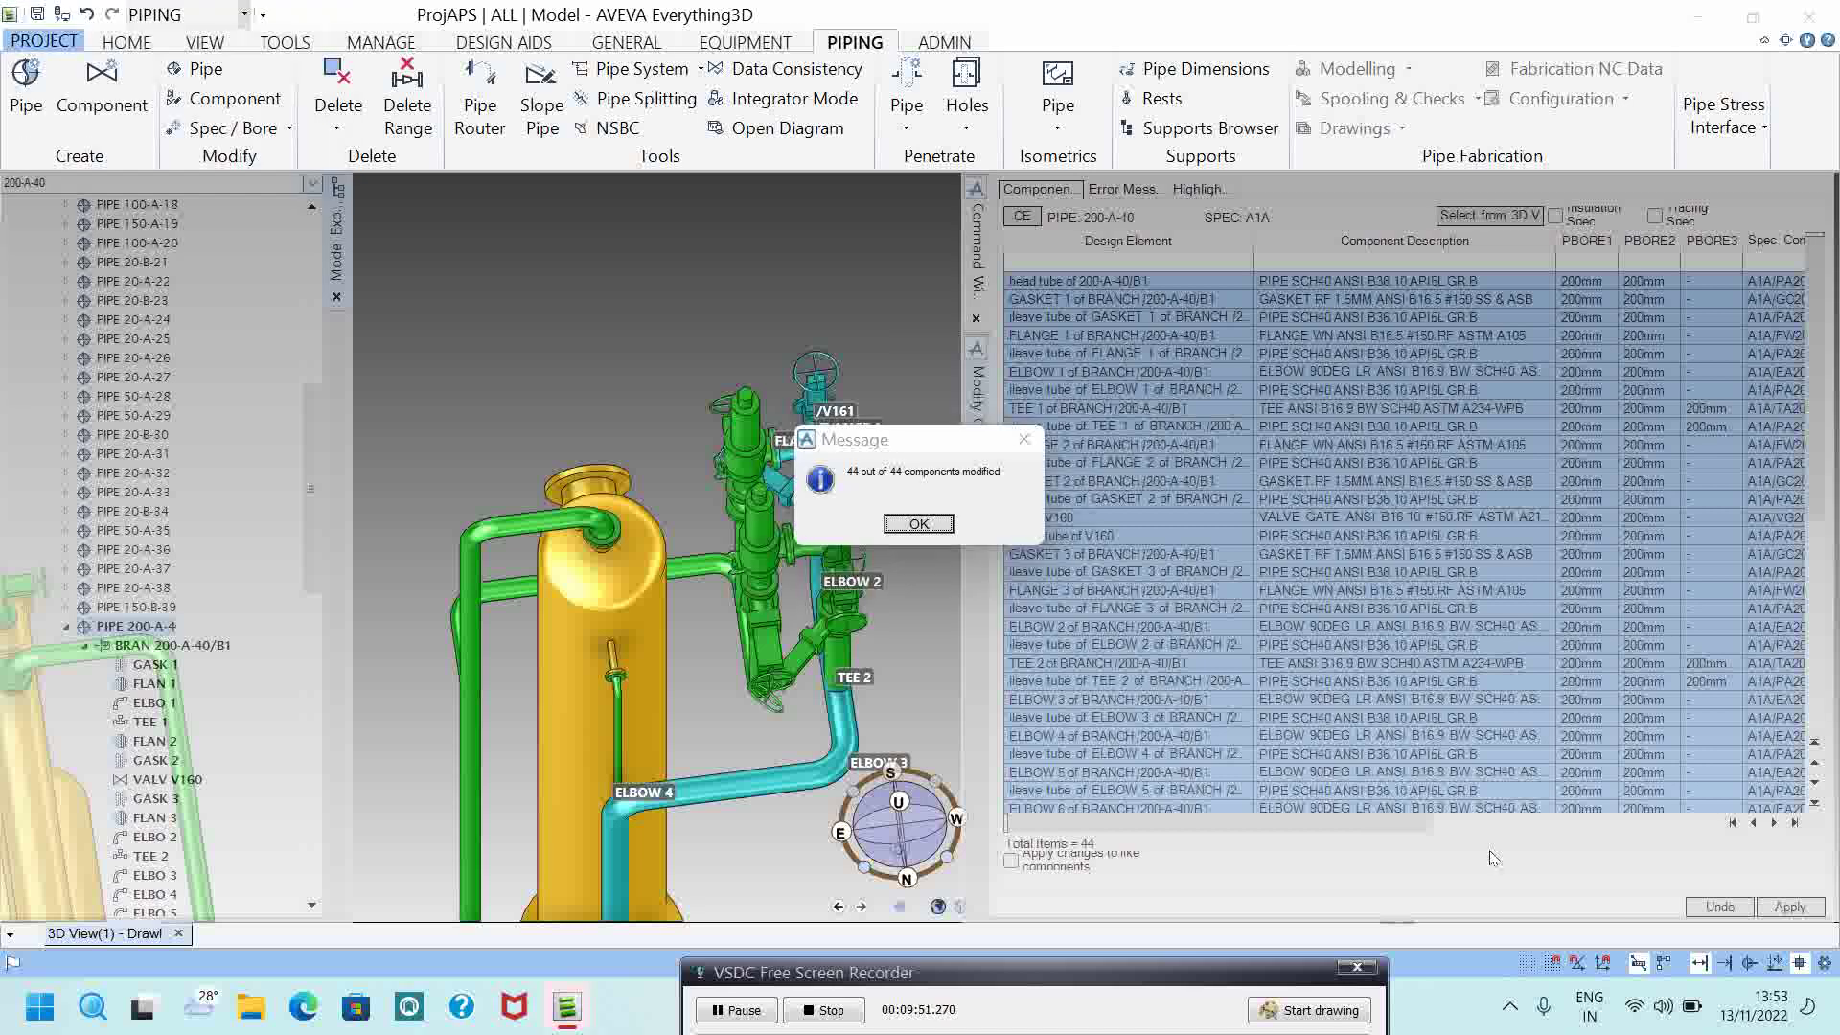
click(919, 524)
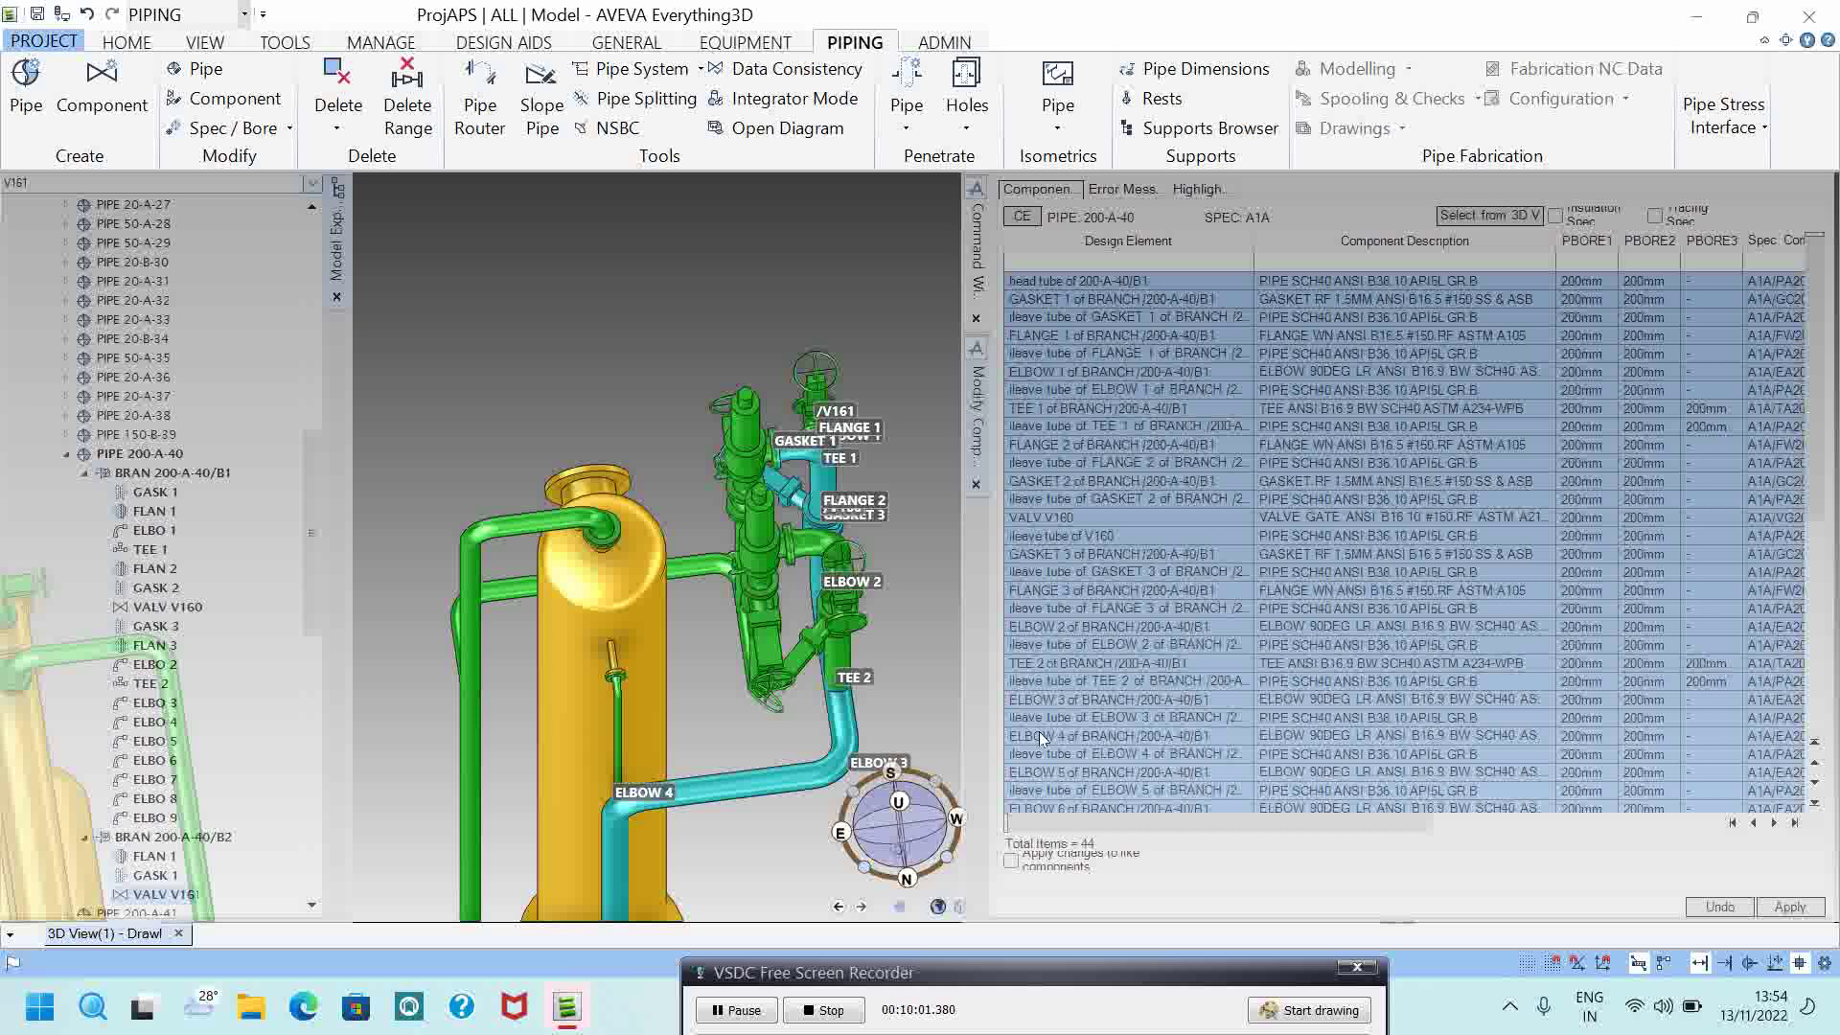
click(760, 1013)
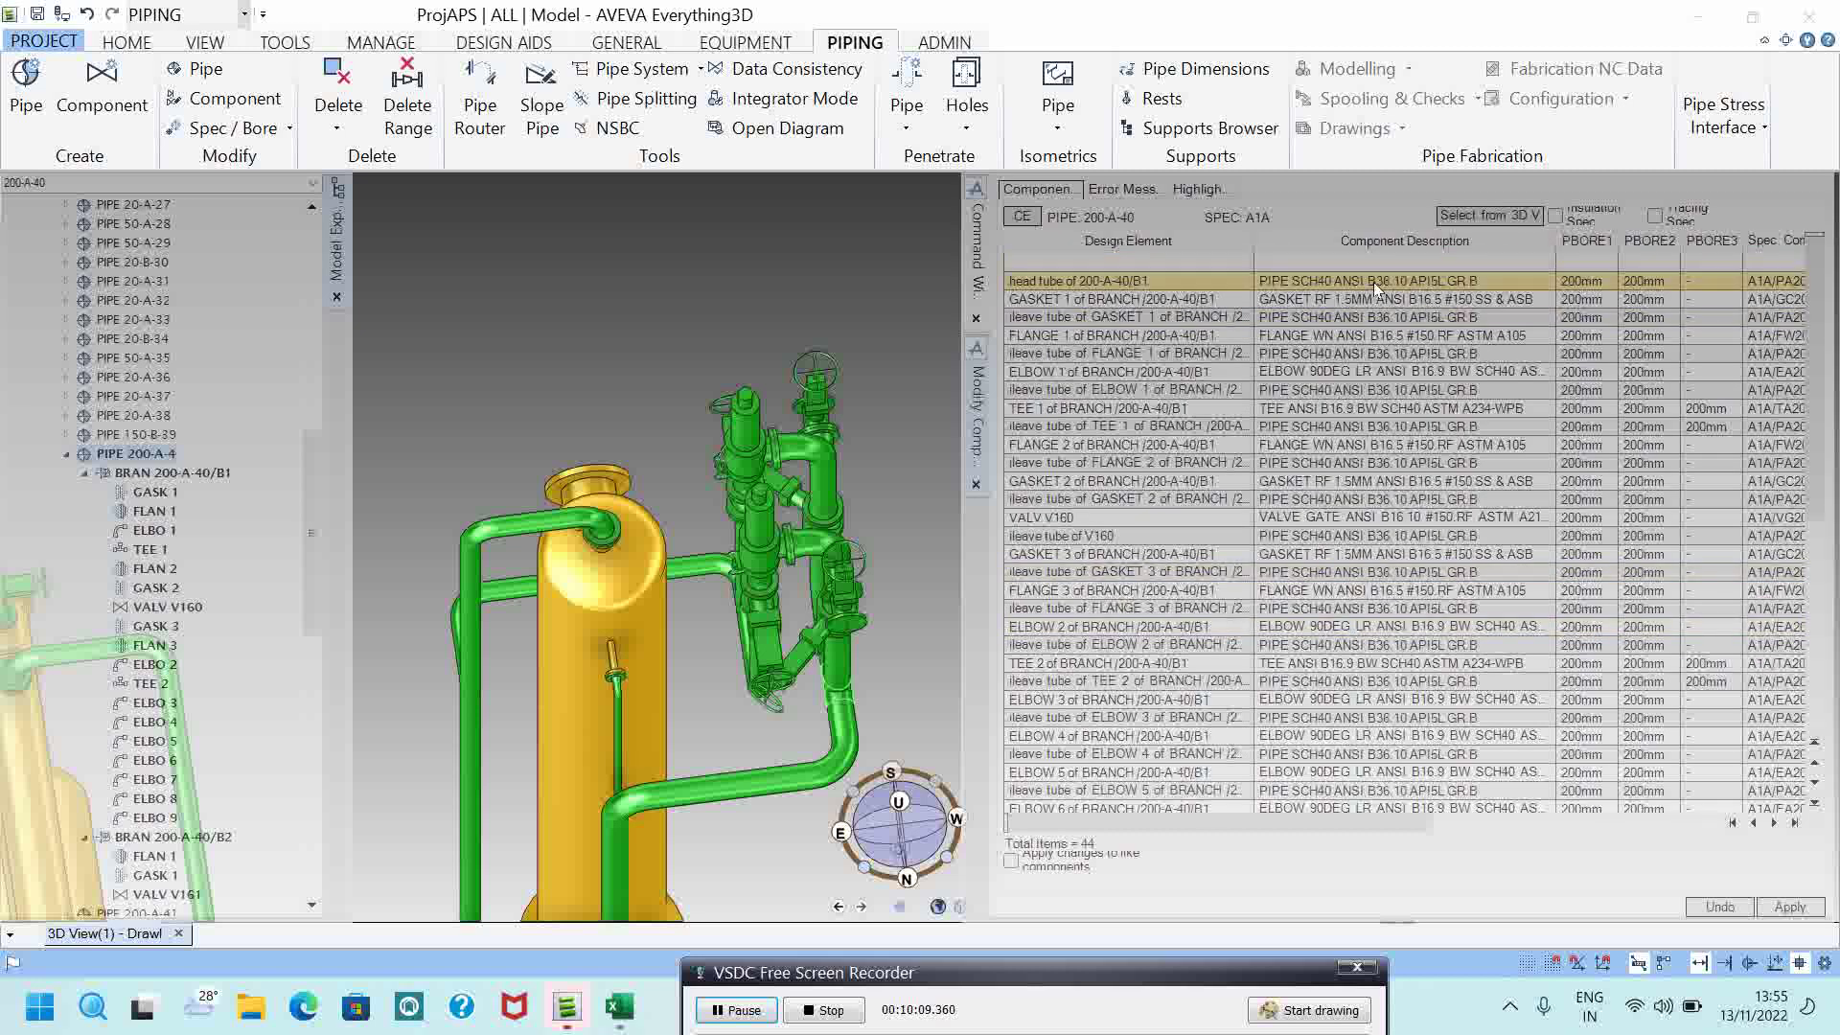
Step: Set the insulation specification of all components of pipe 200-A-40 to 50mm fibreglass, and apply the modification to the model
click(1373, 281)
key(ctrl+a)
right_click(1401, 340)
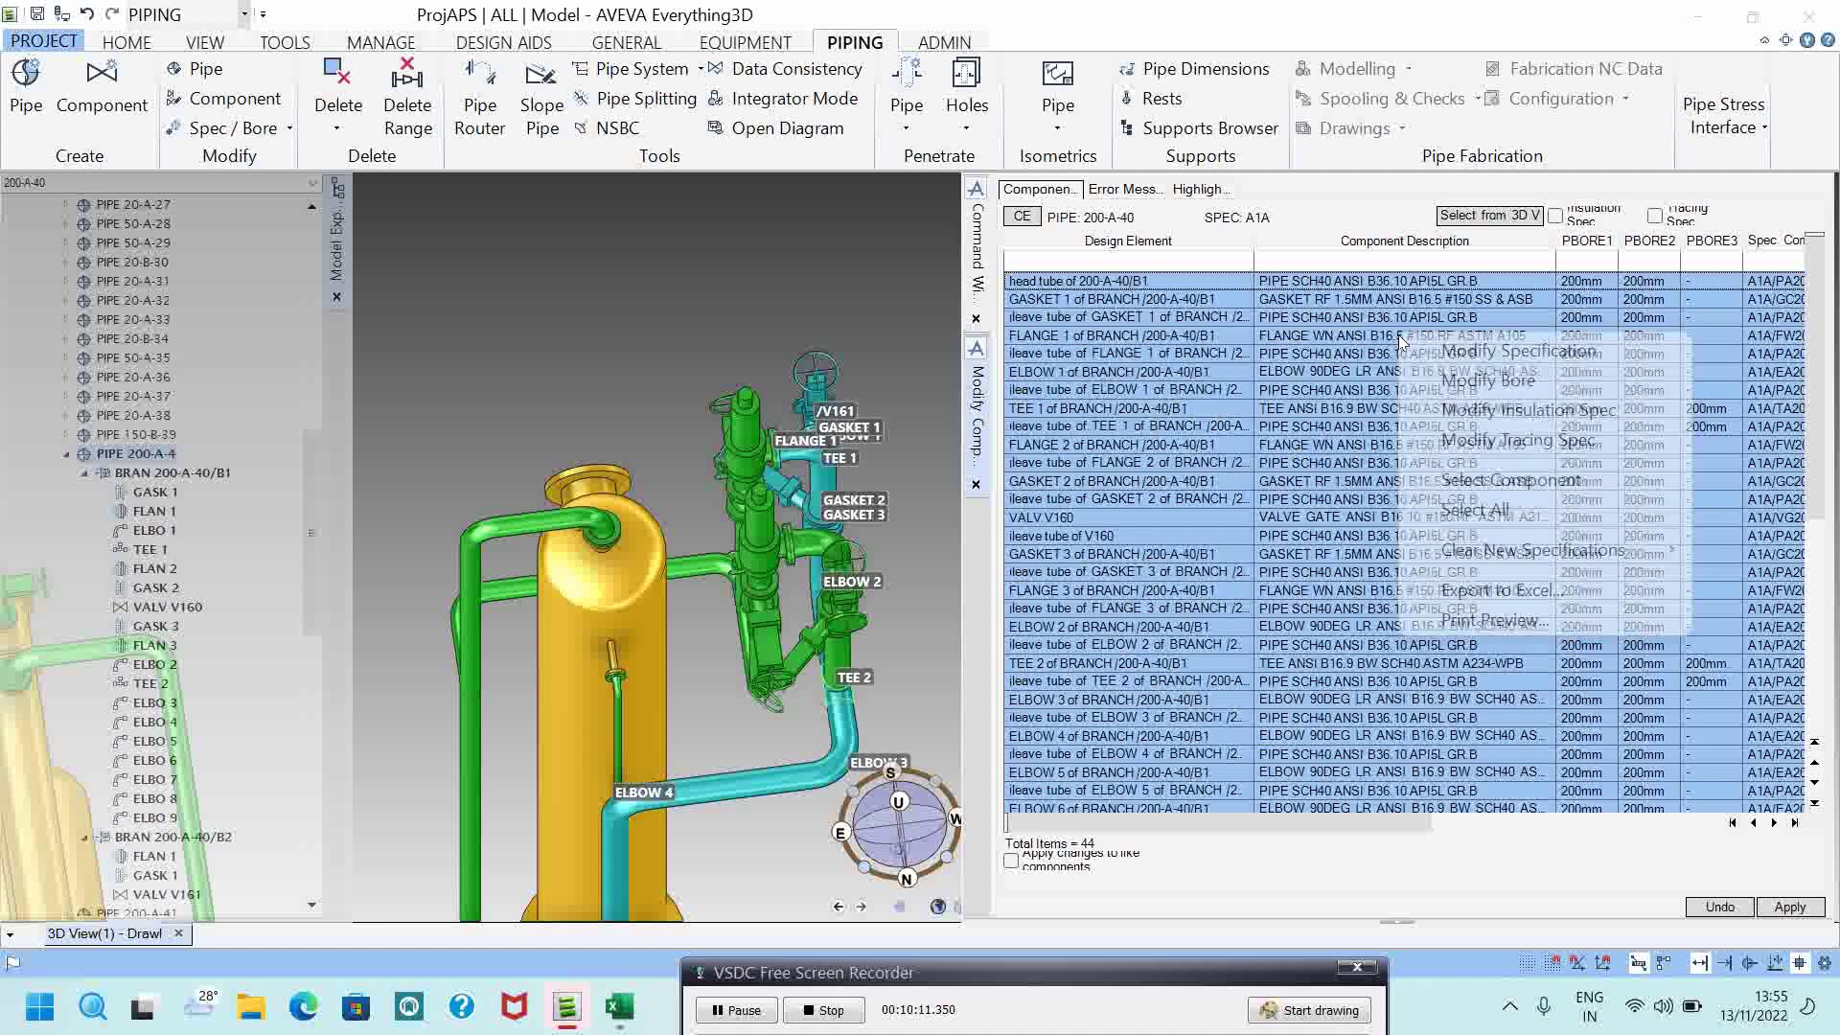
click(1453, 410)
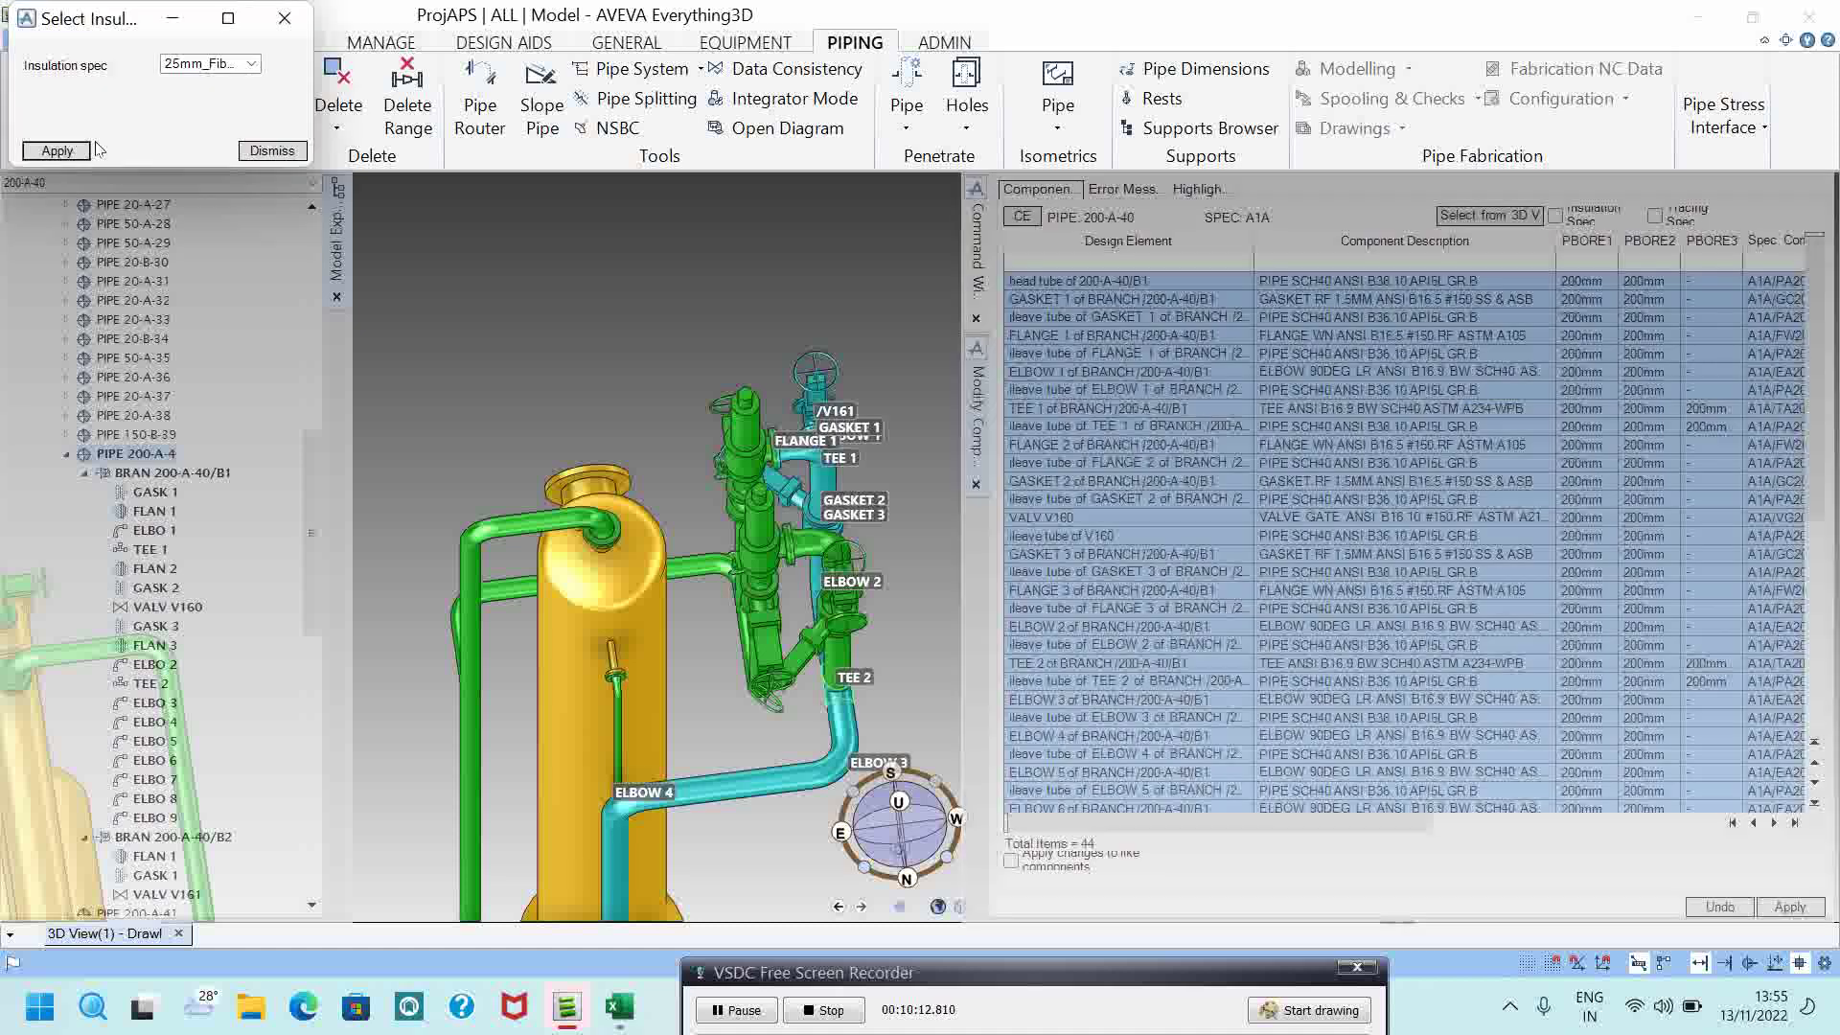
click(251, 63)
click(233, 131)
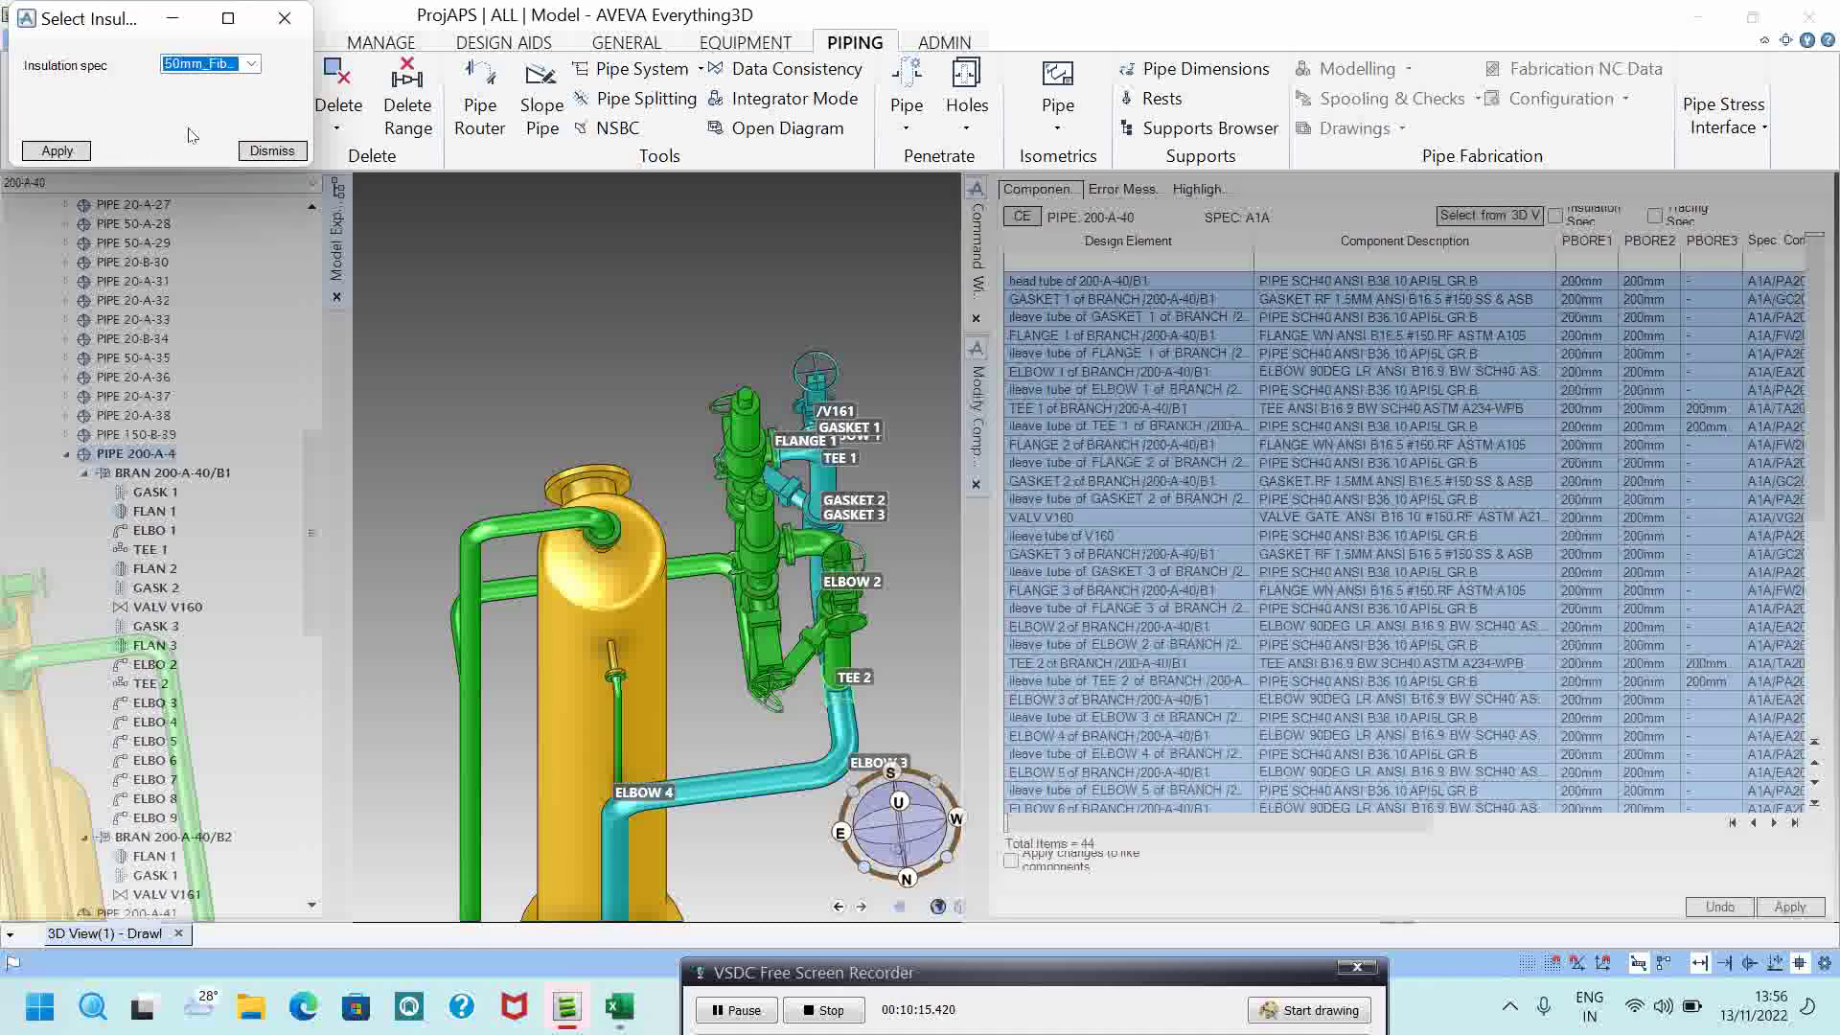
click(58, 151)
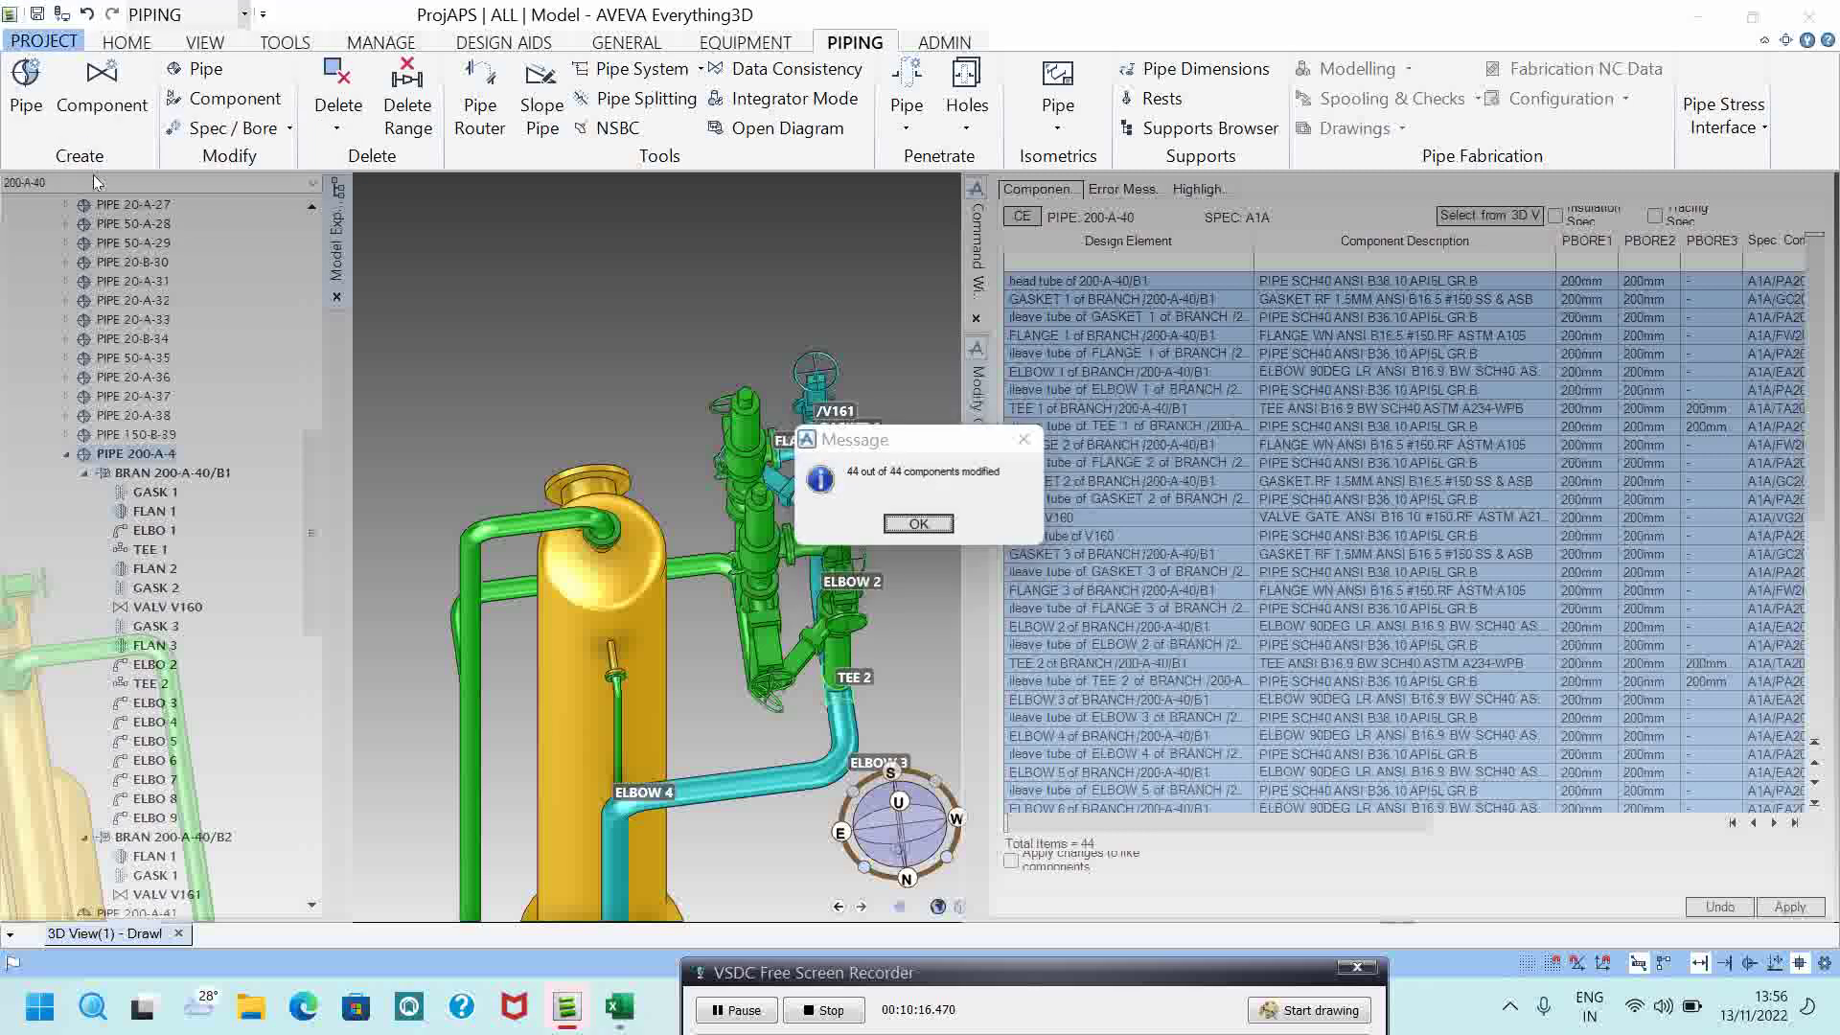
click(943, 520)
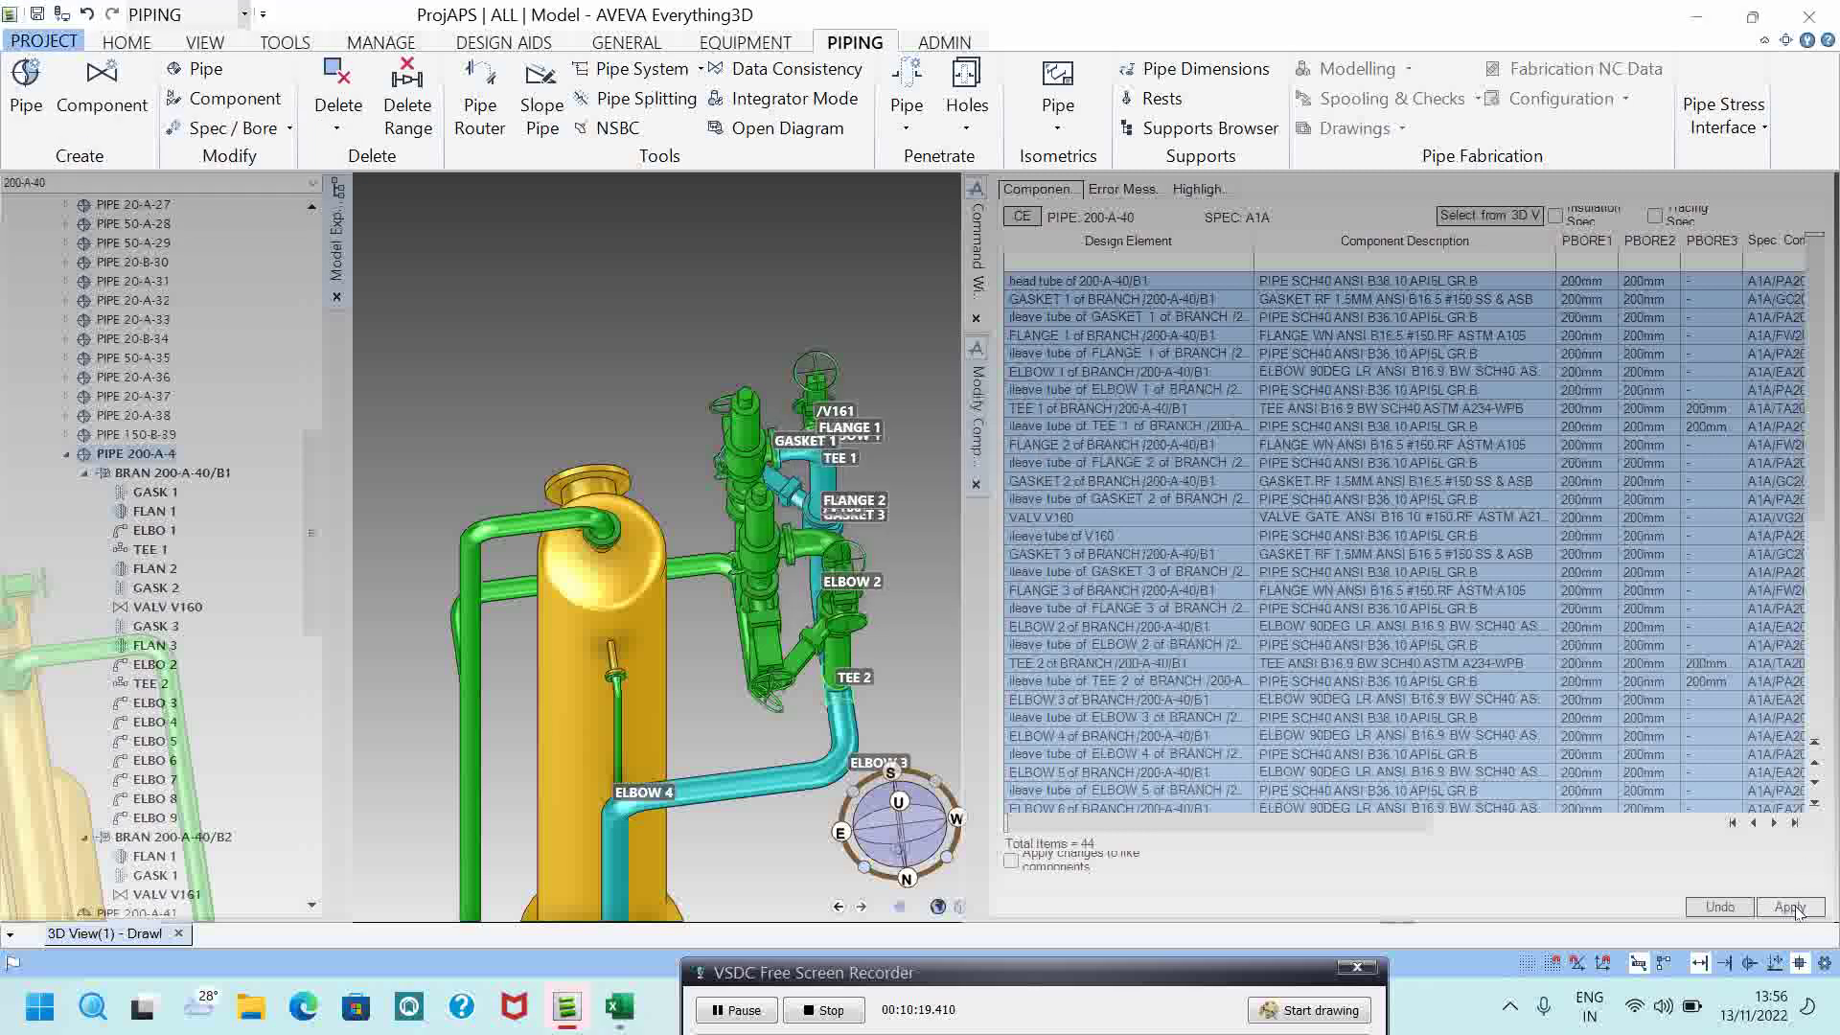
click(880, 524)
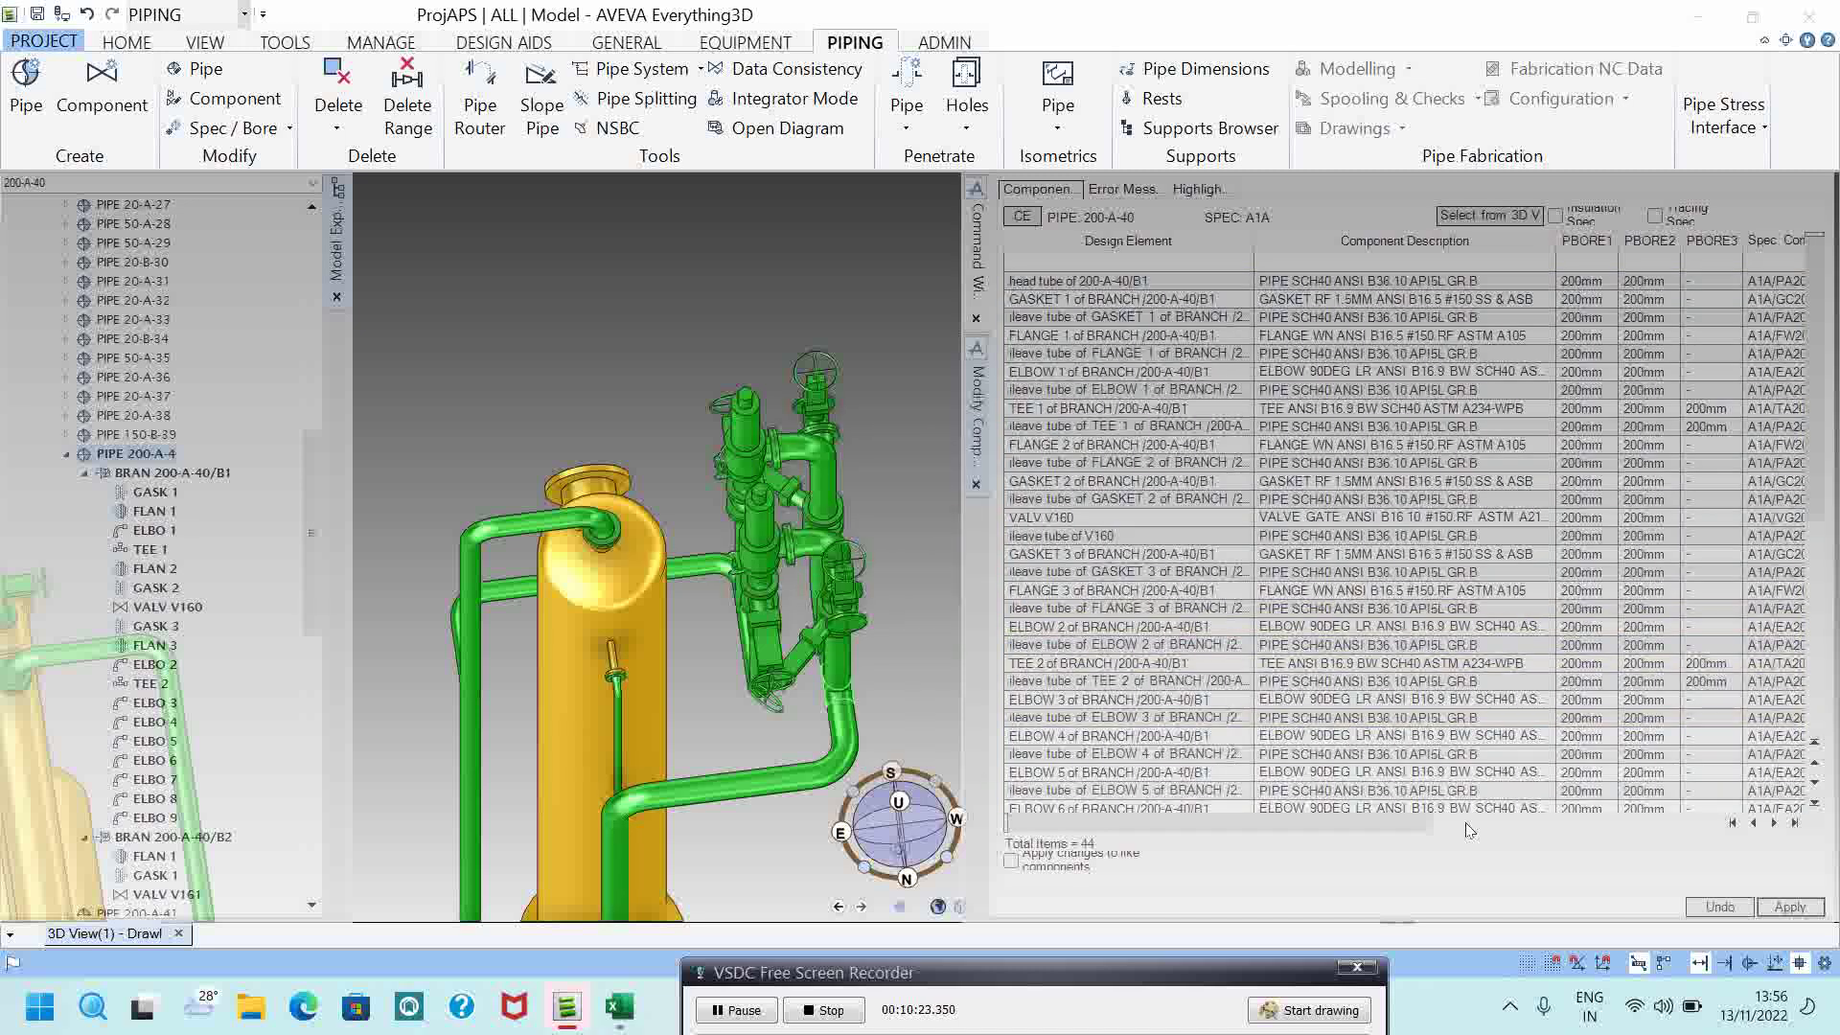
mouse_move(1166, 830)
mouse_down()
mouse_move(1474, 814)
mouse_move(1161, 822)
mouse_up()
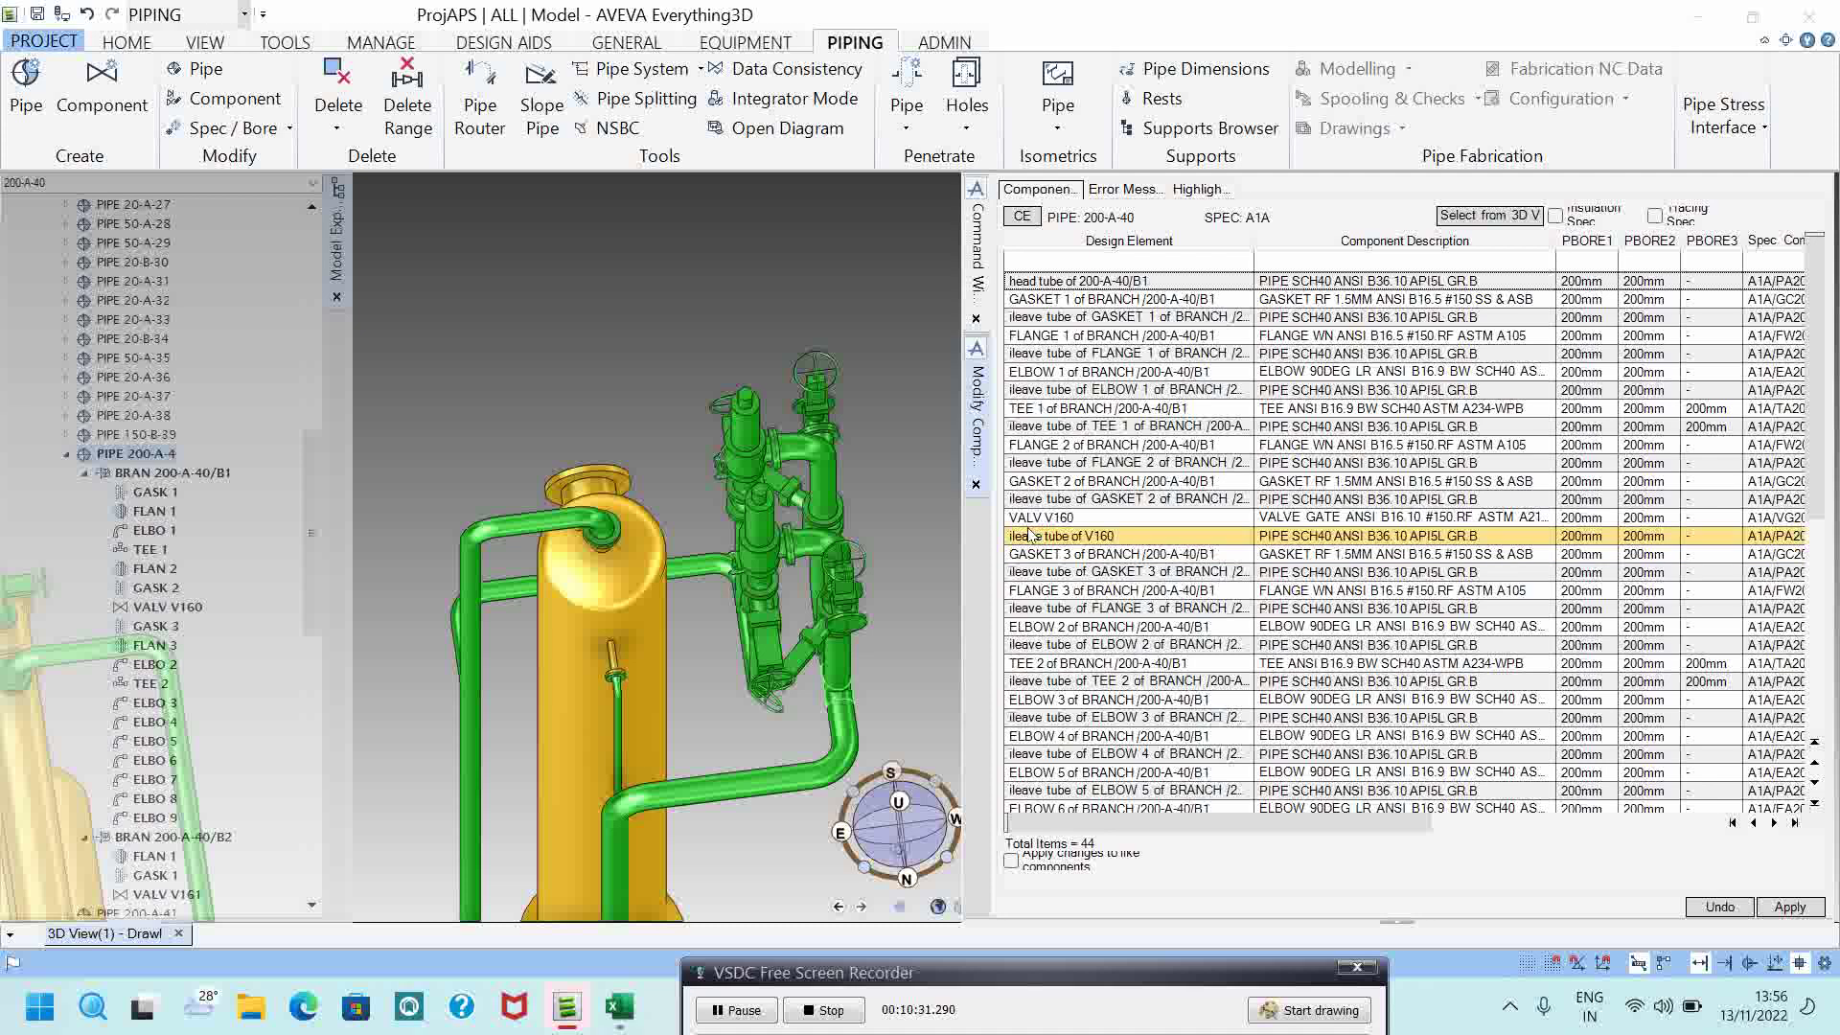
Step: Set the tracing specification of all components of pipe 200-A-40 to E-TRACING, and apply the modification to the model
click(1380, 372)
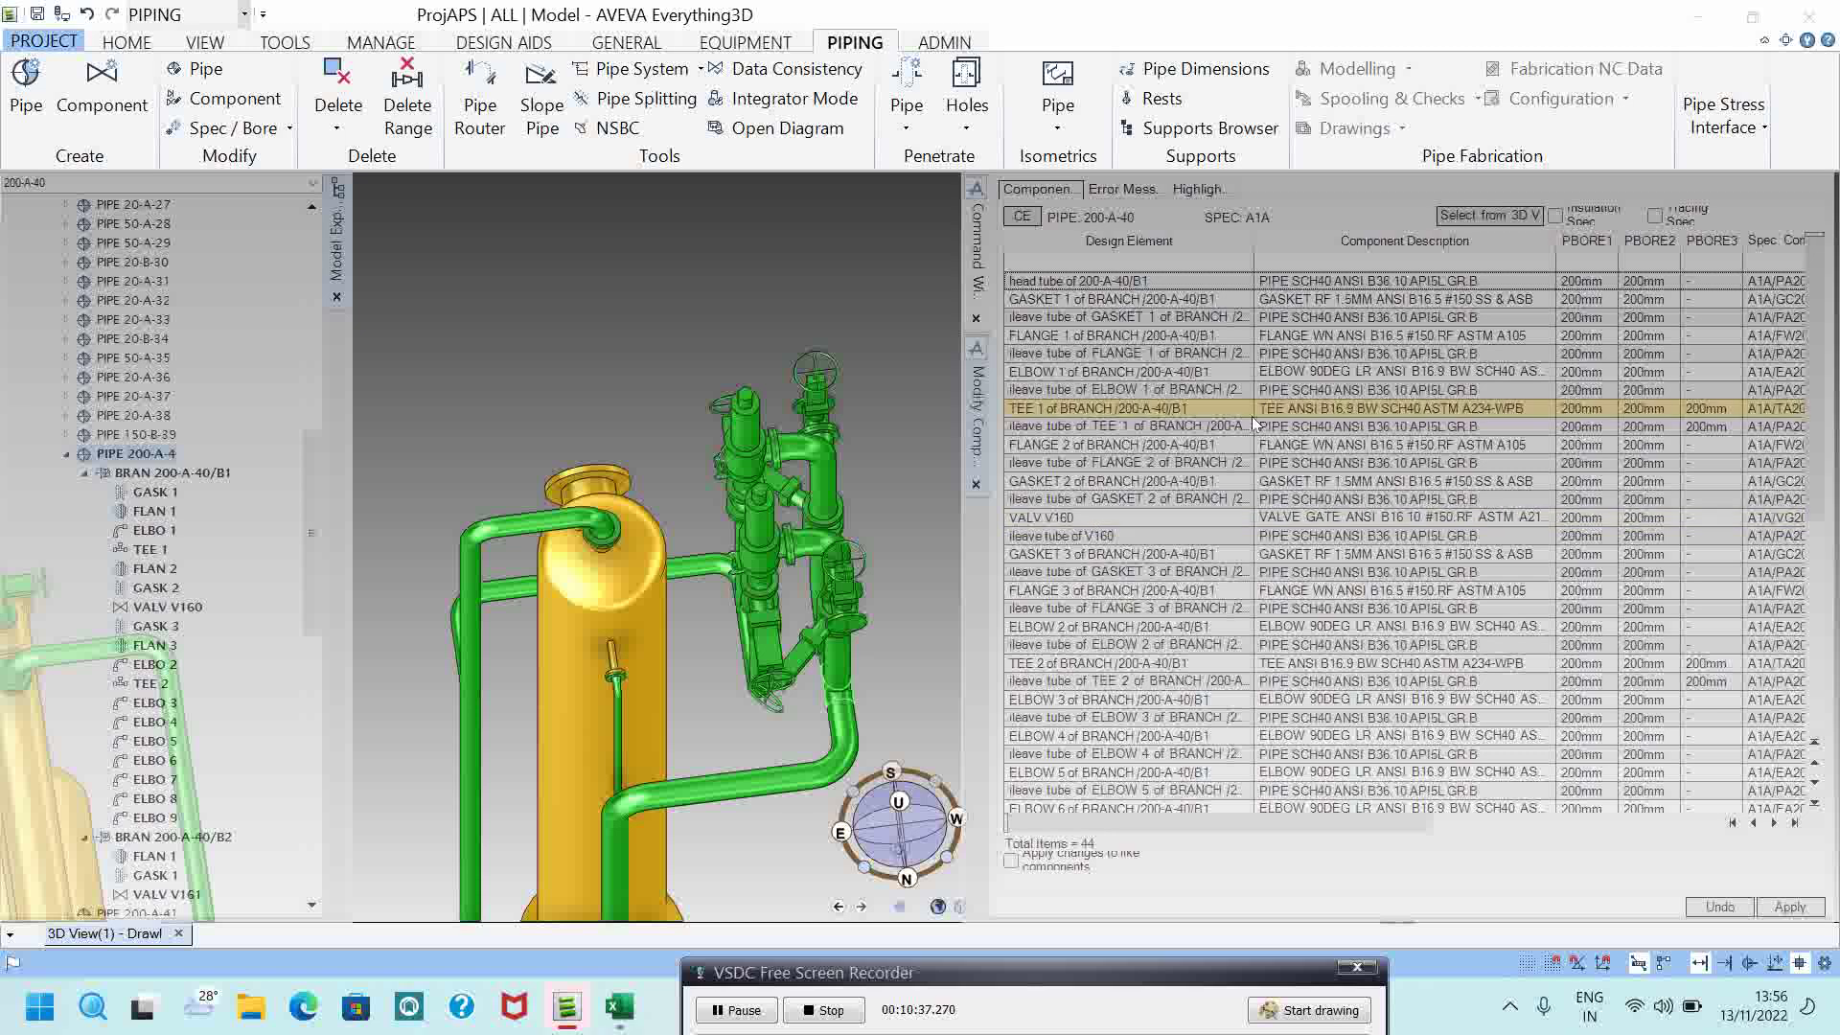
key(ctrl+a)
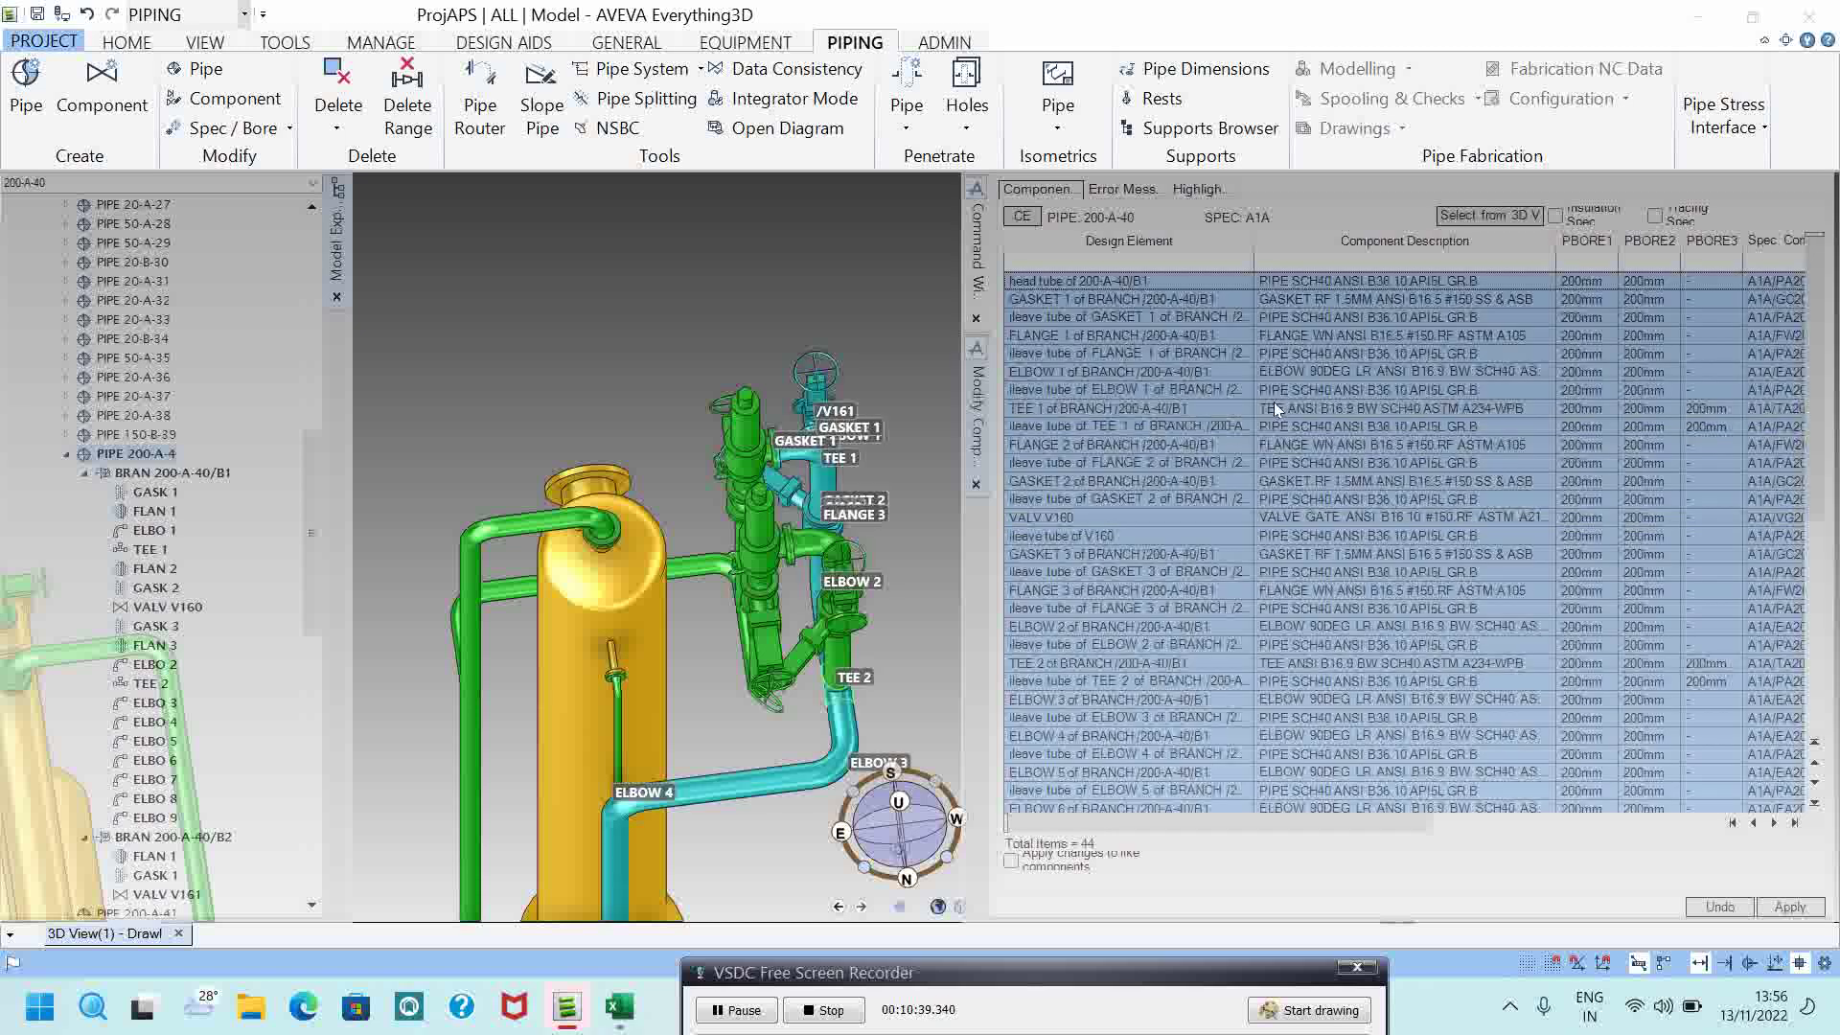
right_click(1317, 354)
click(1425, 462)
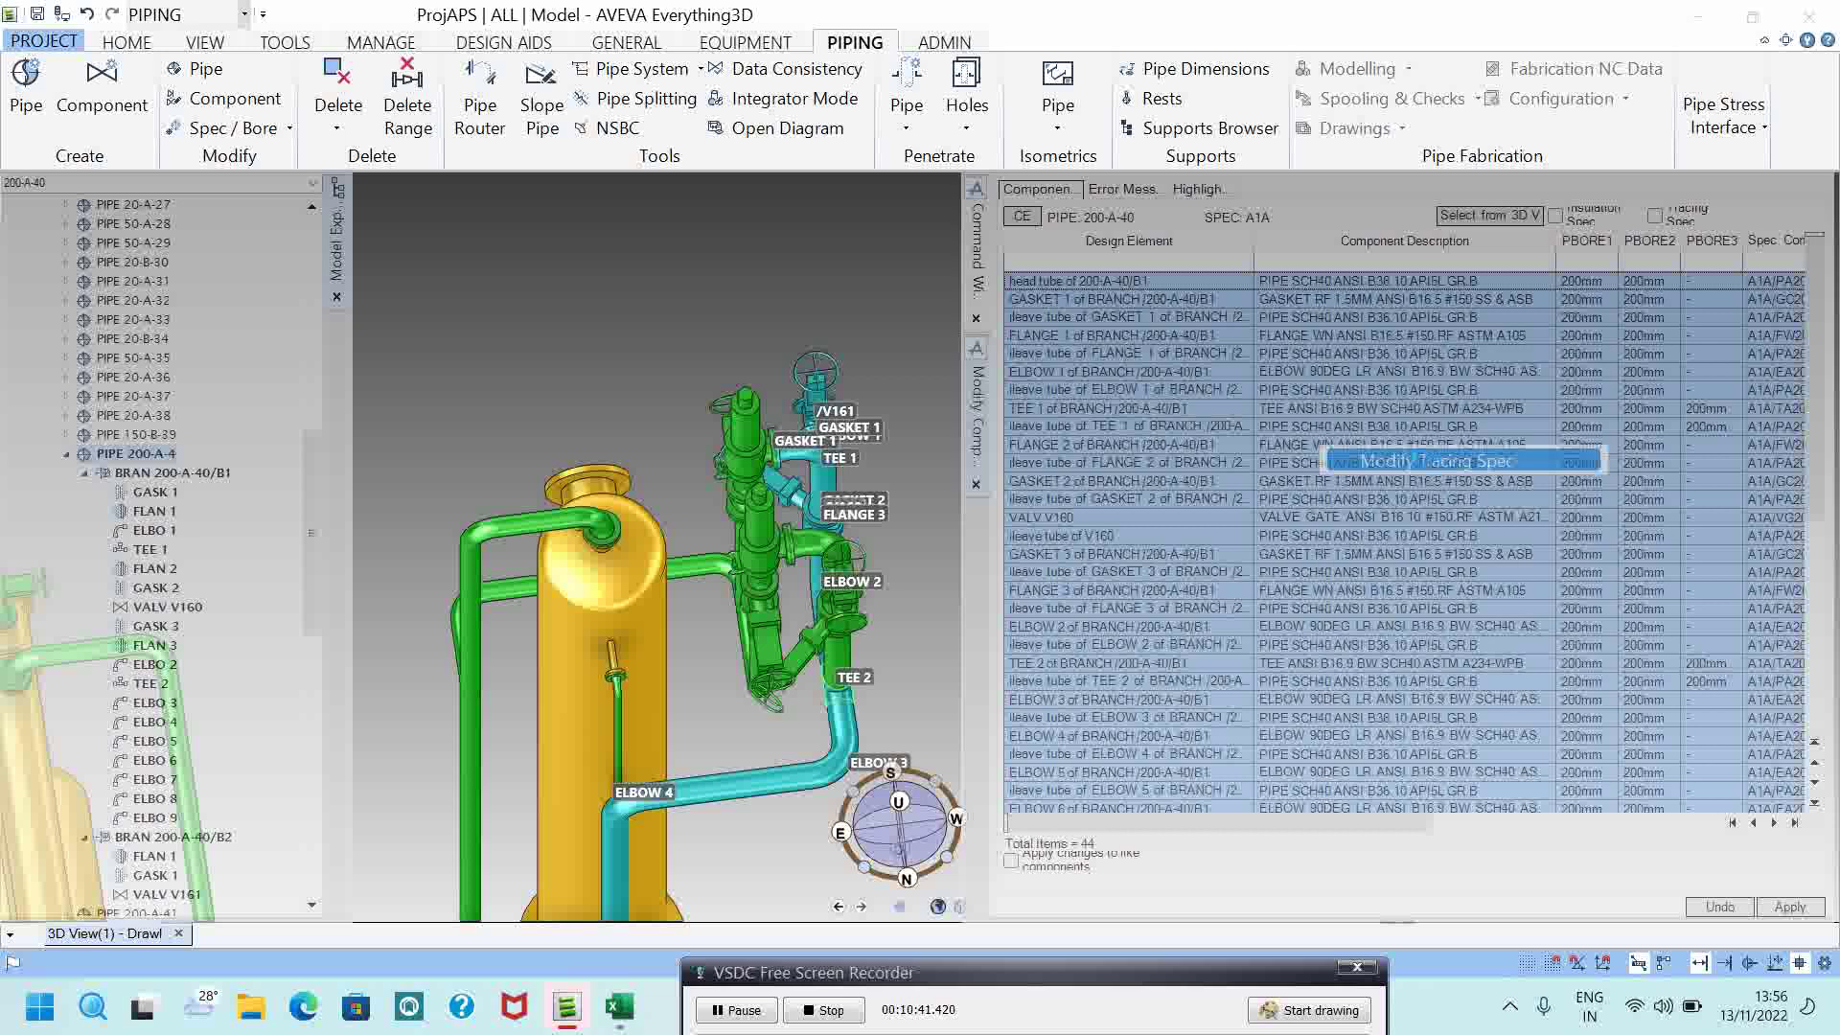
click(251, 64)
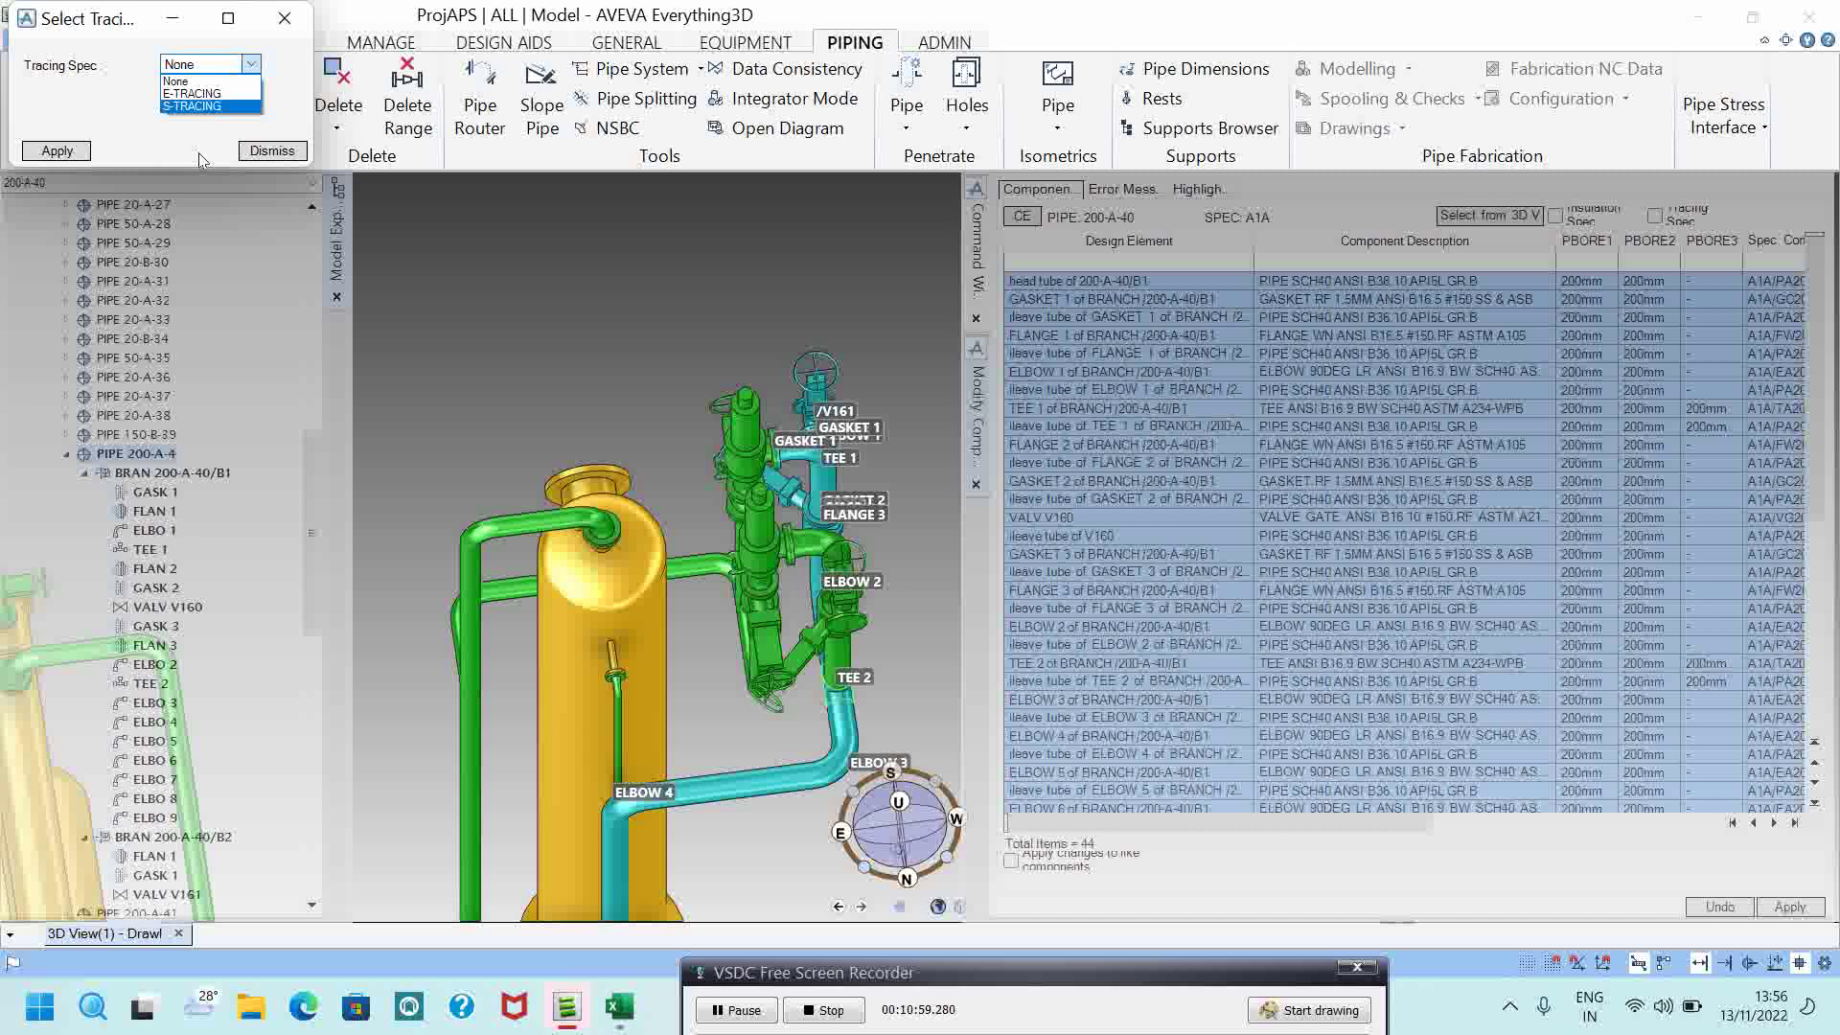
click(190, 94)
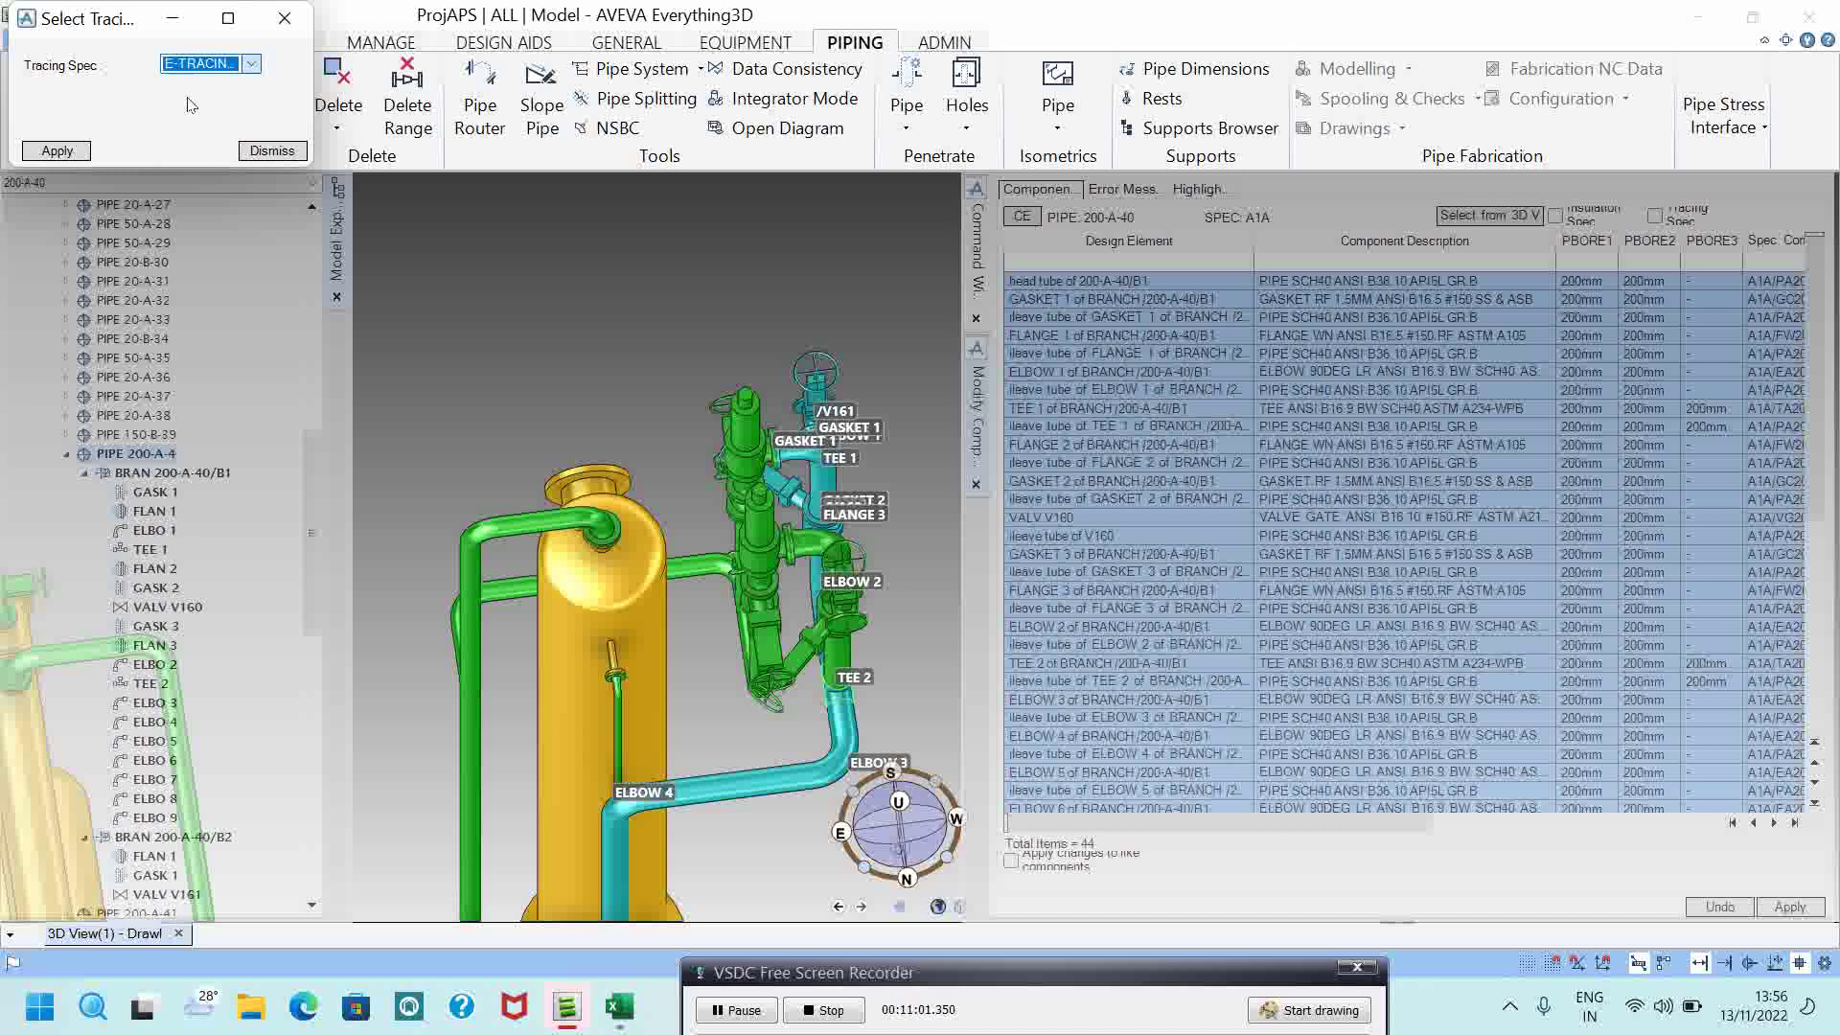
click(57, 150)
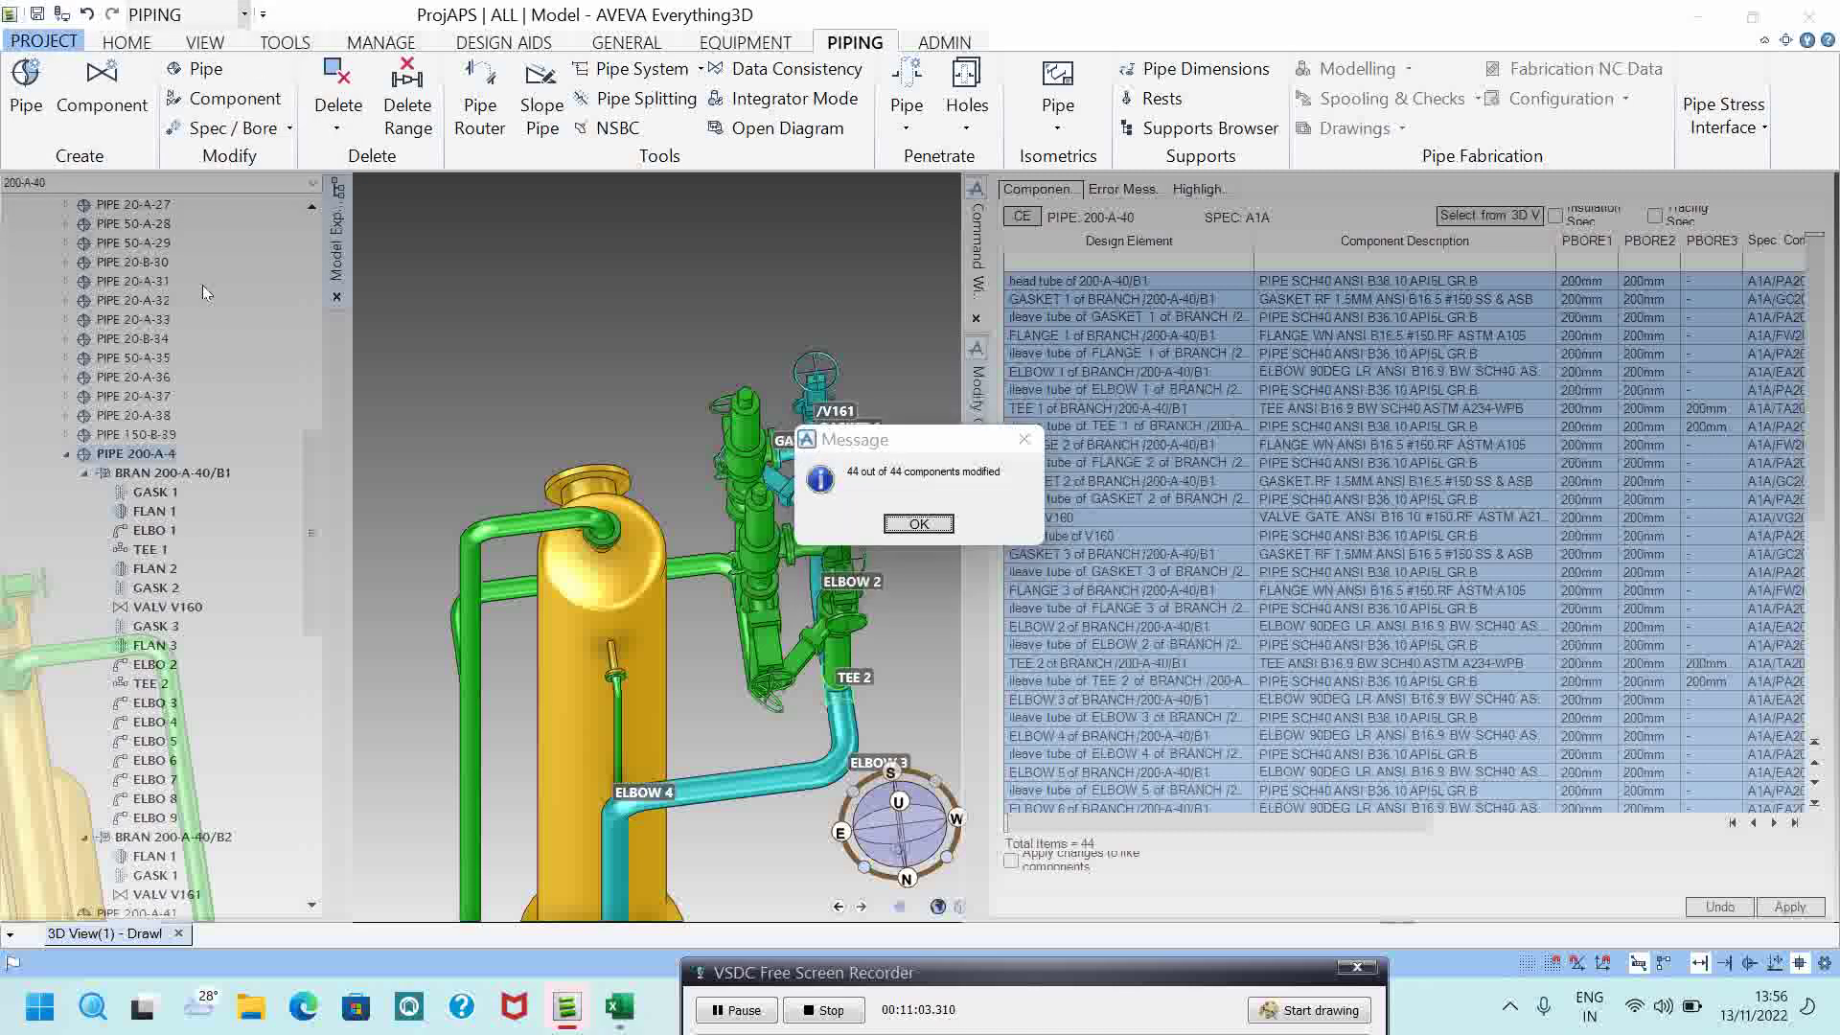
click(919, 524)
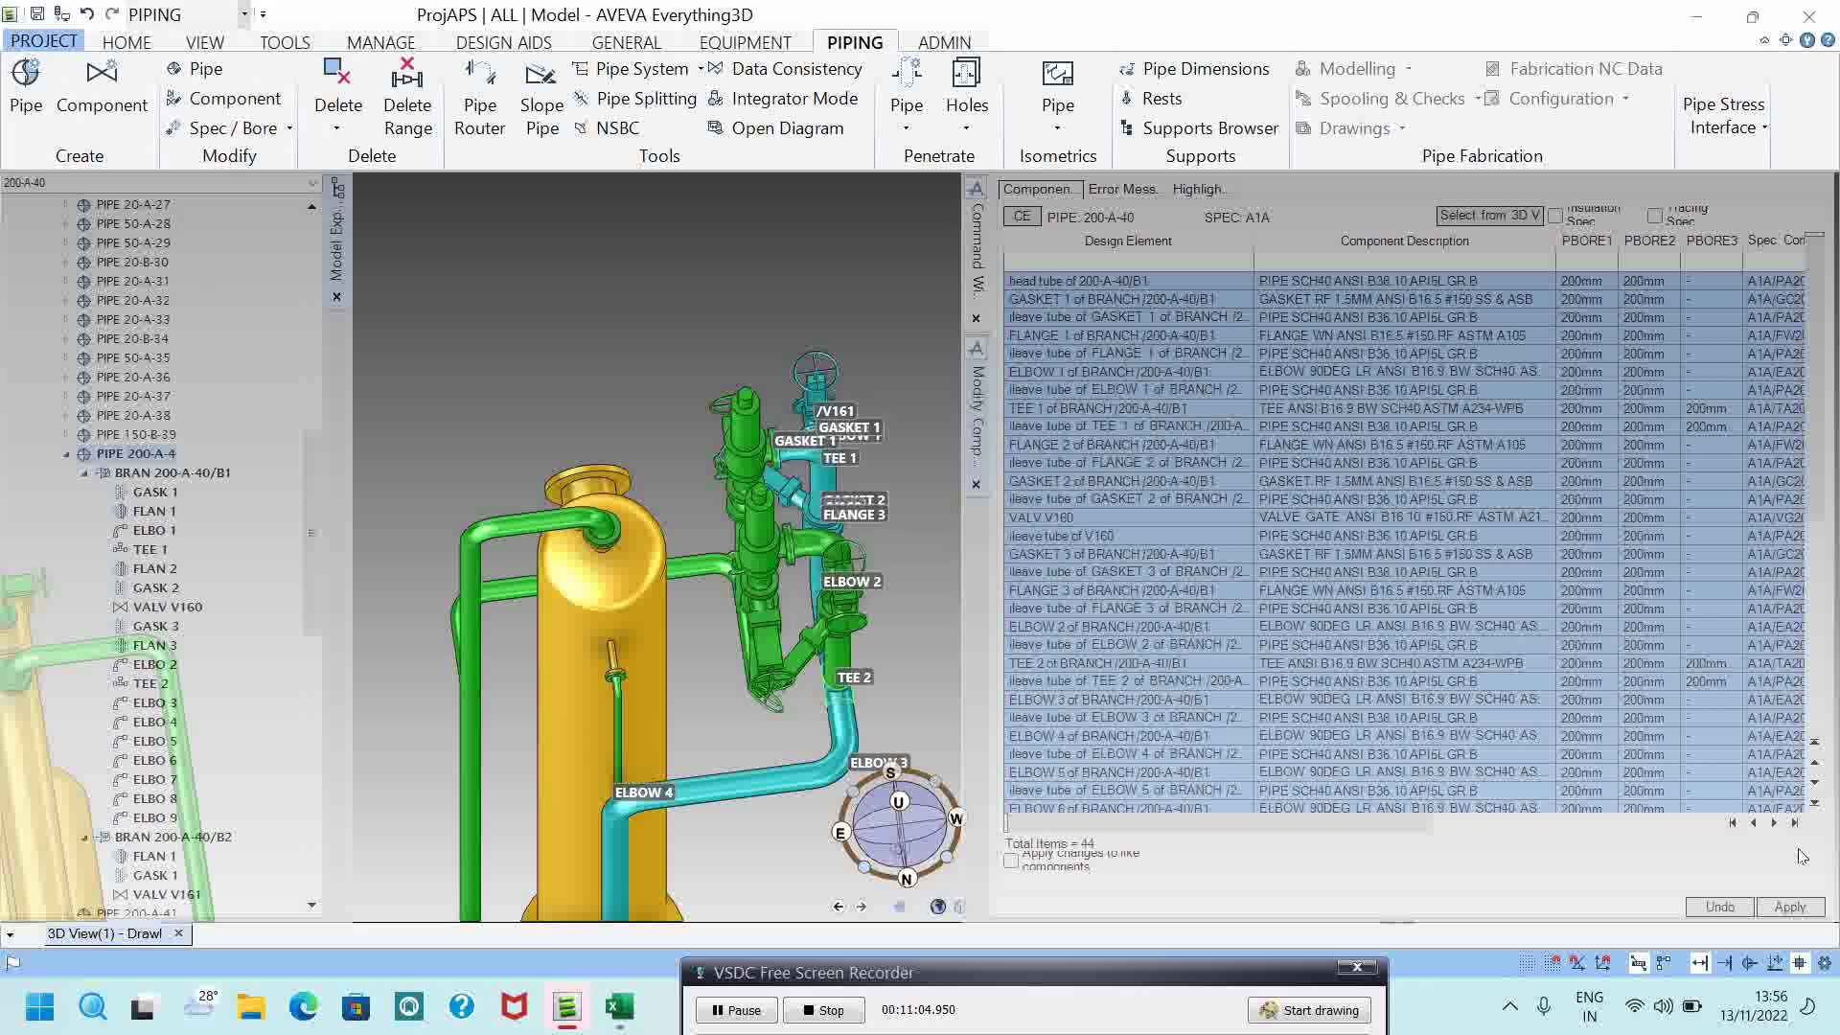
click(1800, 907)
click(901, 530)
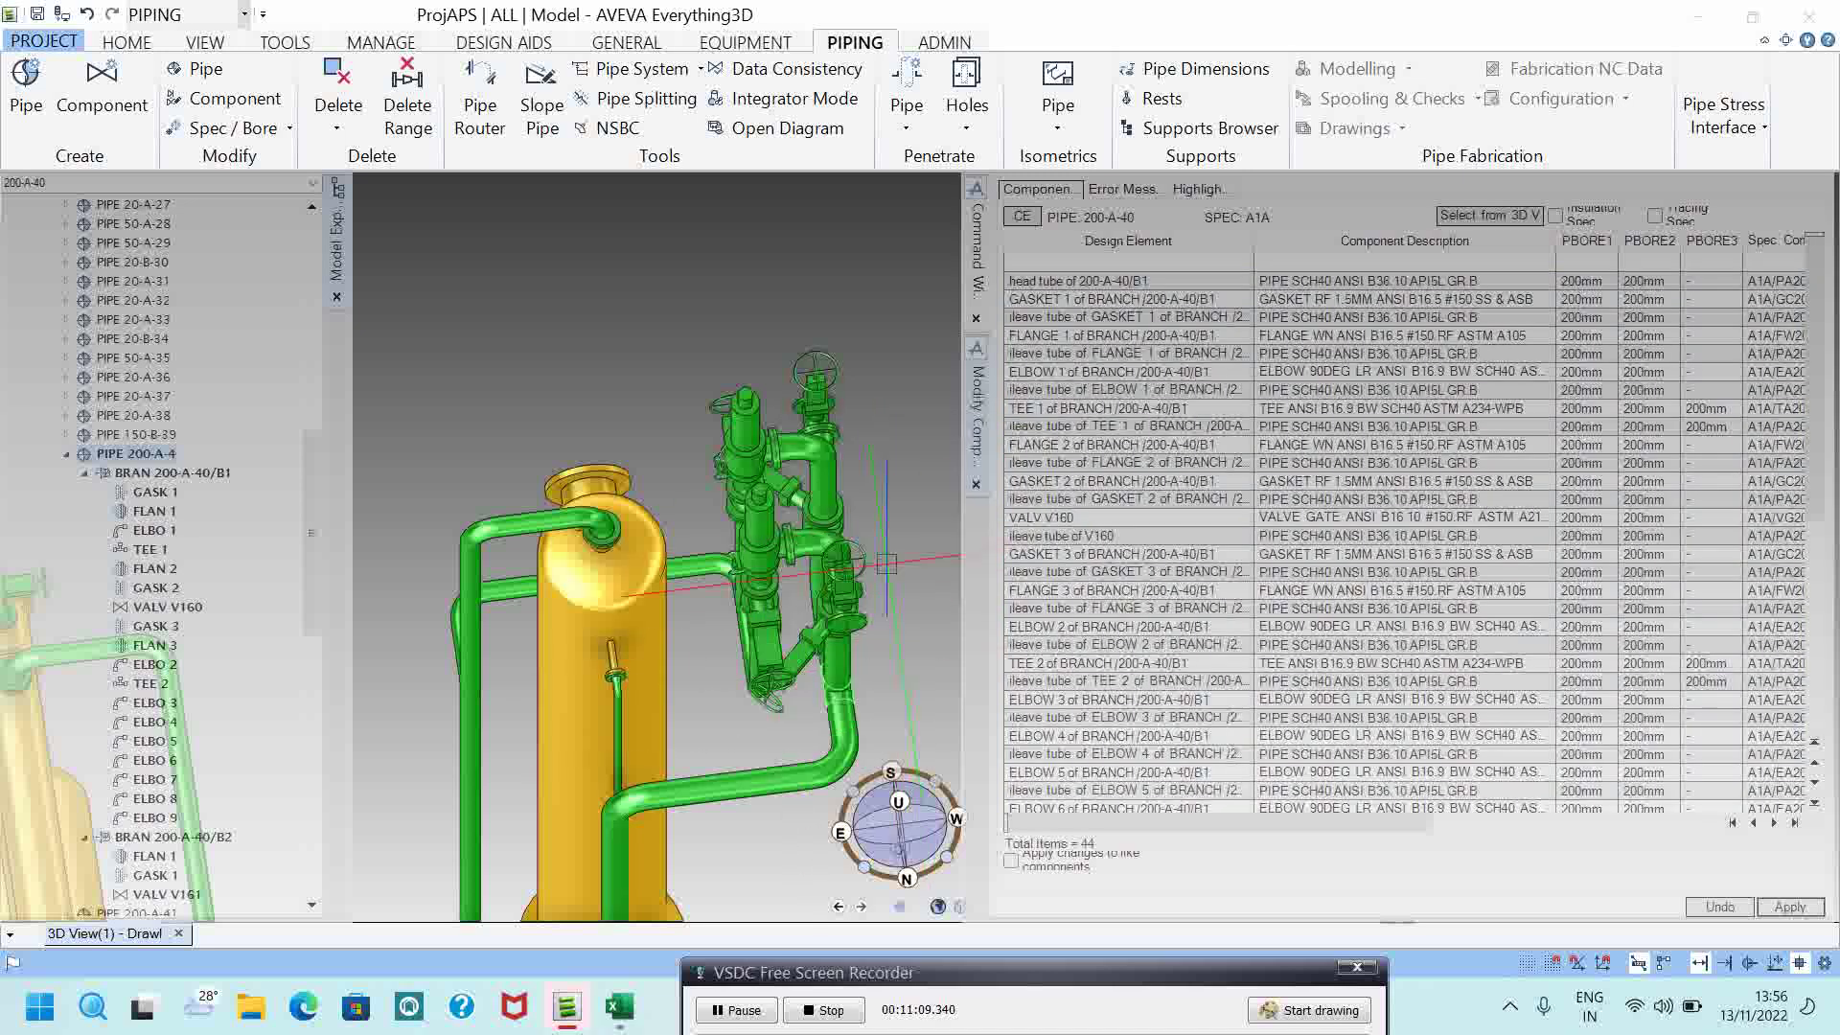
Step: Examine the piping and valves around the tall vertical vessel from several directions and distances
scroll(887, 564, down, 3)
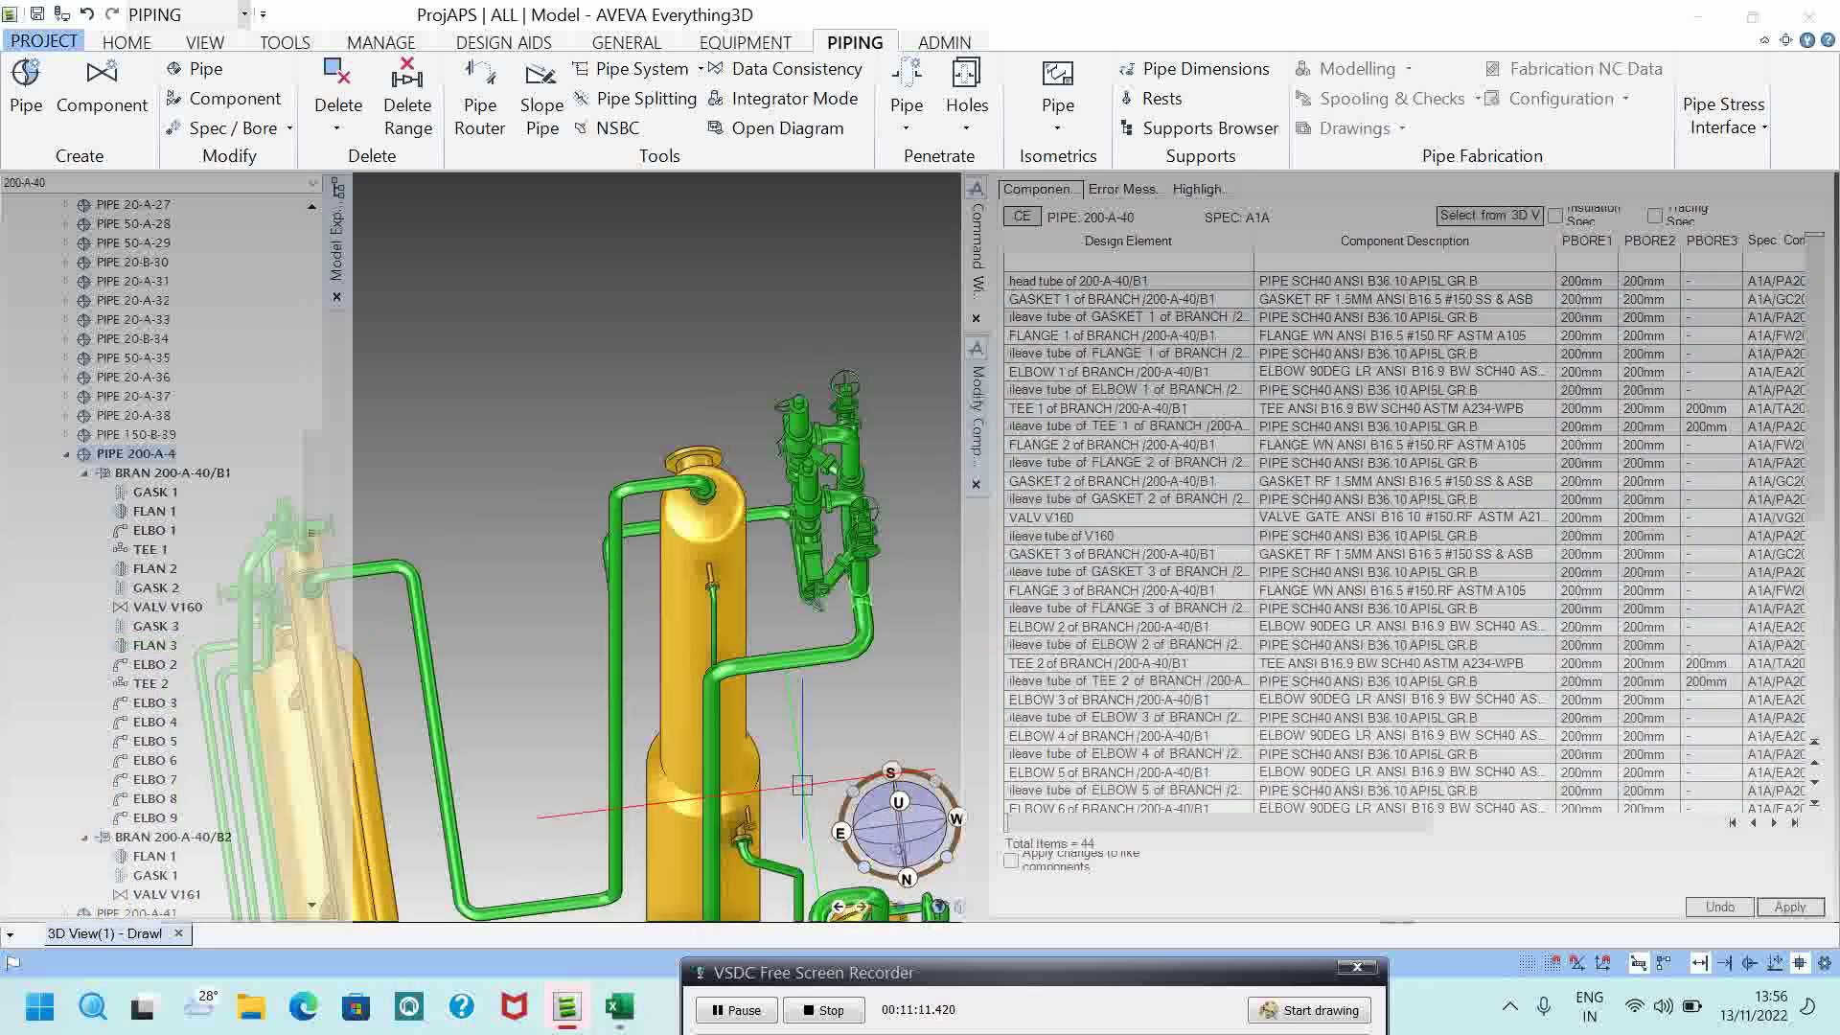
scroll(867, 551, down, 3)
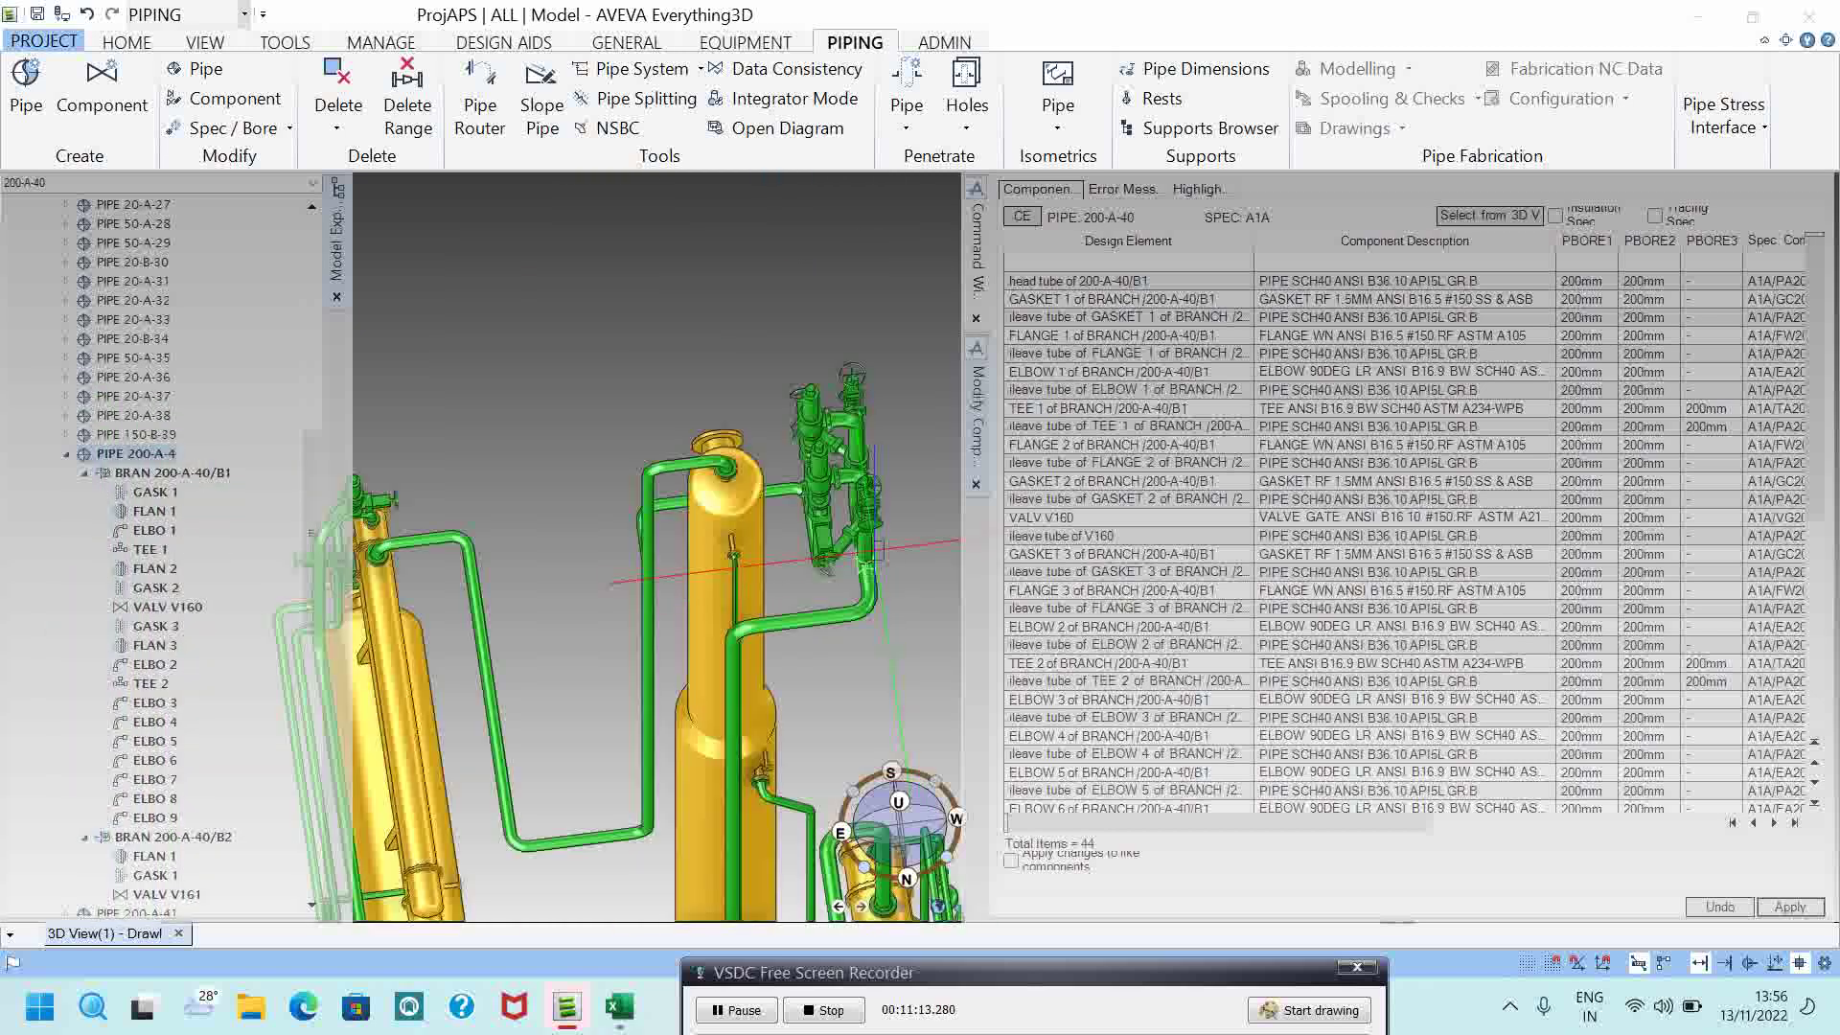
middle_drag(839, 498, 719, 403)
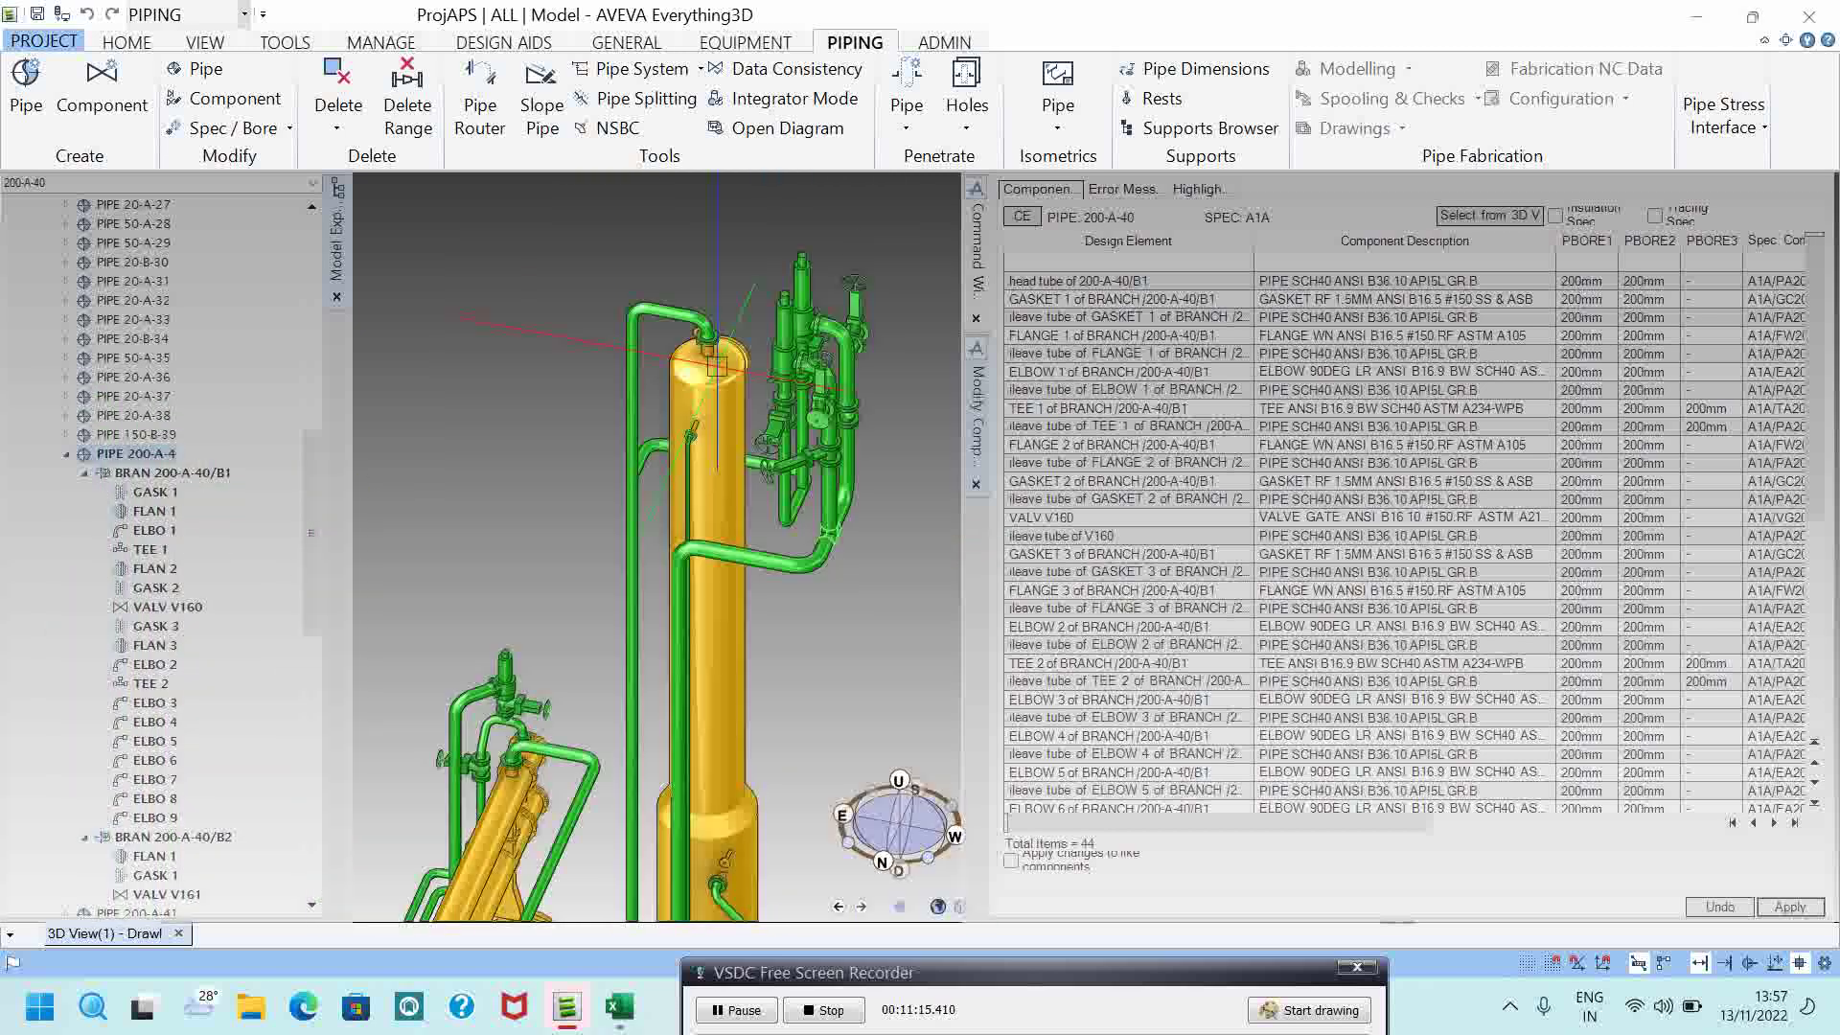
scroll(850, 504, down, 3)
scroll(850, 504, up, 6)
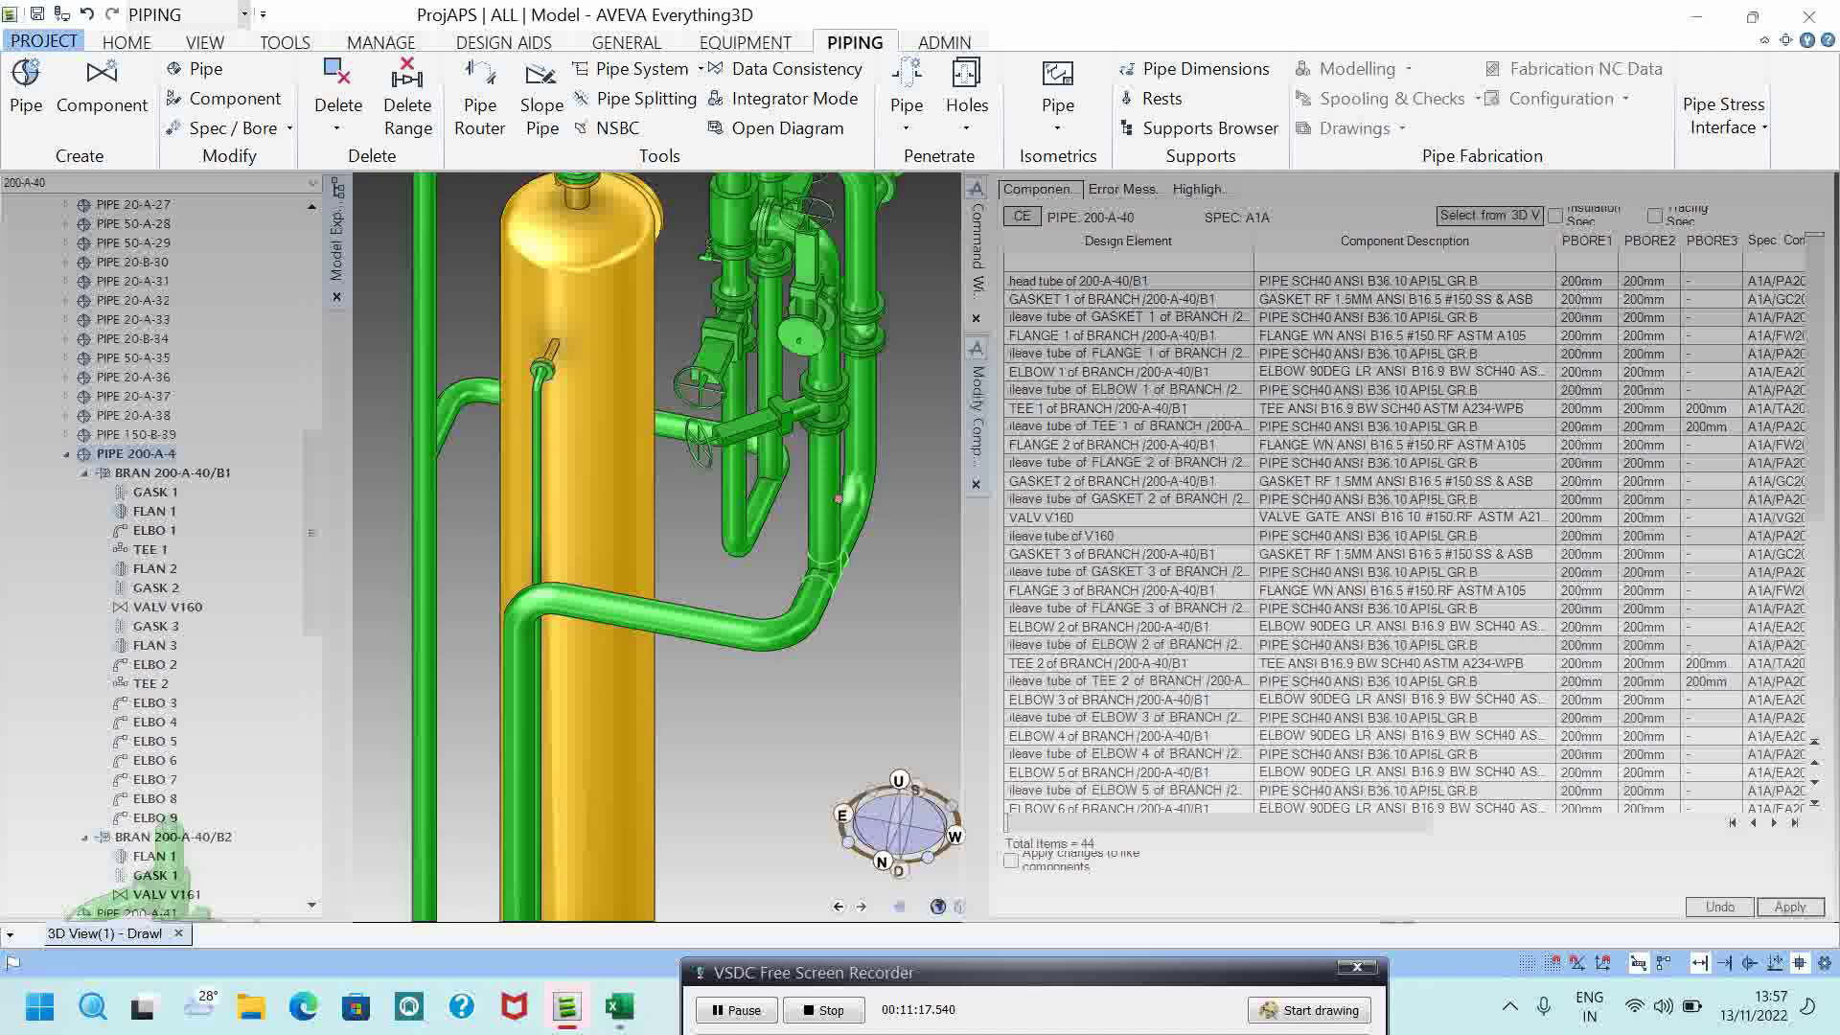
middle_drag(851, 505, 809, 746)
scroll(812, 449, down, 1)
scroll(812, 449, down, 3)
scroll(663, 441, up, 4)
scroll(662, 443, down, 3)
scroll(810, 747, down, 3)
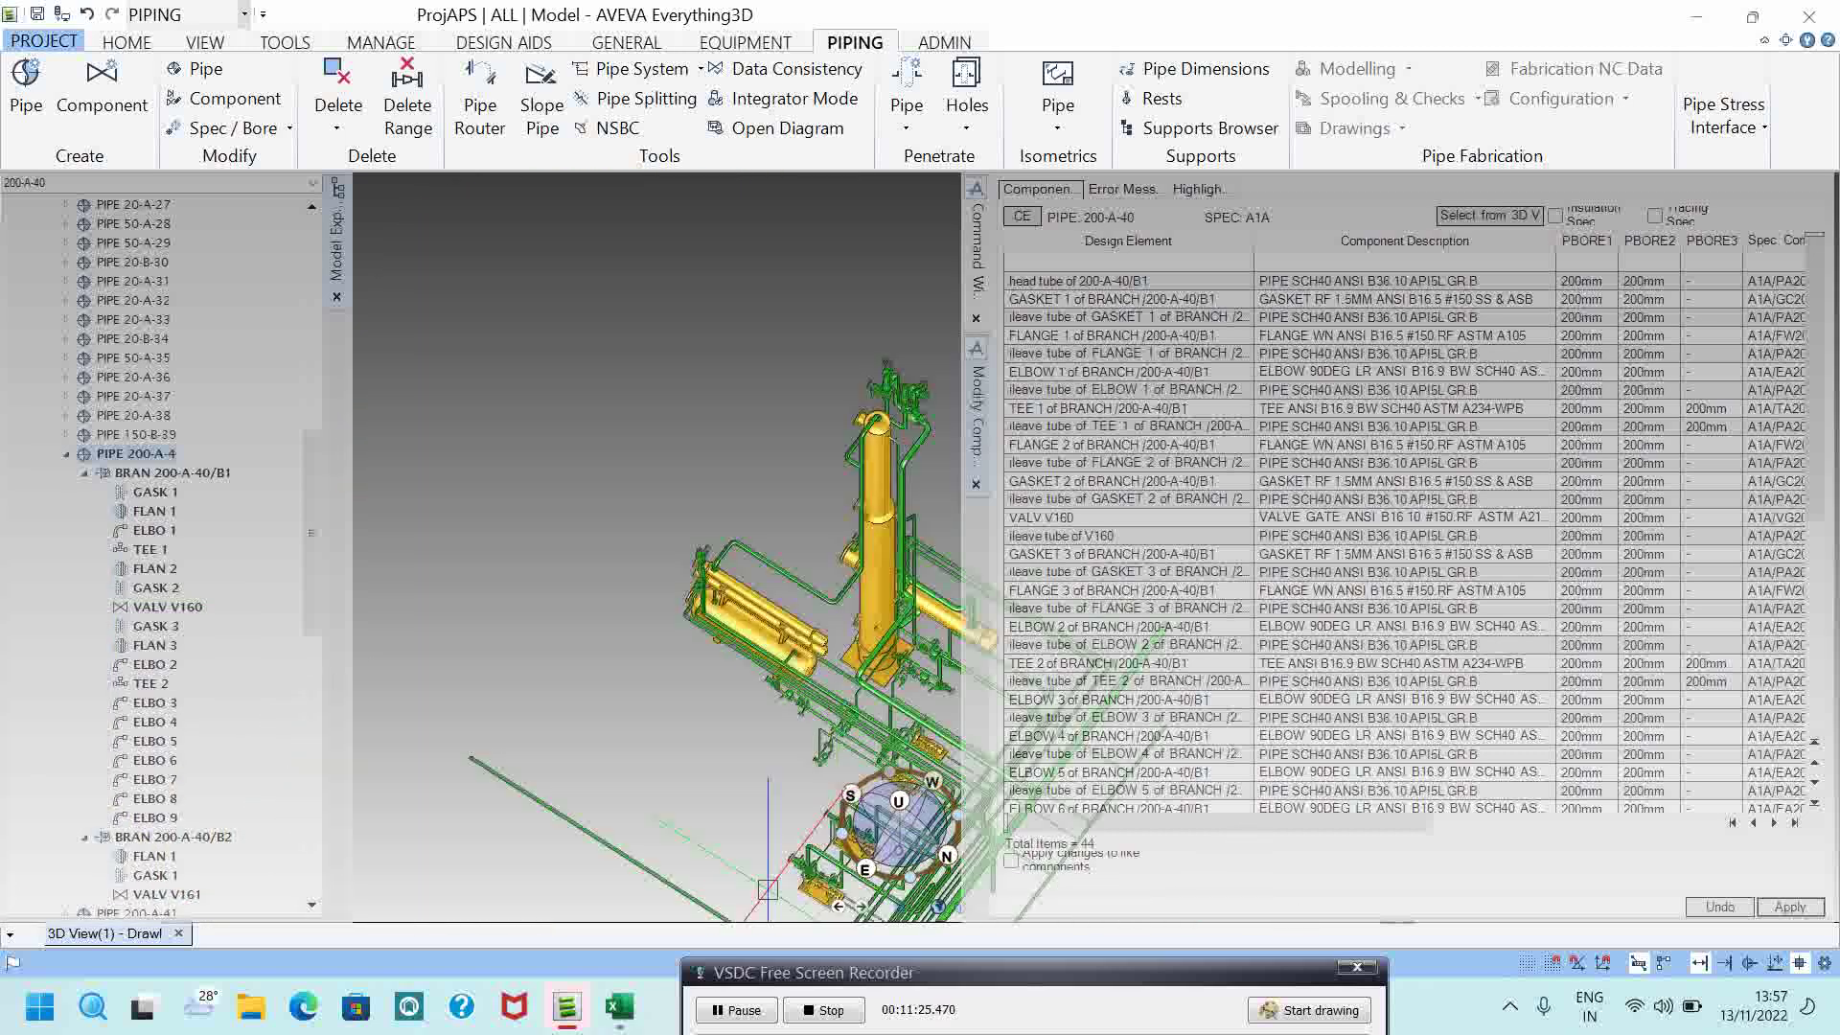
click(753, 1009)
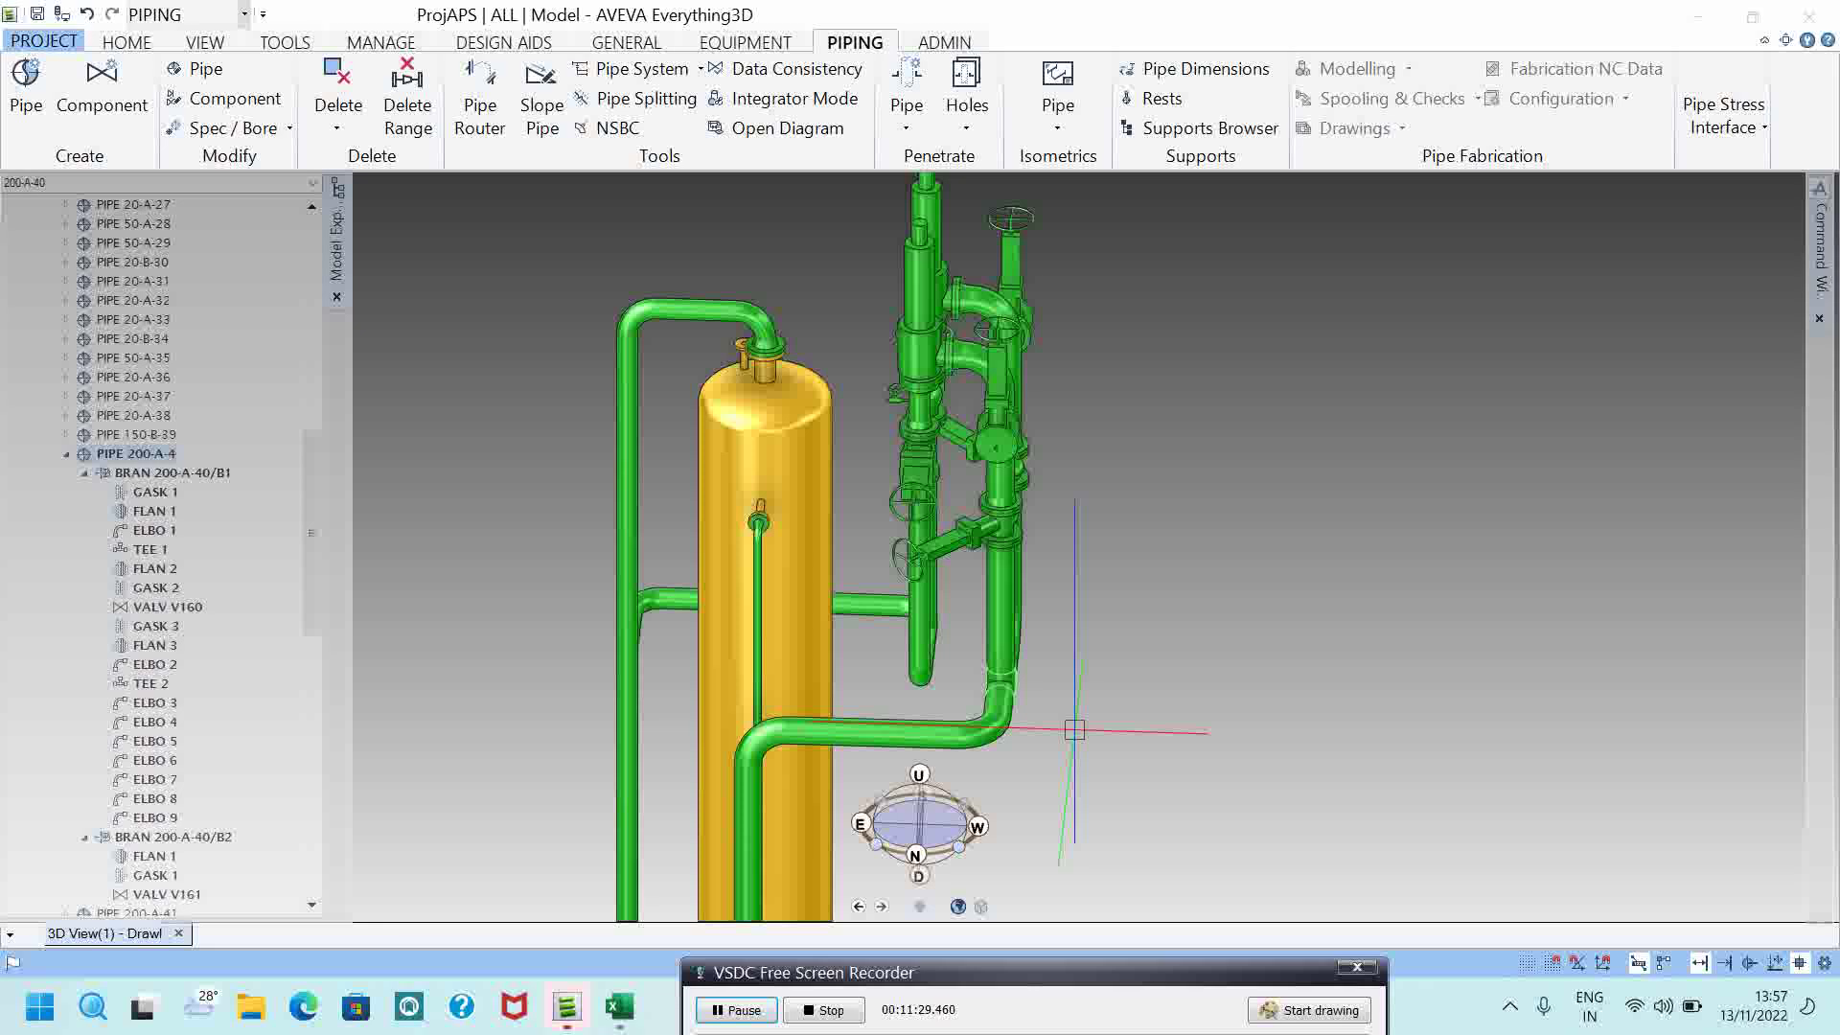
scroll(1067, 640, down, 3)
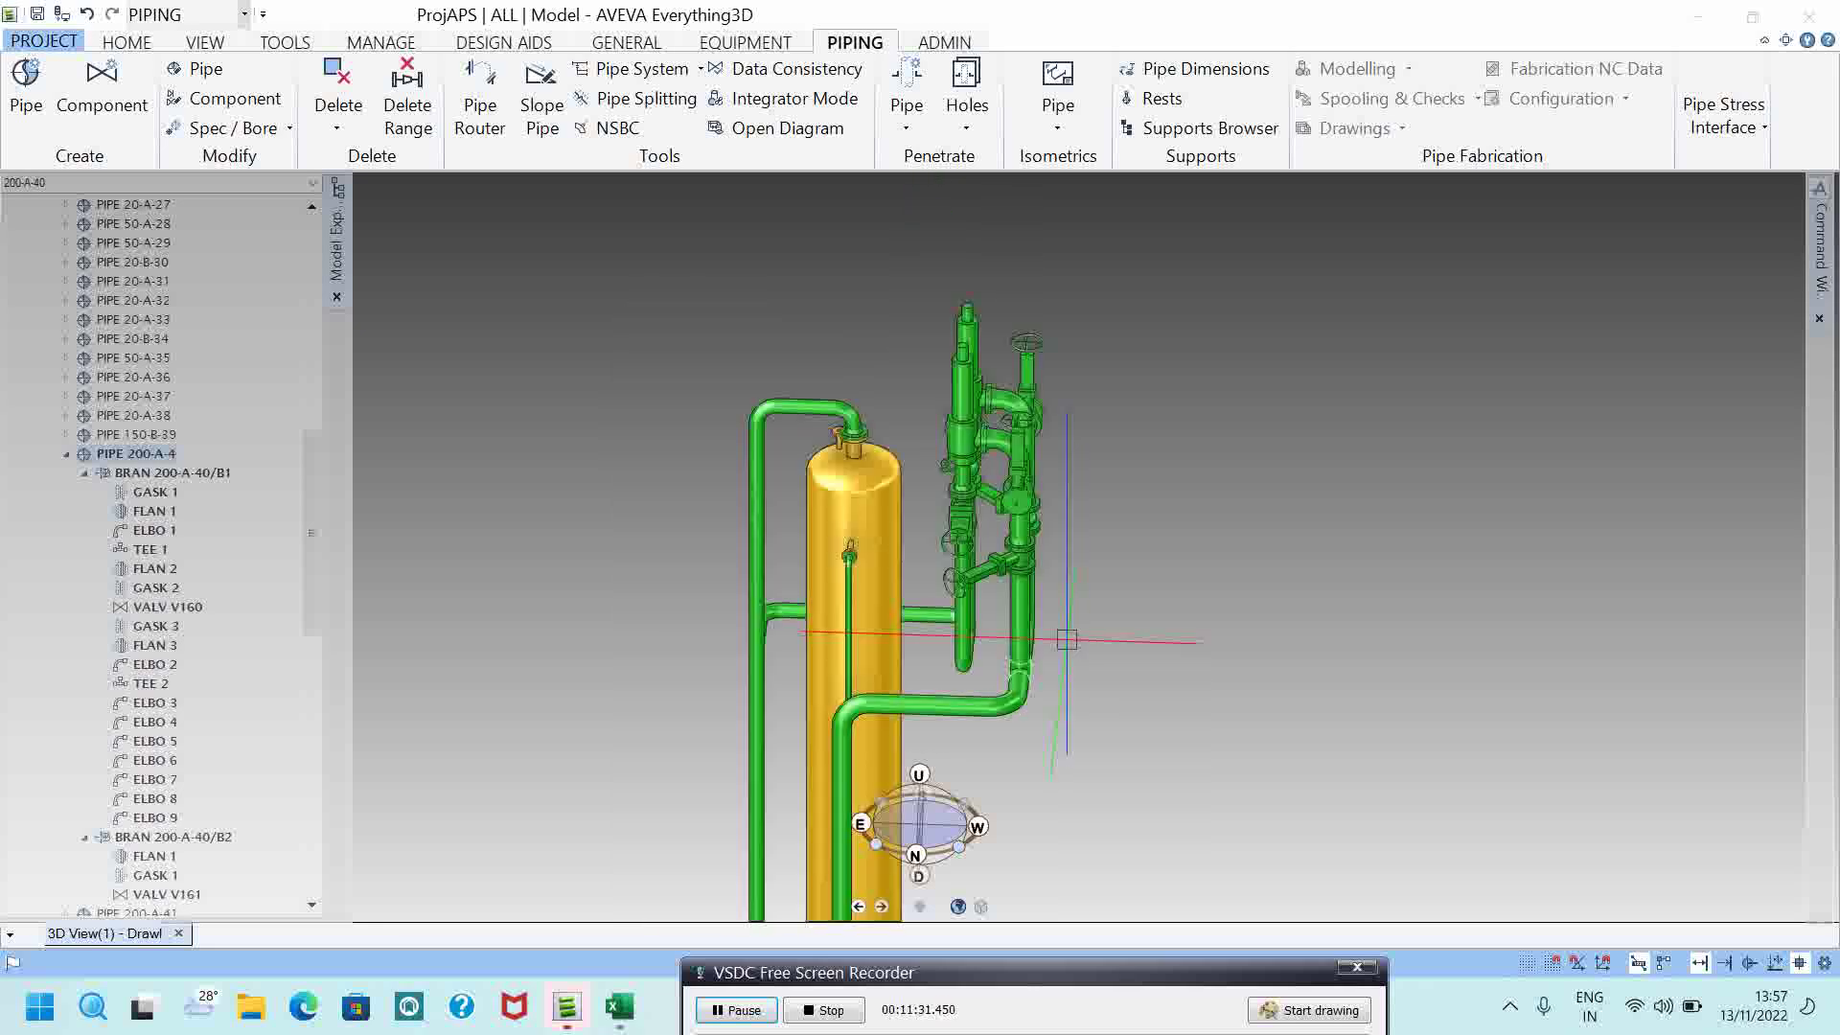
scroll(1066, 639, up, 3)
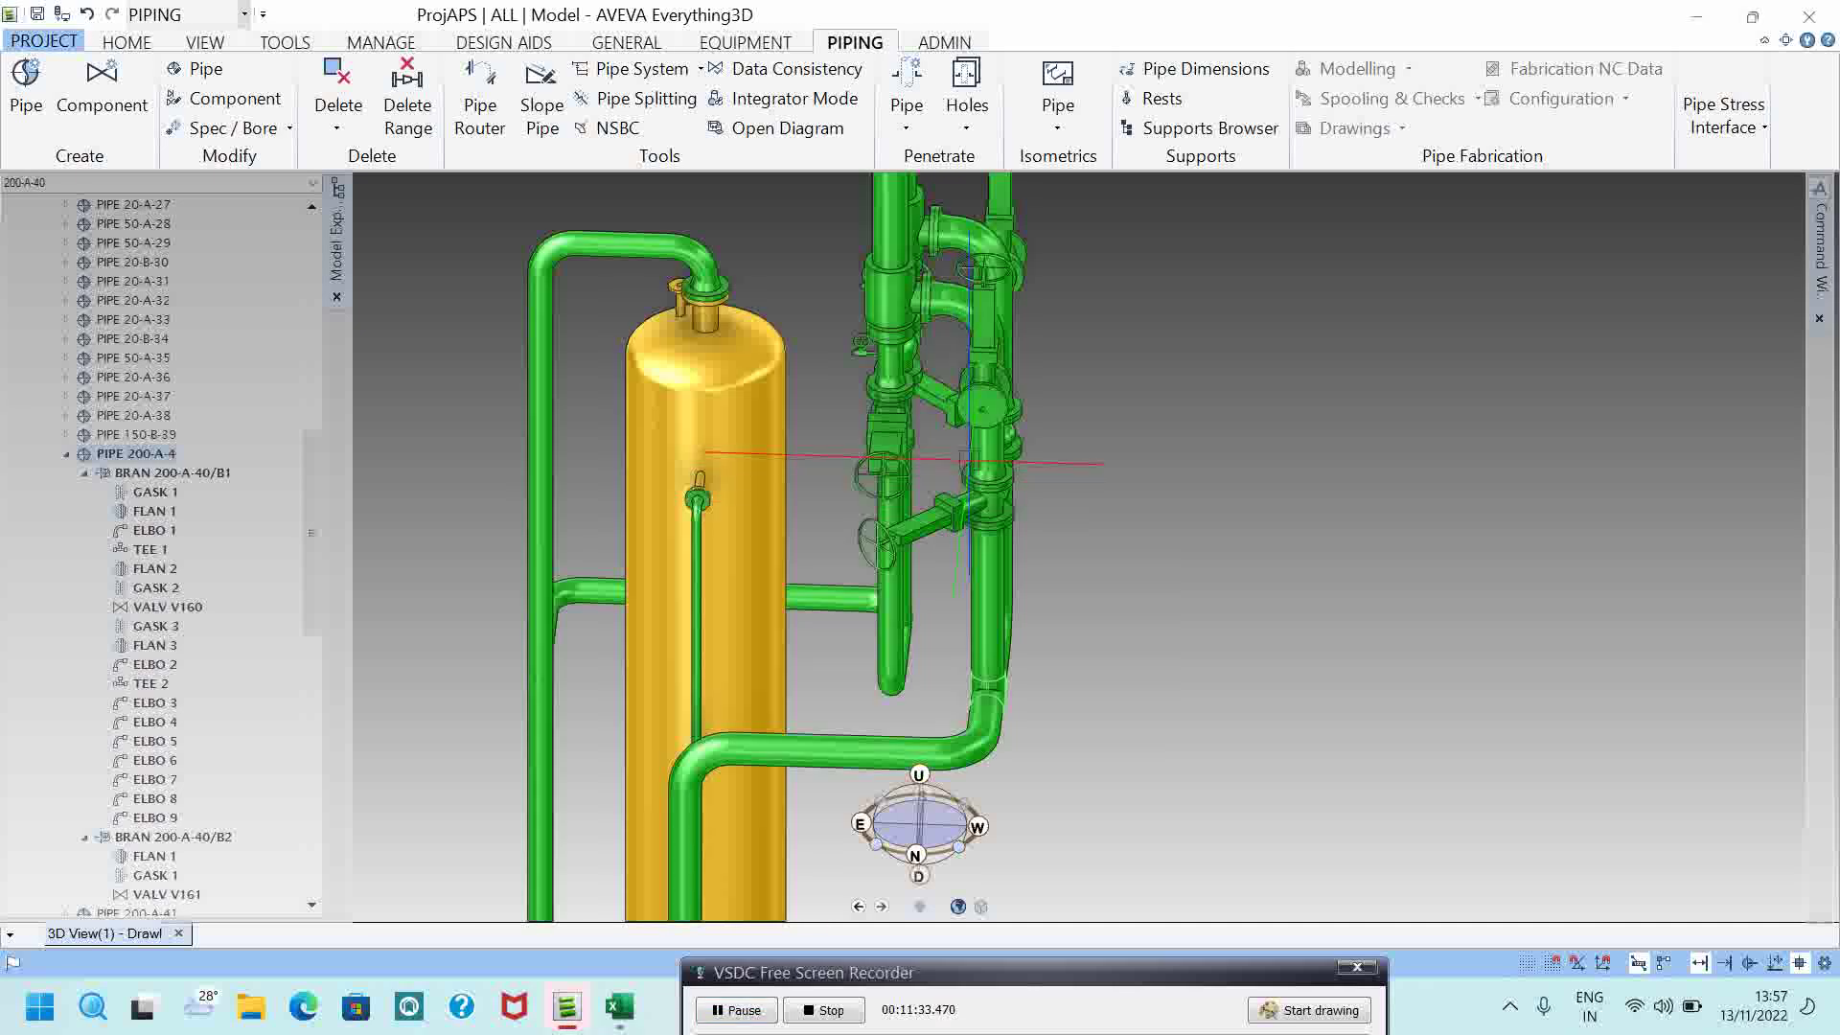
middle_drag(969, 460, 795, 484)
scroll(1061, 640, down, 4)
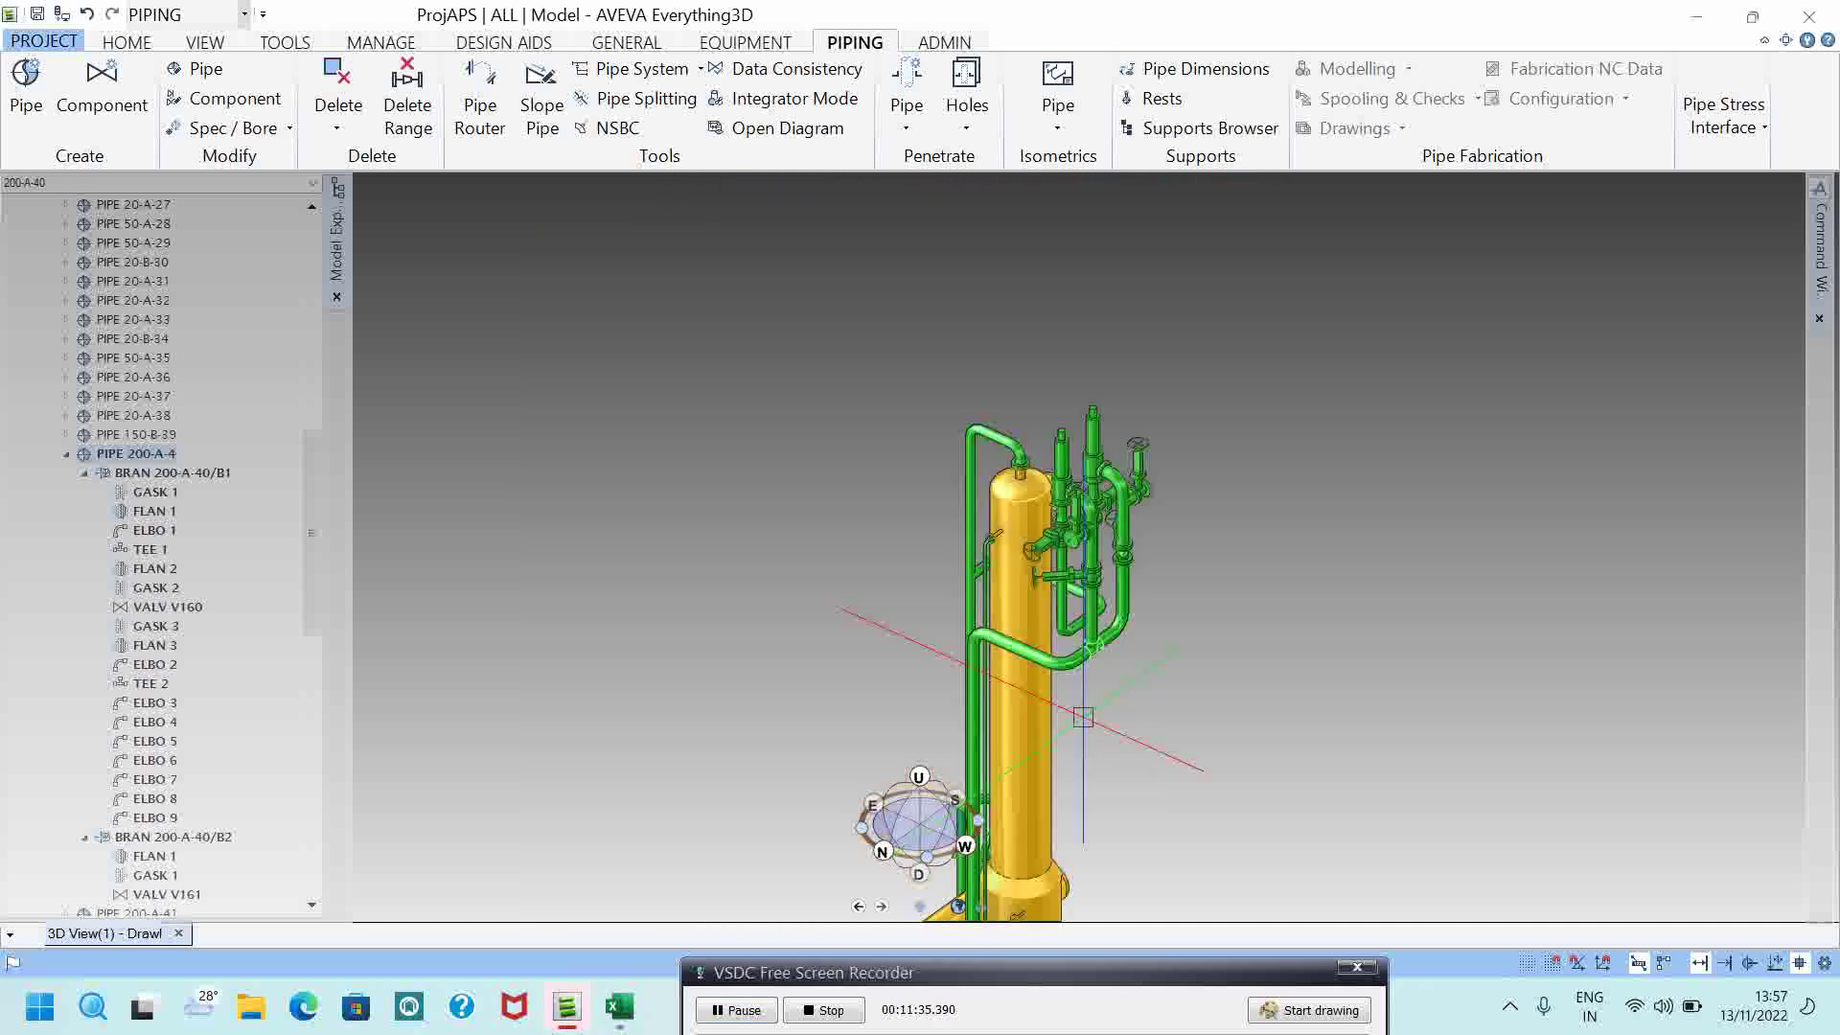
Step: Open the Command Window, make it narrower to reveal more of the 3D view, and clear its contents
mouse_move(1821, 254)
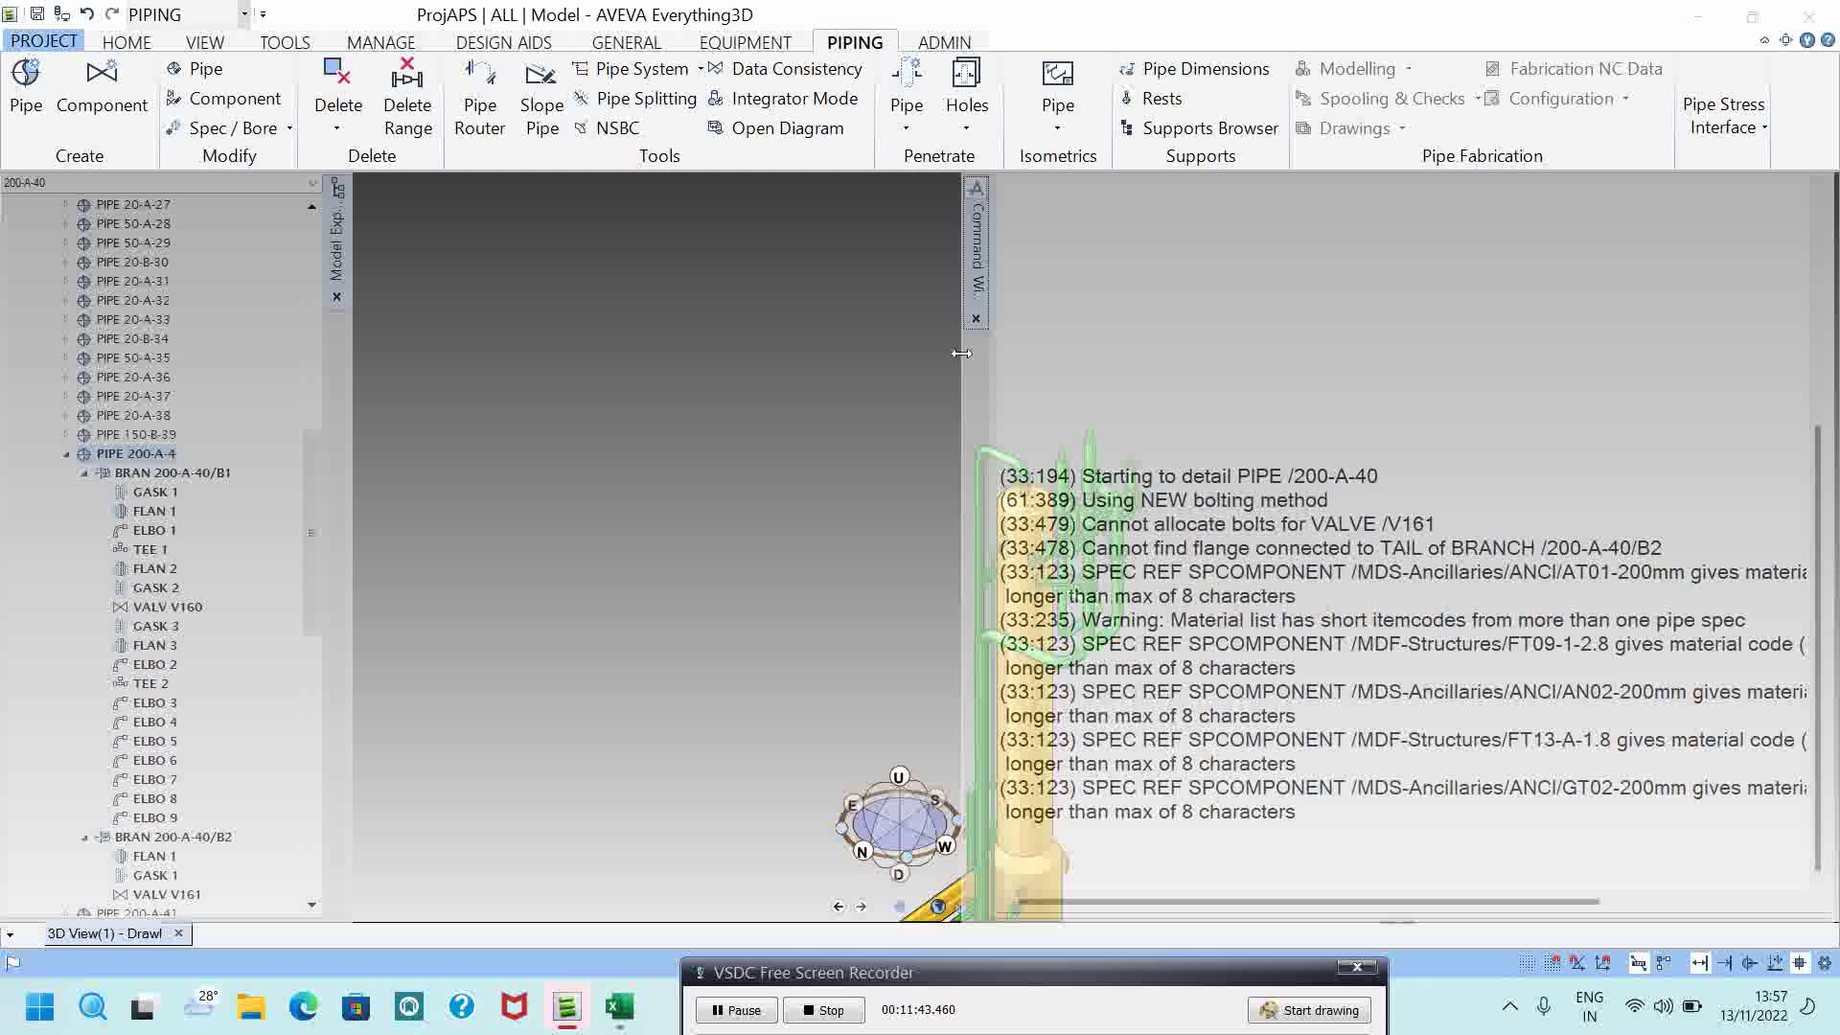
drag(960, 353, 1284, 355)
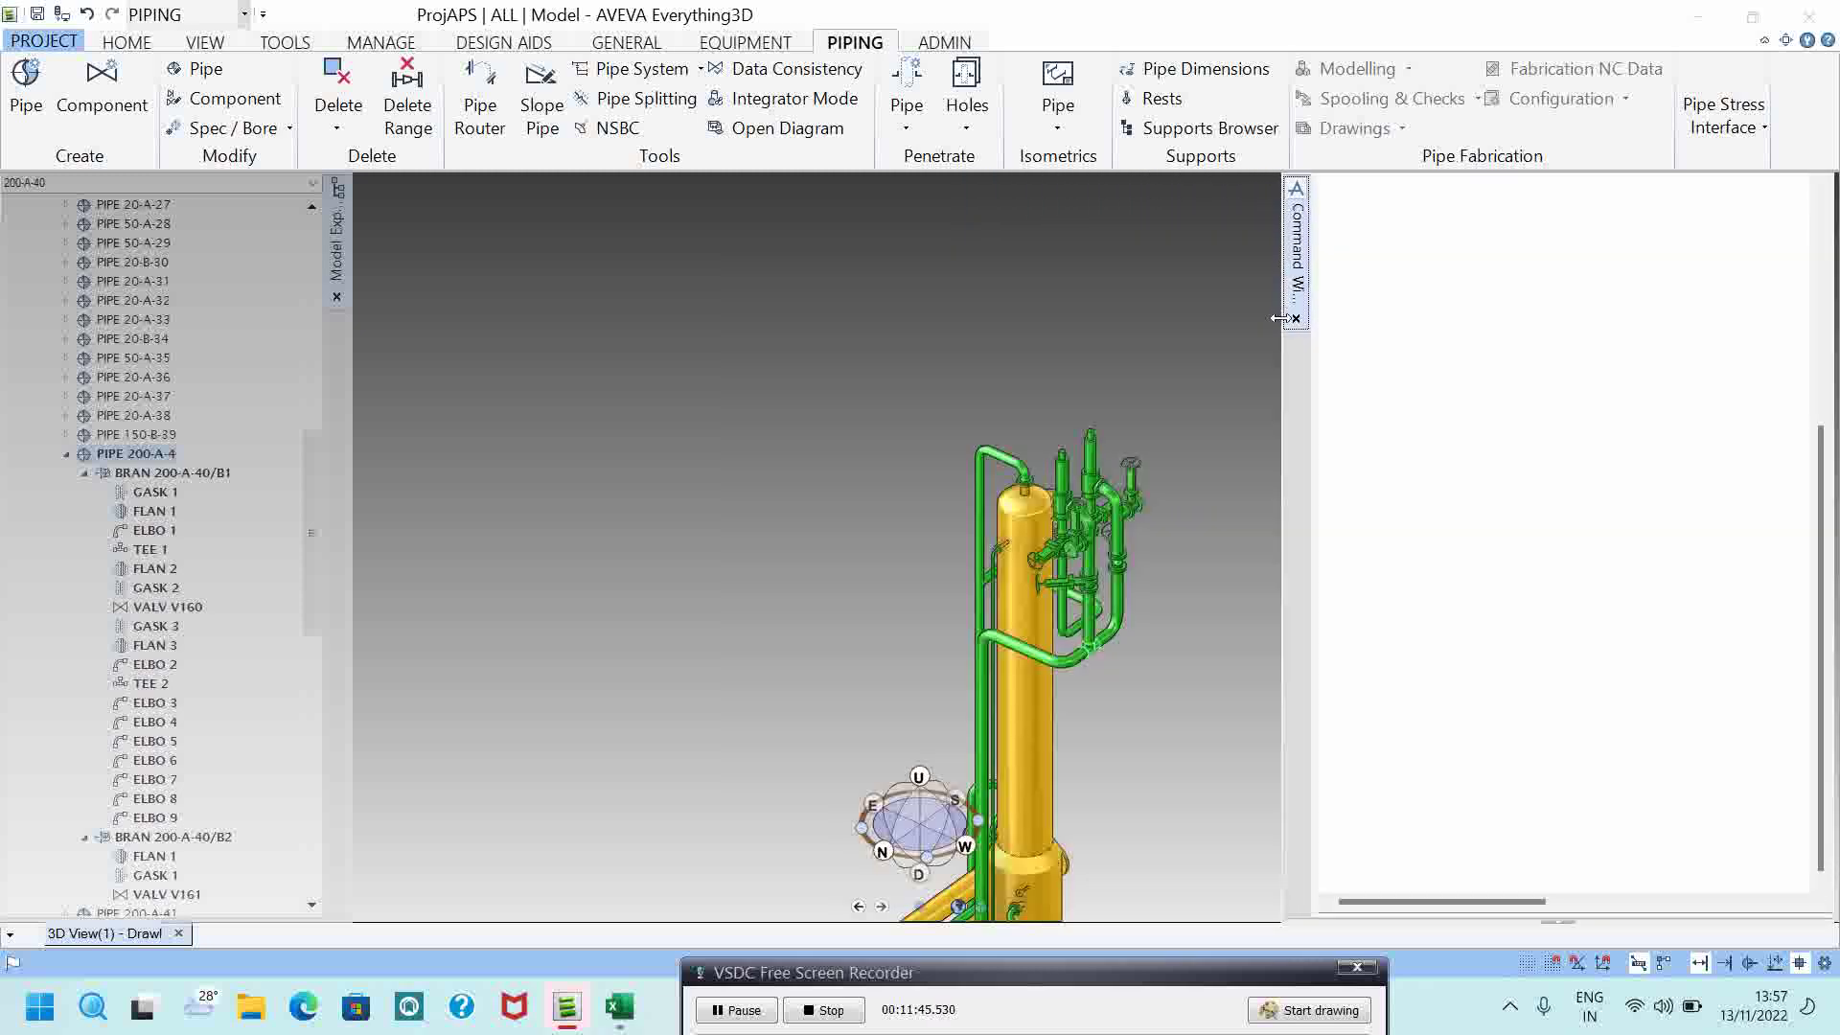
right_click(1509, 299)
click(1534, 459)
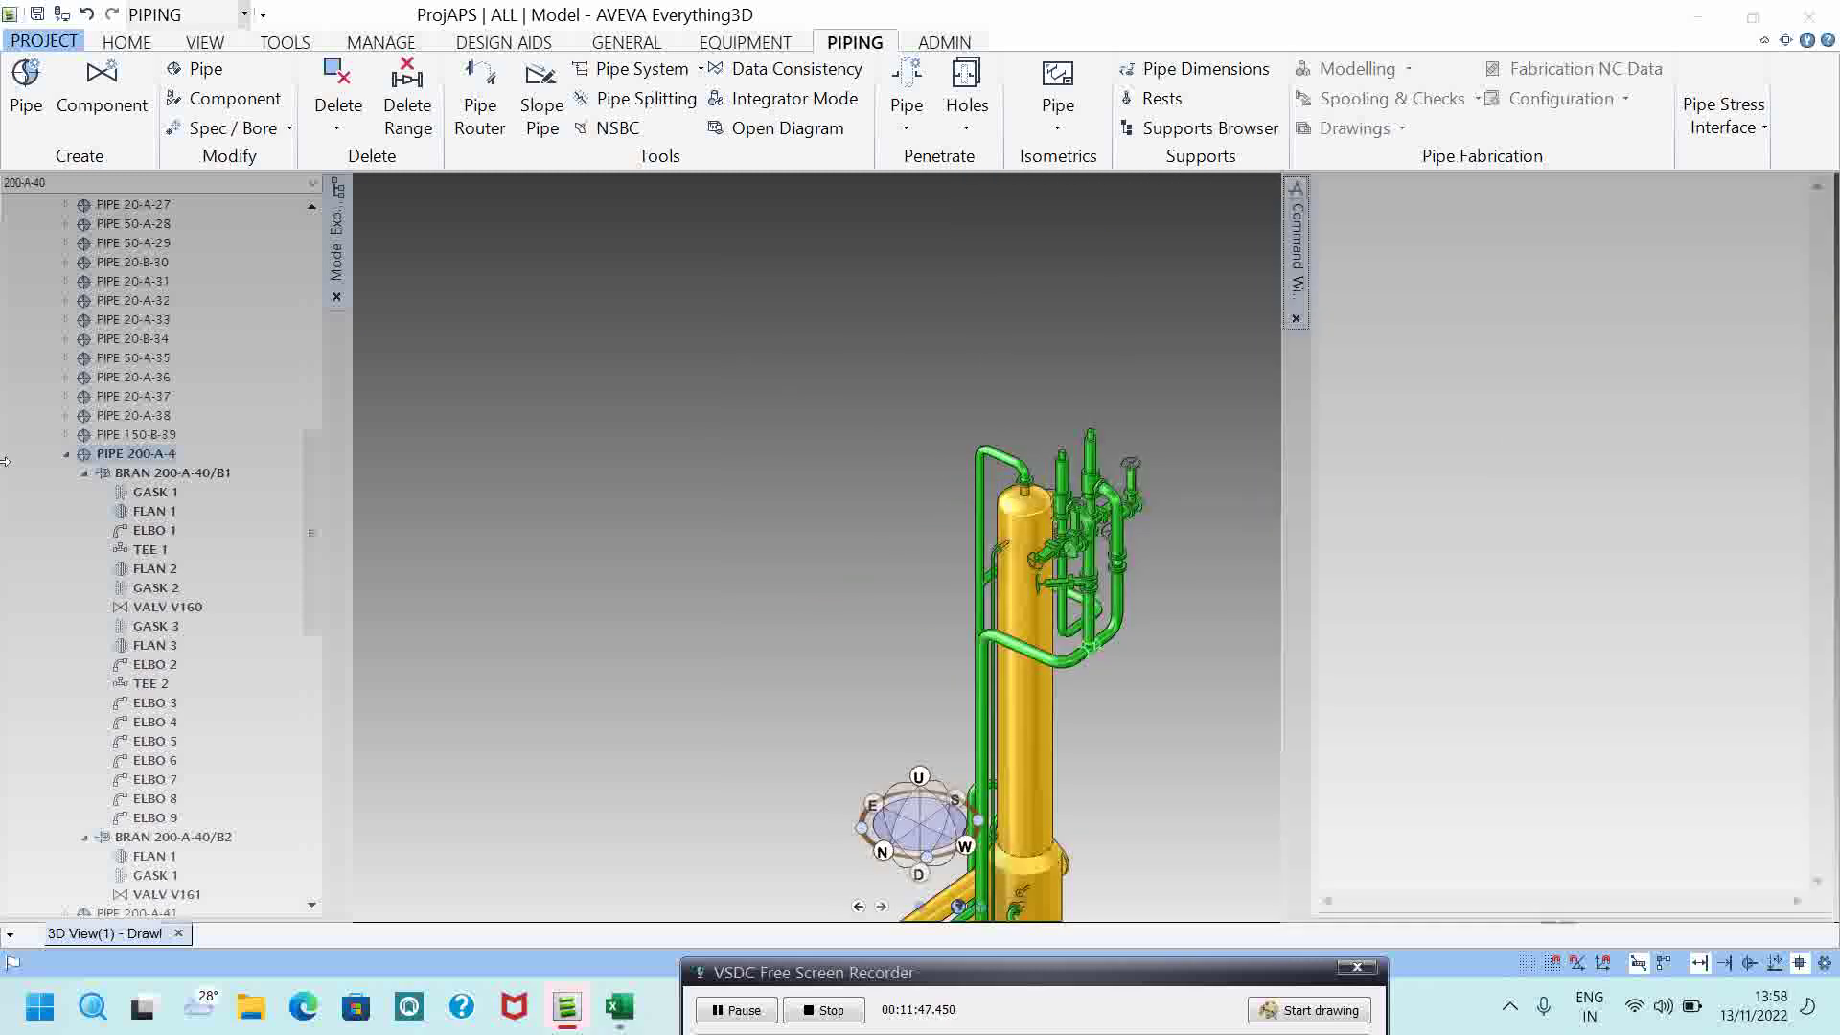
click(1479, 465)
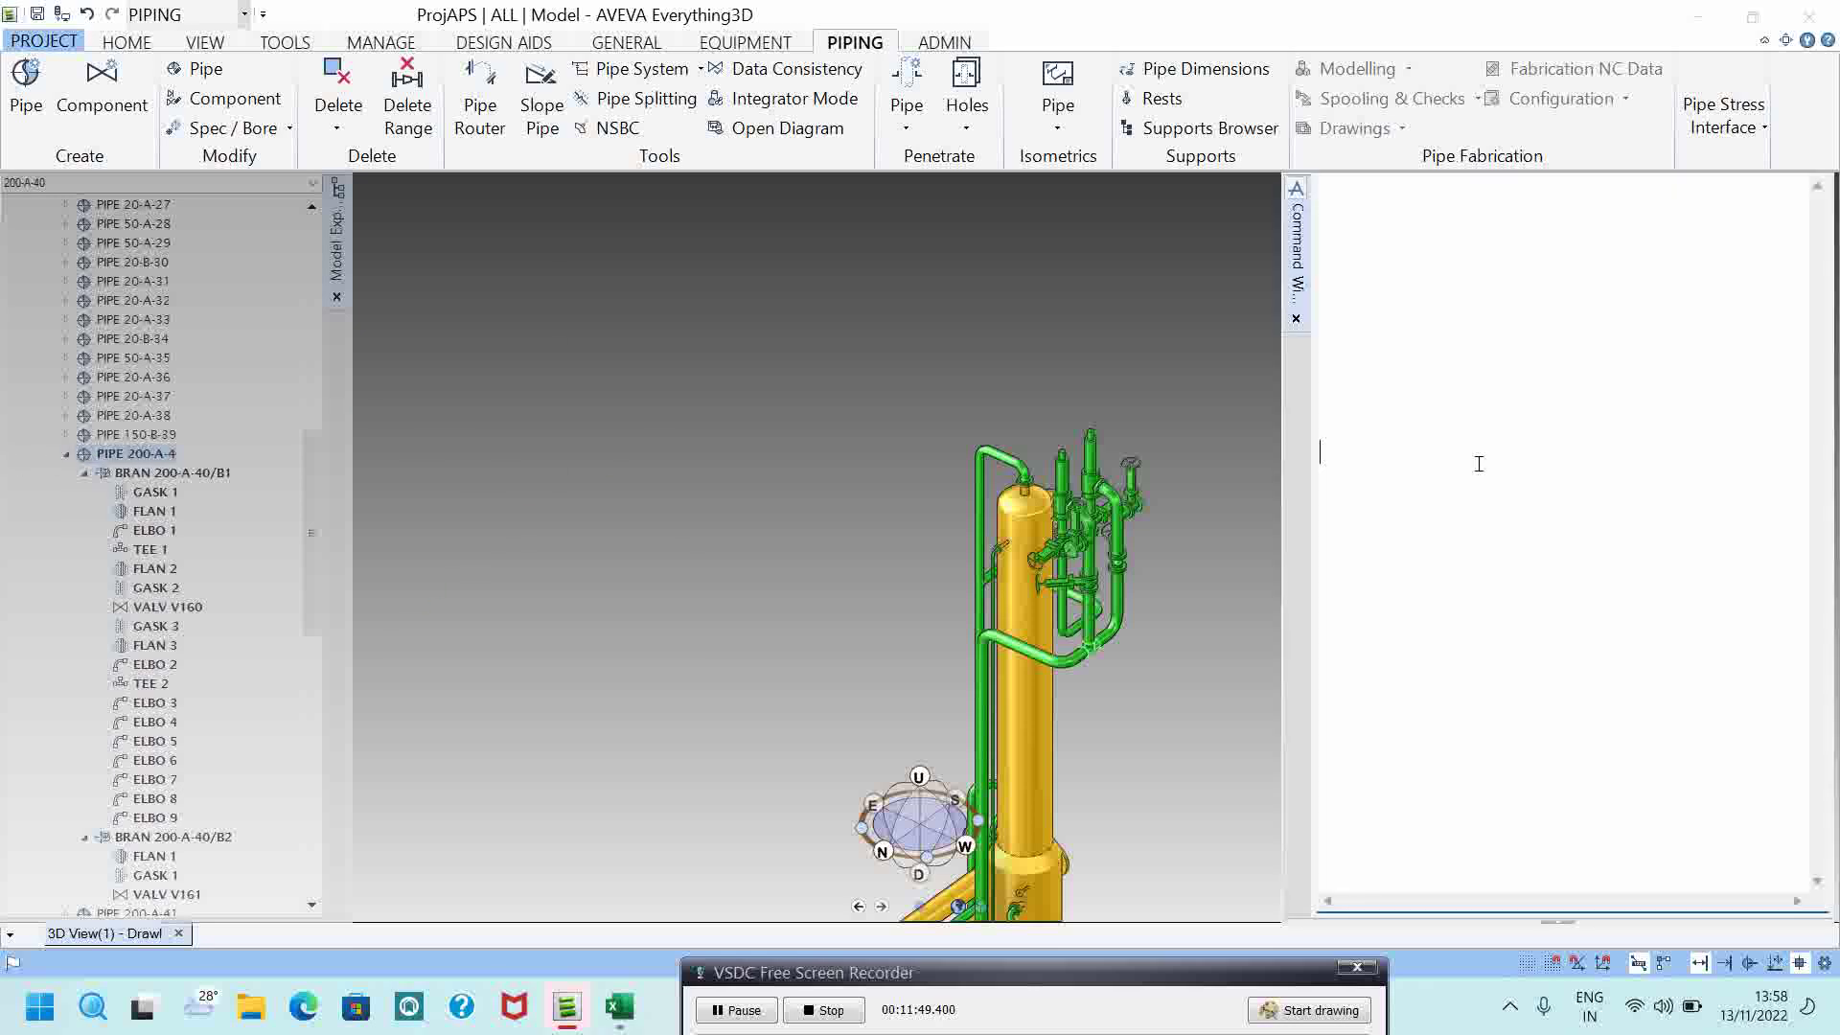
Step: Query the pipe specification of pipe 200-A-40 with the command Q PSPEC
text(Q PSPEC)
key(Return)
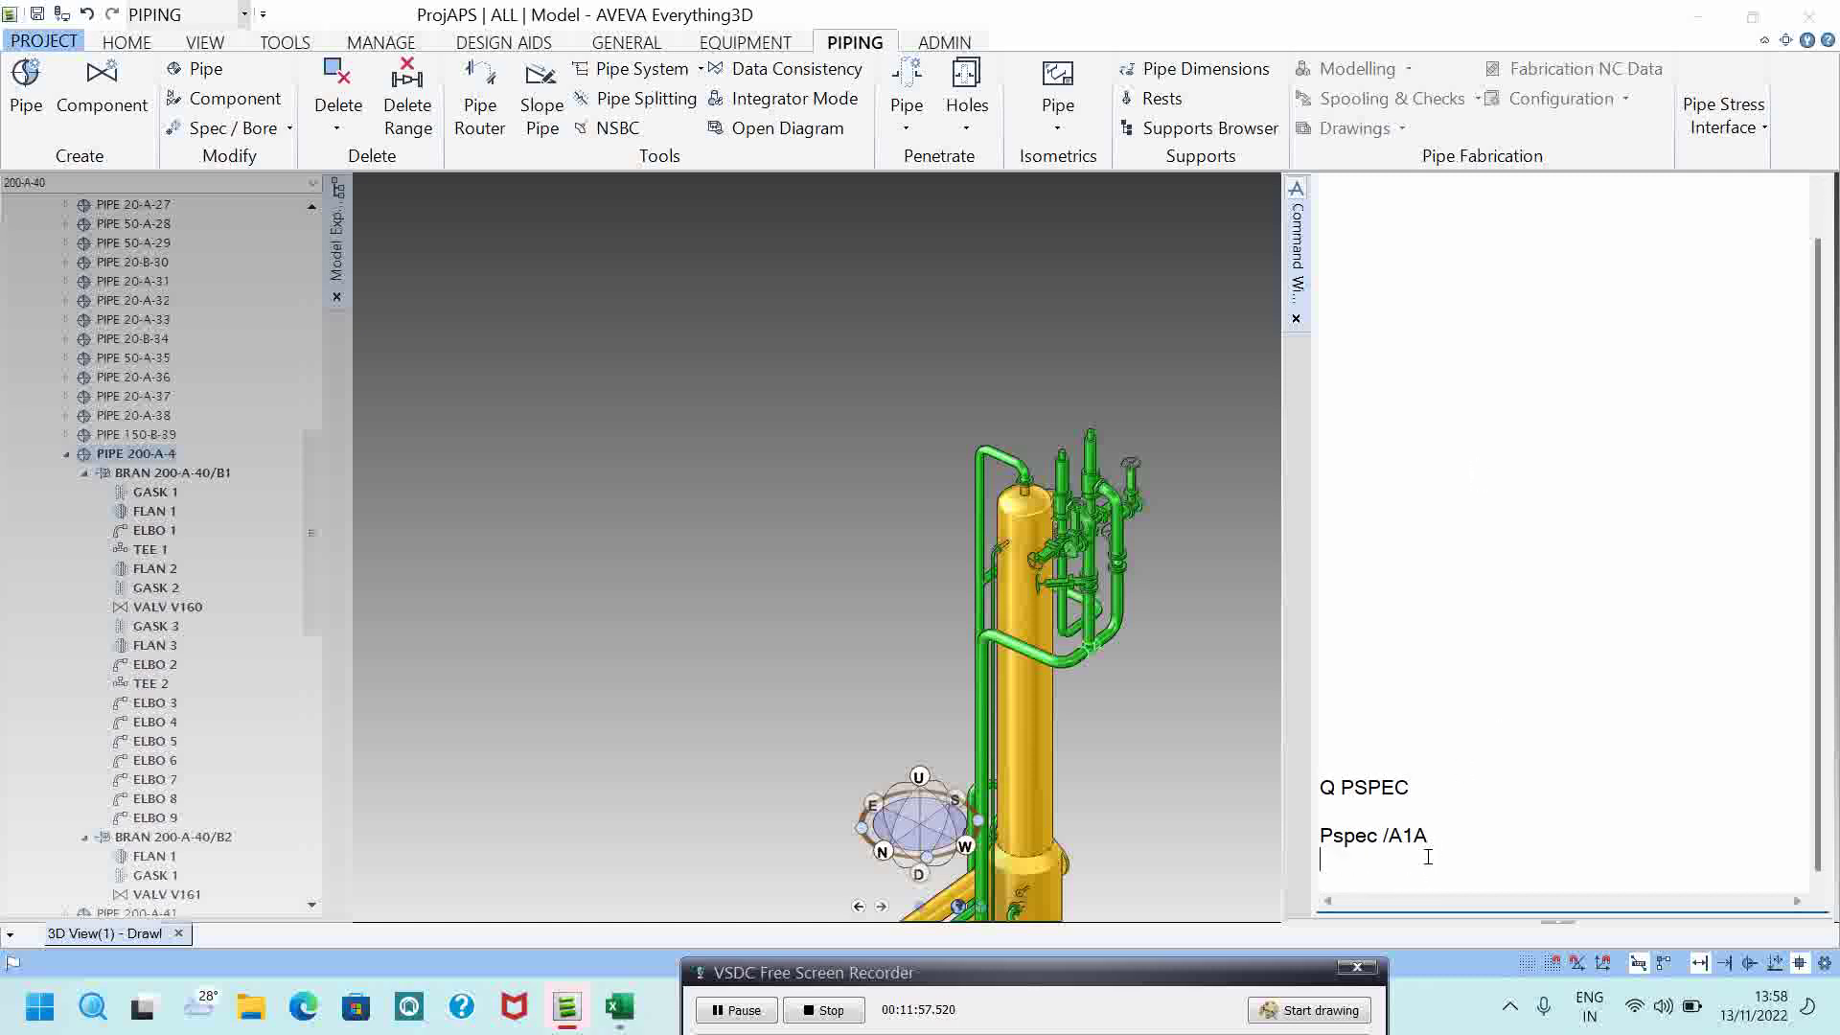
Step: Select flange 3 of branch 200-A-41/B1 in the model and try to query its pipe specification with Q PSPEC
scroll(1050, 594, up, 5)
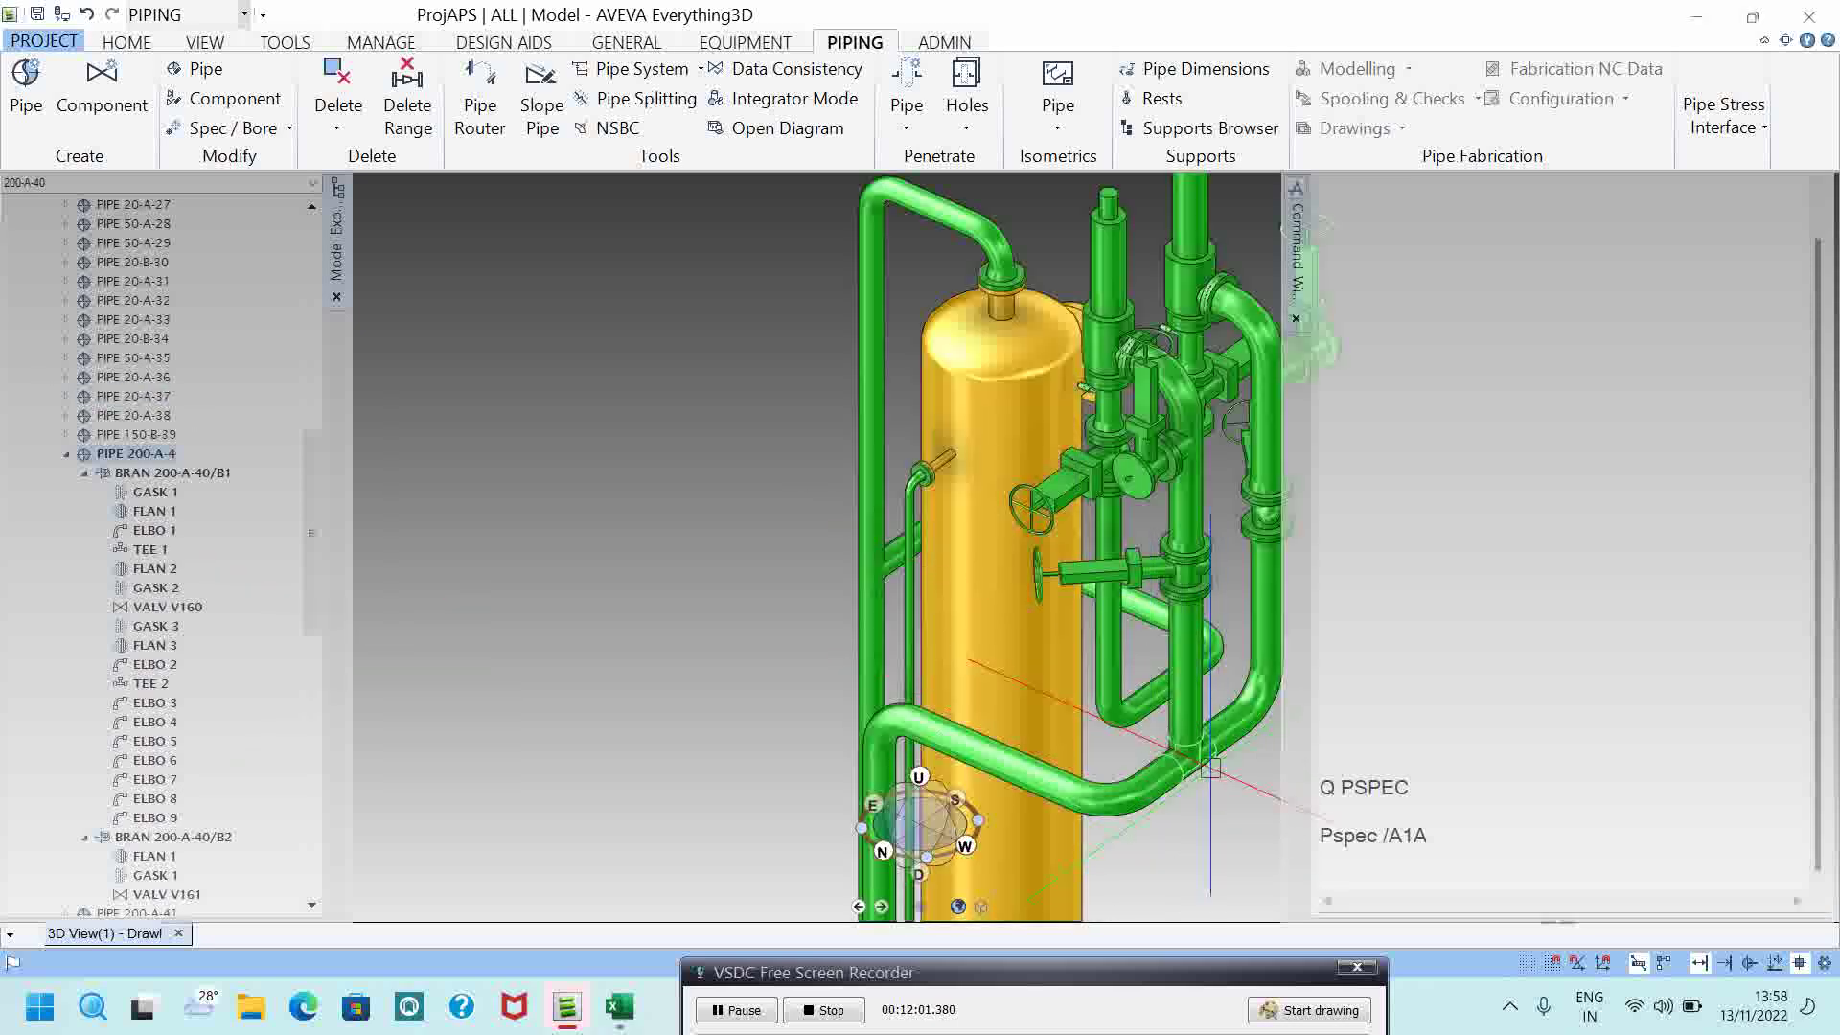
click(1186, 592)
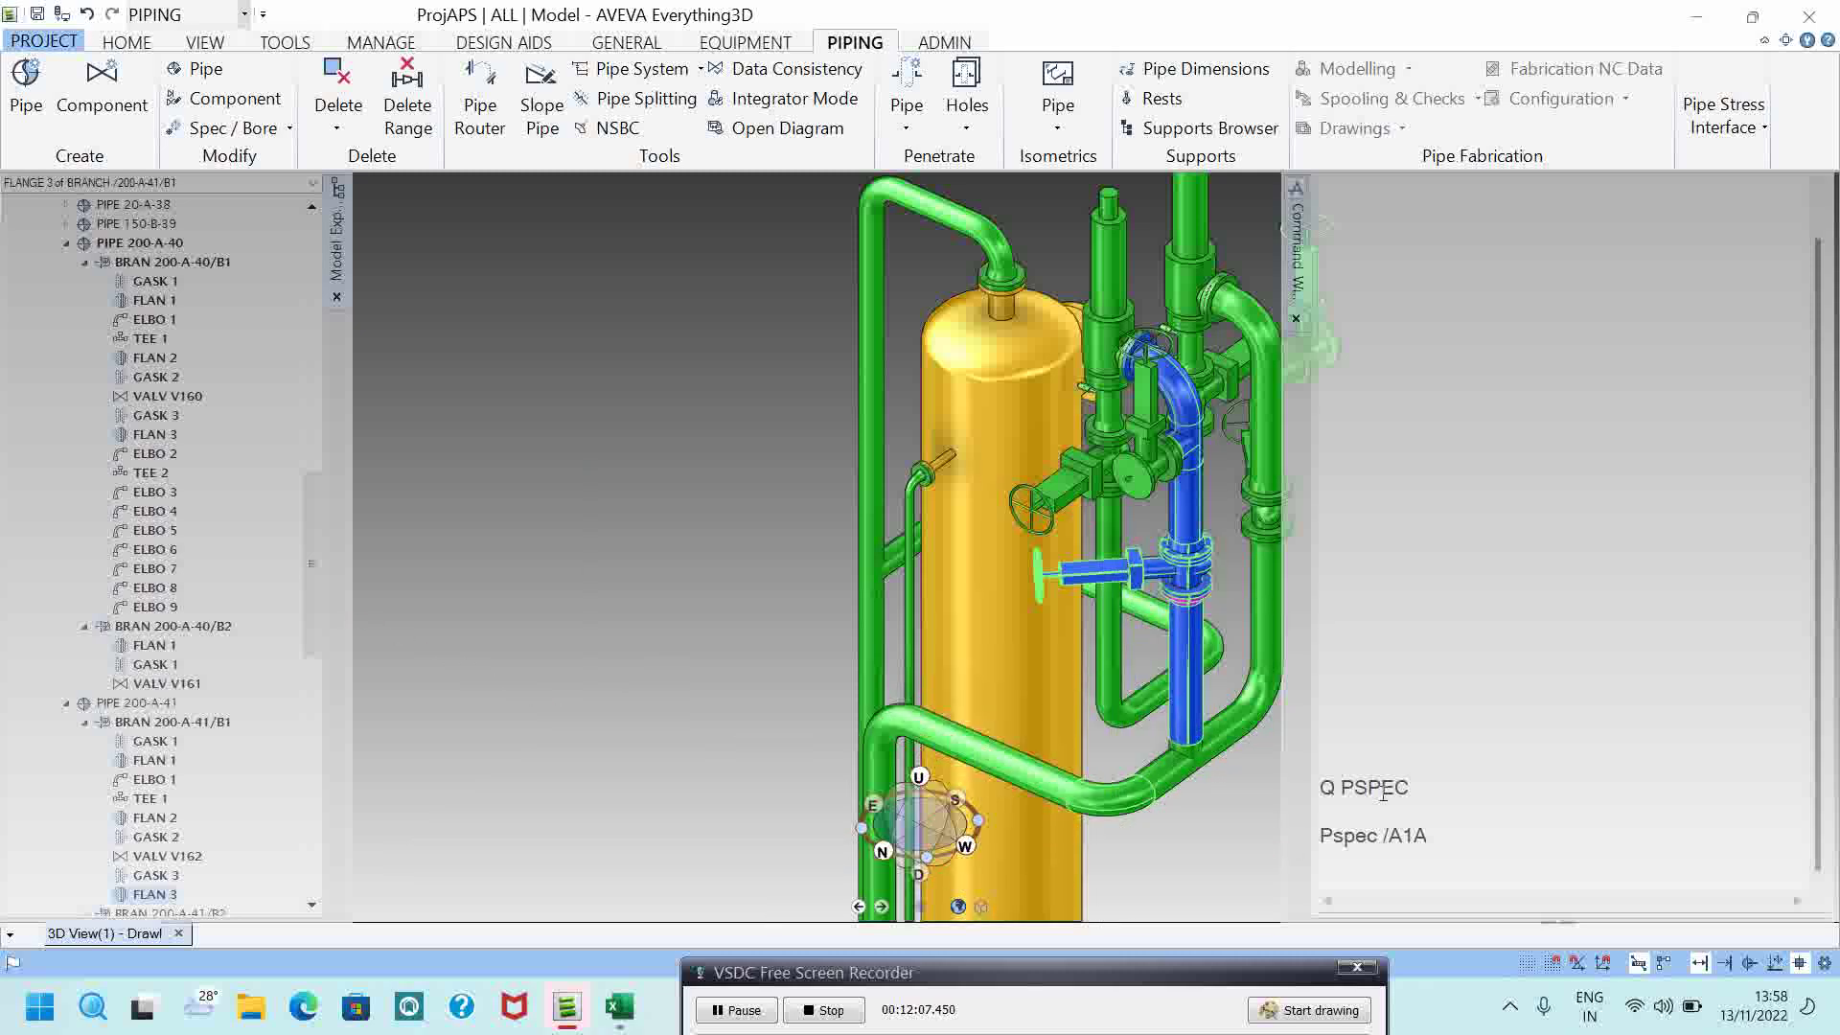
click(1417, 846)
text(Q PSPEC)
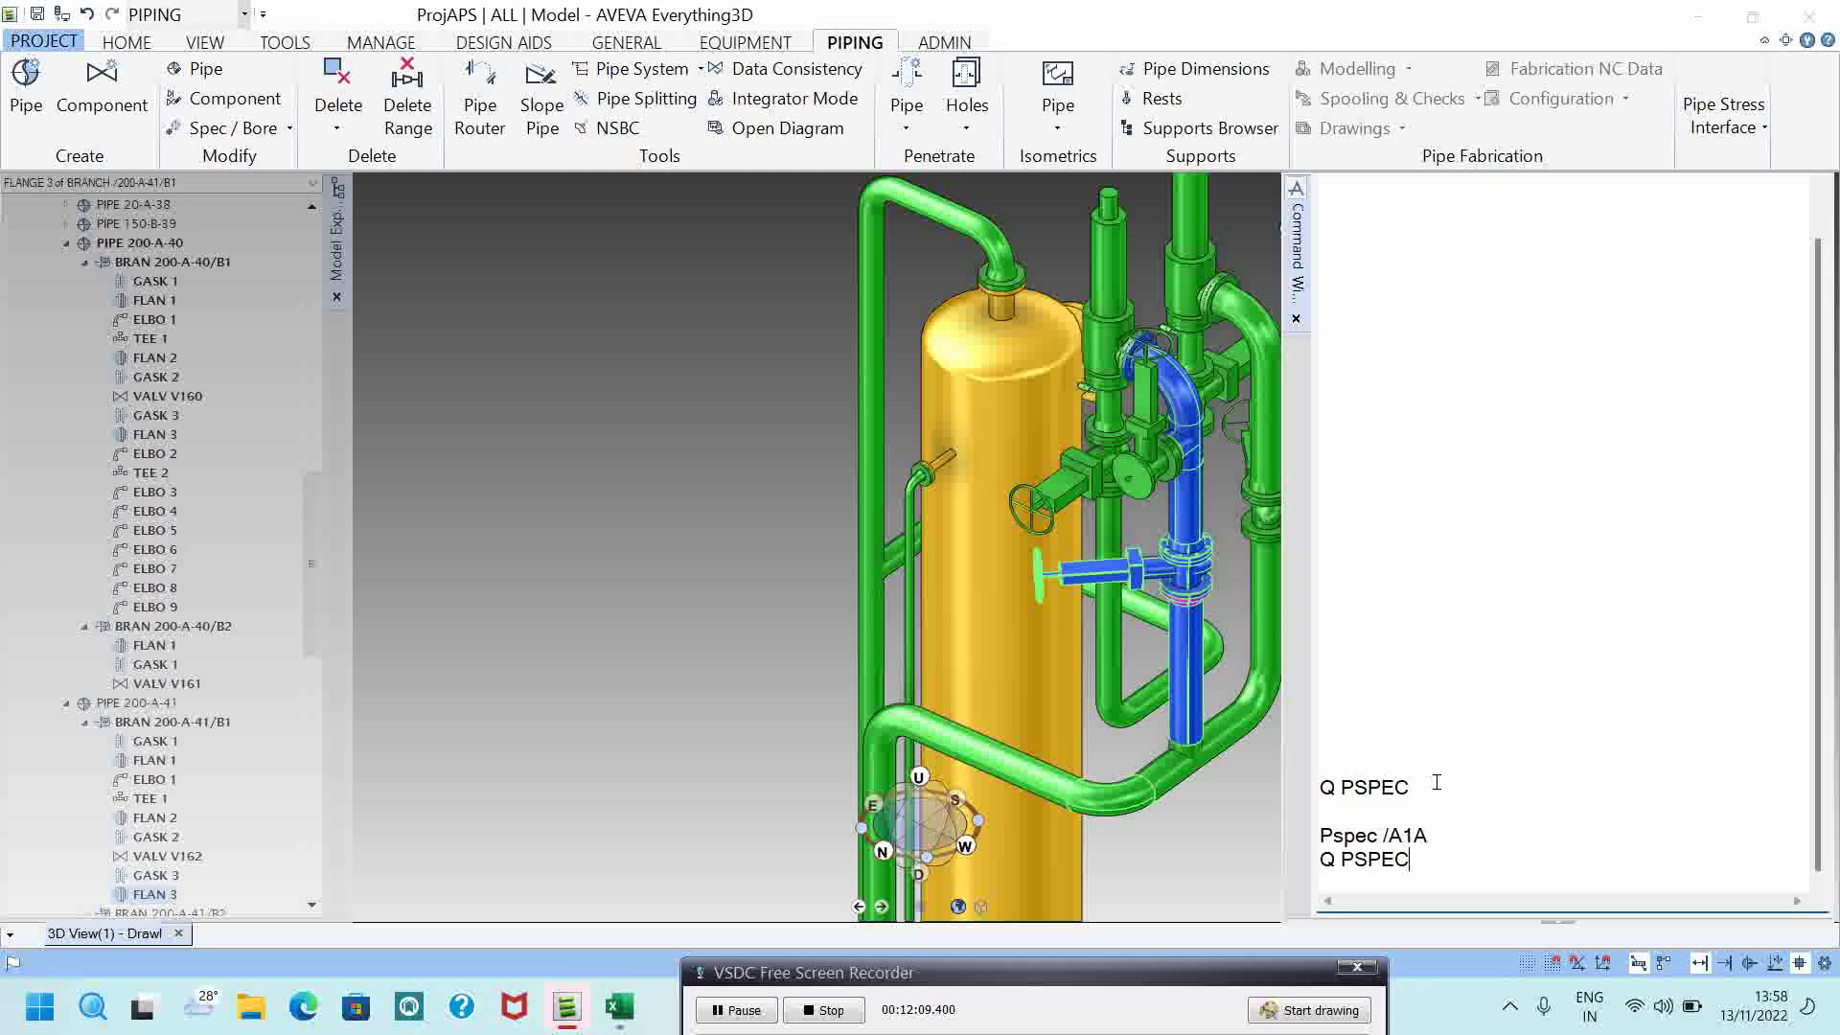
key(Return)
click(867, 527)
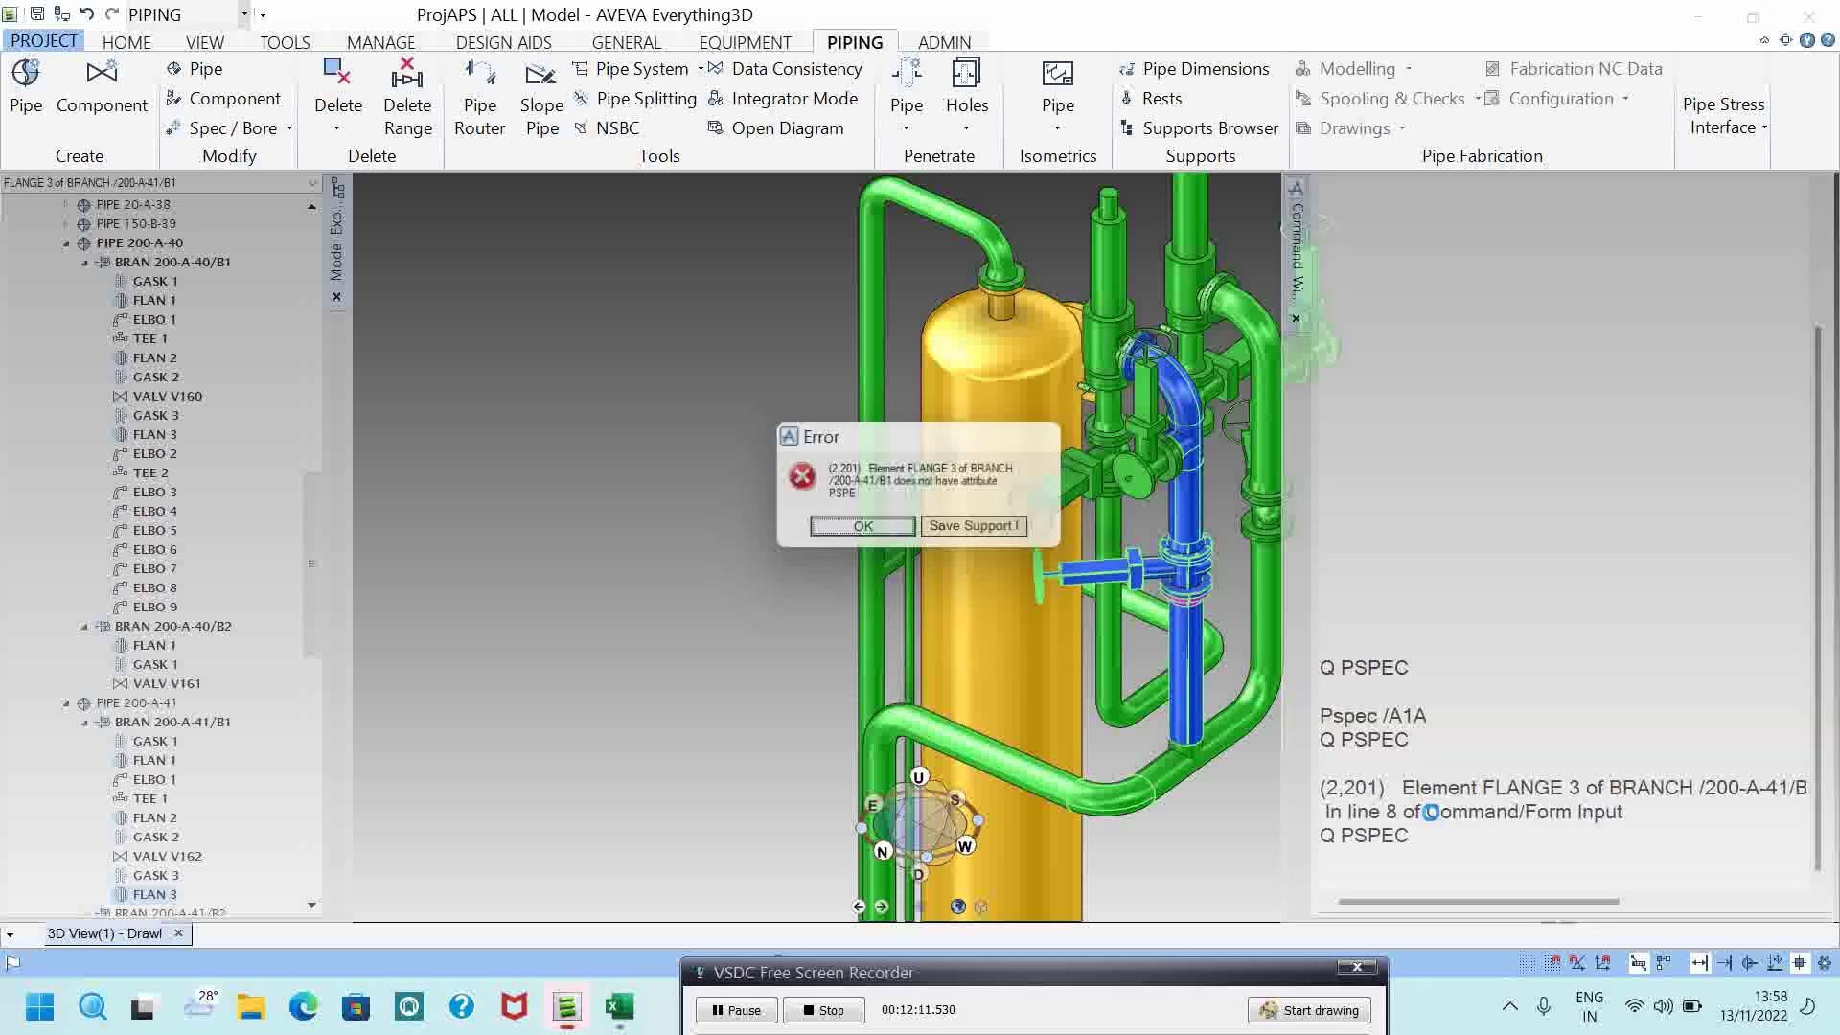
Step: Query the selected flange's specification reference and insulation specification with Q SPREF and Q ISPEC
text(Q SPREF)
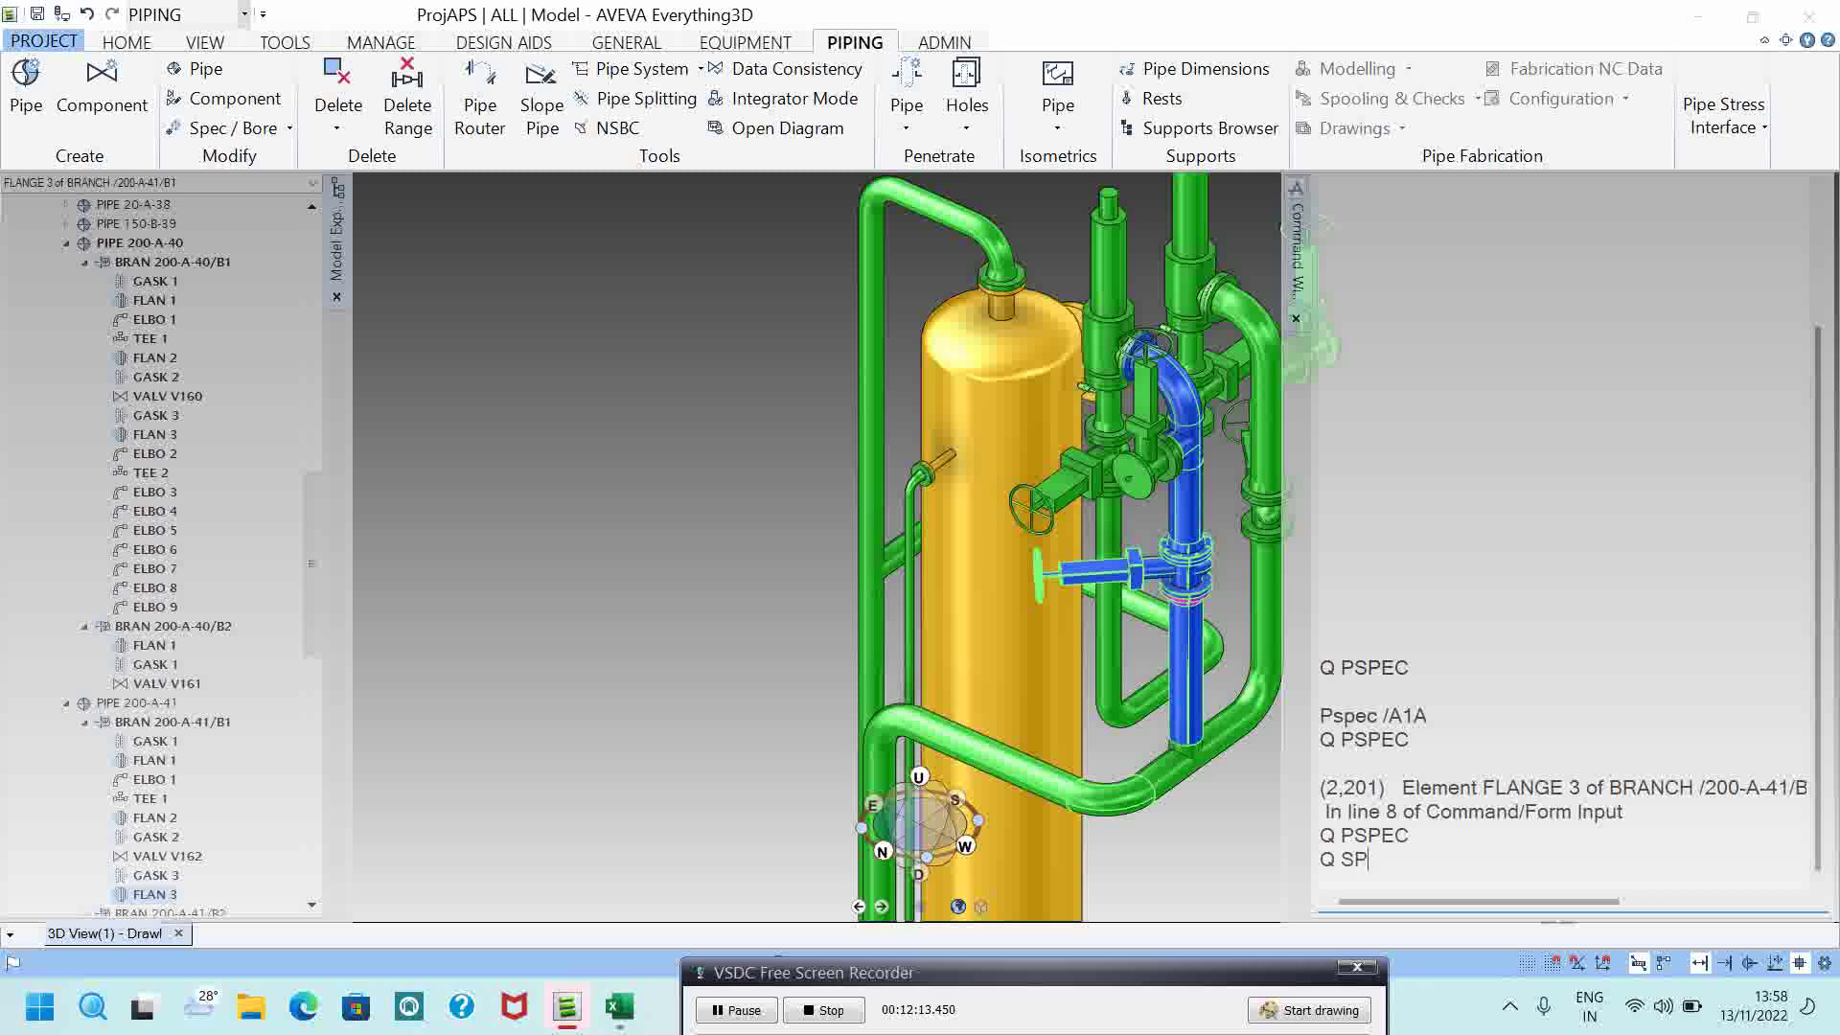
key(Return)
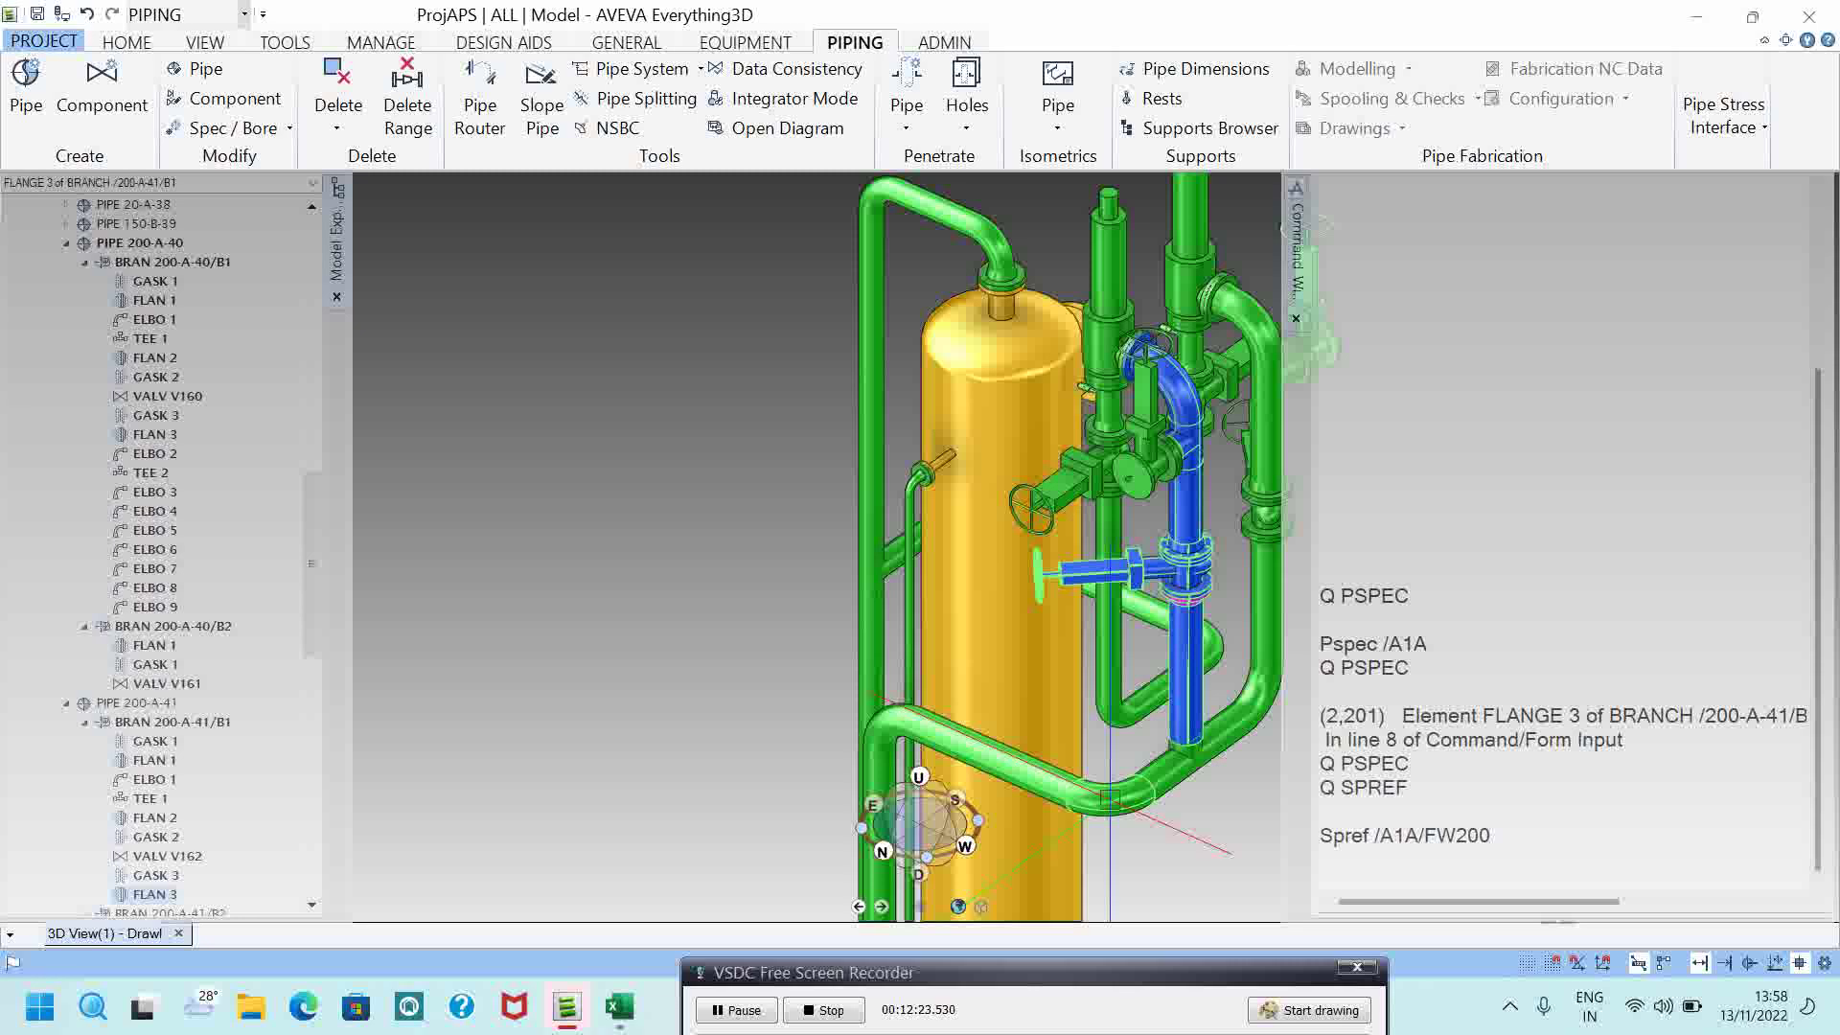
click(1356, 859)
text(Q)
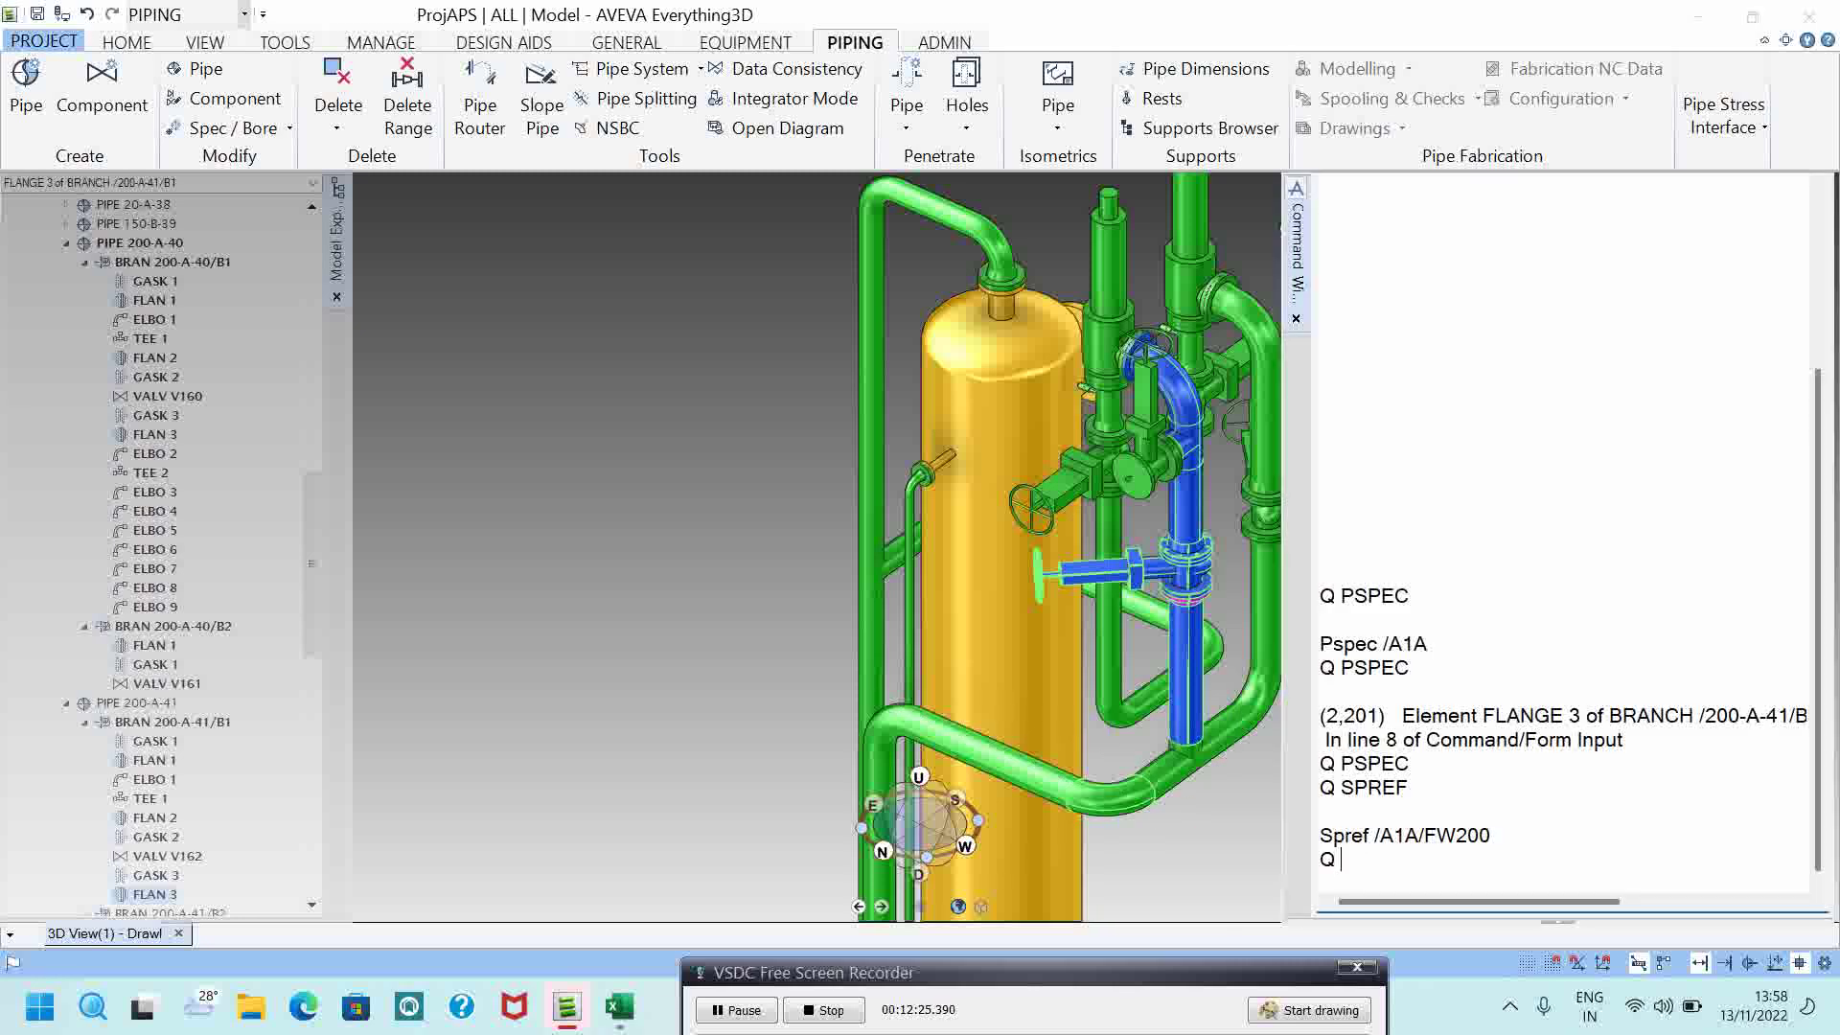
text( ISPEC)
key(Return)
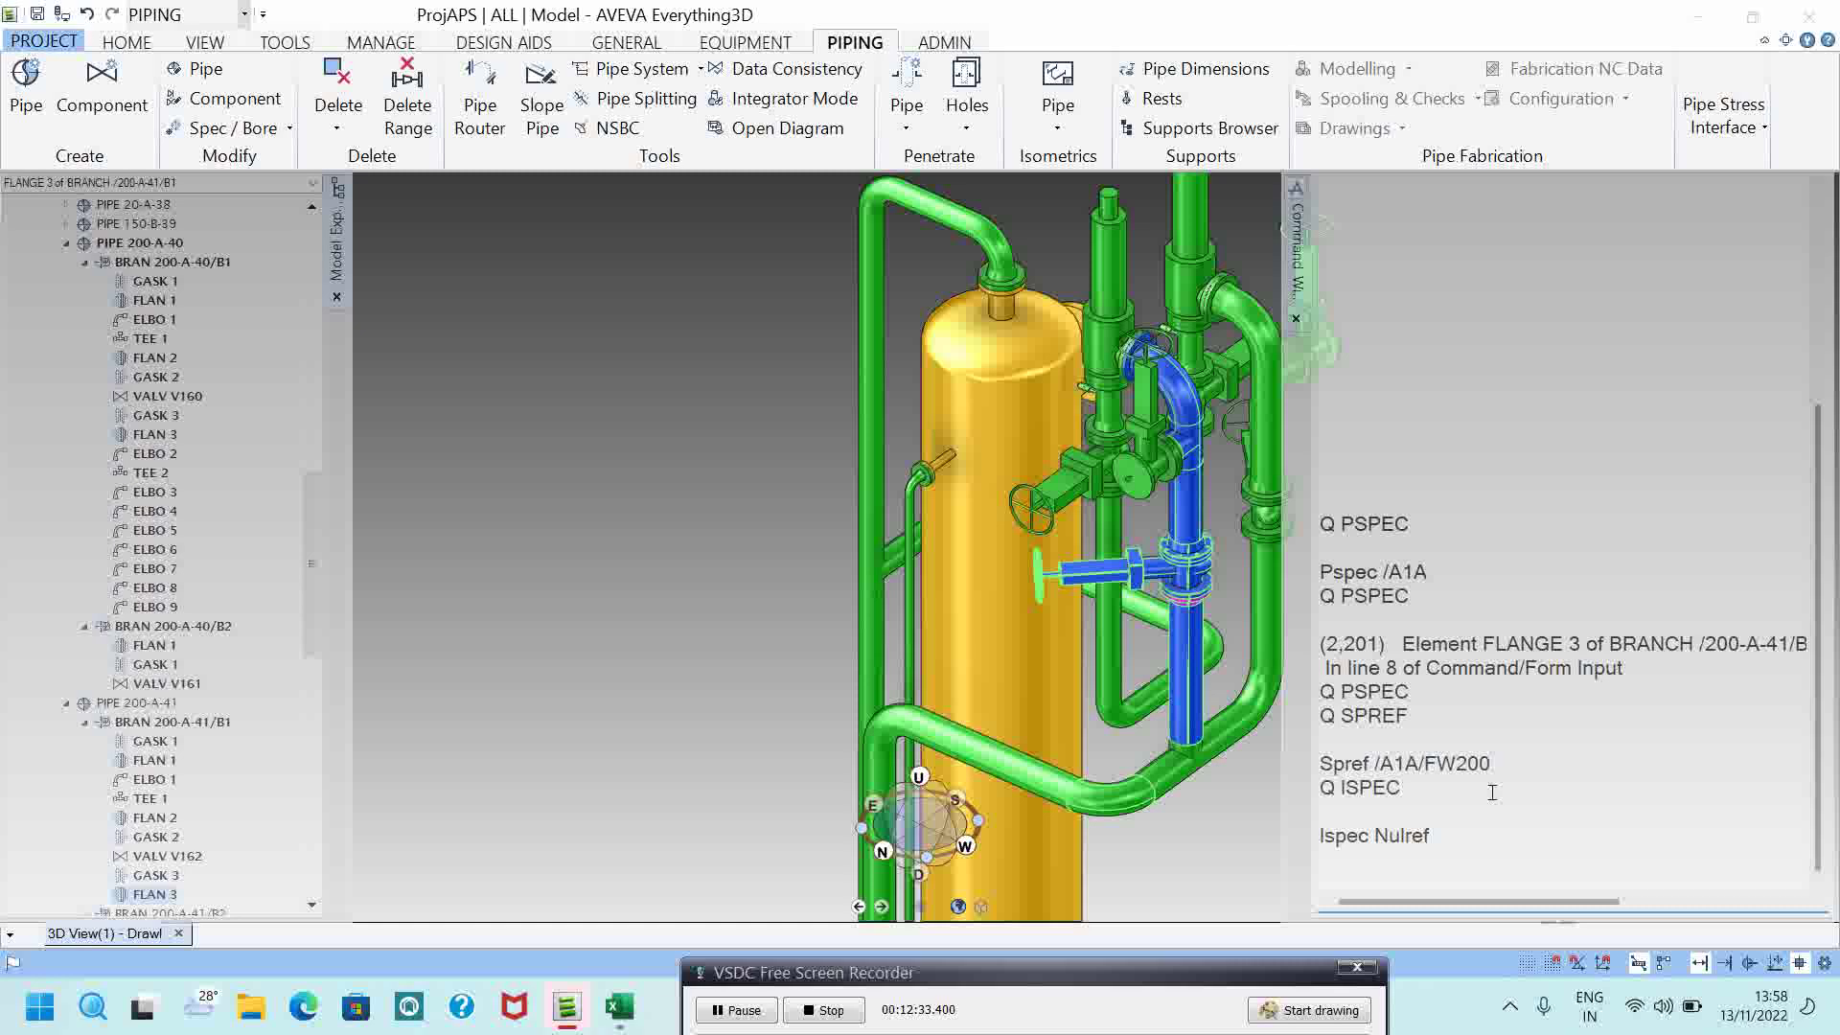
Step: Query the catalogue parameters of the selected flange with the command Q PARA
text(Q PARA)
key(Return)
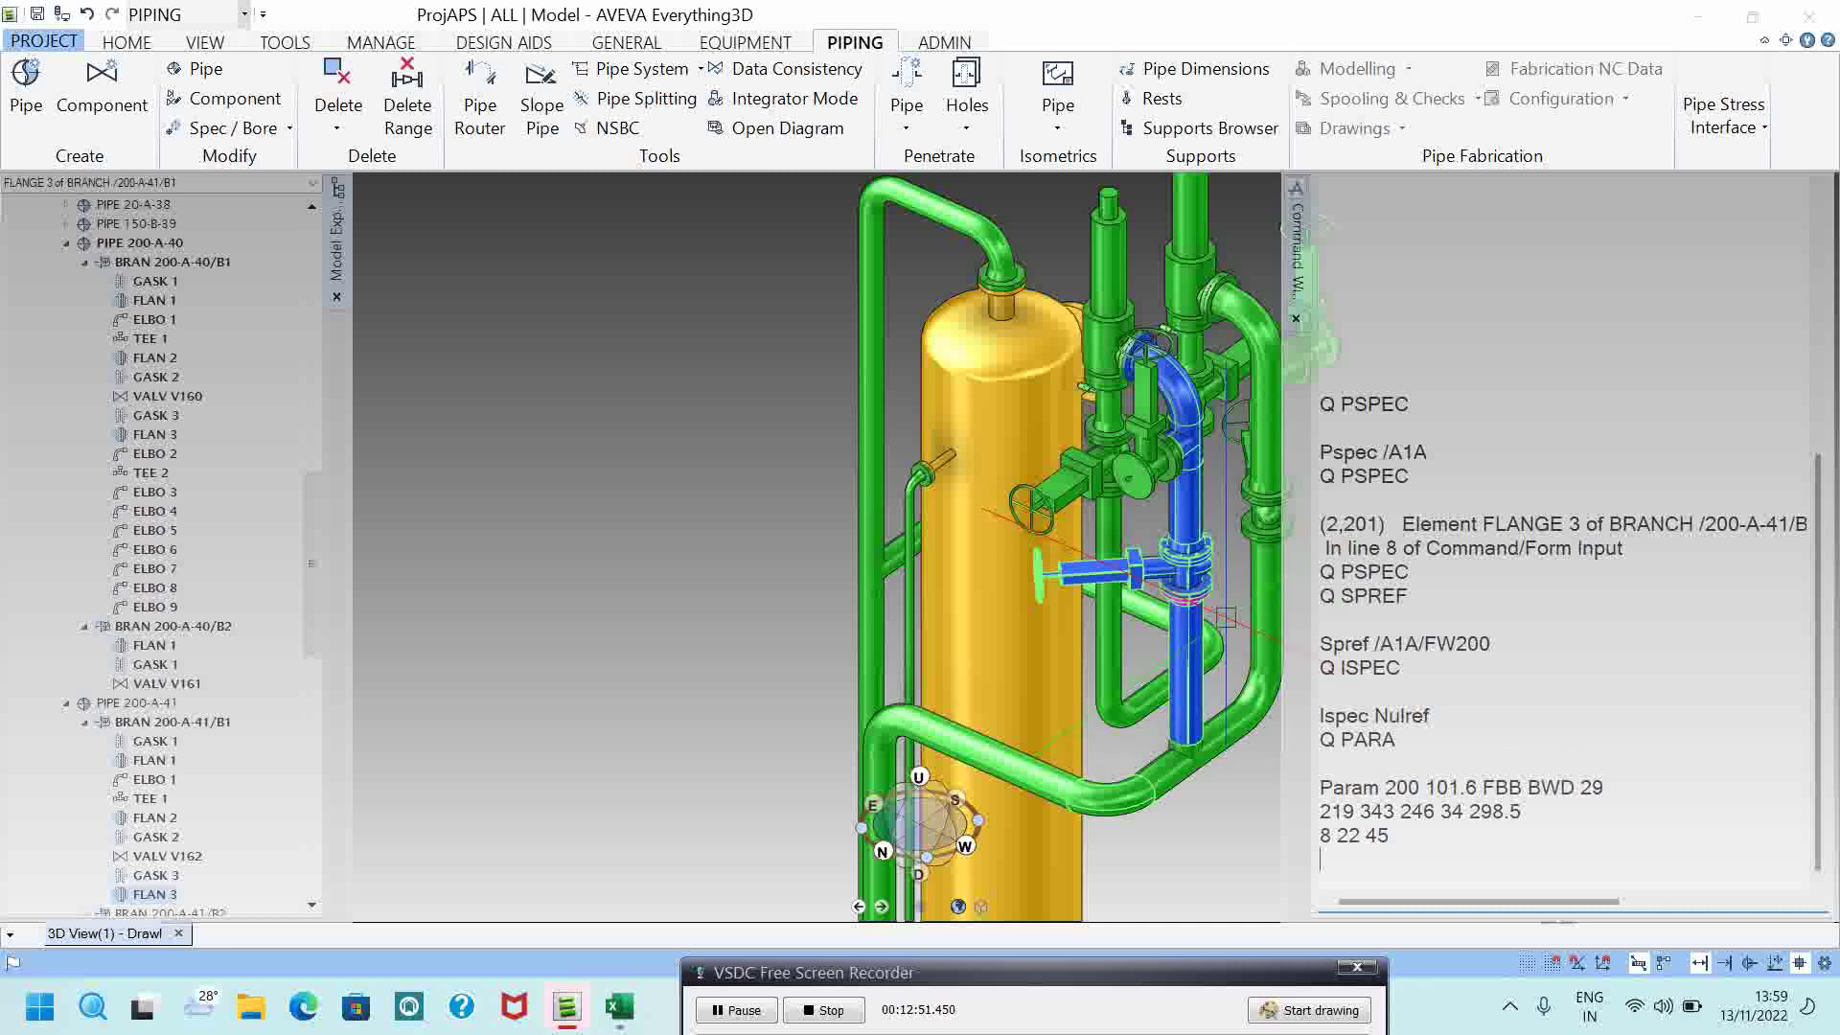
Step: Clear the query history from the Command Window
scroll(1225, 614, down, 3)
scroll(1225, 616, up, 5)
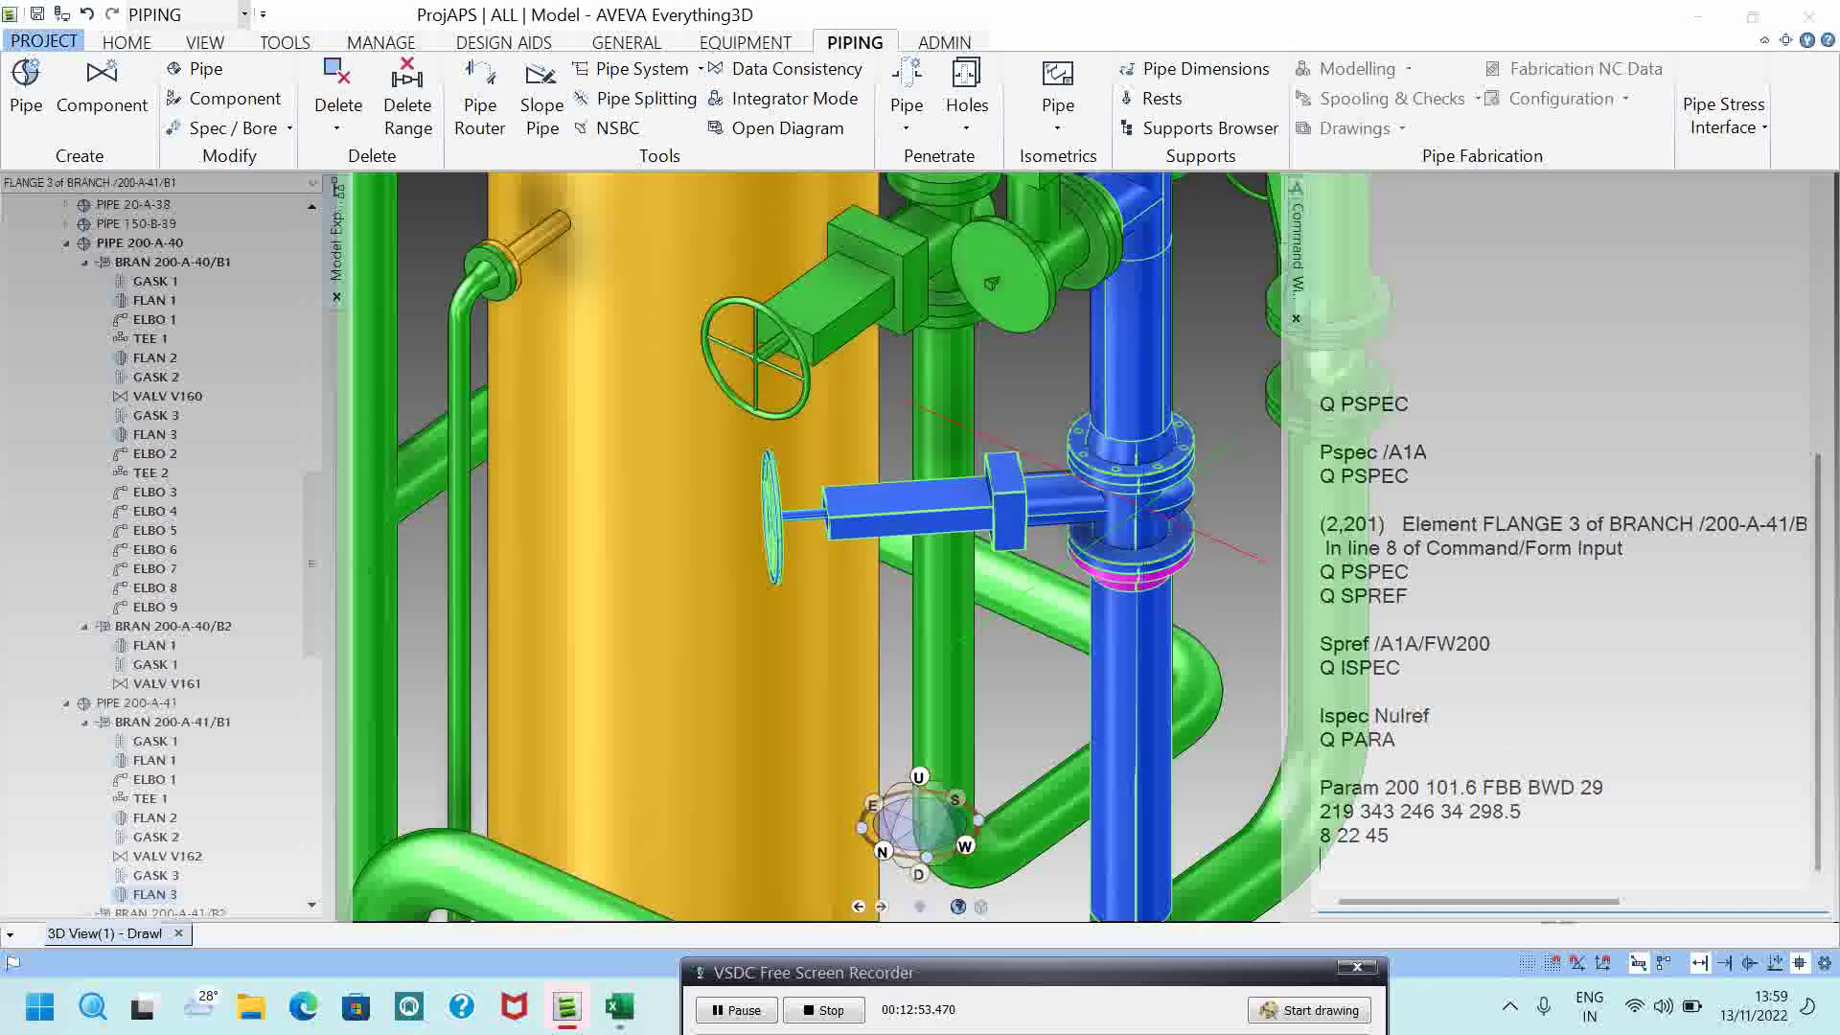
middle_drag(1133, 463, 991, 525)
scroll(1111, 521, down, 5)
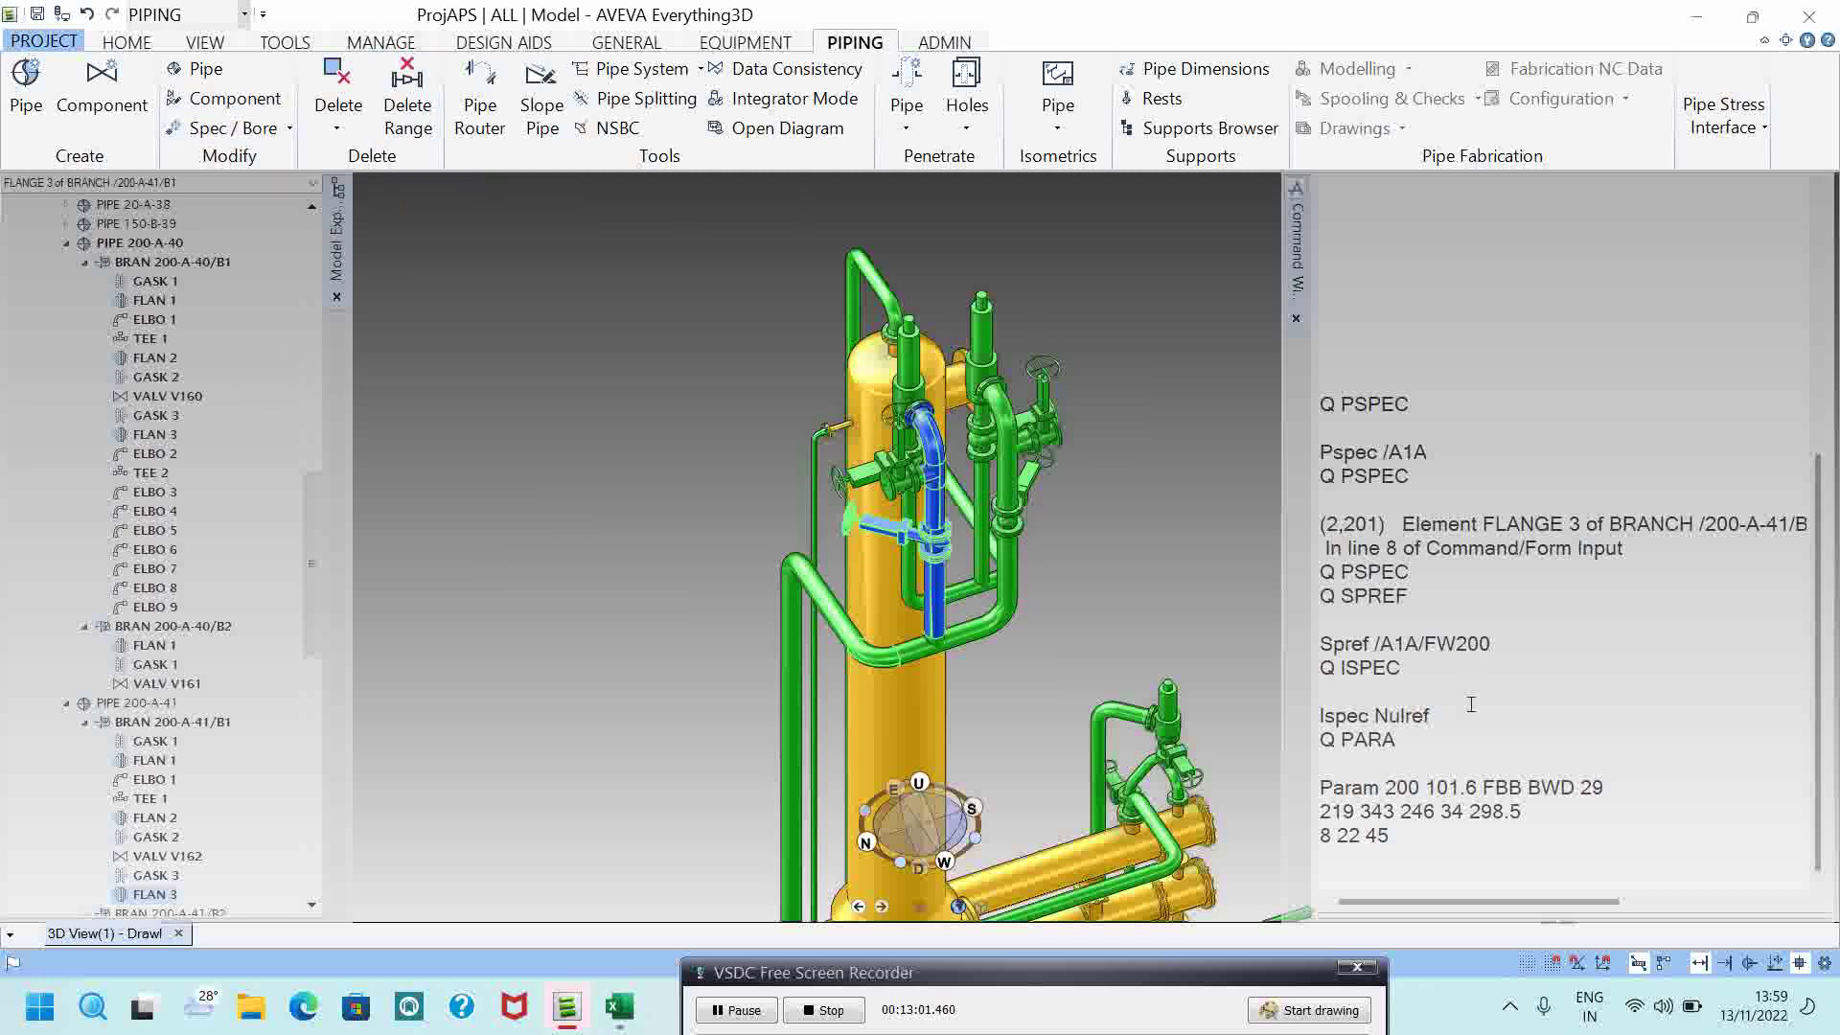
click(1453, 322)
right_click(1453, 315)
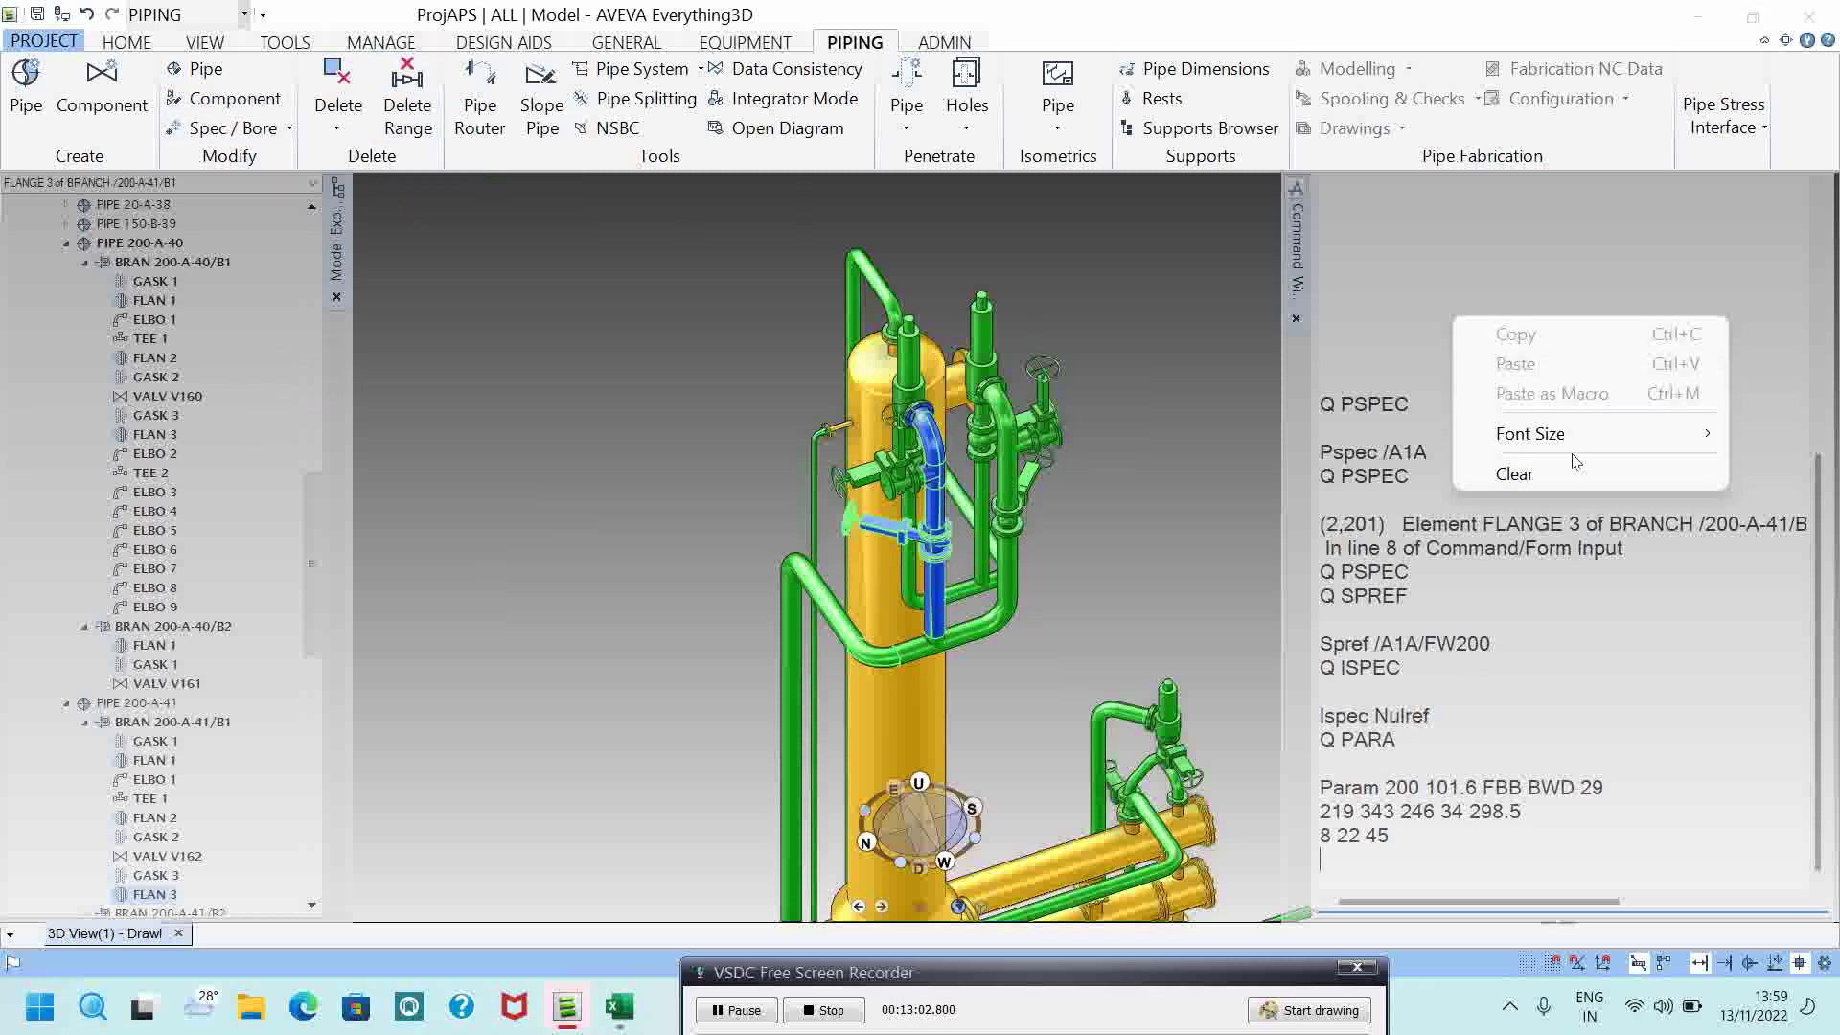
click(1520, 477)
right_click(1349, 288)
click(1411, 443)
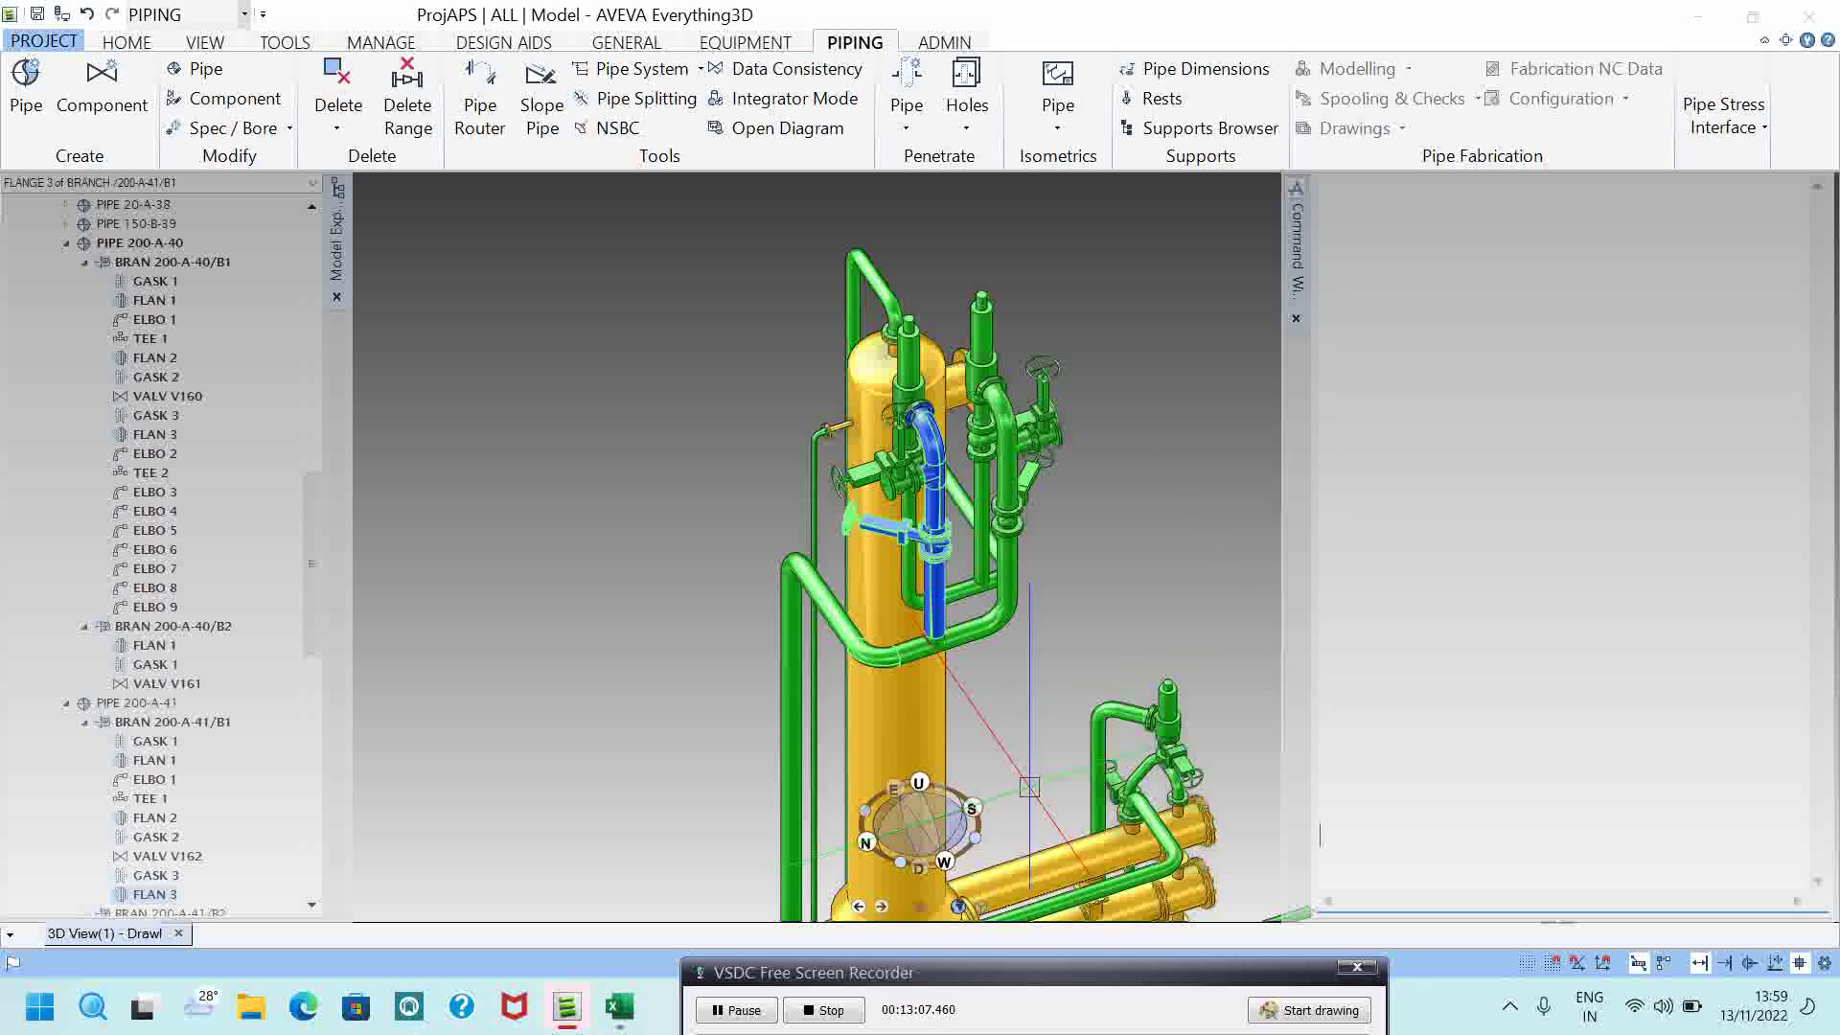
scroll(932, 509, up, 4)
scroll(933, 509, down, 4)
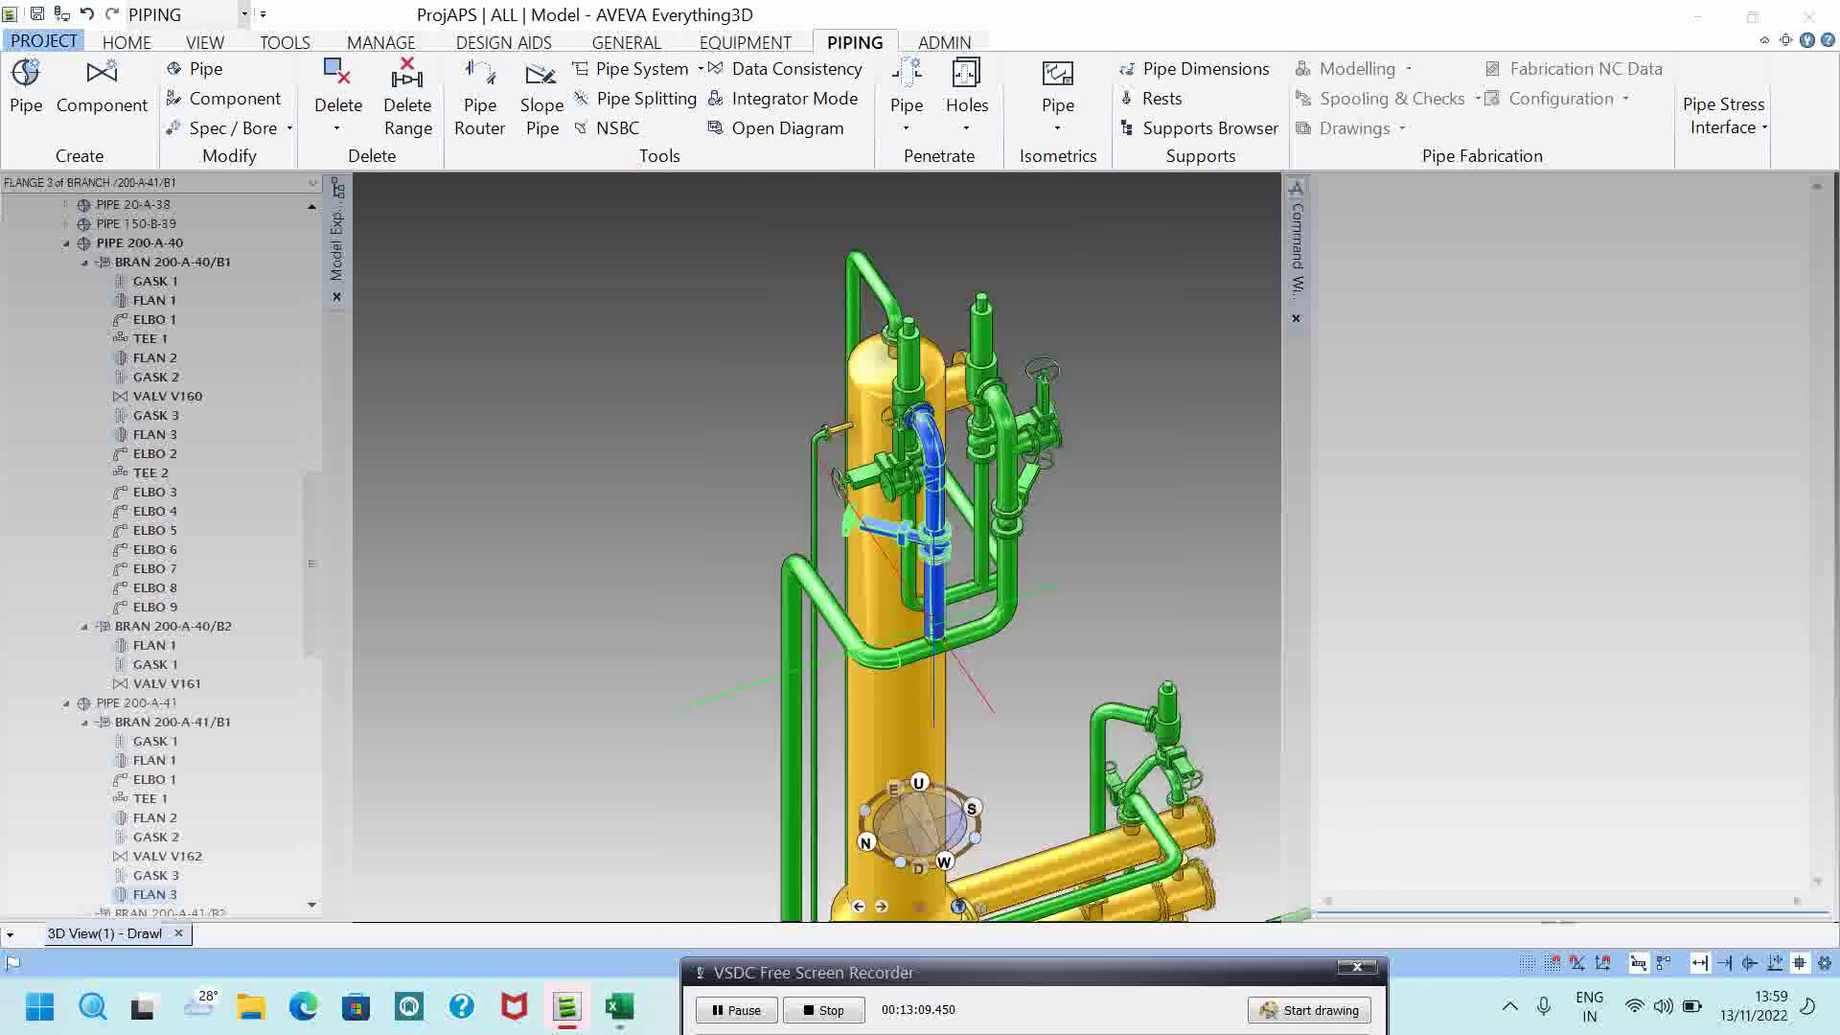
middle_drag(933, 522, 612, 595)
scroll(983, 518, up, 5)
scroll(1074, 472, up, 1)
scroll(1074, 472, down, 5)
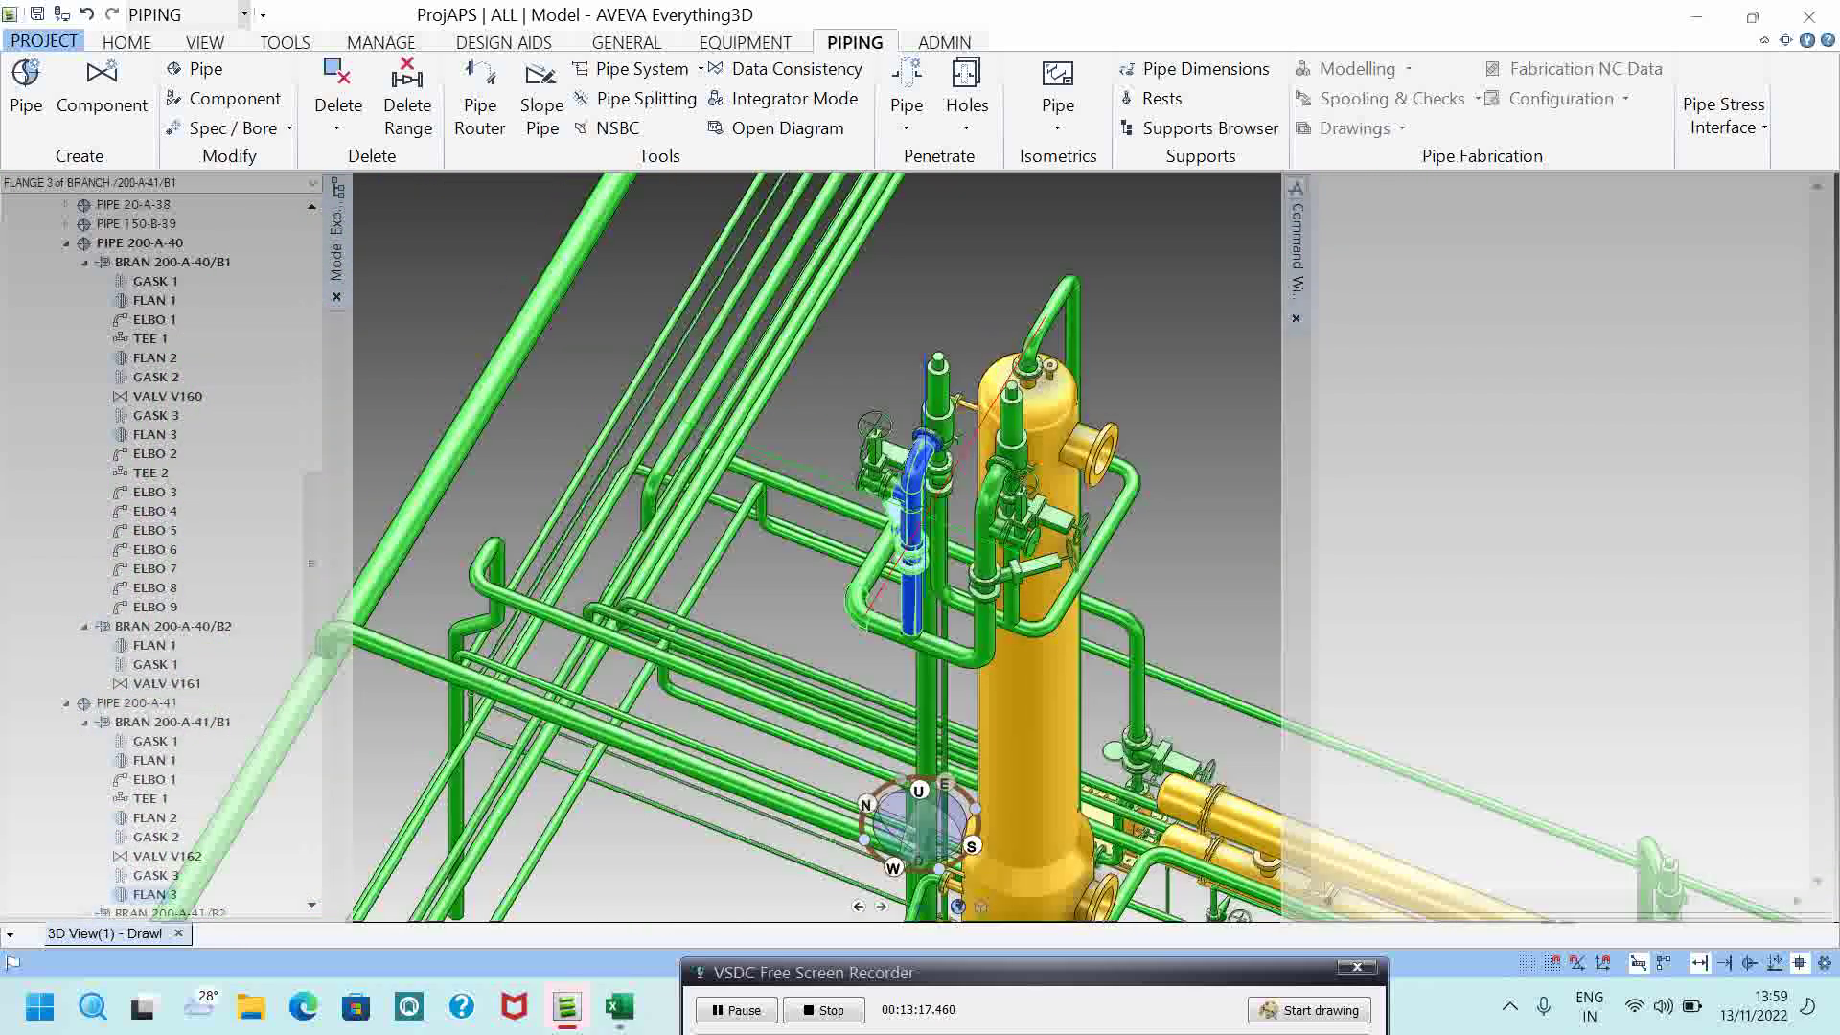